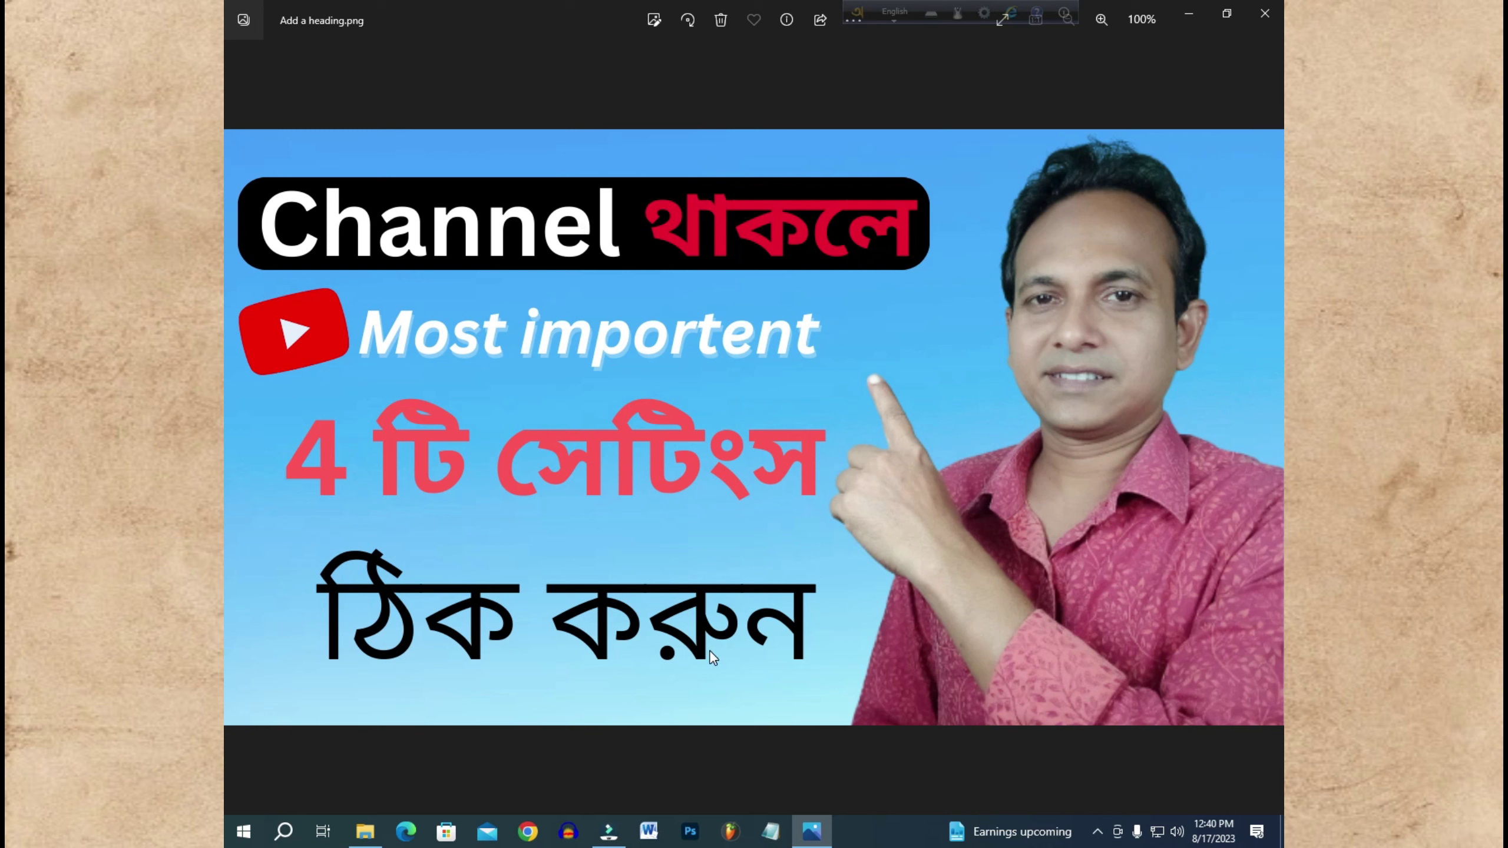
# Step: Switch to Google Chrome, search Google for "canva" and open the Canva website from the results
pyautogui.click(528, 832)
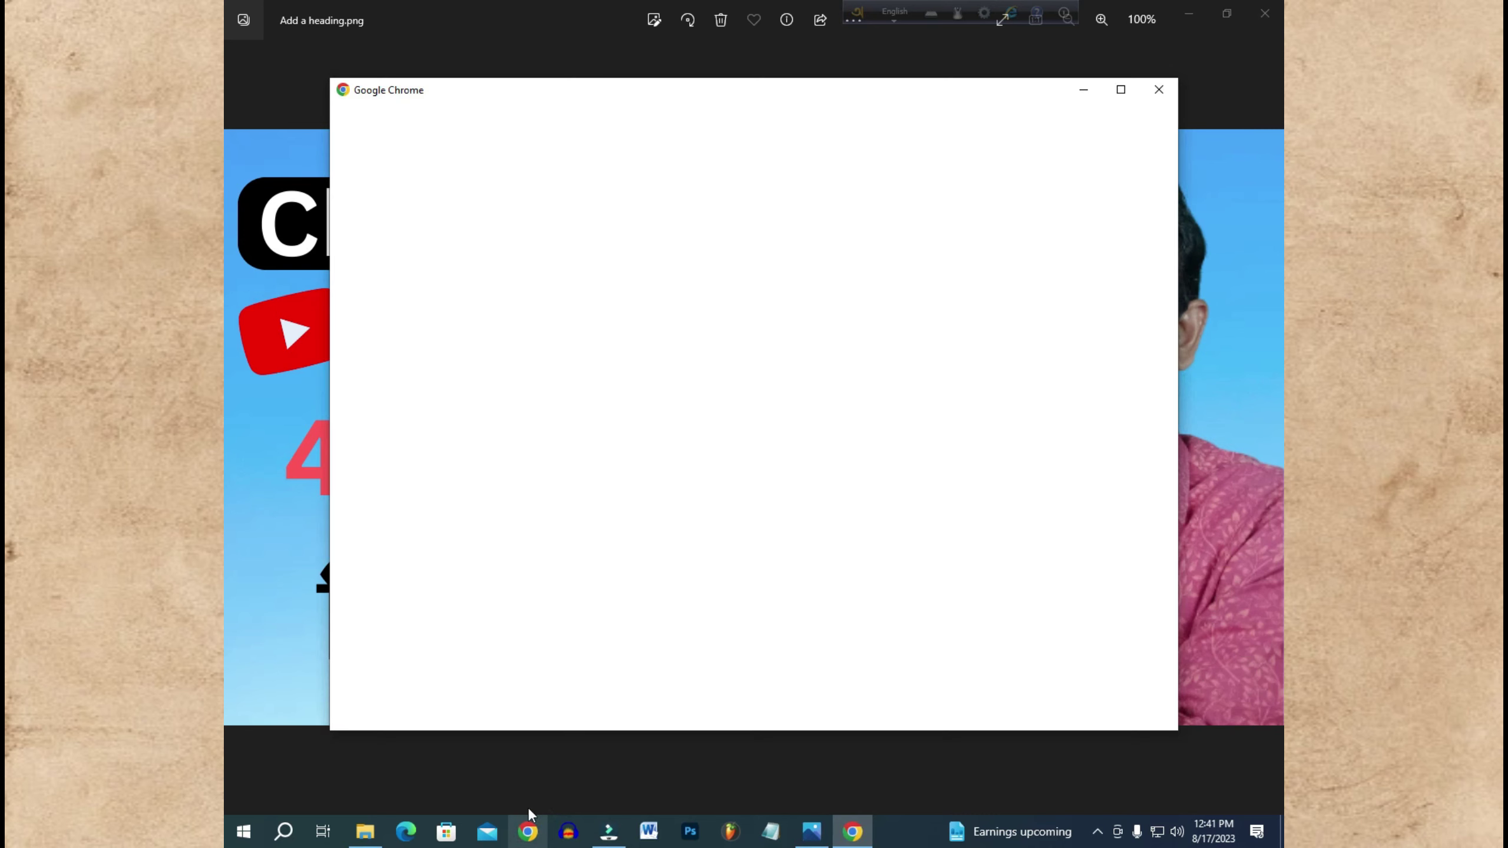
pyautogui.click(748, 486)
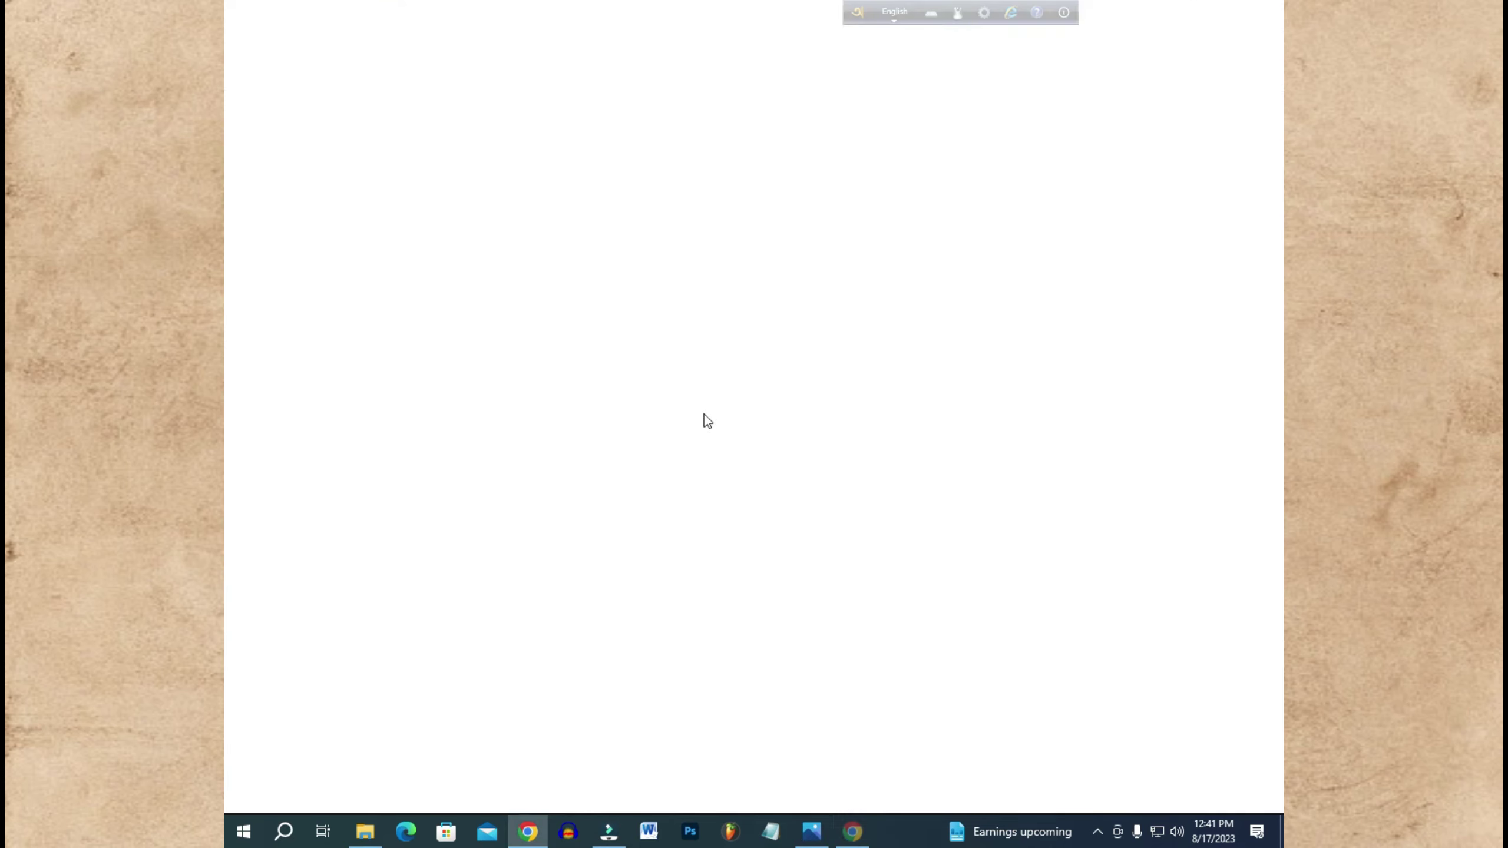
pyautogui.click(662, 390)
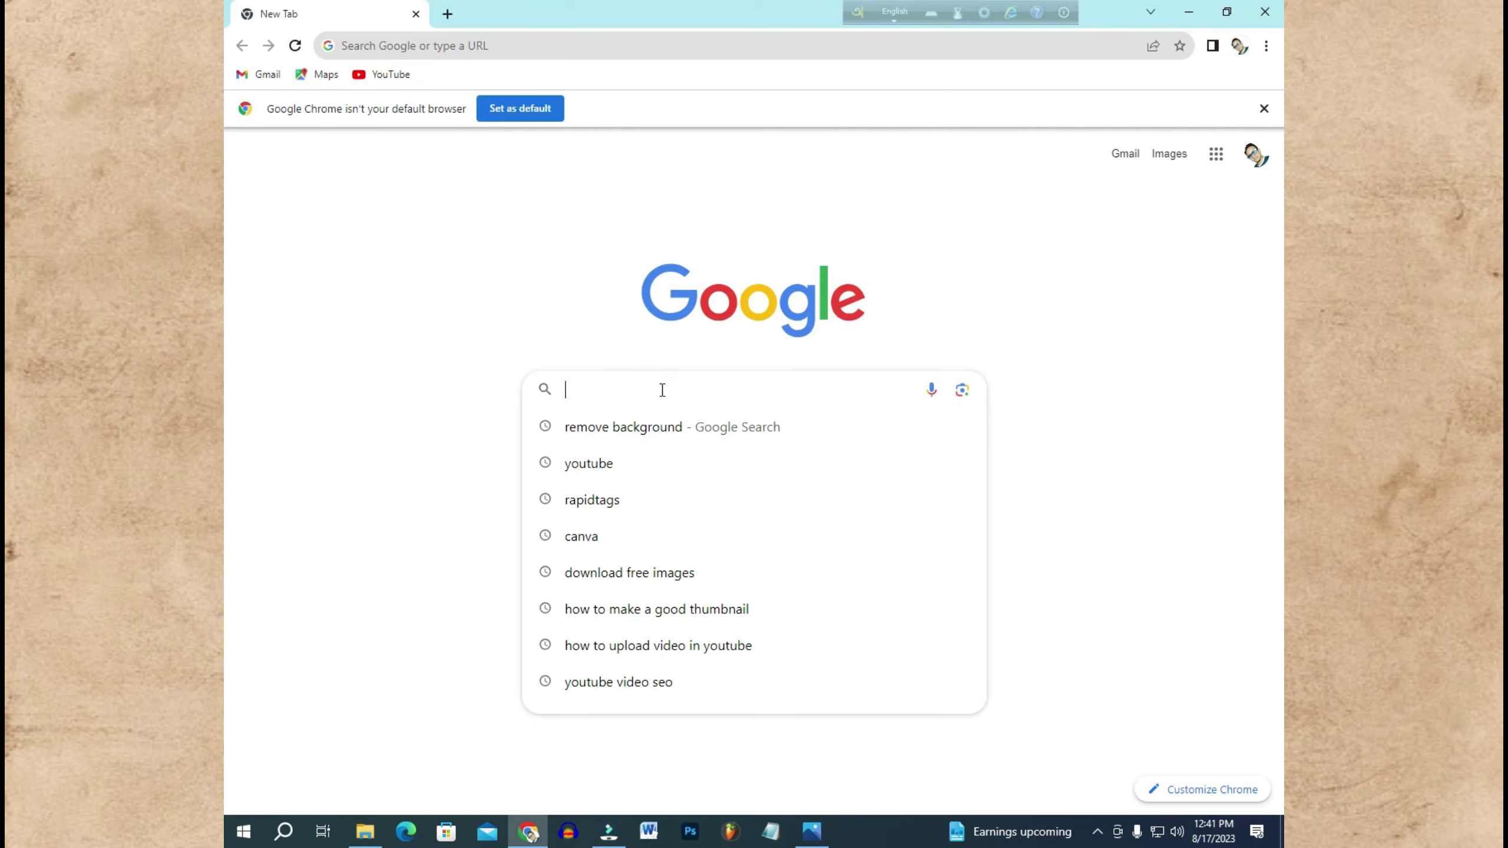
pyautogui.write('can')
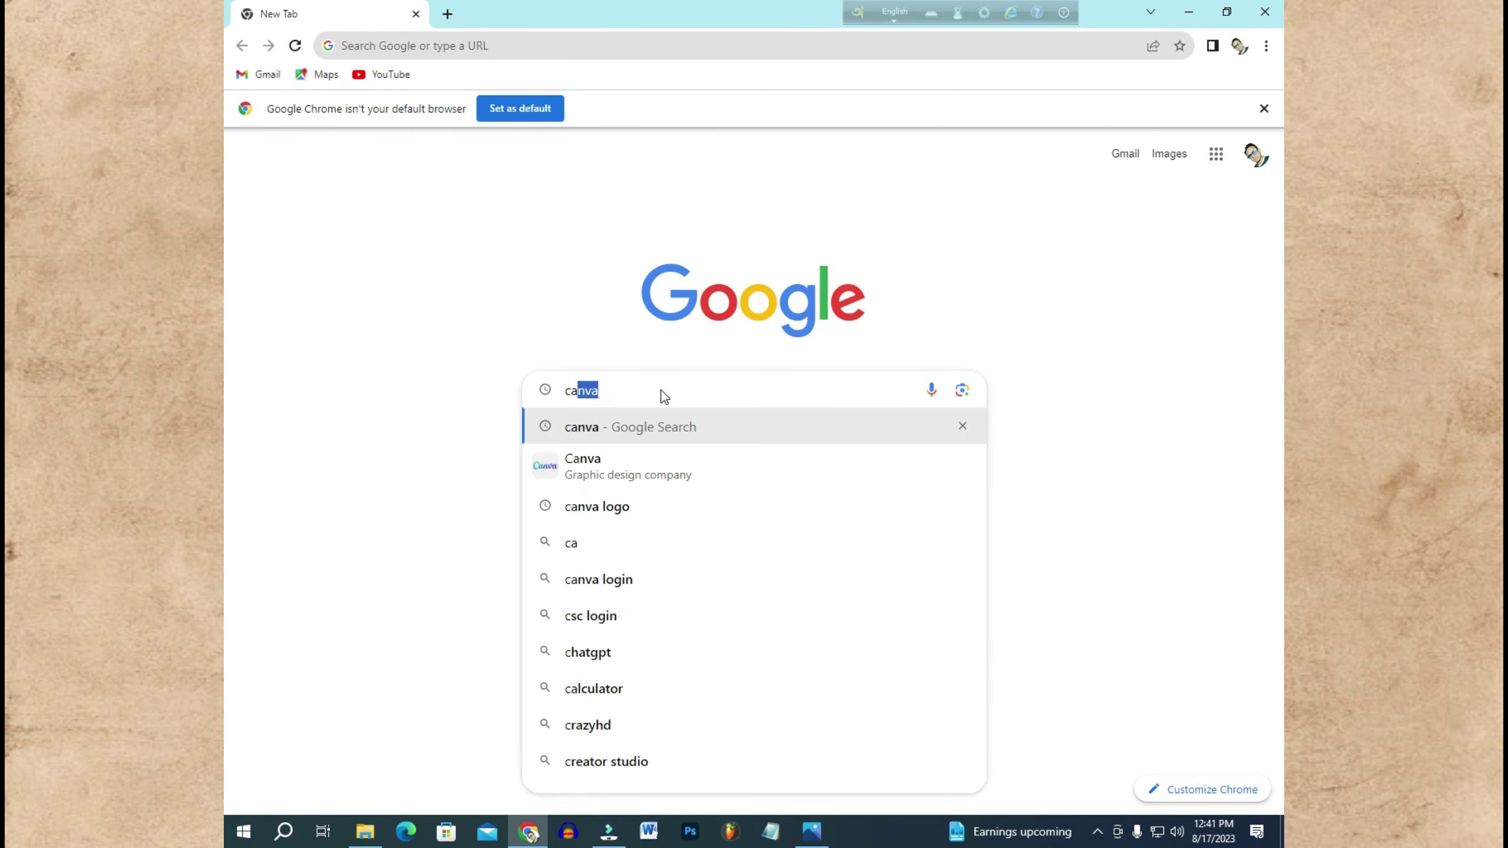
pyautogui.write('v ')
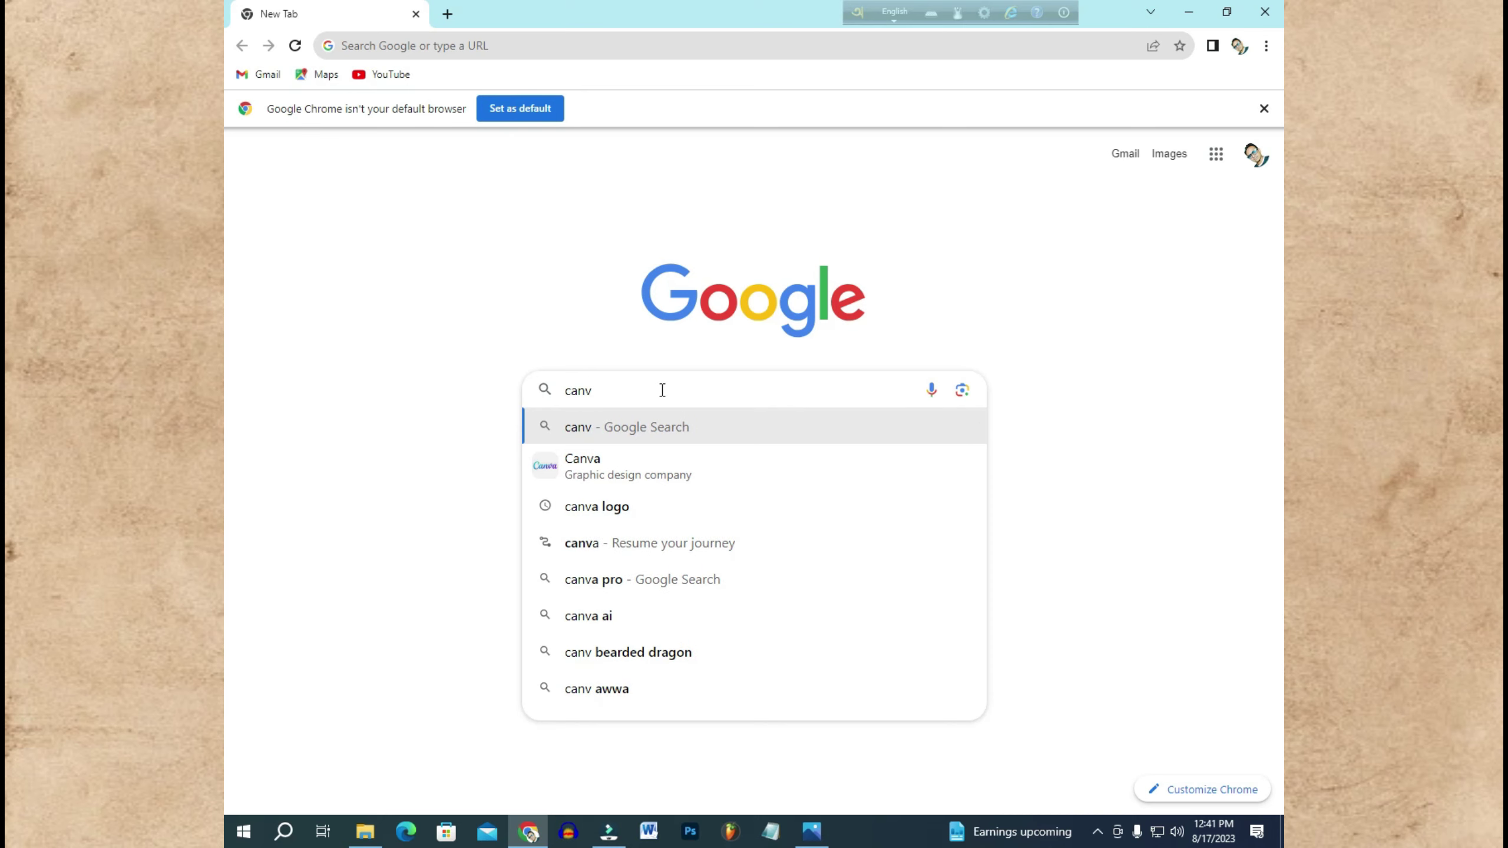
pyautogui.write('a')
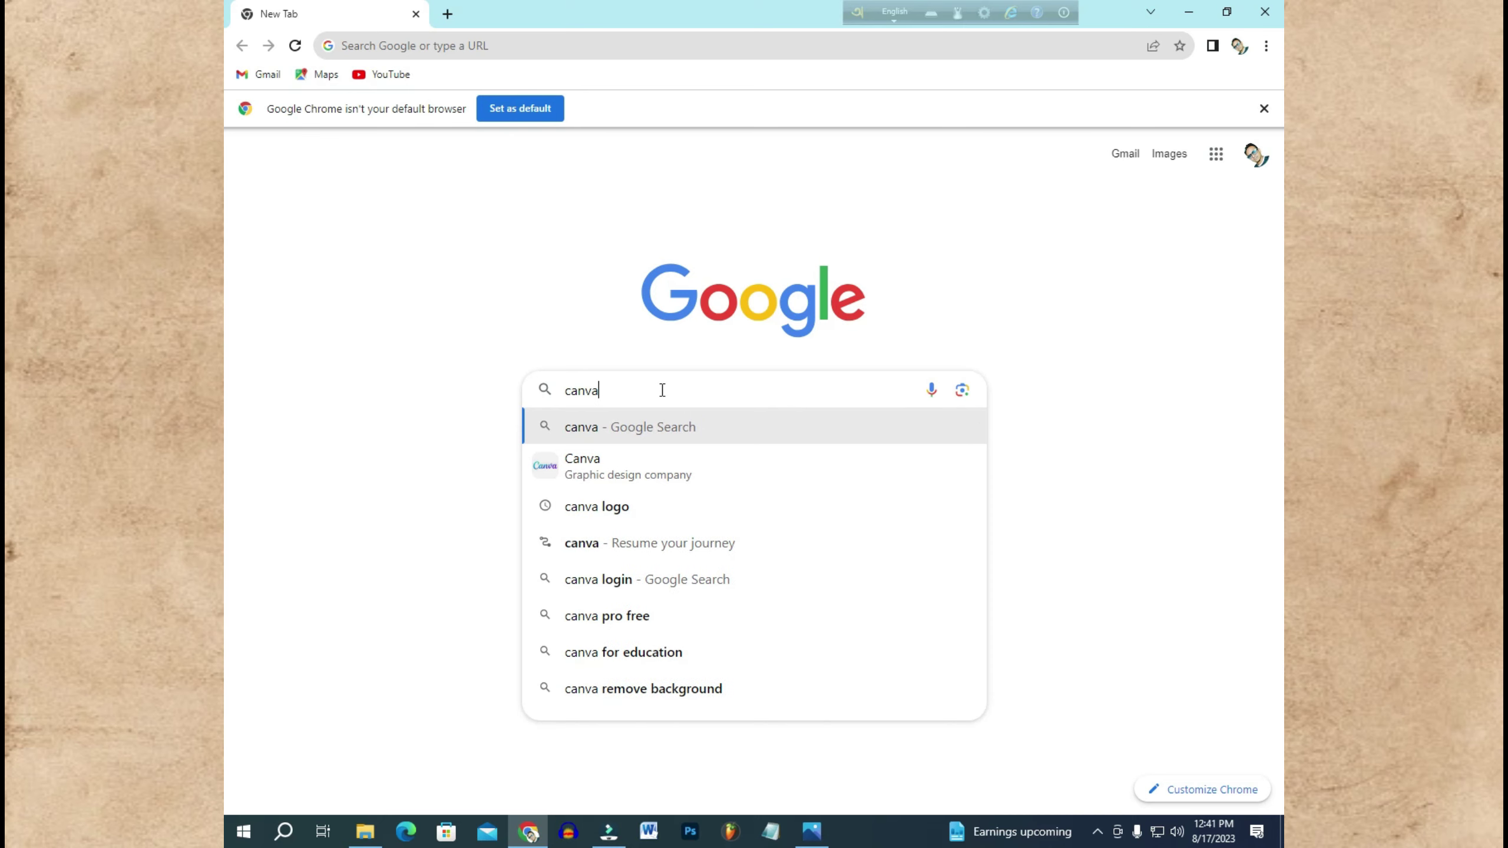
pyautogui.press('Return')
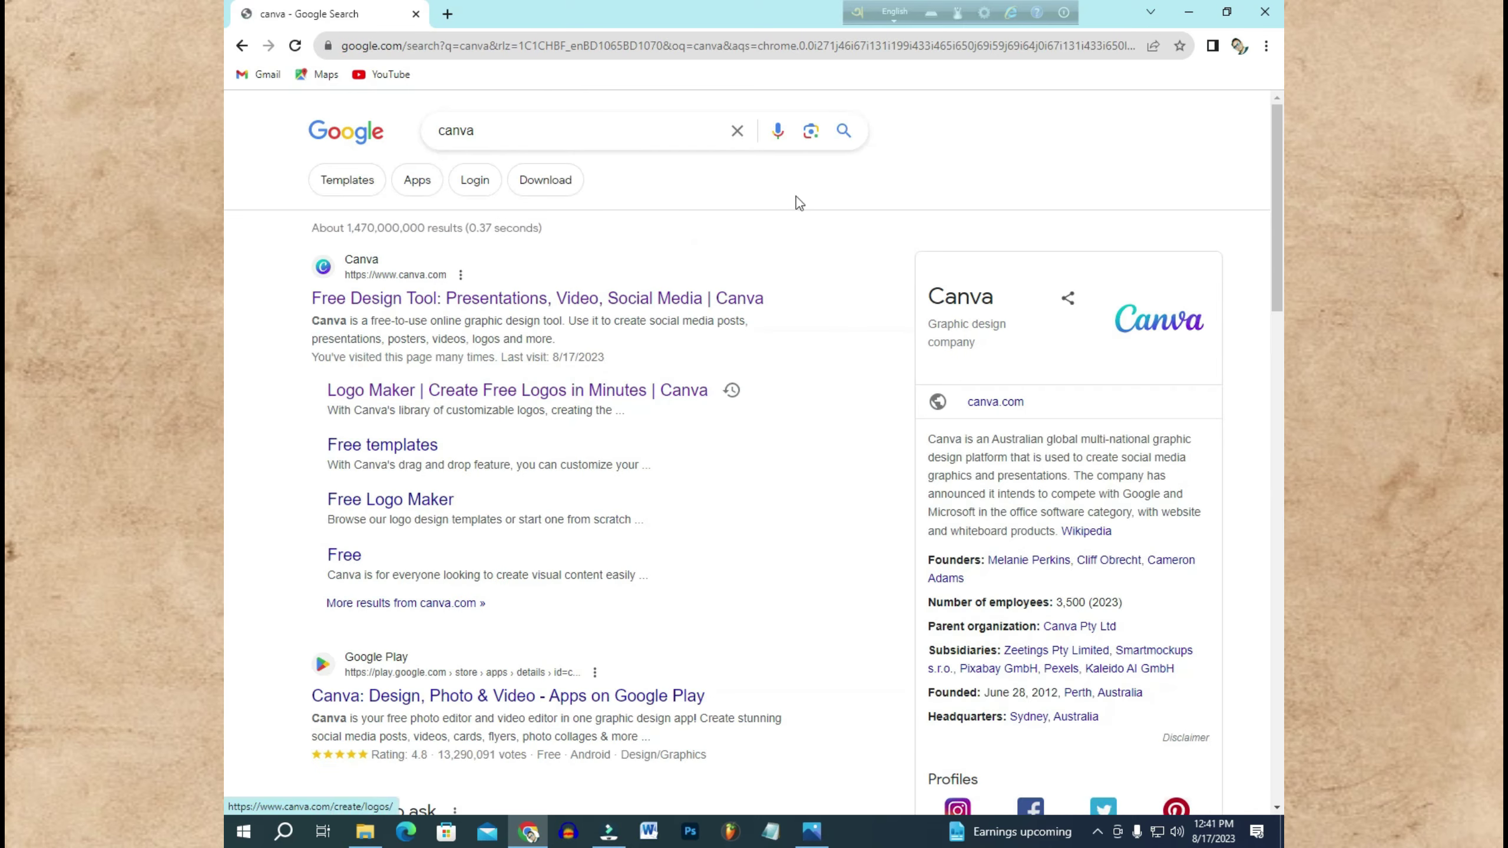
pyautogui.click(369, 300)
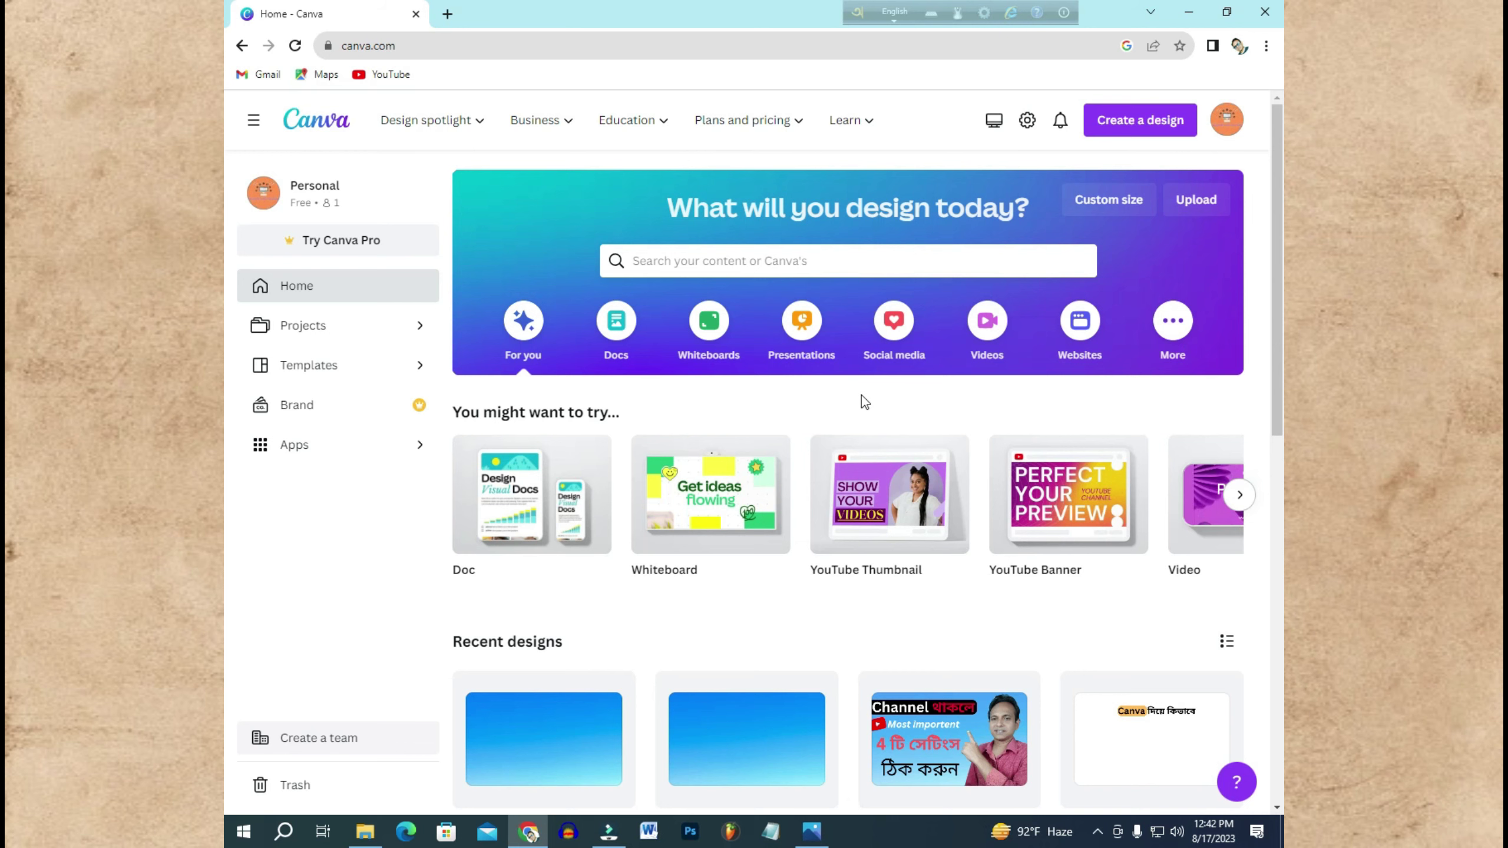
# Step: Create a blank YouTube Thumbnail design of 1280 × 720 px by searching the design types for "youtube thumbnail"
pyautogui.moveTo(612, 122)
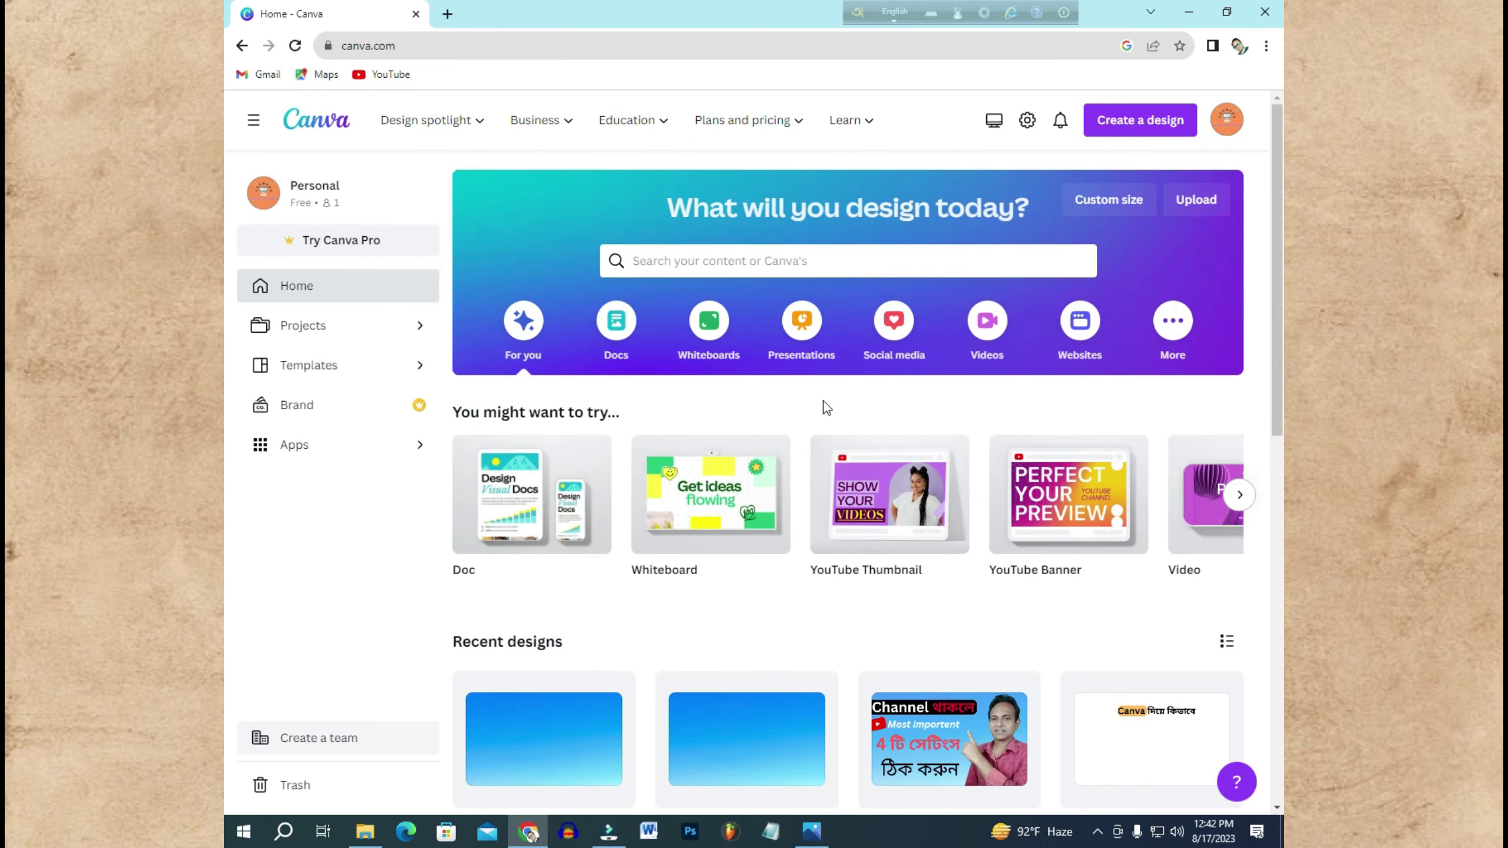
pyautogui.click(1144, 127)
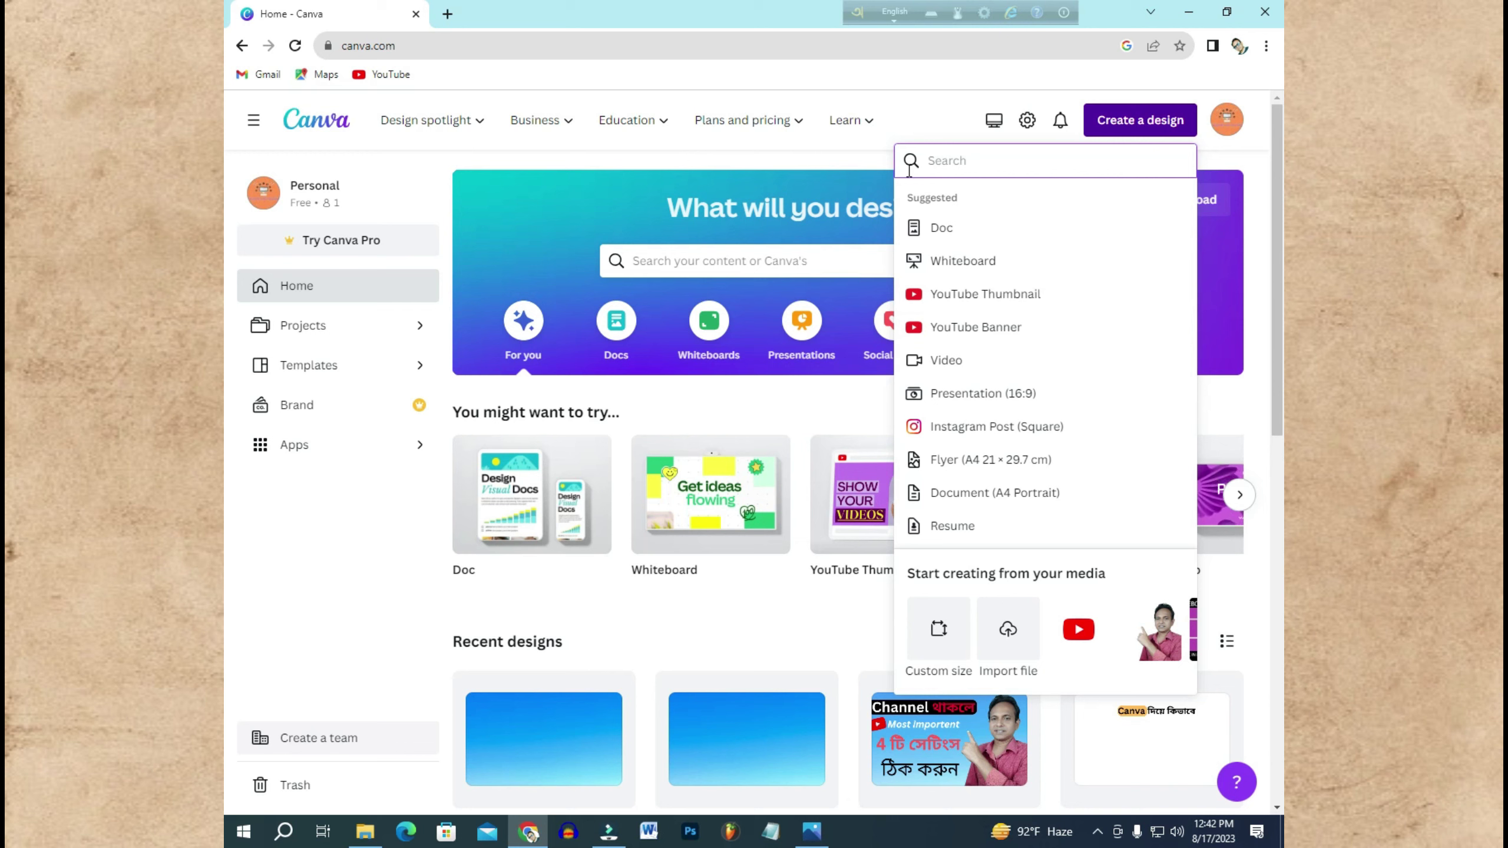
pyautogui.click(980, 163)
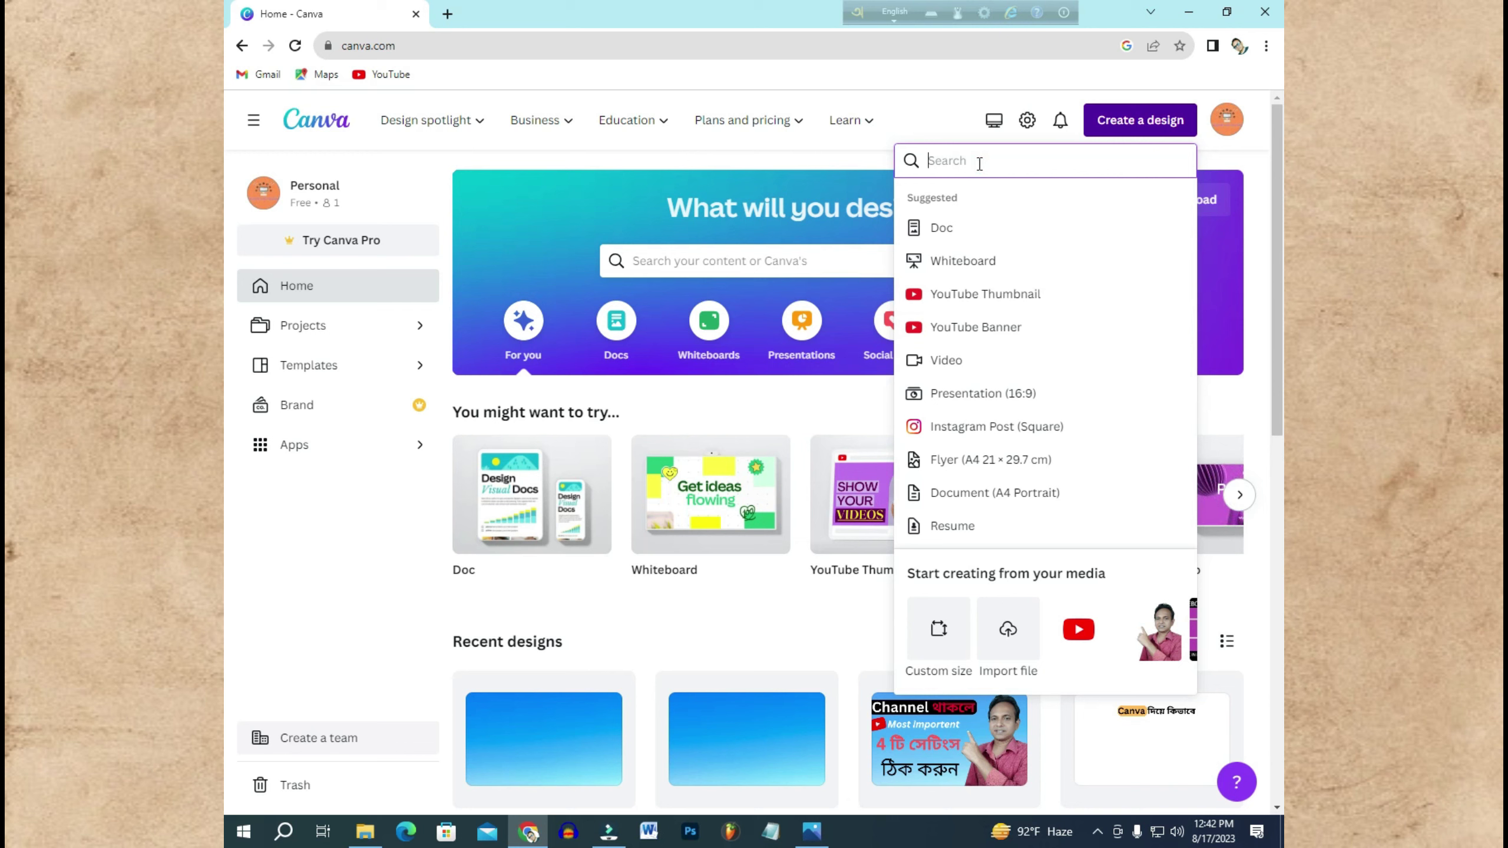
pyautogui.write('youtube')
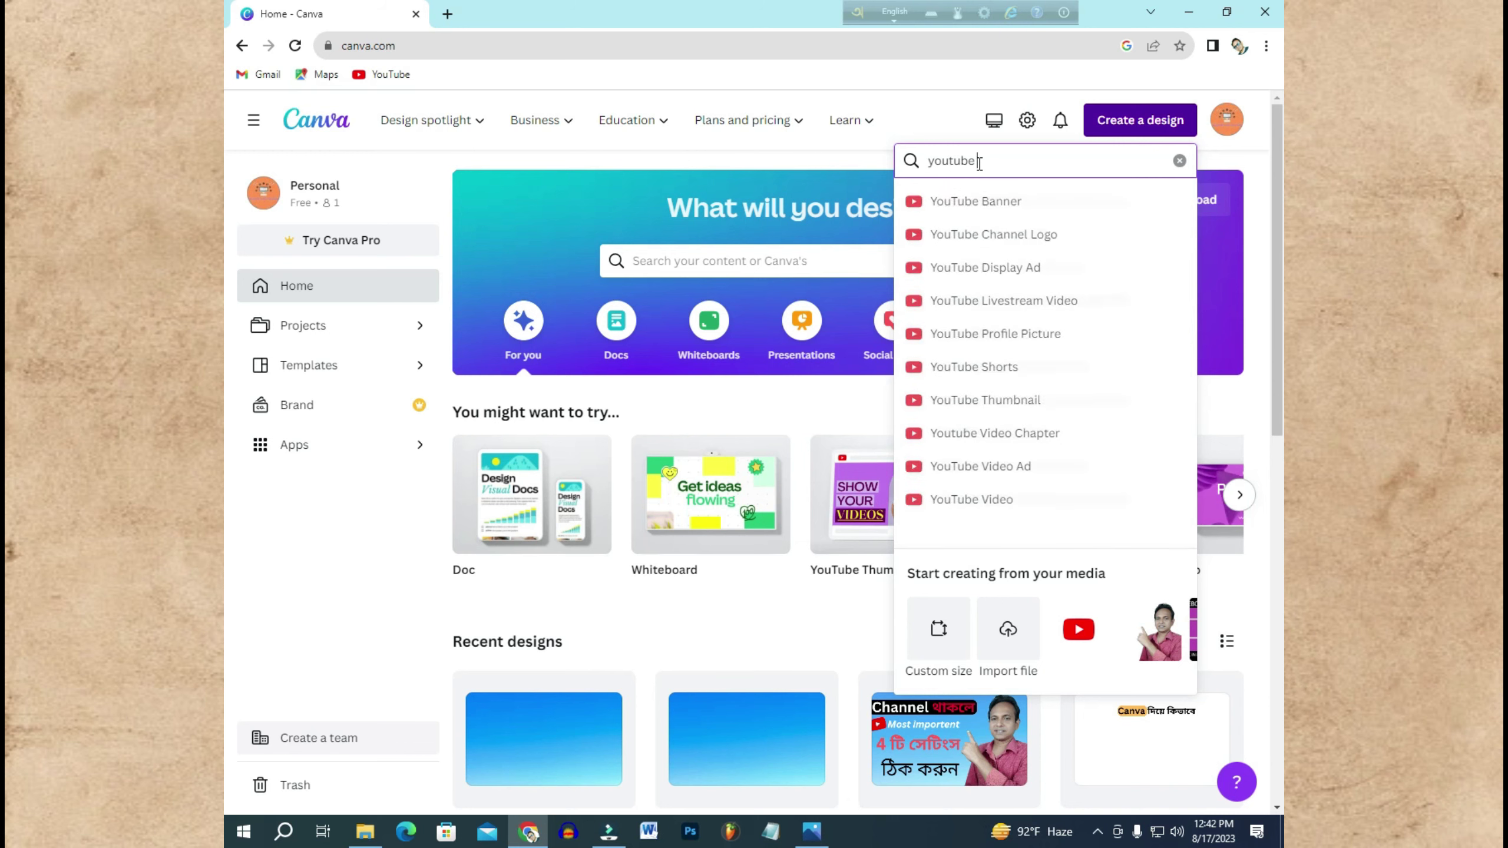
pyautogui.write(' thumbnail')
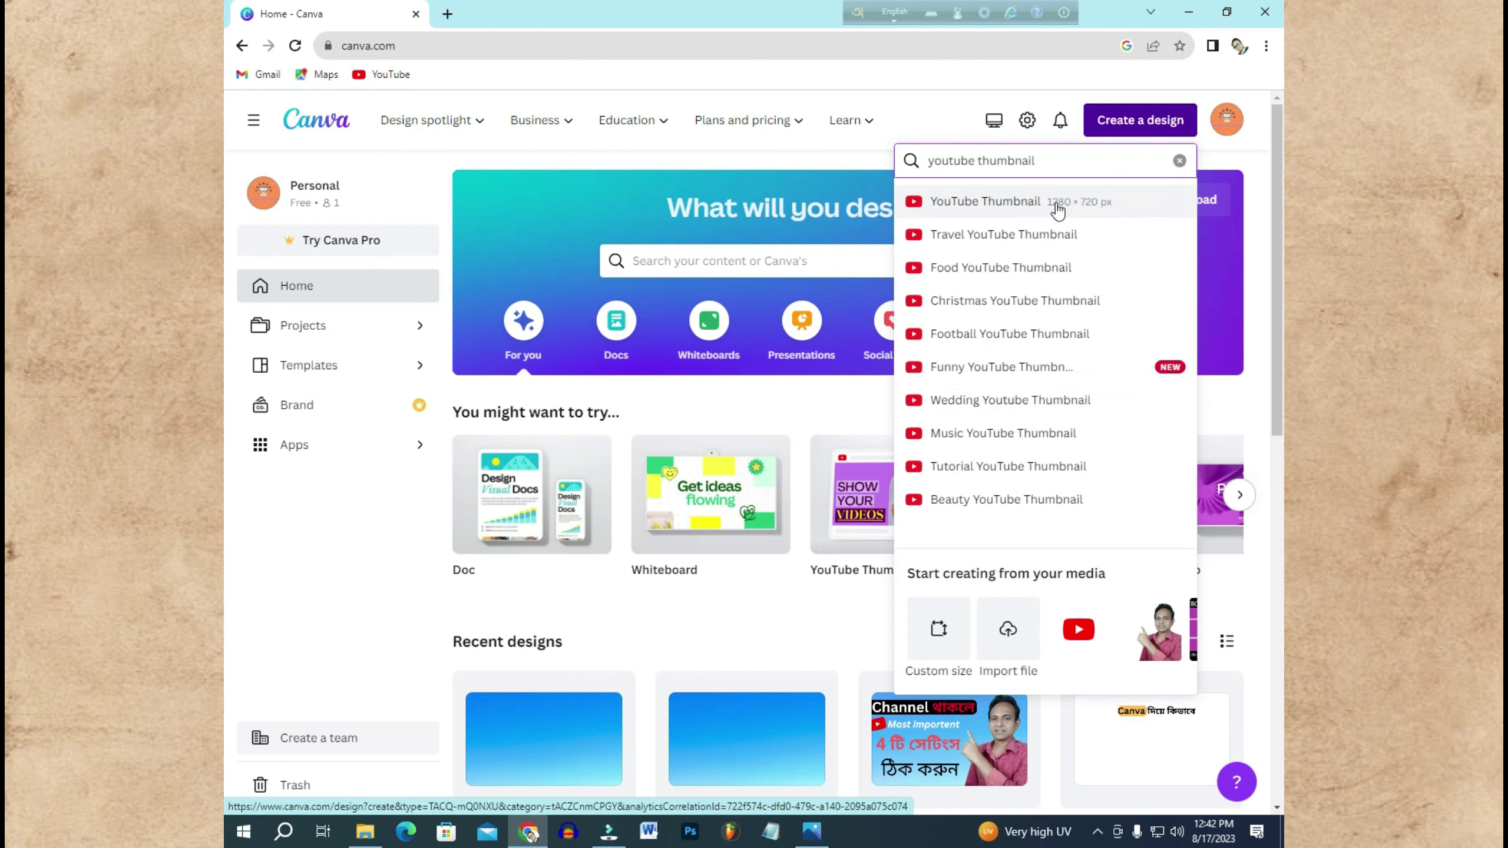
pyautogui.click(1026, 208)
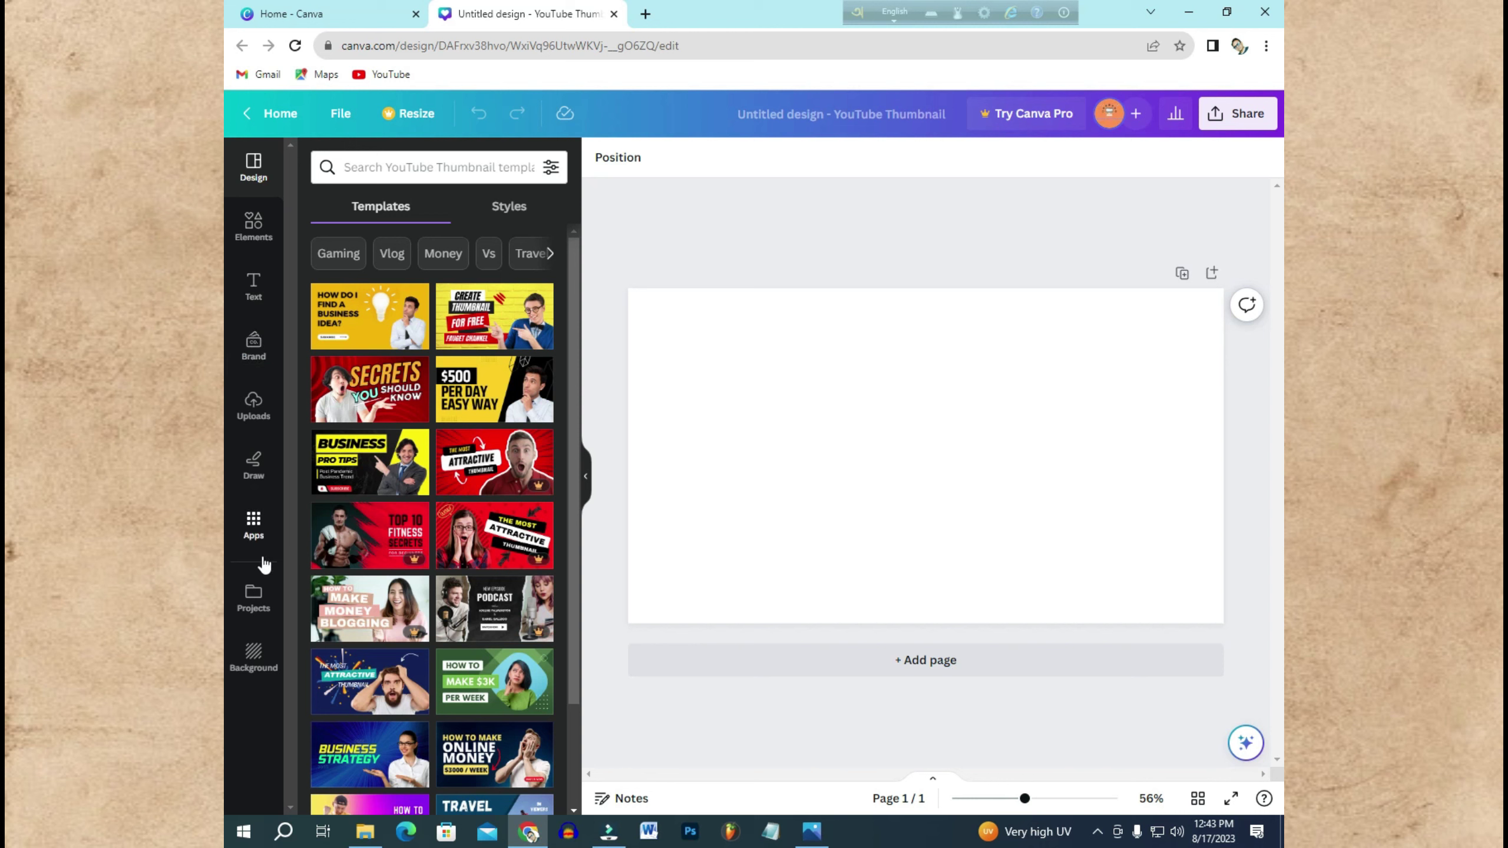
# Step: Browse the available backgrounds and apply the recently used blue gradient that fades to light cyan to the blank page
pyautogui.click(255, 657)
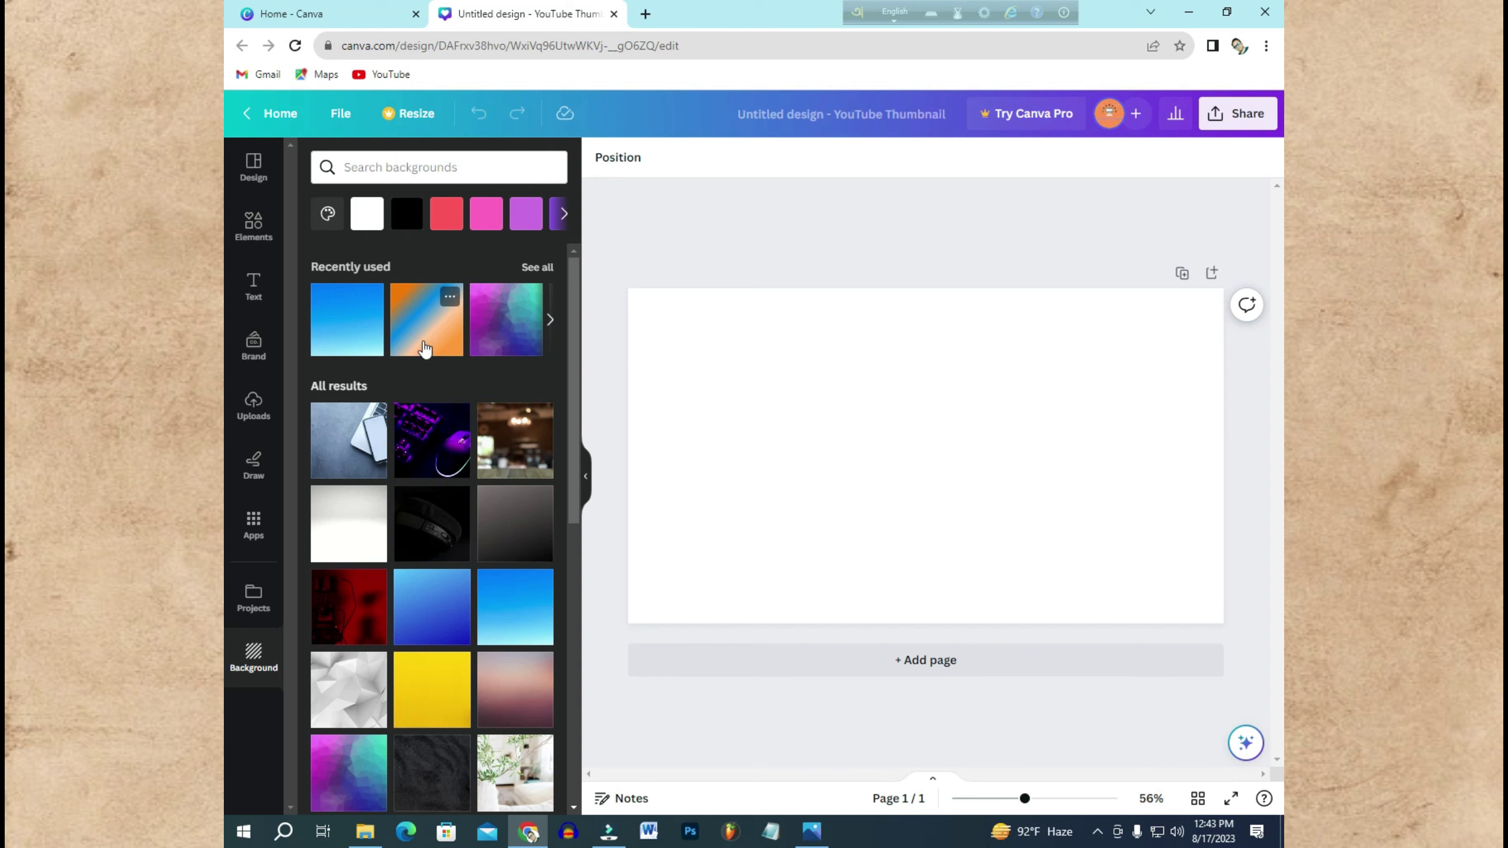
pyautogui.scroll(-8, 439, 404)
pyautogui.scroll(-15, 446, 422)
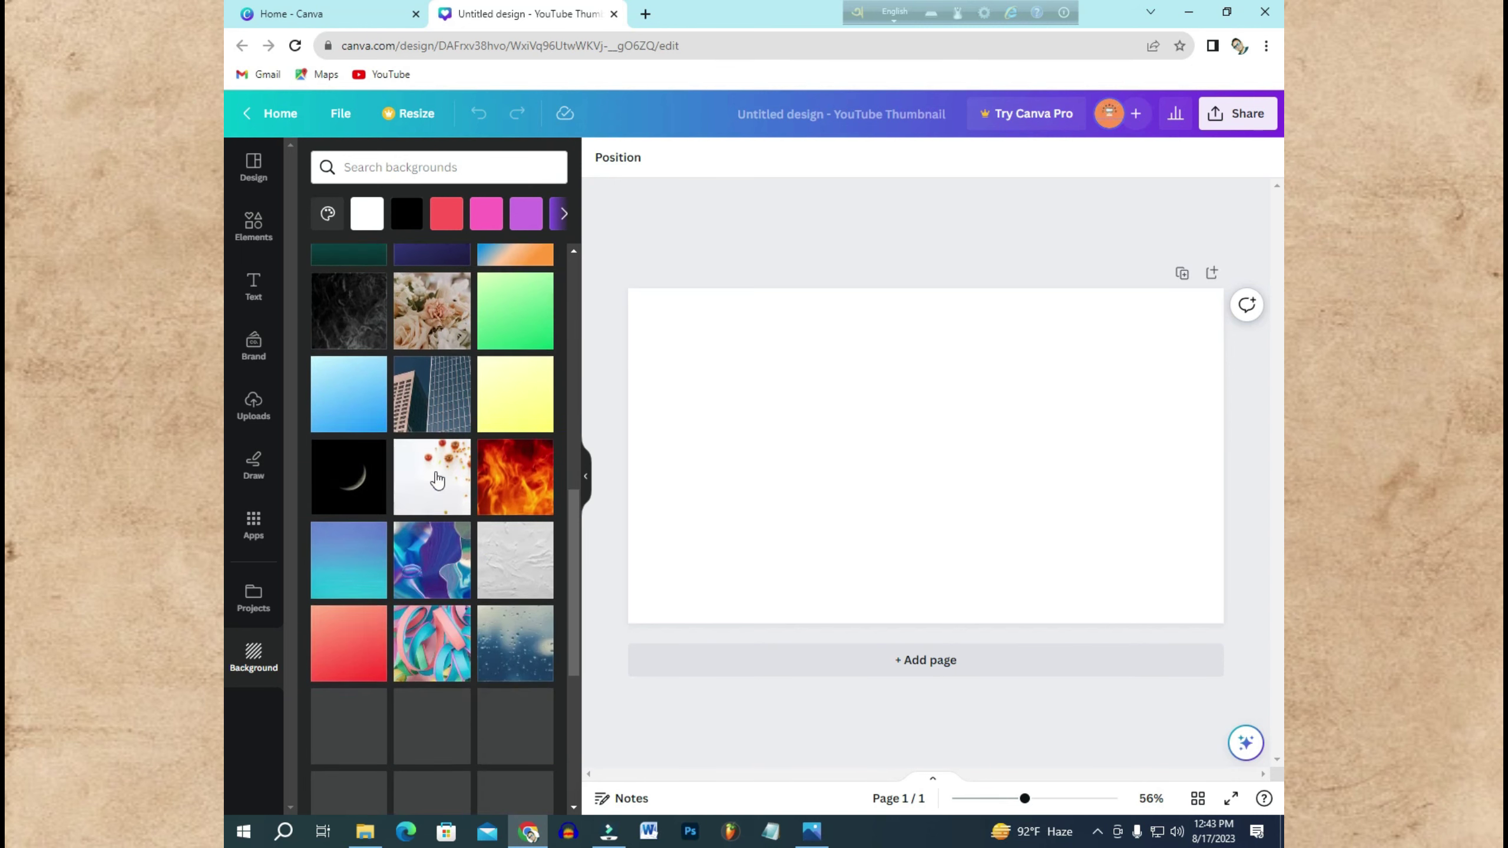
pyautogui.scroll(-10, 419, 612)
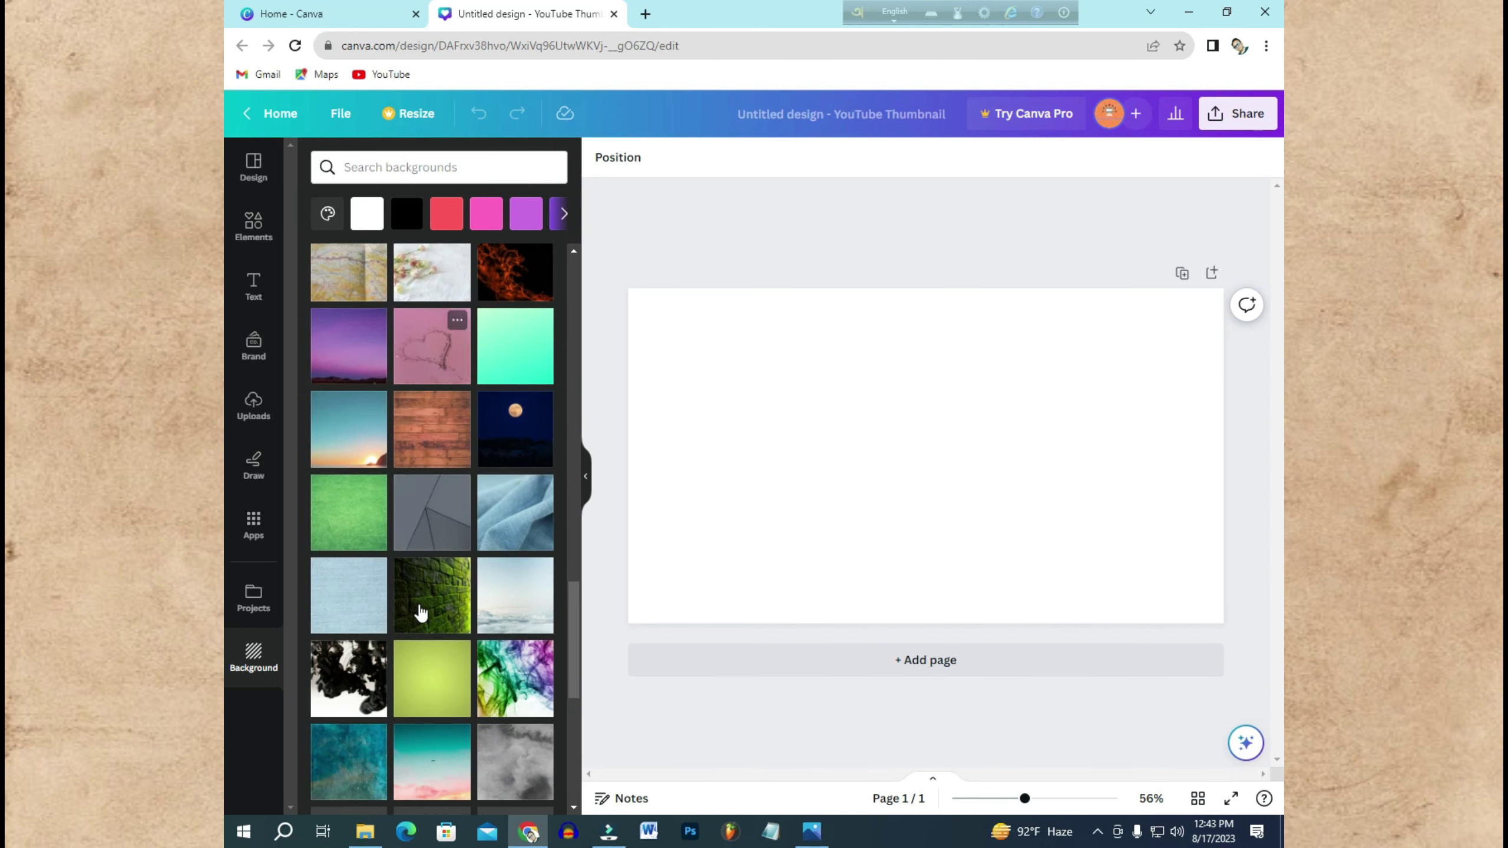
pyautogui.scroll(20, 422, 612)
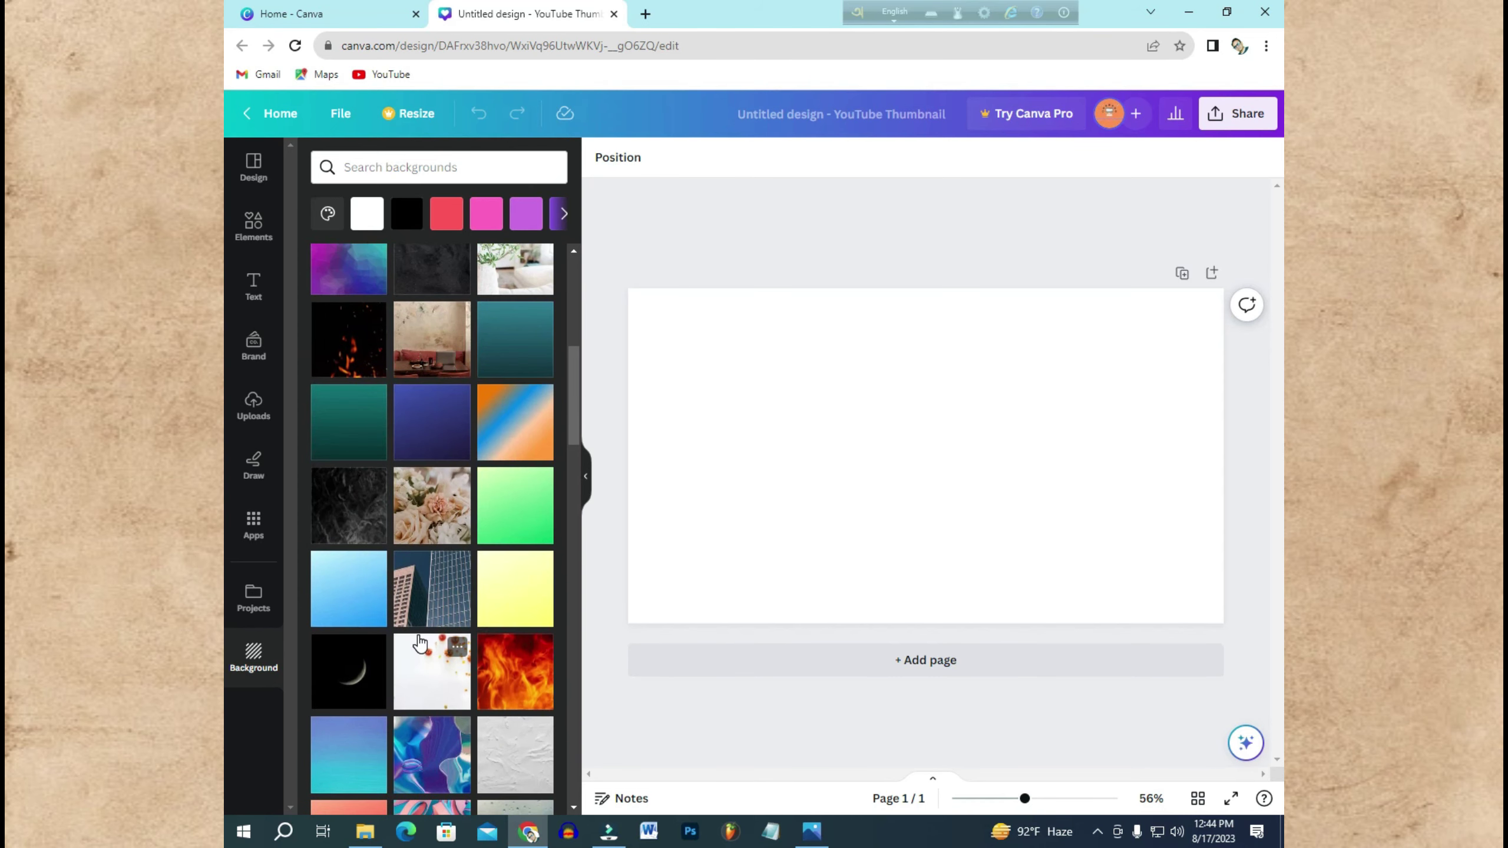
pyautogui.scroll(1, 420, 616)
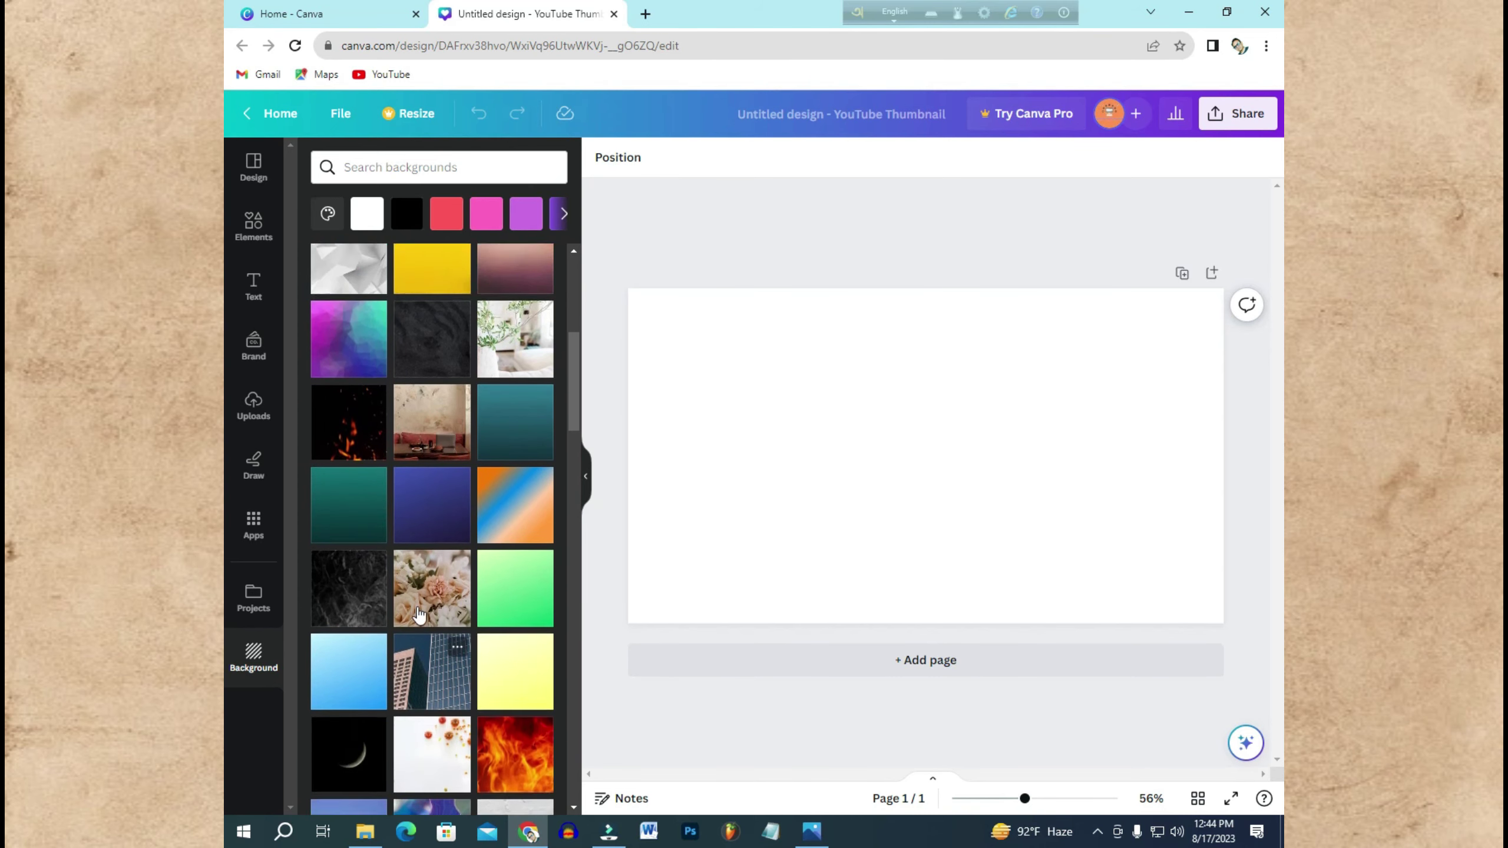
pyautogui.scroll(5, 420, 616)
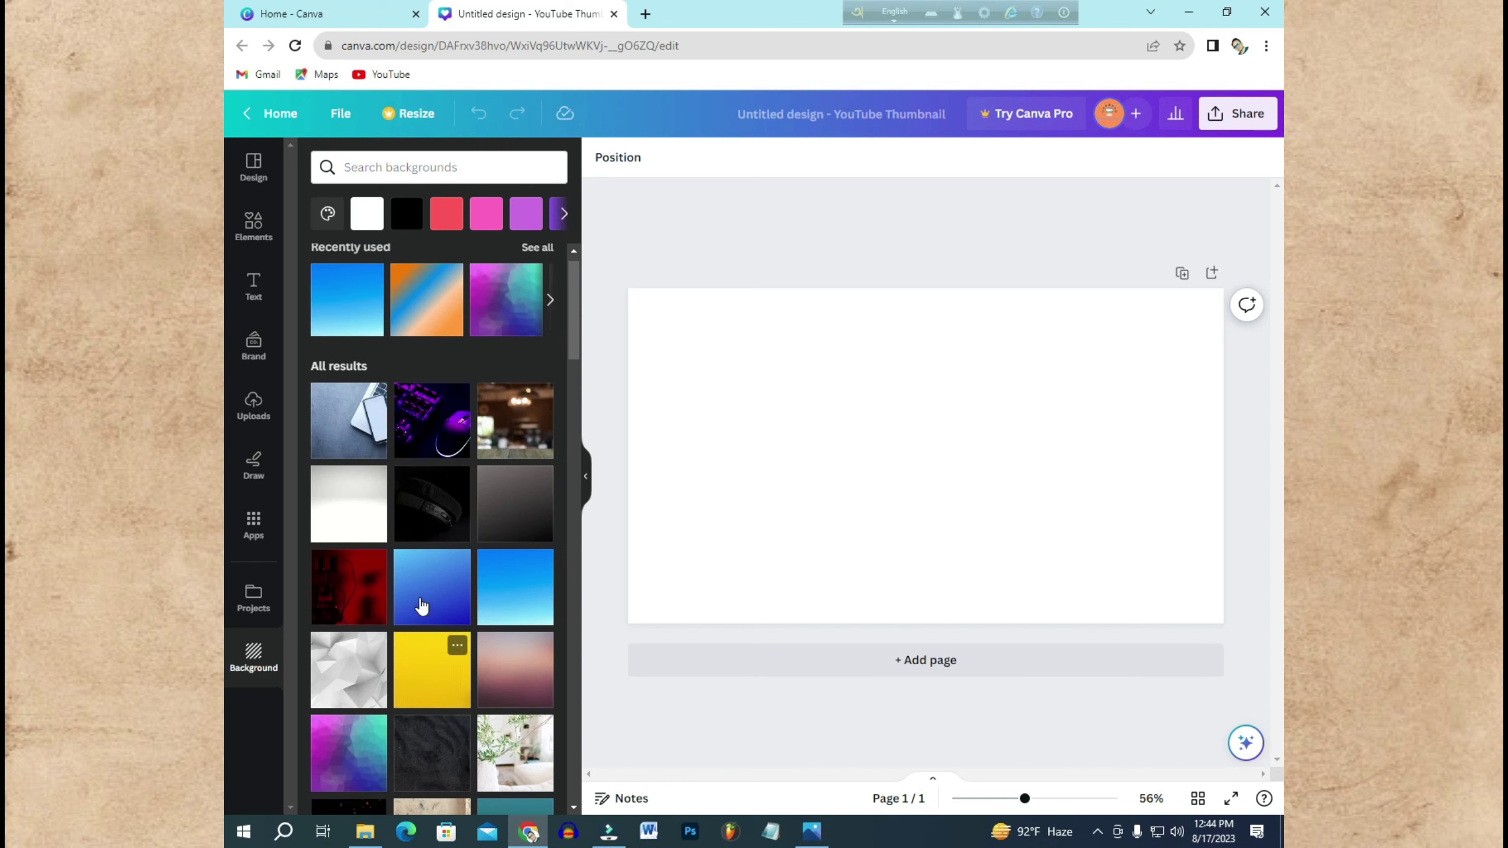
pyautogui.scroll(1, 419, 601)
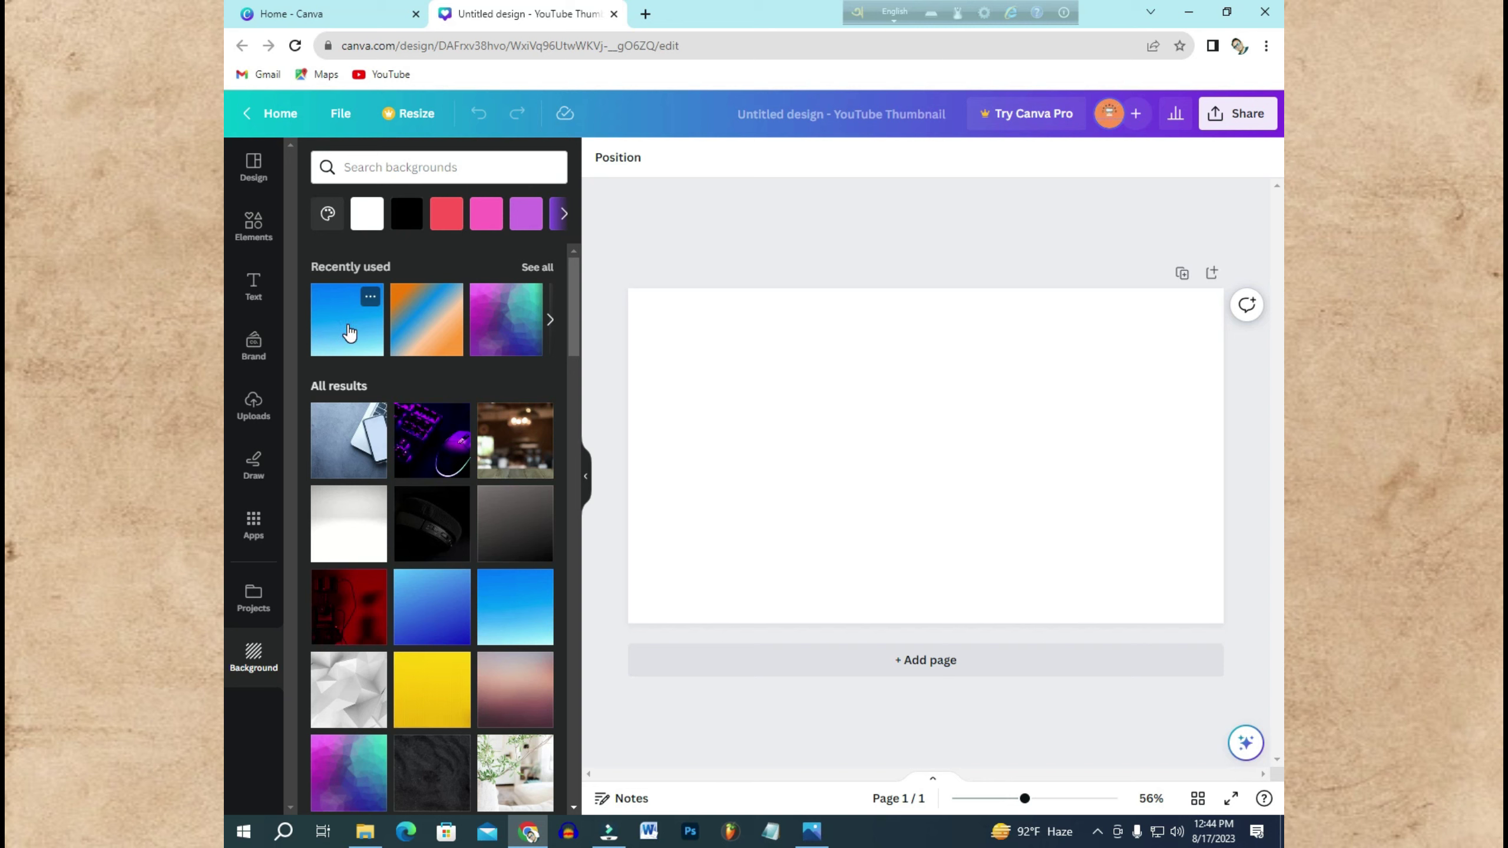
pyautogui.click(350, 332)
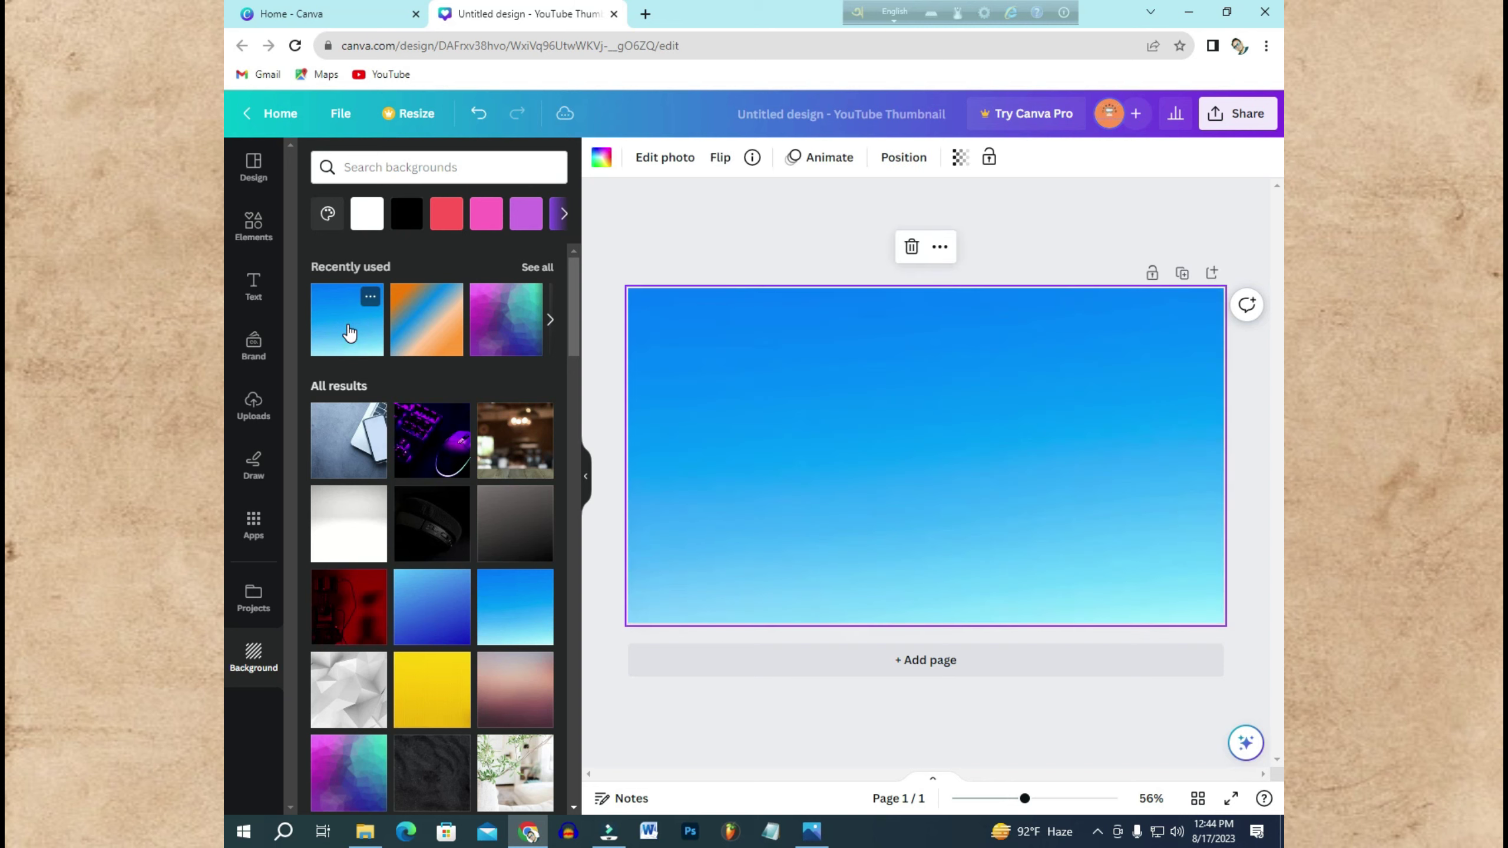
pyautogui.click(349, 323)
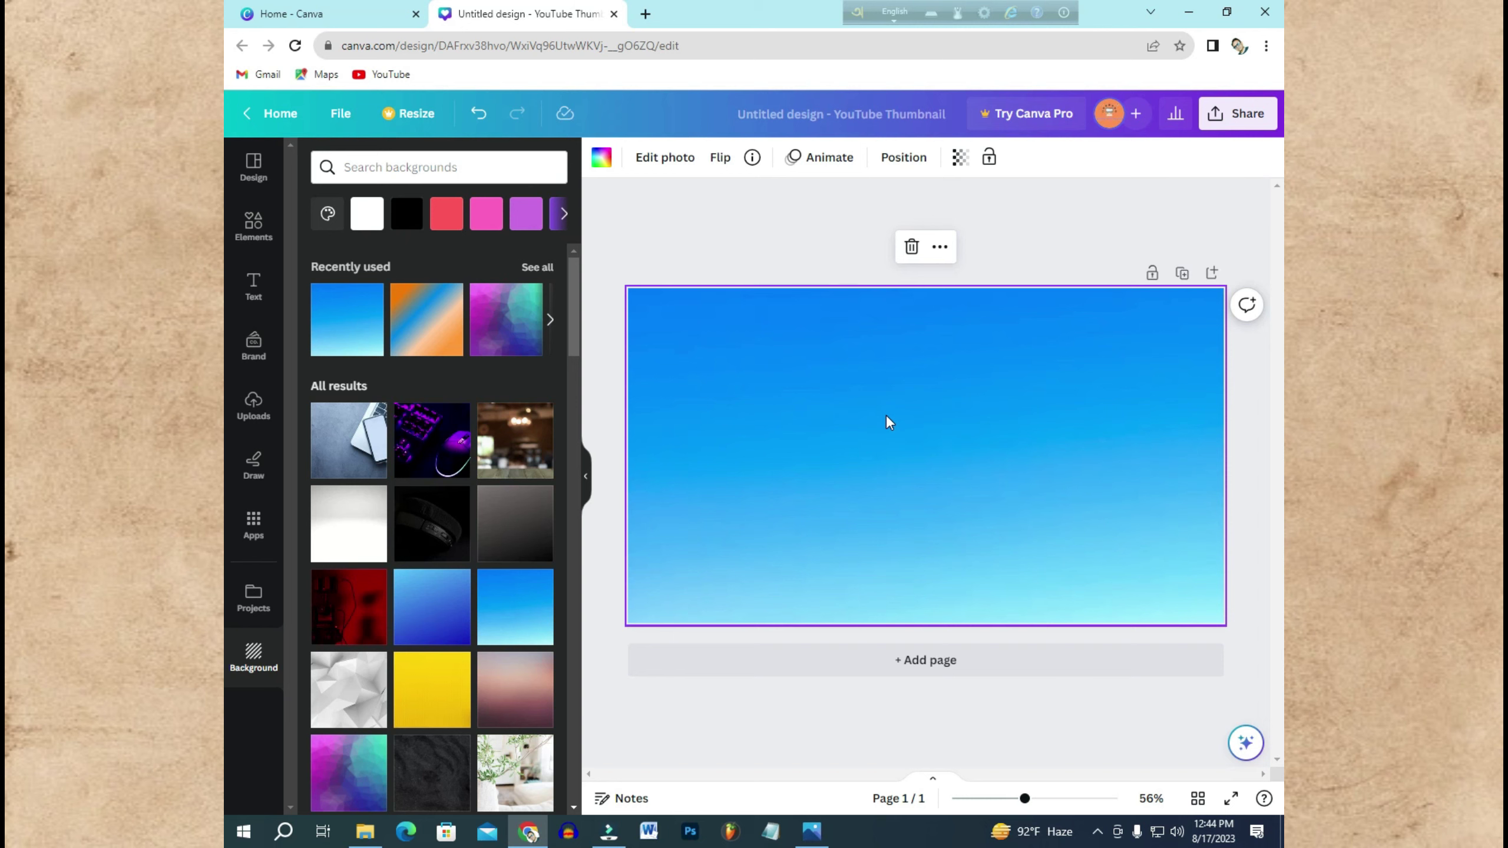
# Step: Minimize the browser, close the sample thumbnail image and view the photo IMG_20230809_141427 from the Cnva folder
pyautogui.click(1191, 16)
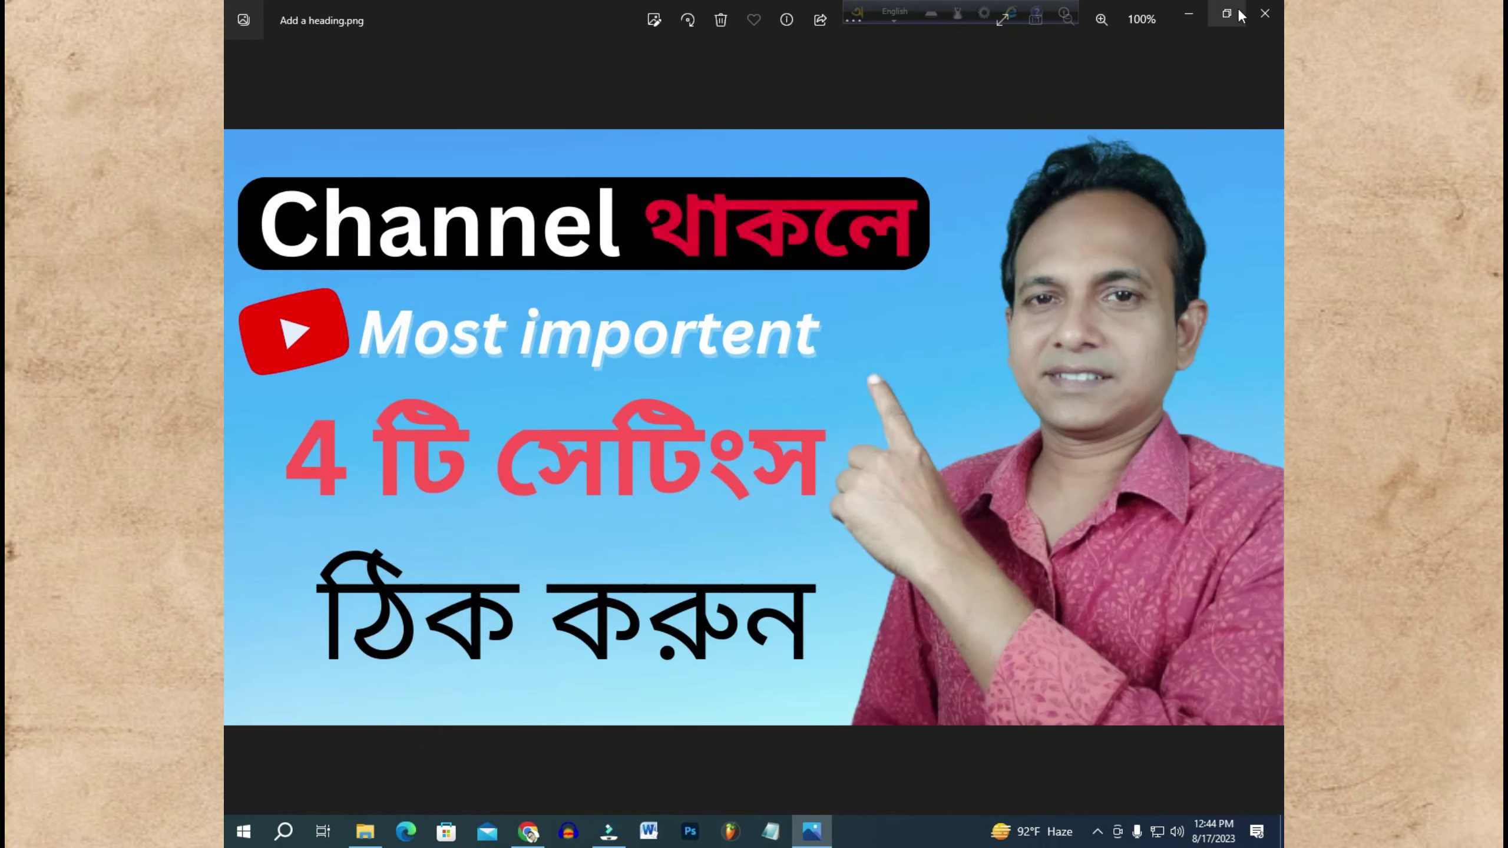
pyautogui.click(1266, 13)
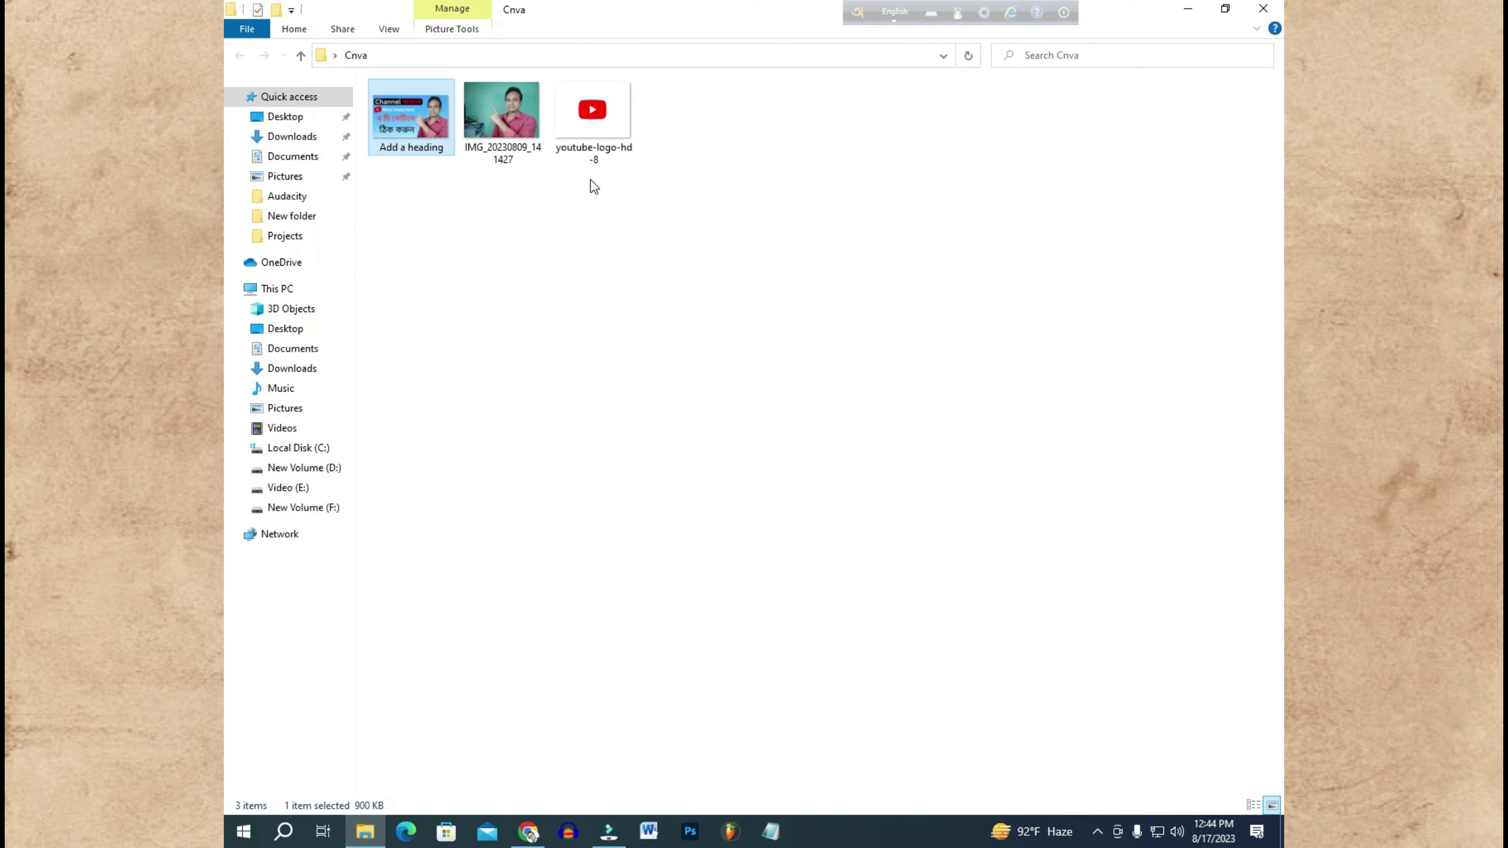
pyautogui.doubleClick(503, 142)
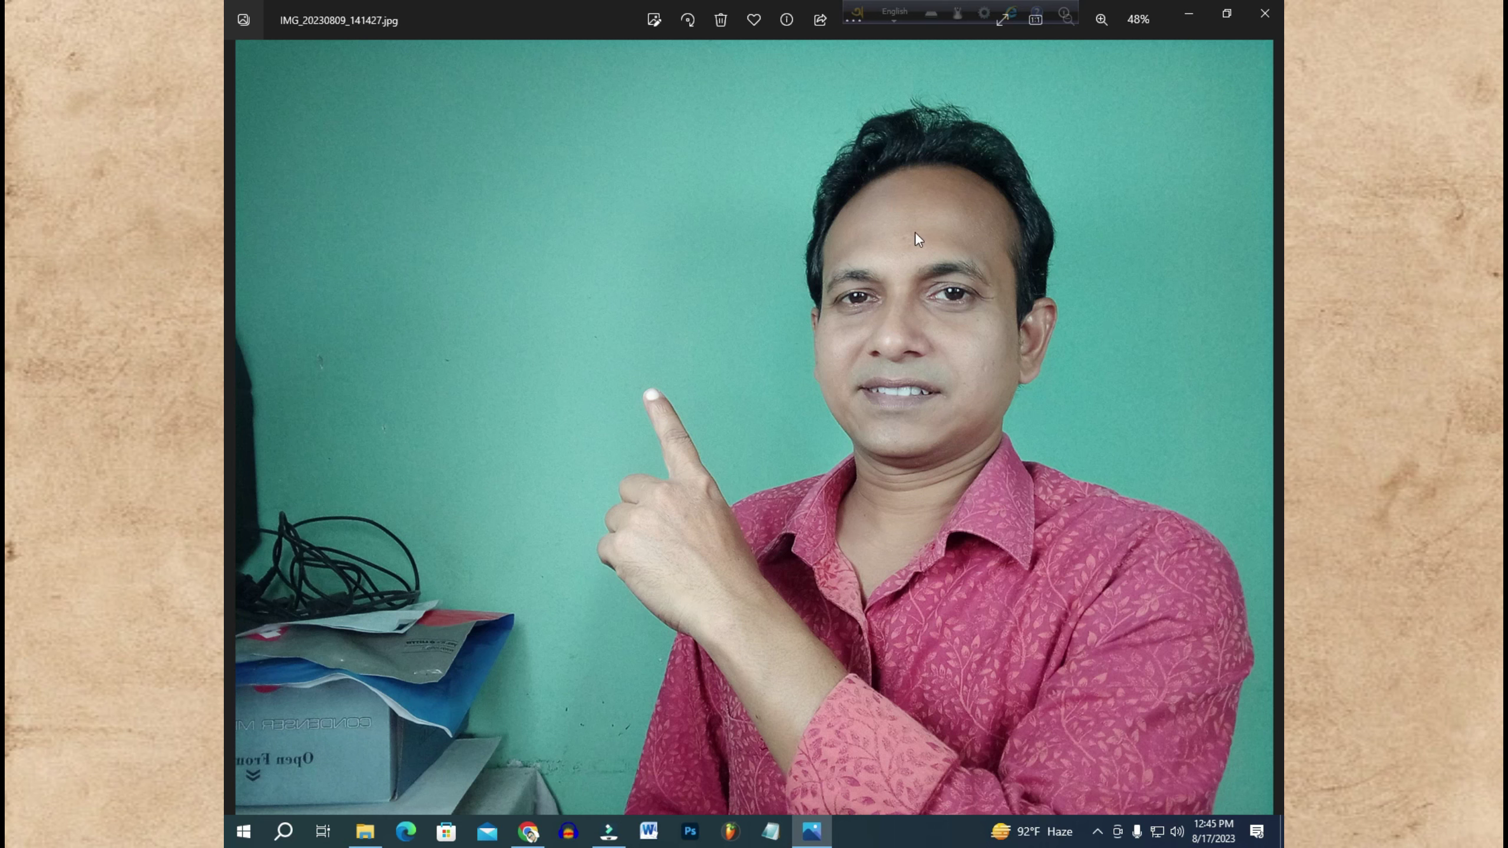
pyautogui.click(1265, 17)
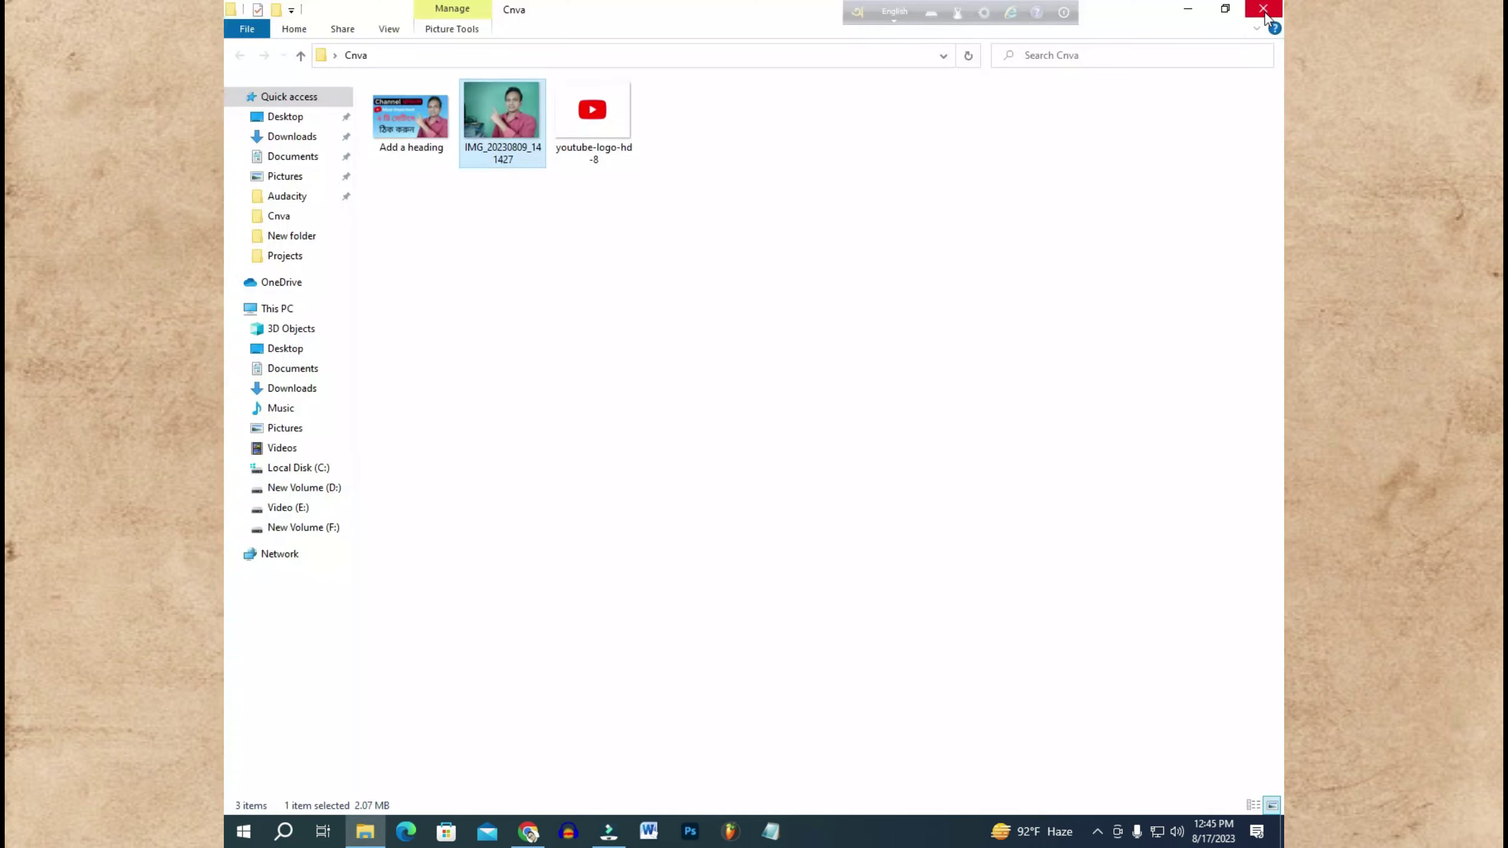
# Step: Return to Chrome, search Google for "remove background" in a new browser tab and open the remove.bg website
pyautogui.click(528, 831)
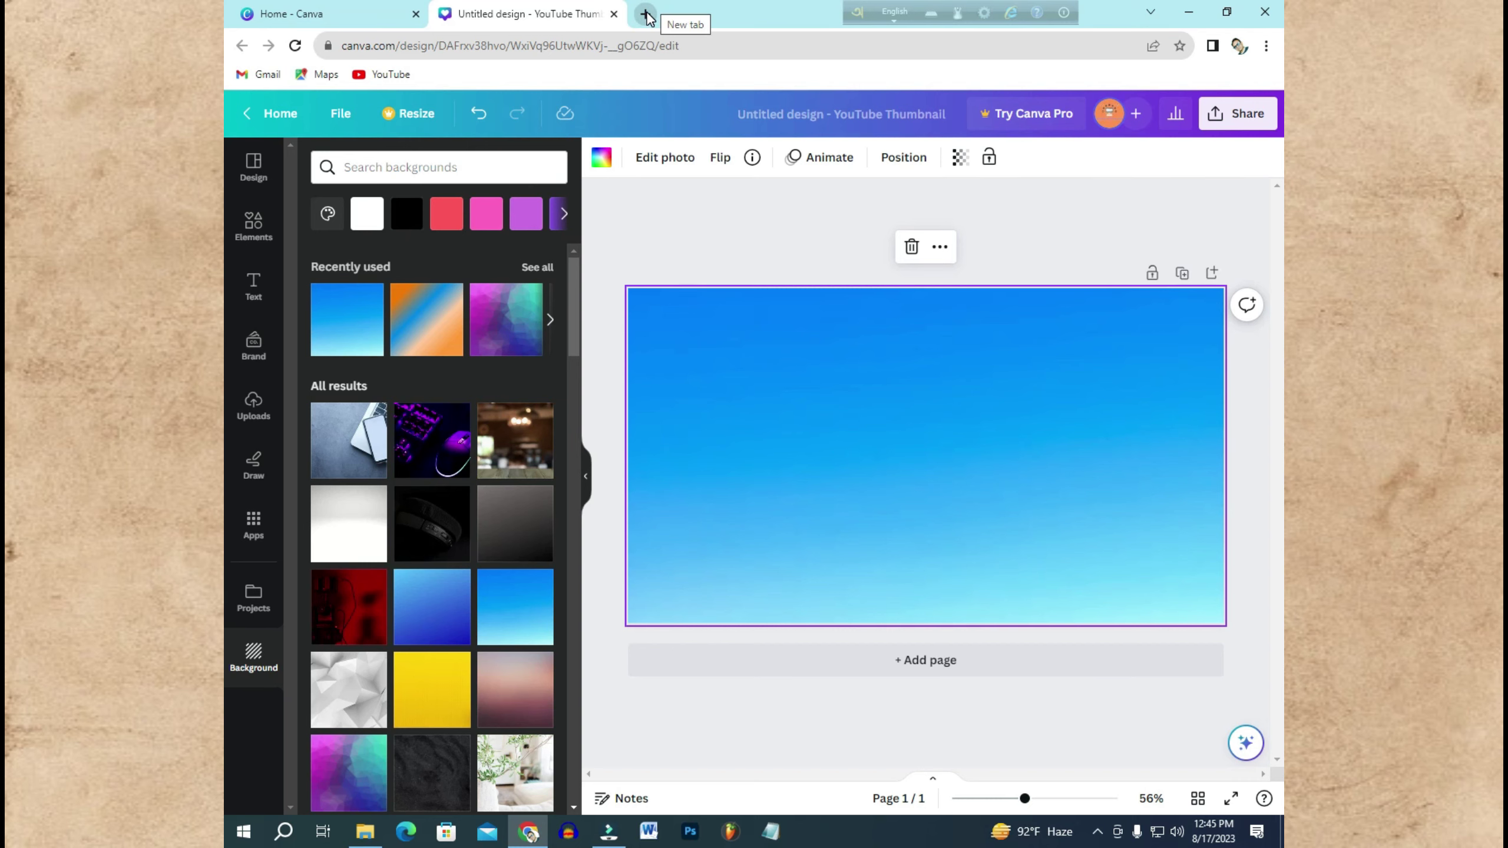
pyautogui.click(646, 14)
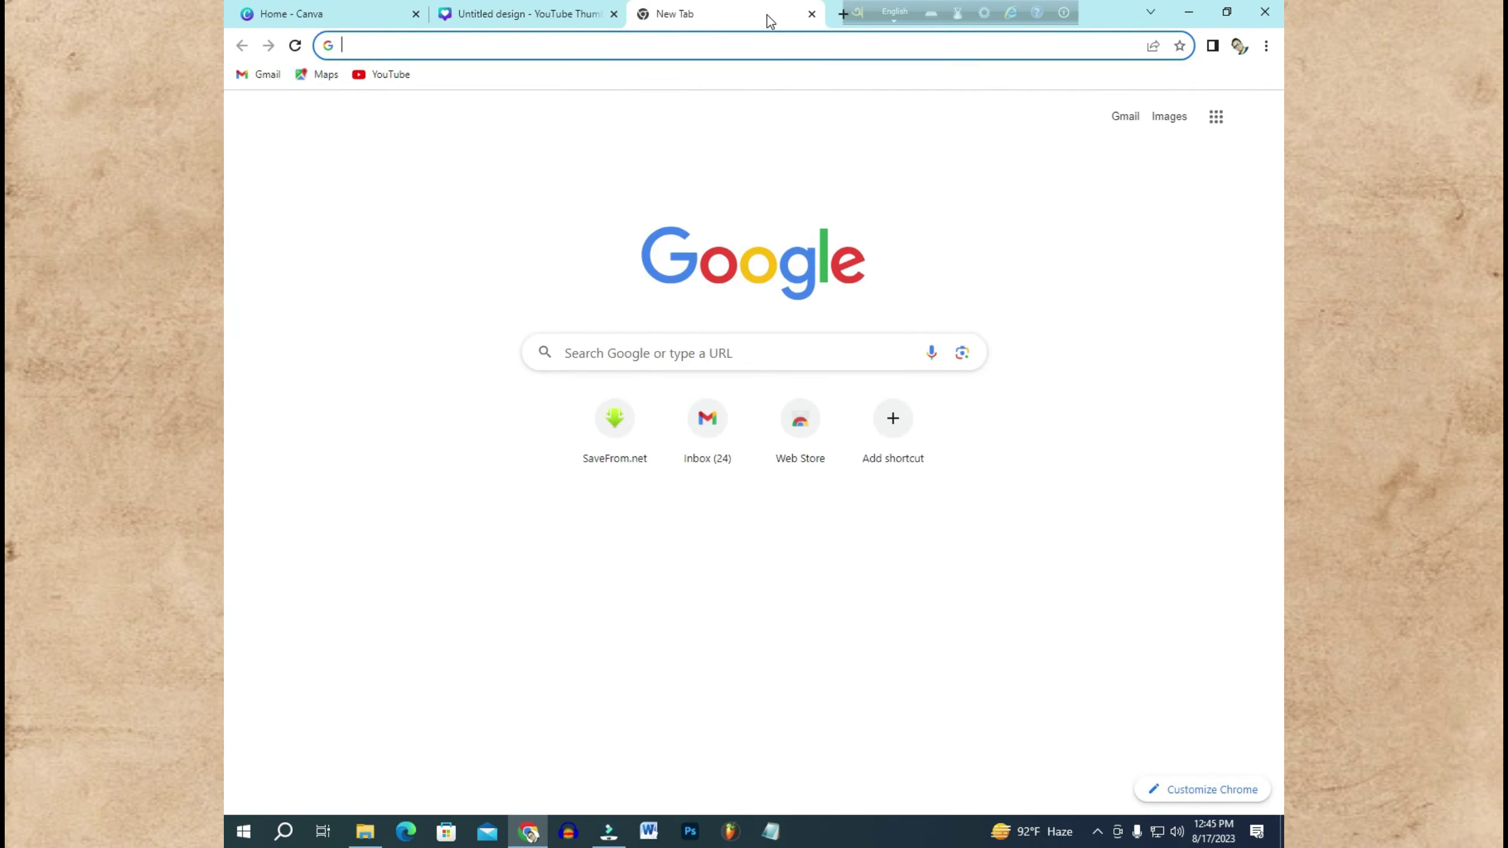
pyautogui.click(691, 356)
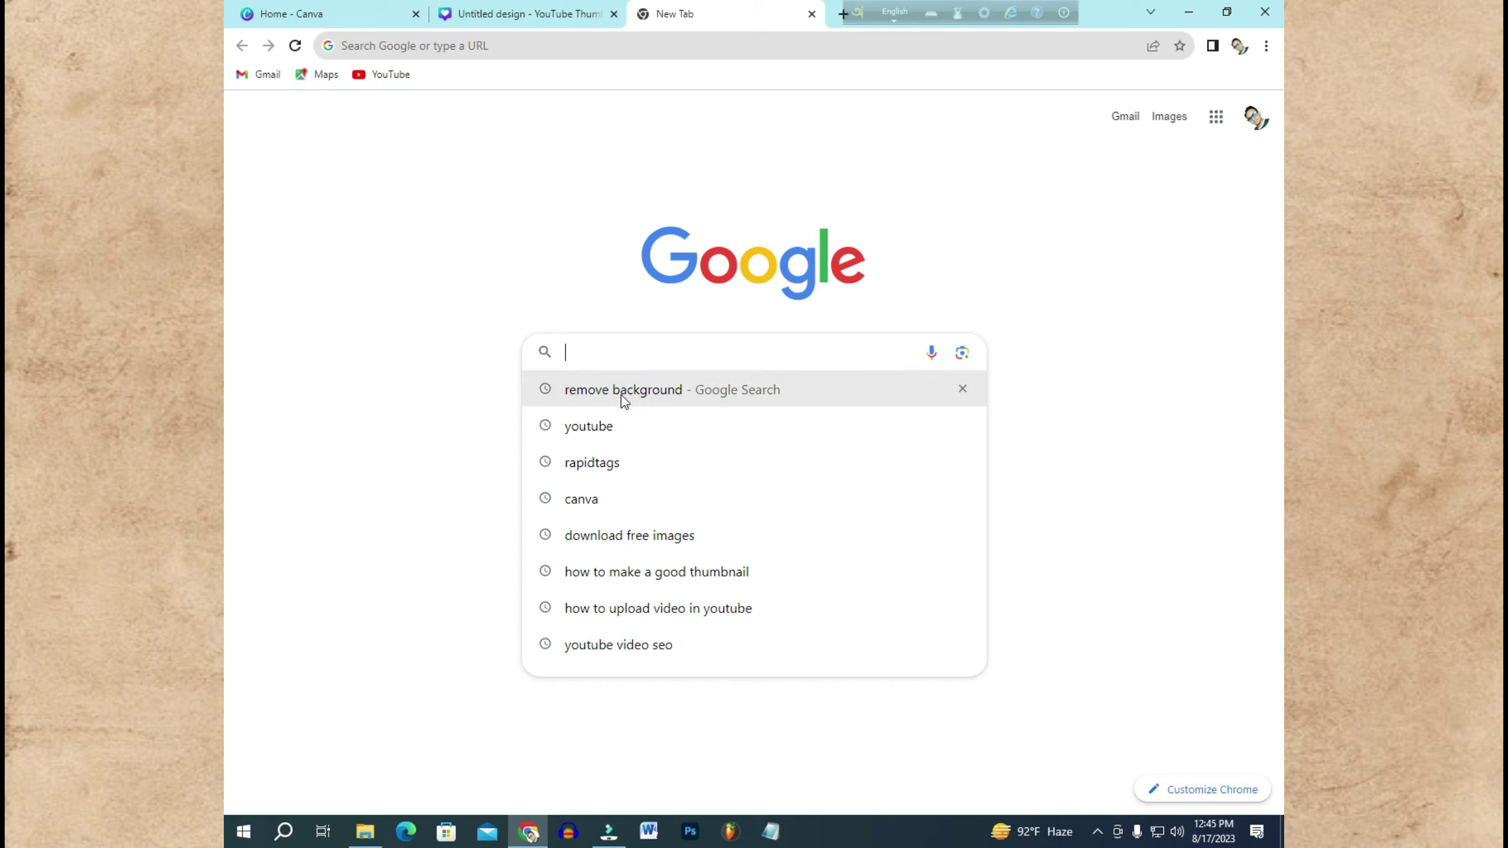
pyautogui.click(648, 393)
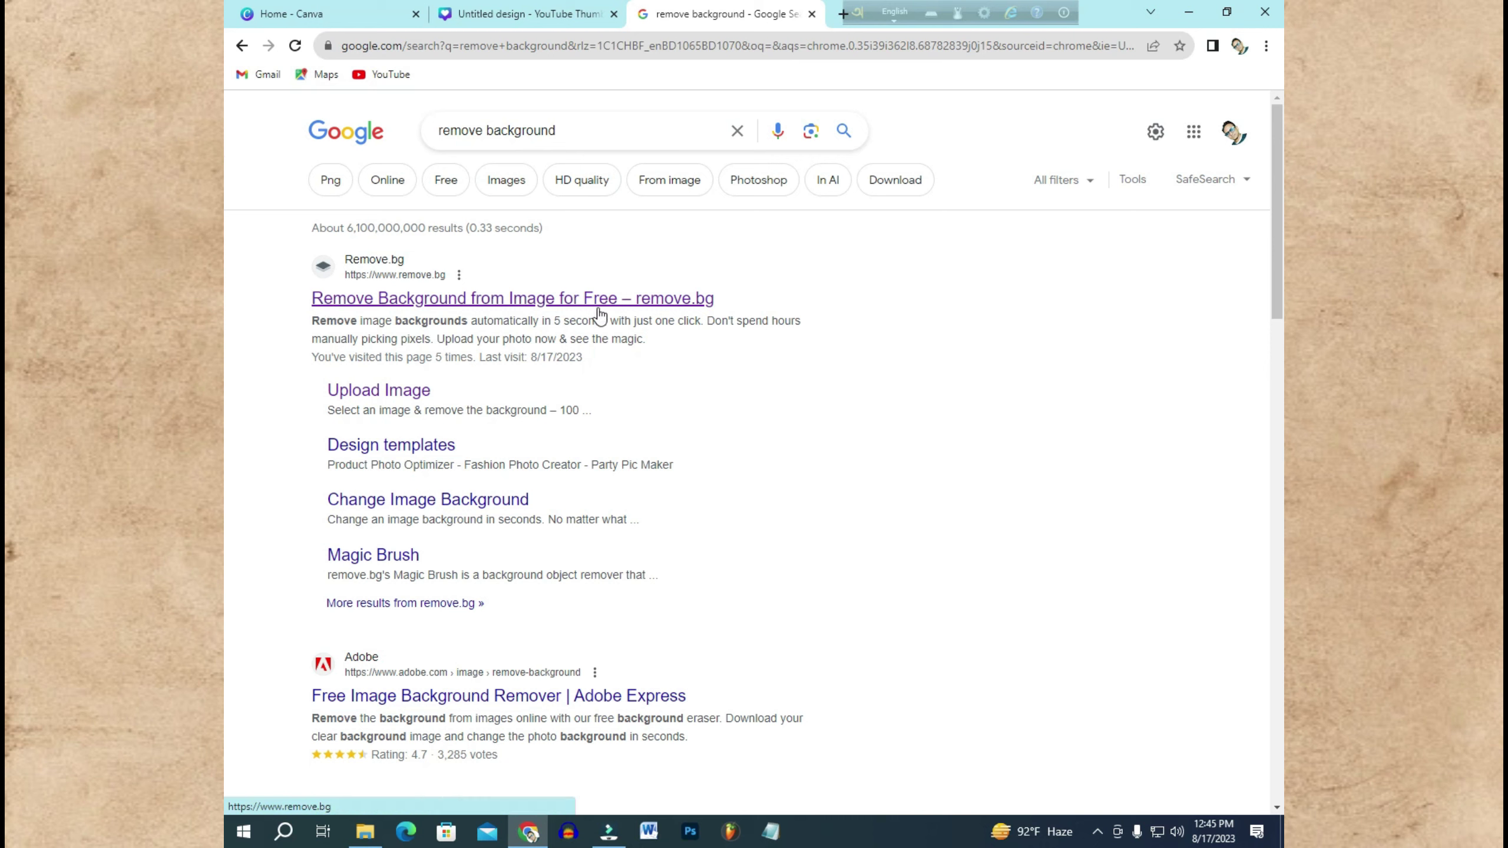
pyautogui.click(419, 300)
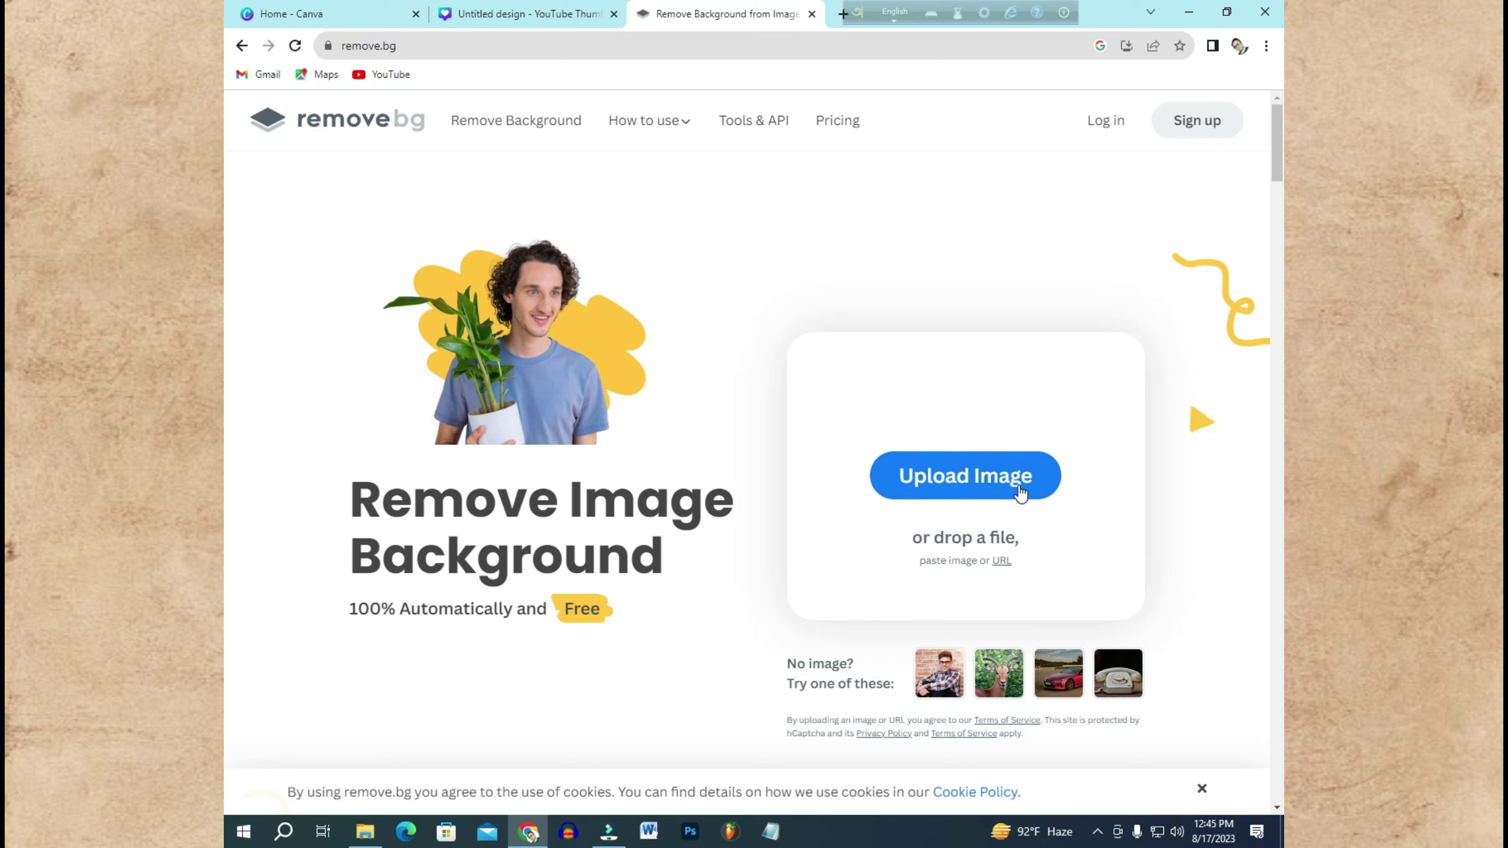
# Step: Upload the photo IMG_20230809_141427 from the Cnva folder to remove.bg to strip its background
pyautogui.click(963, 478)
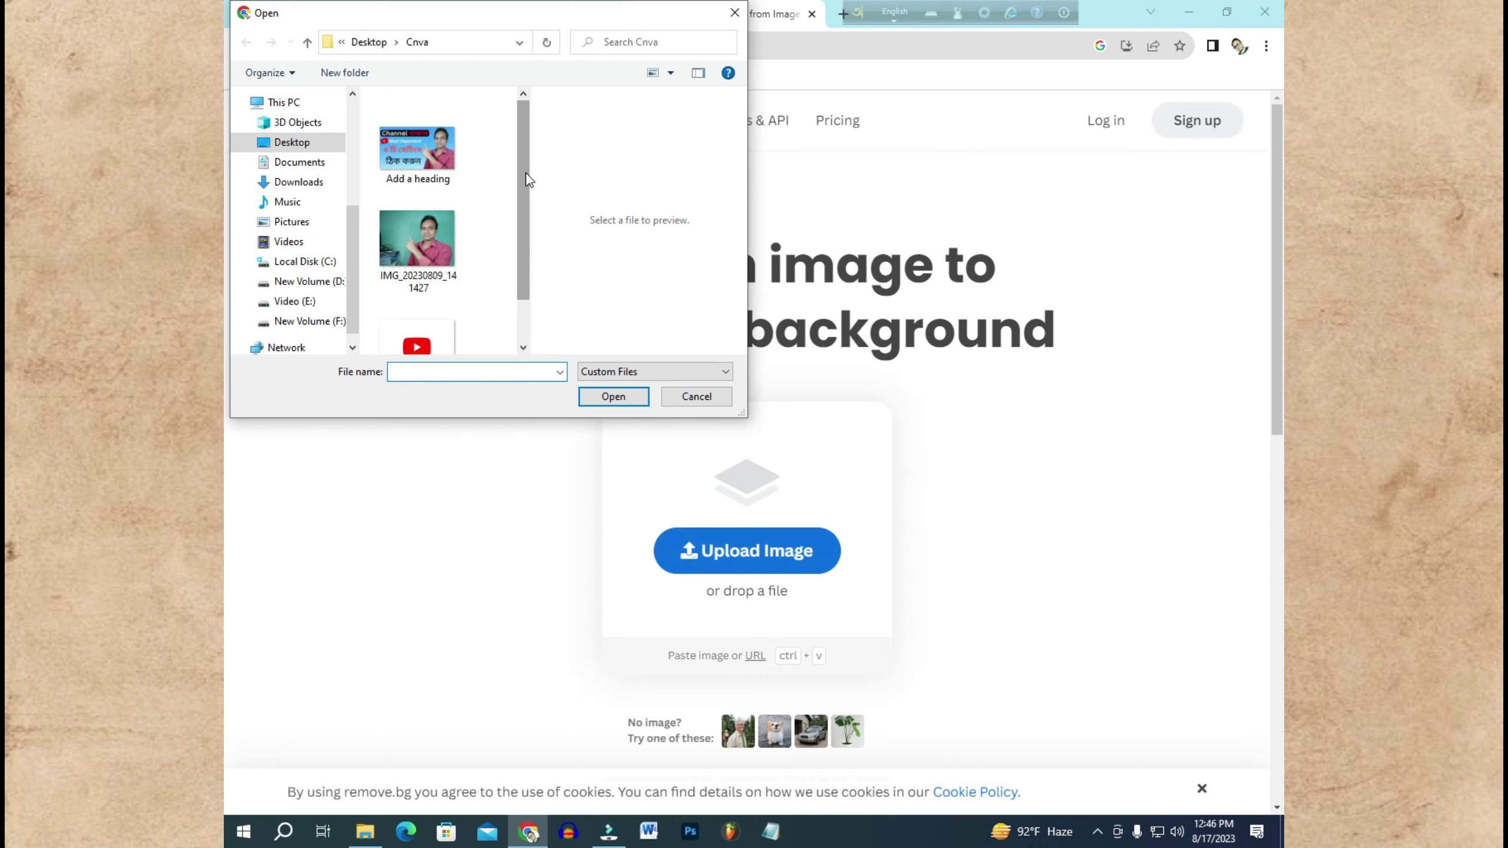
pyautogui.click(422, 253)
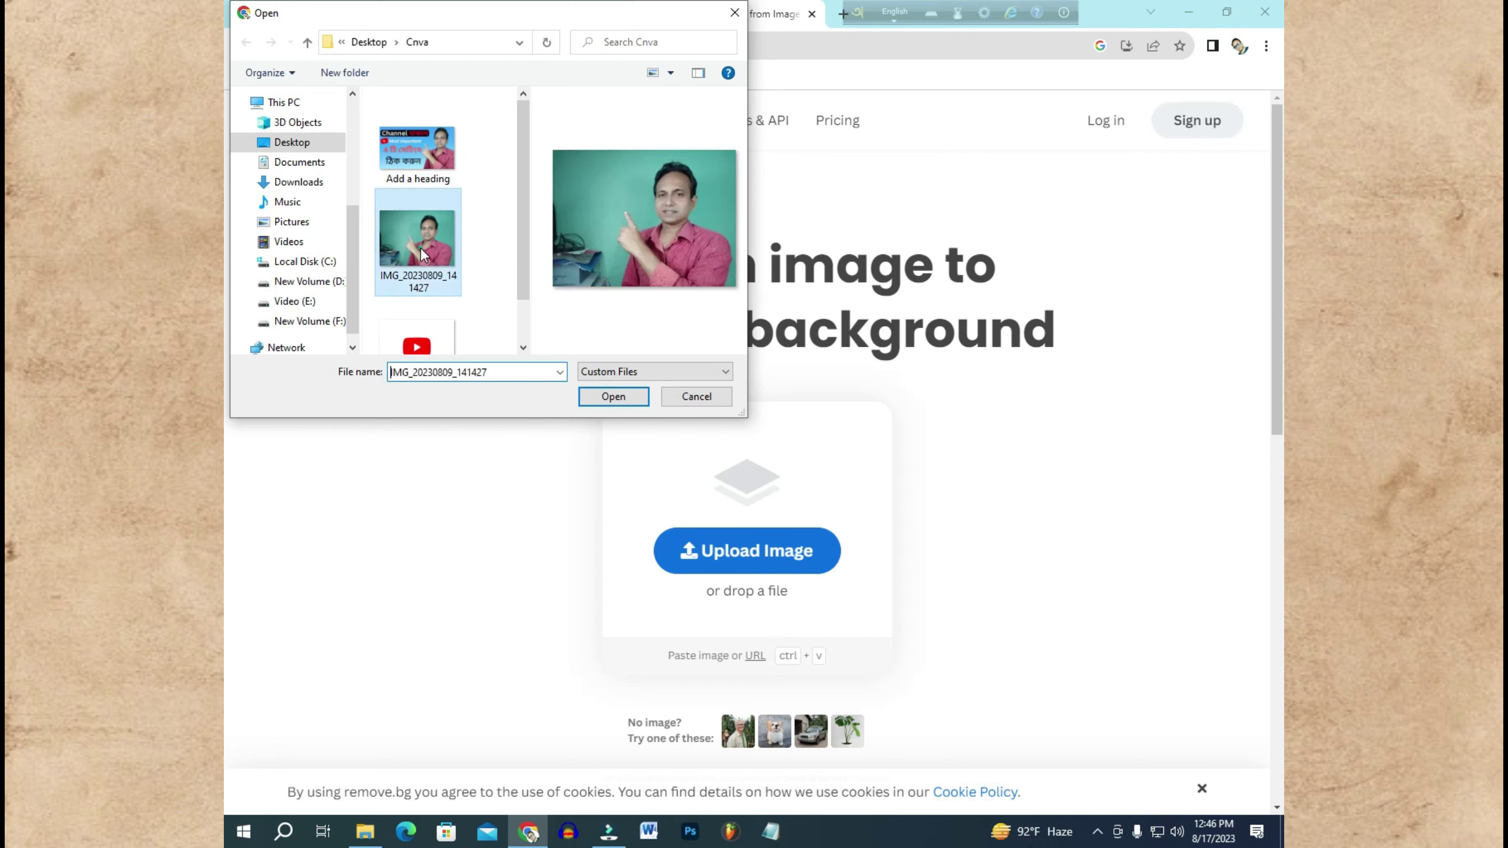
pyautogui.click(615, 398)
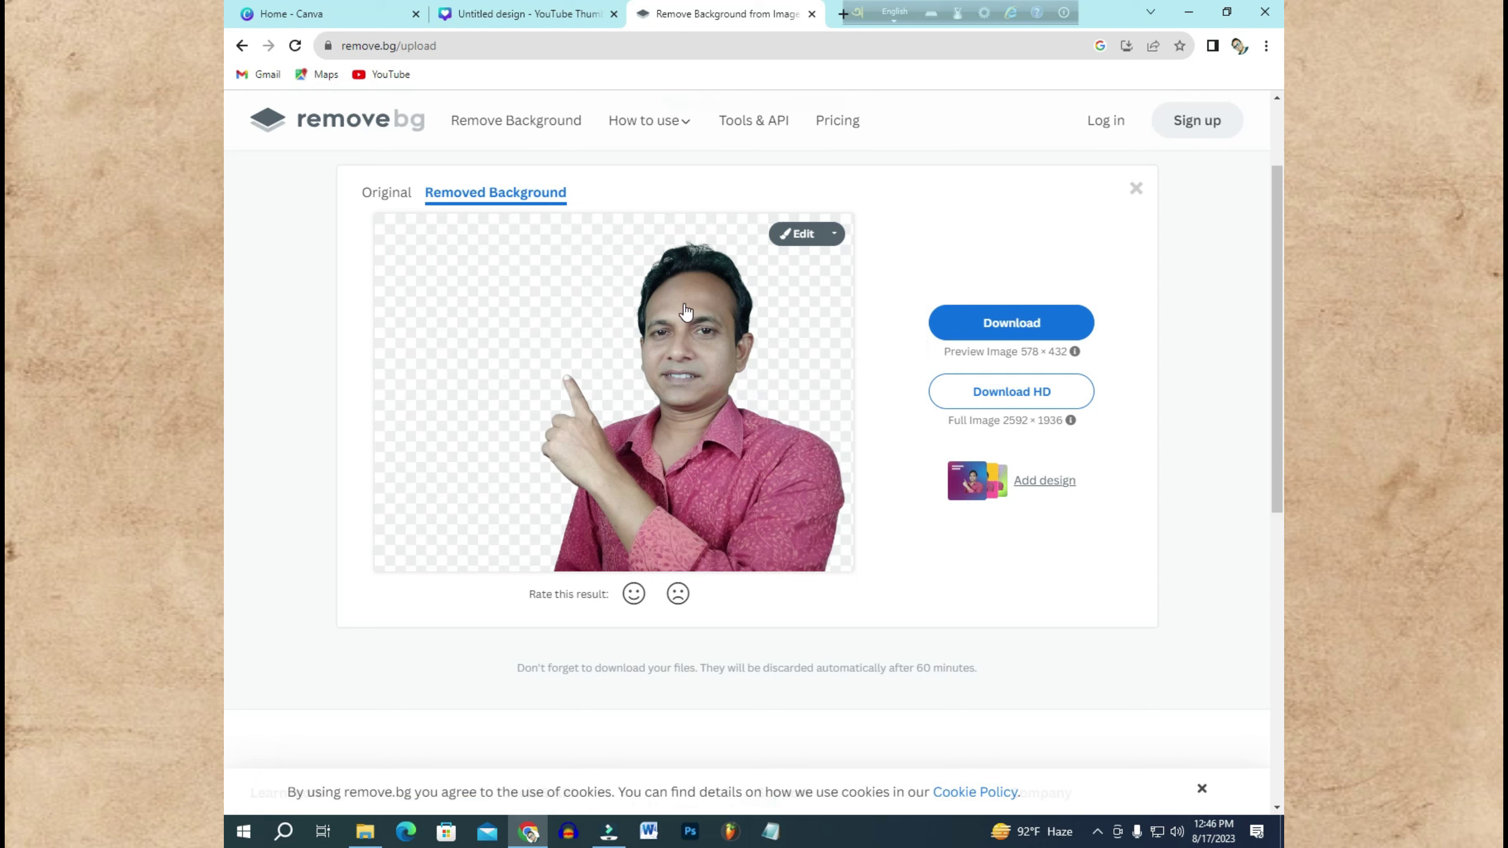
# Step: Download the preview-size cut-out from remove.bg, view IMG_20230809_141427-removebg-preview from the Downloads folder and close the viewer
pyautogui.click(1016, 329)
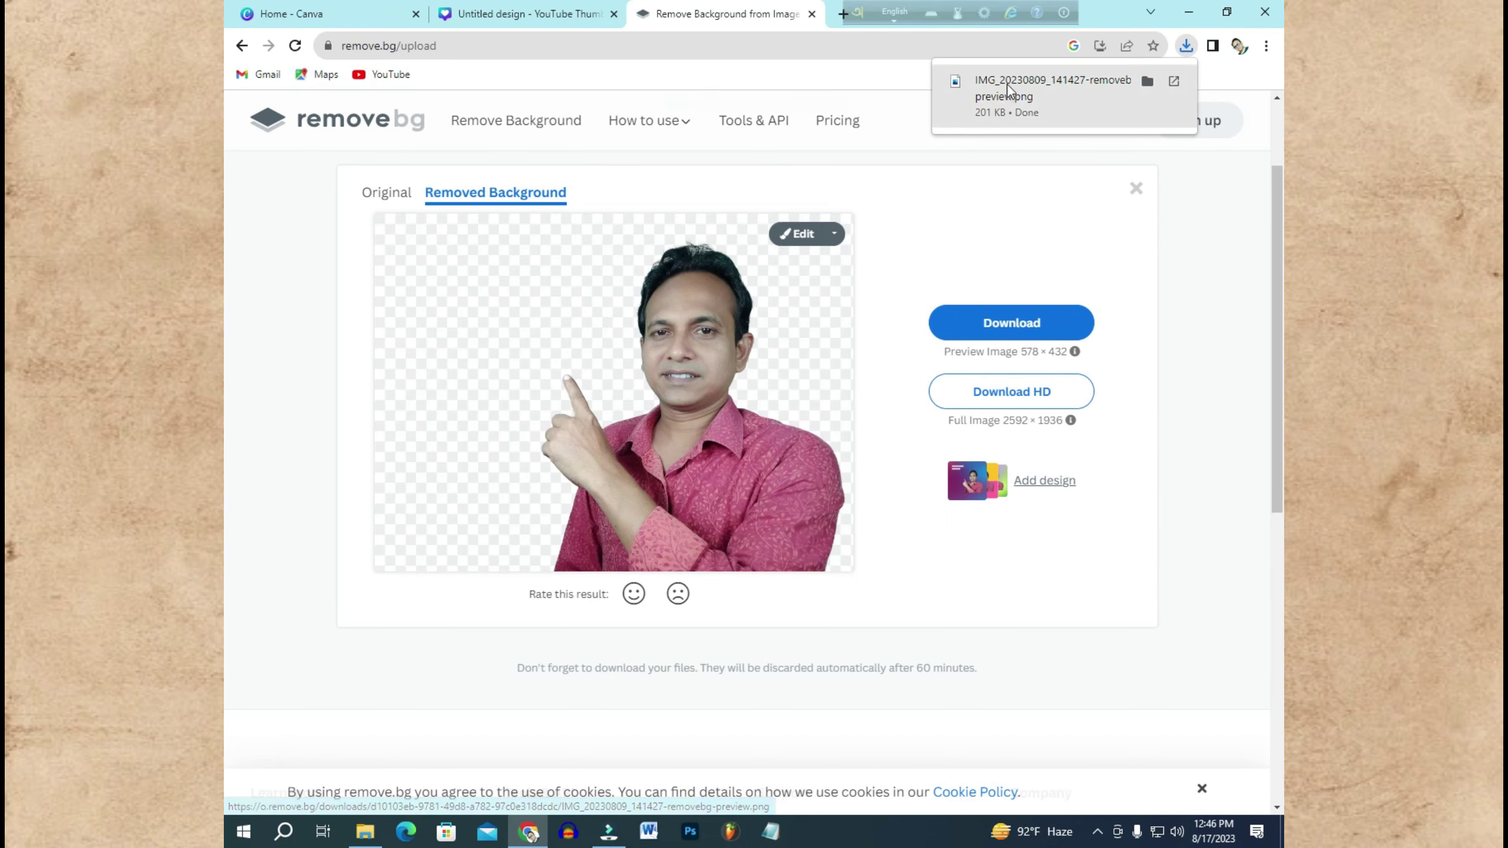
pyautogui.click(366, 832)
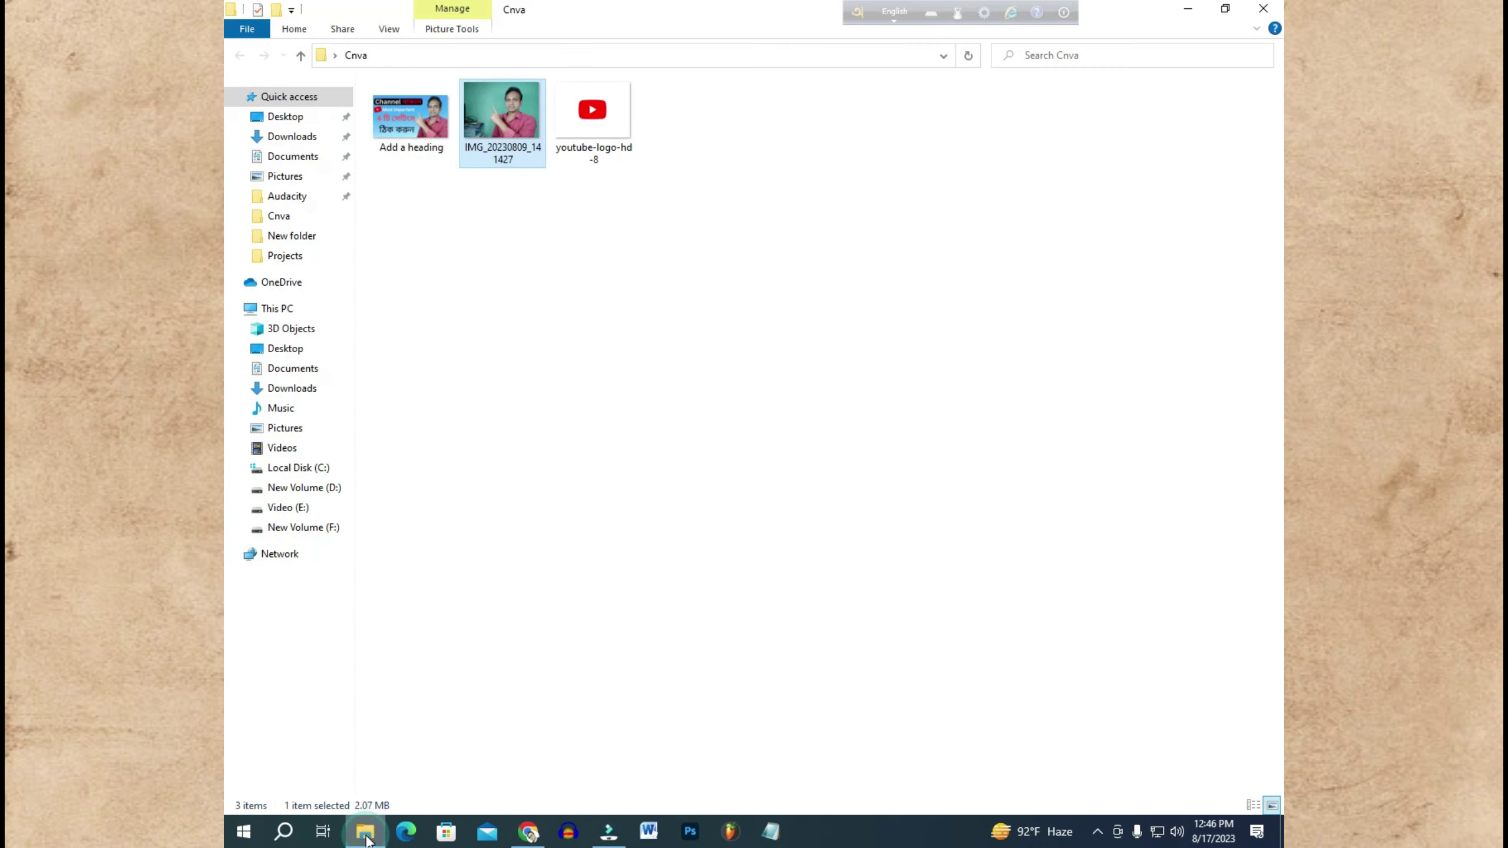
pyautogui.click(292, 139)
pyautogui.doubleClick(424, 160)
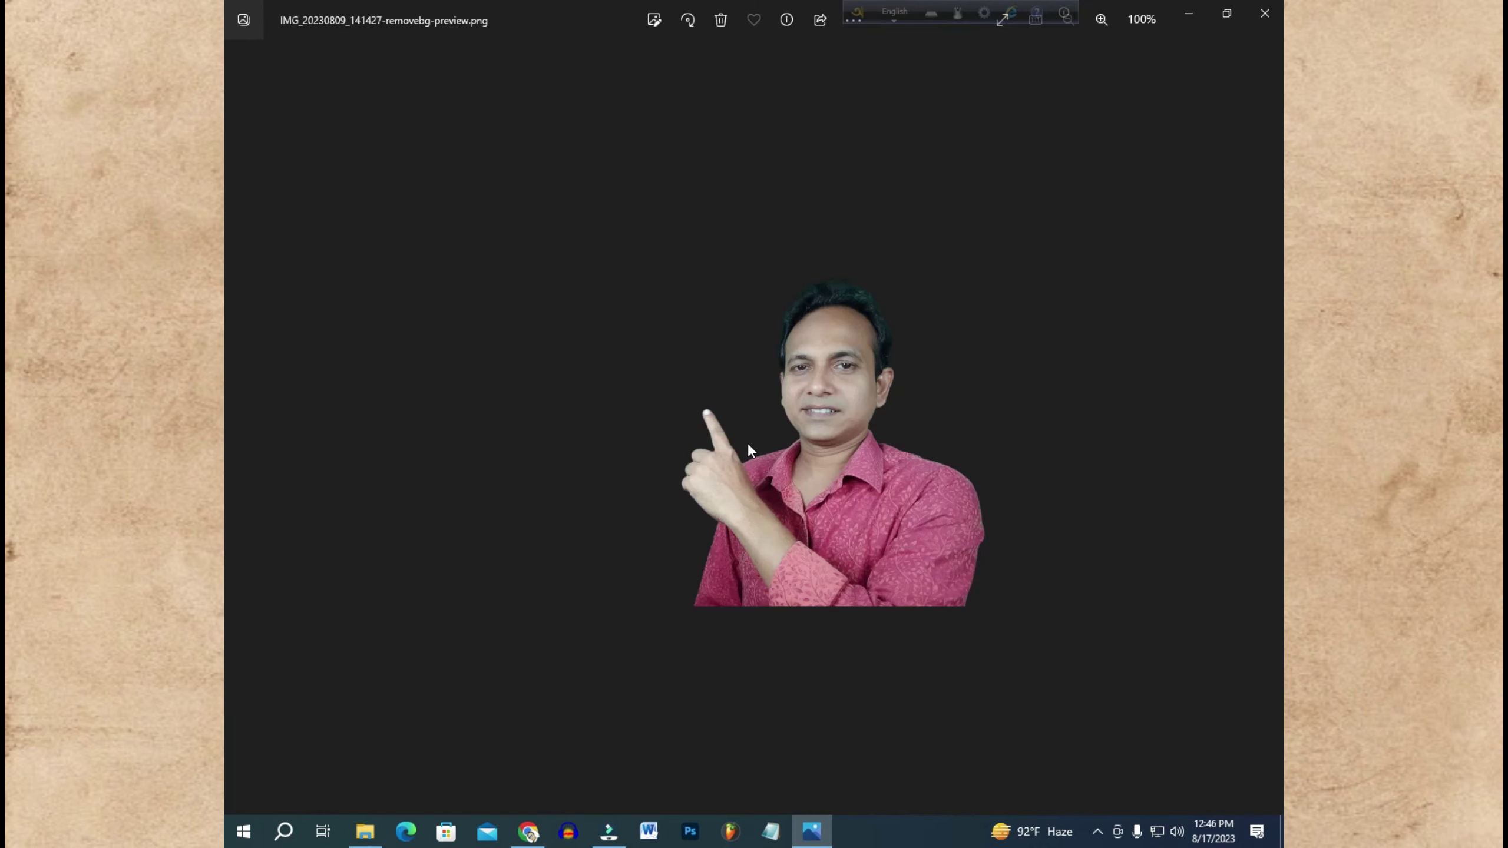
pyautogui.click(1265, 18)
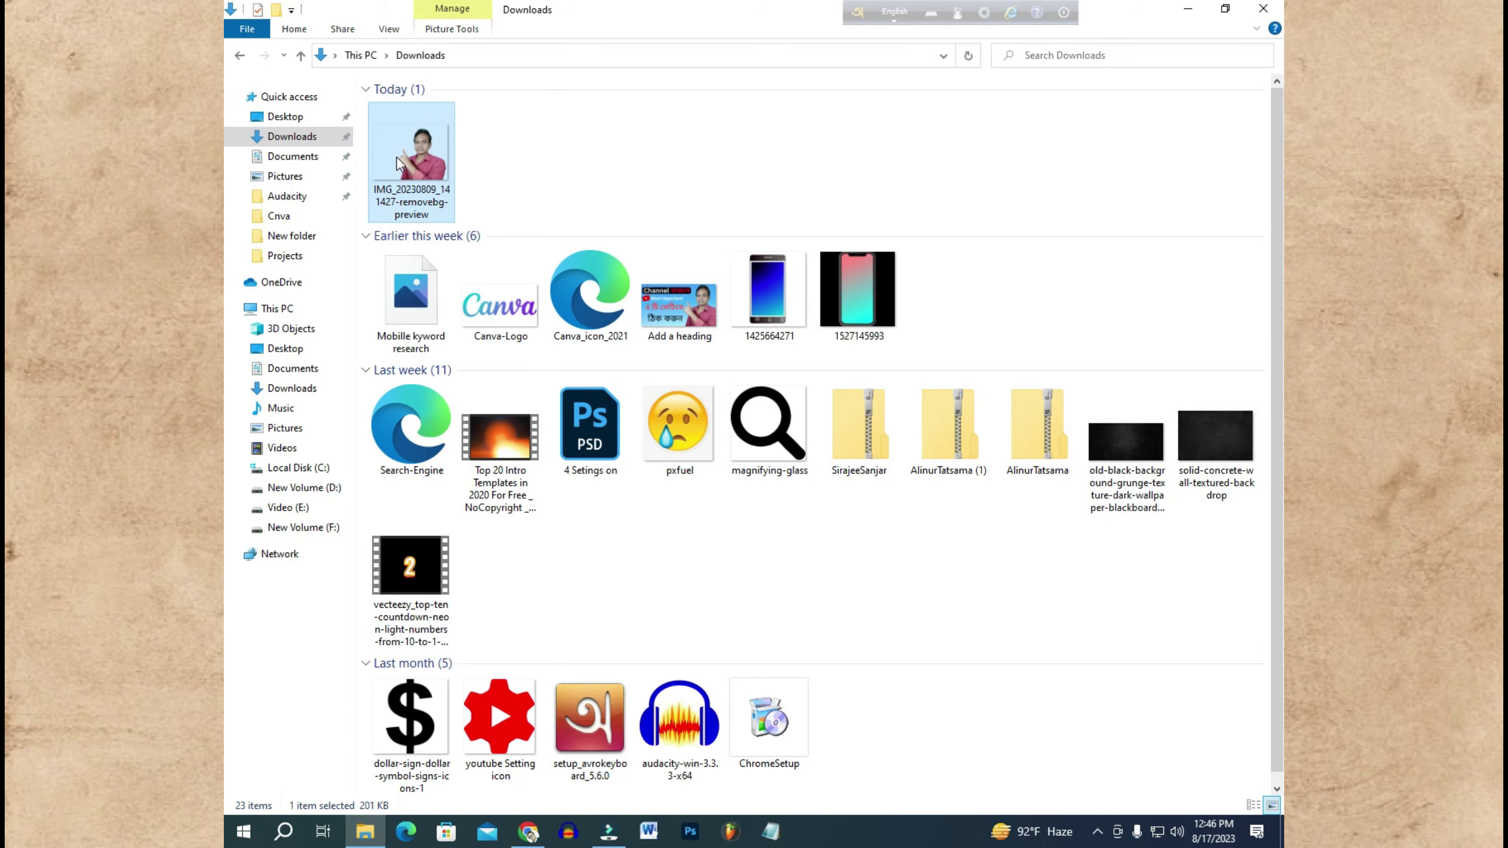
# Step: Return to the Canva design in Chrome and upload IMG_20230809_141427-removebg-preview from the Downloads folder
pyautogui.click(535, 835)
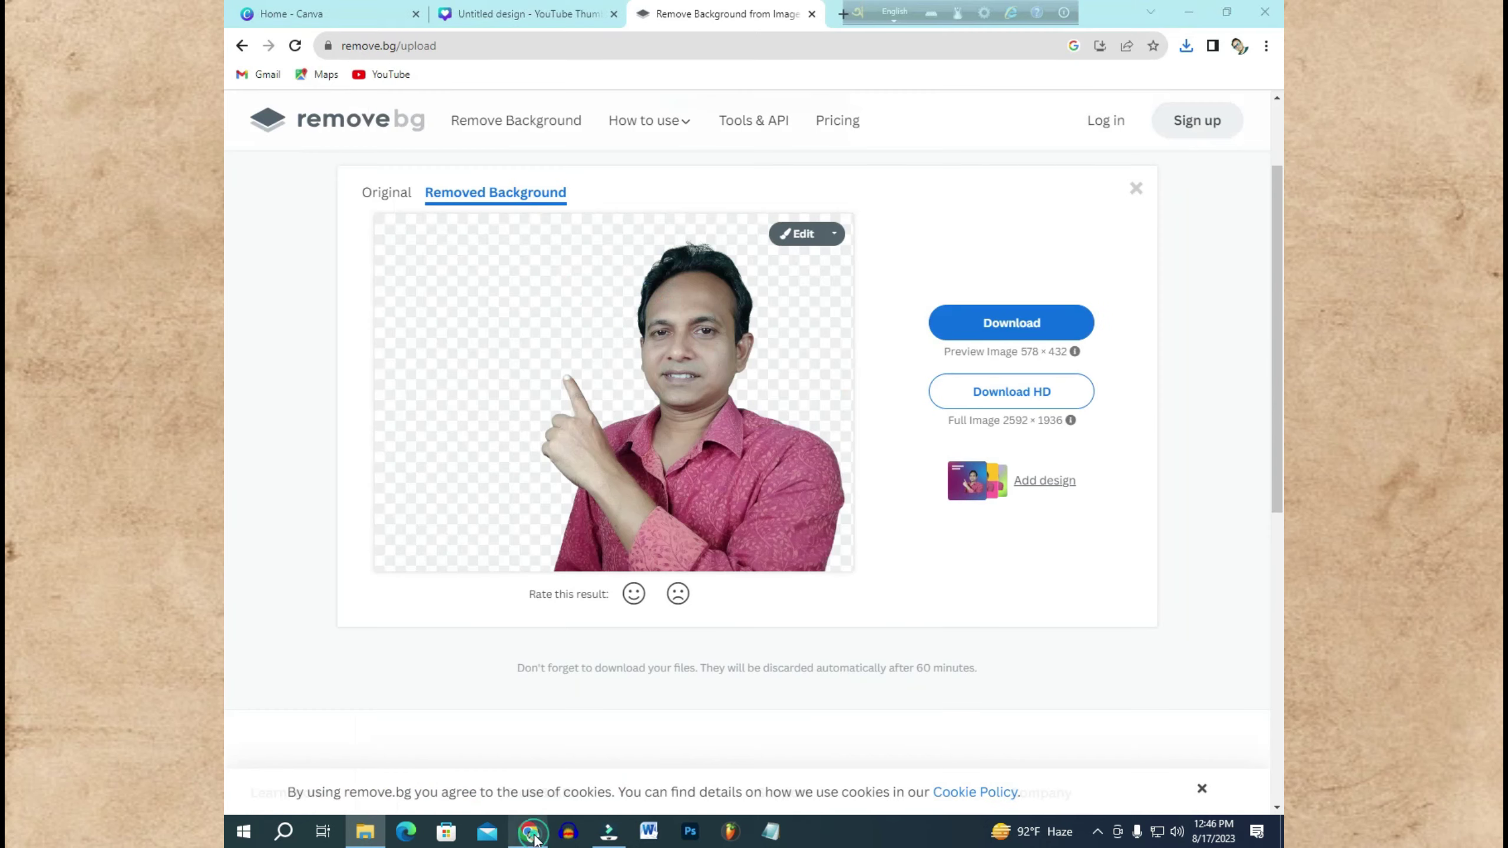
pyautogui.click(352, 8)
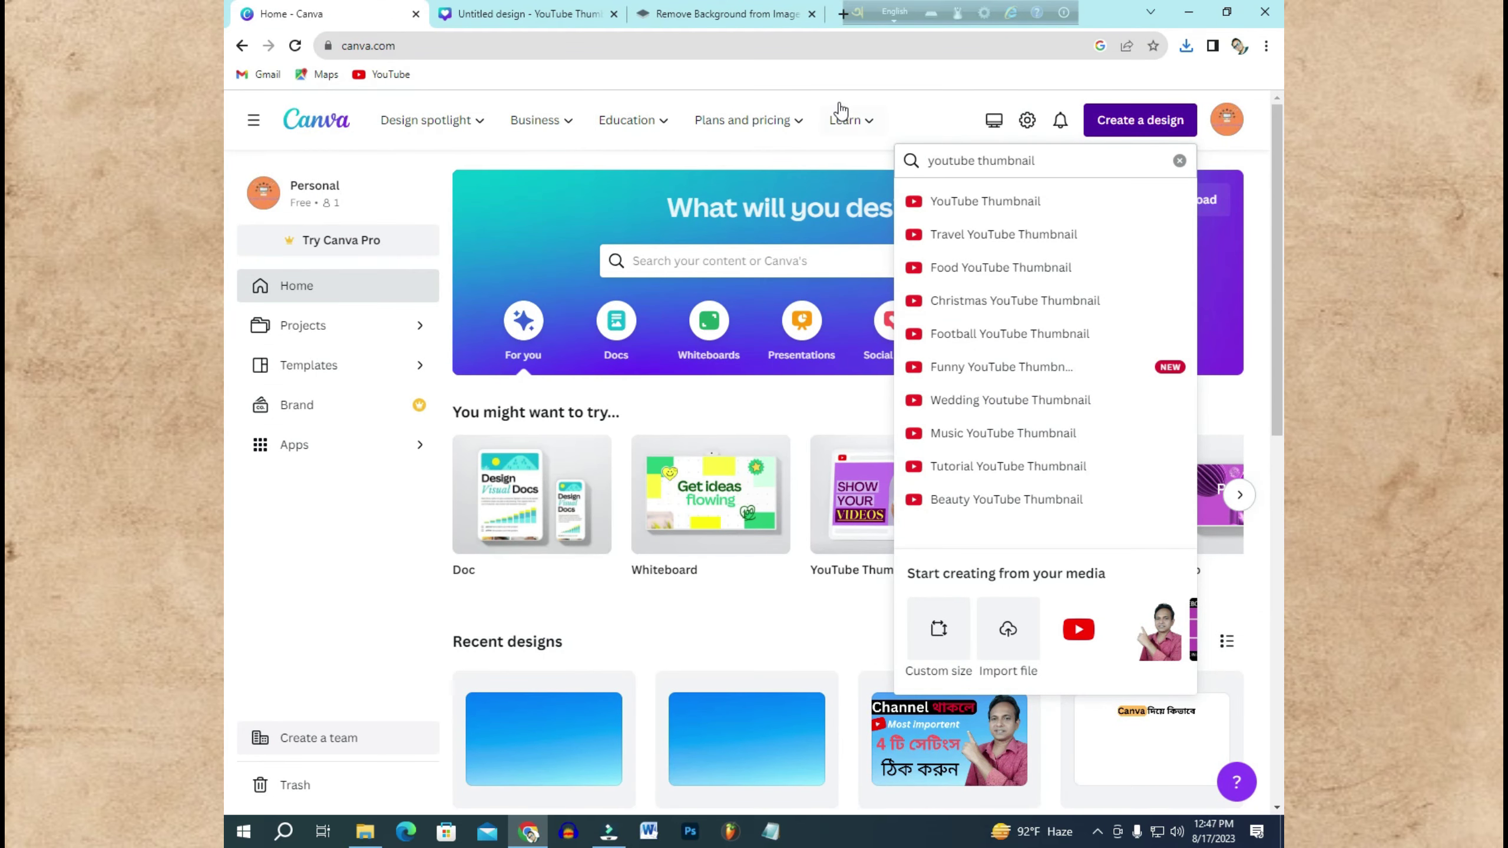
pyautogui.click(526, 17)
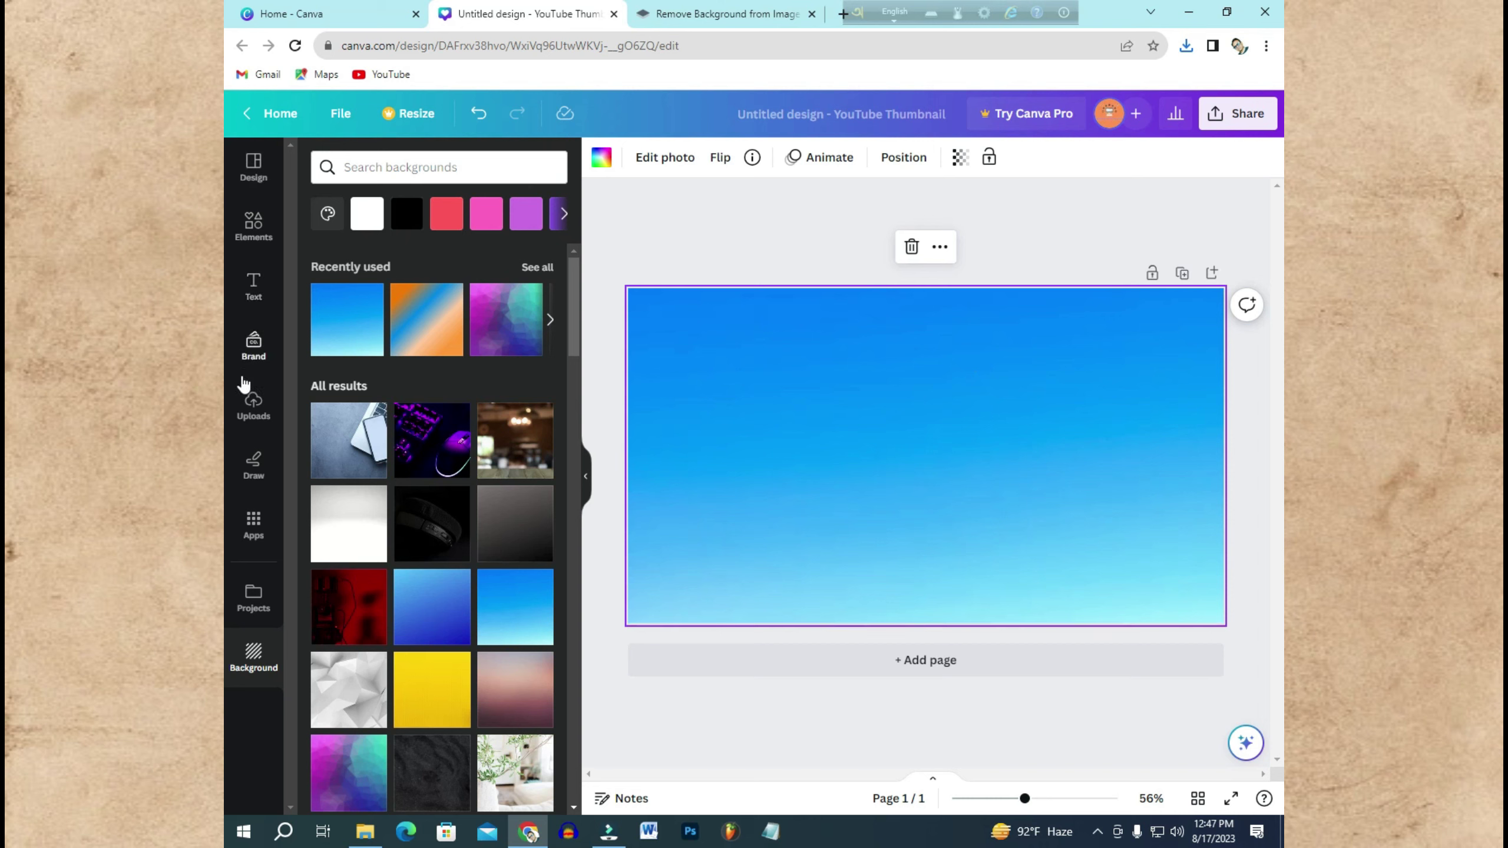
pyautogui.click(254, 409)
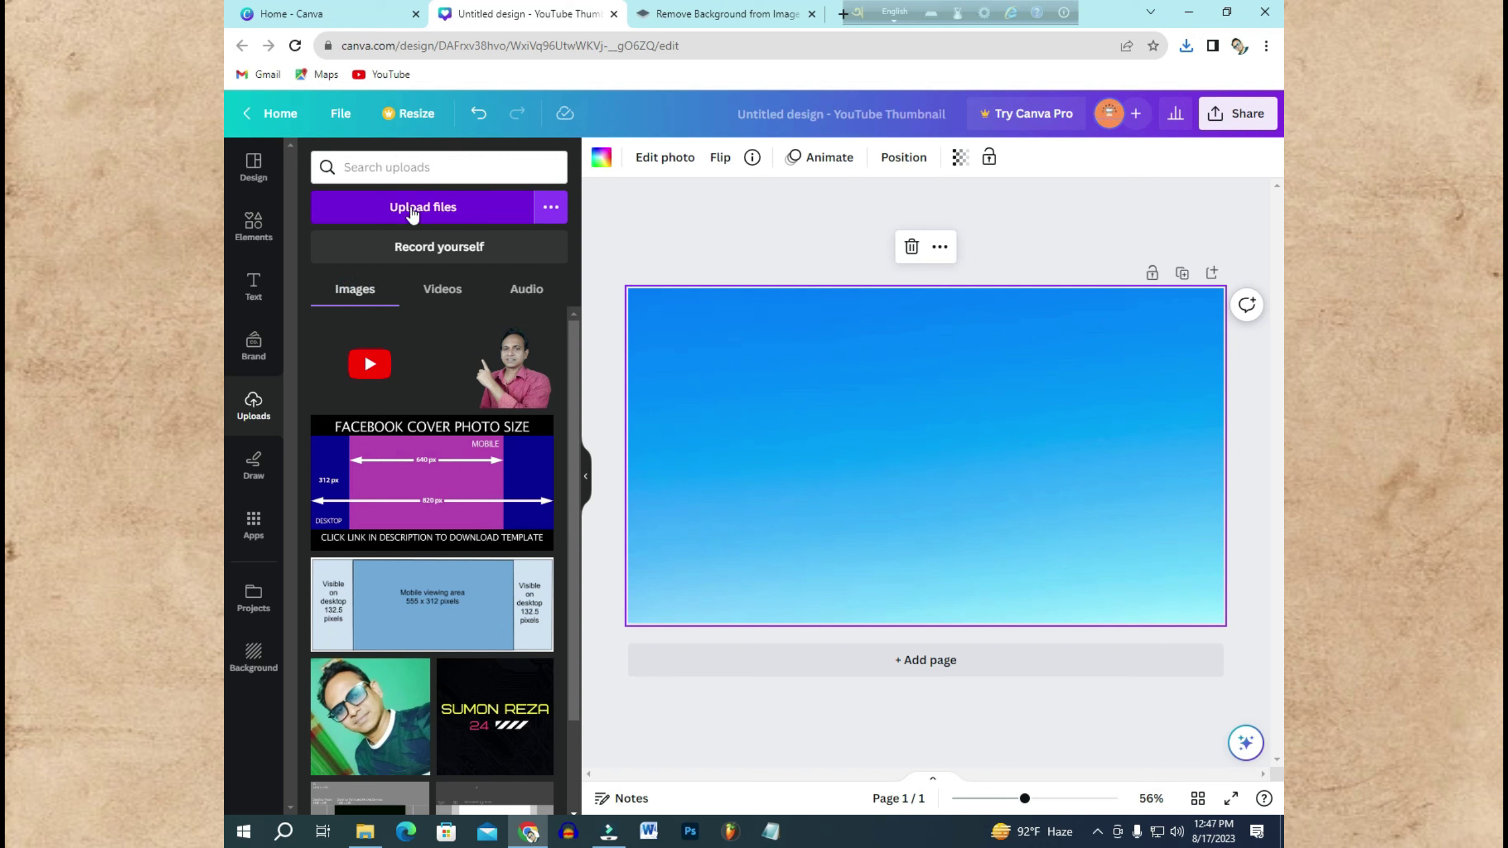
pyautogui.click(423, 208)
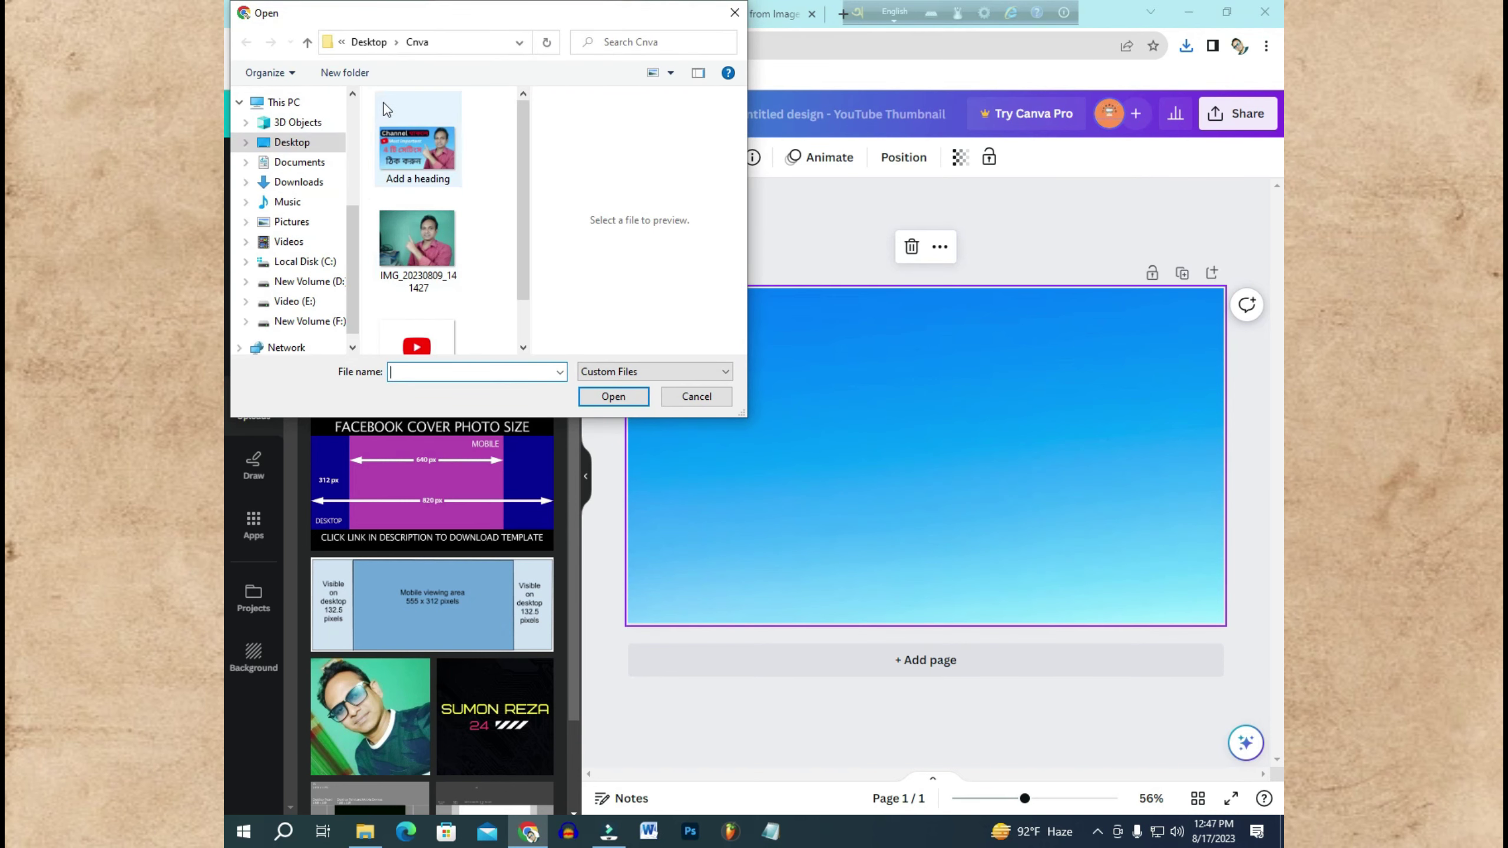
pyautogui.moveTo(523, 113); pyautogui.dragTo(483, 101)
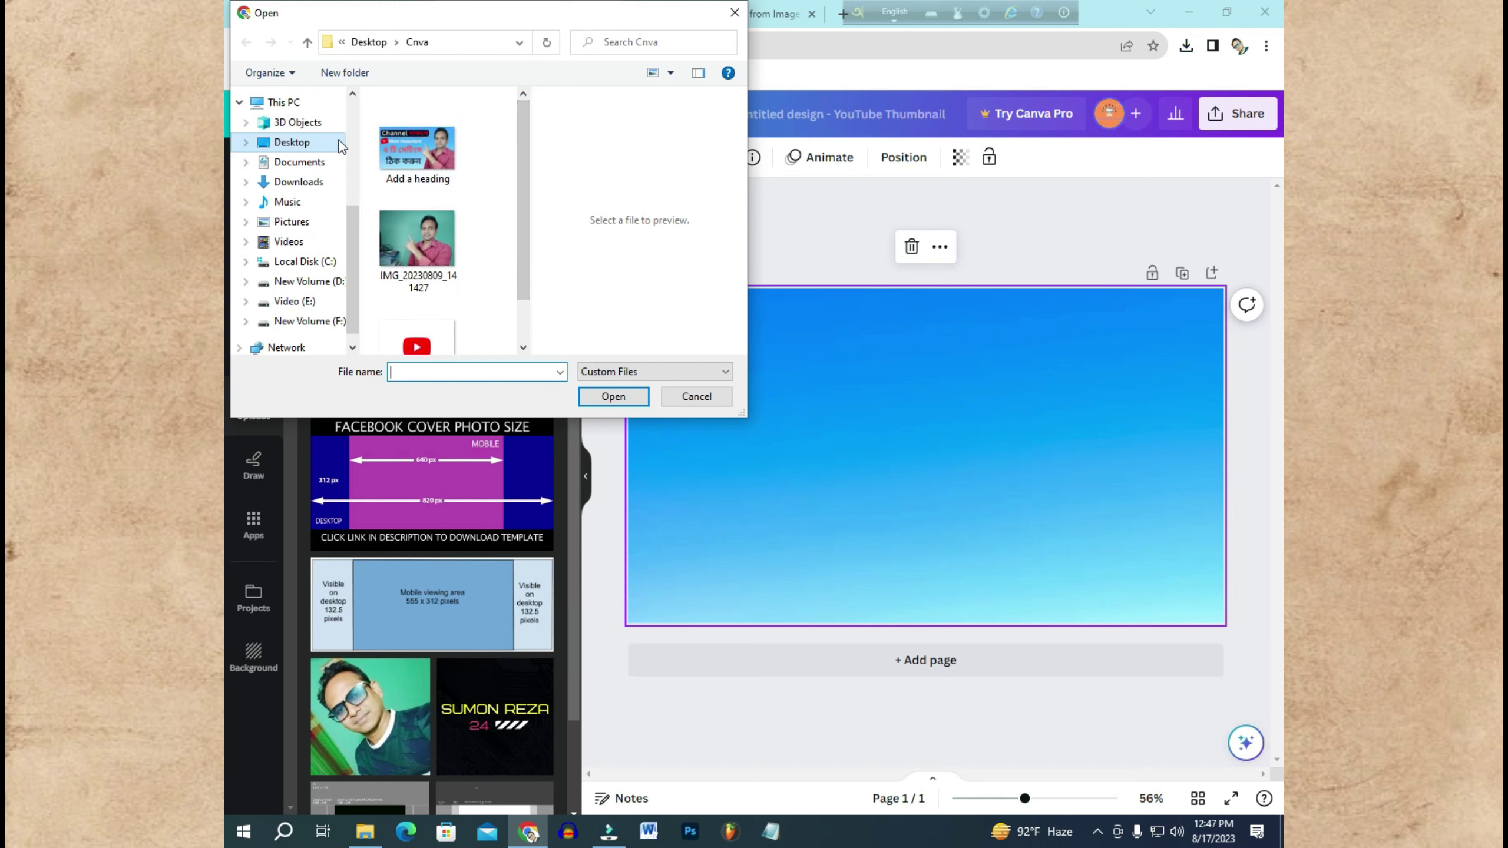
pyautogui.click(302, 184)
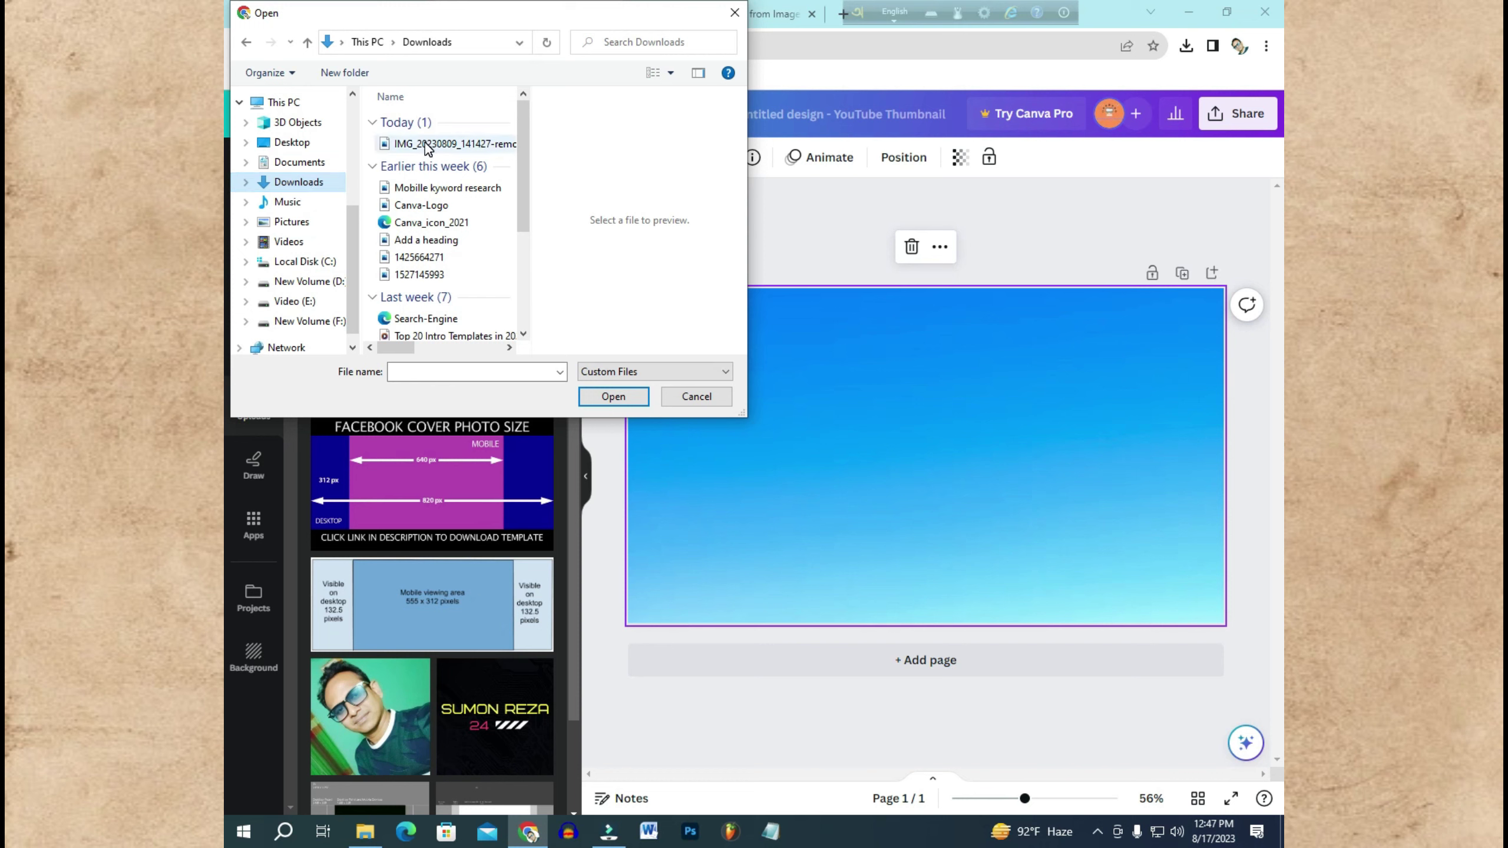
pyautogui.click(426, 144)
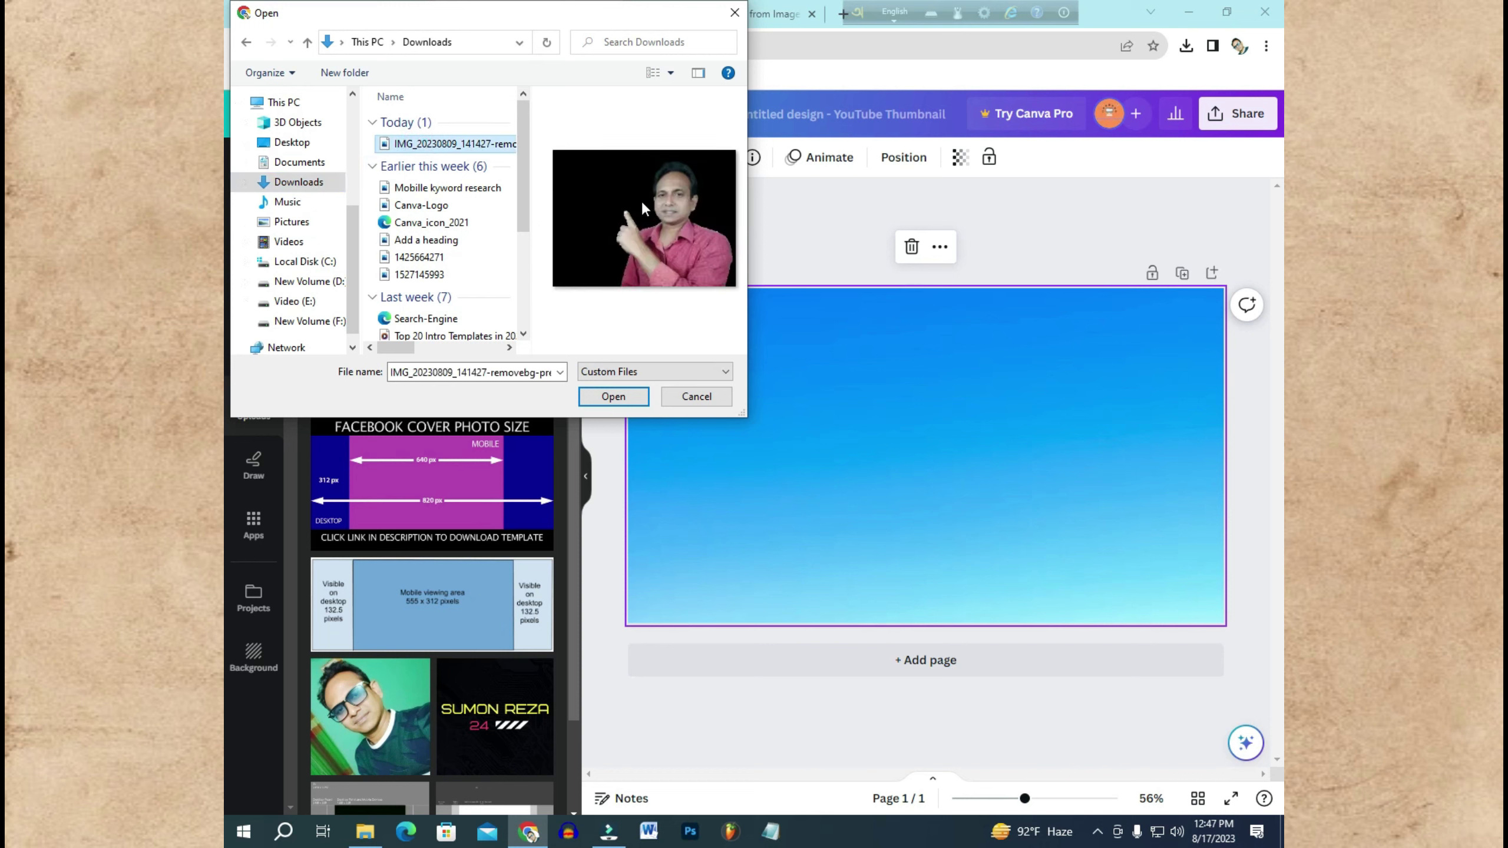
pyautogui.click(614, 397)
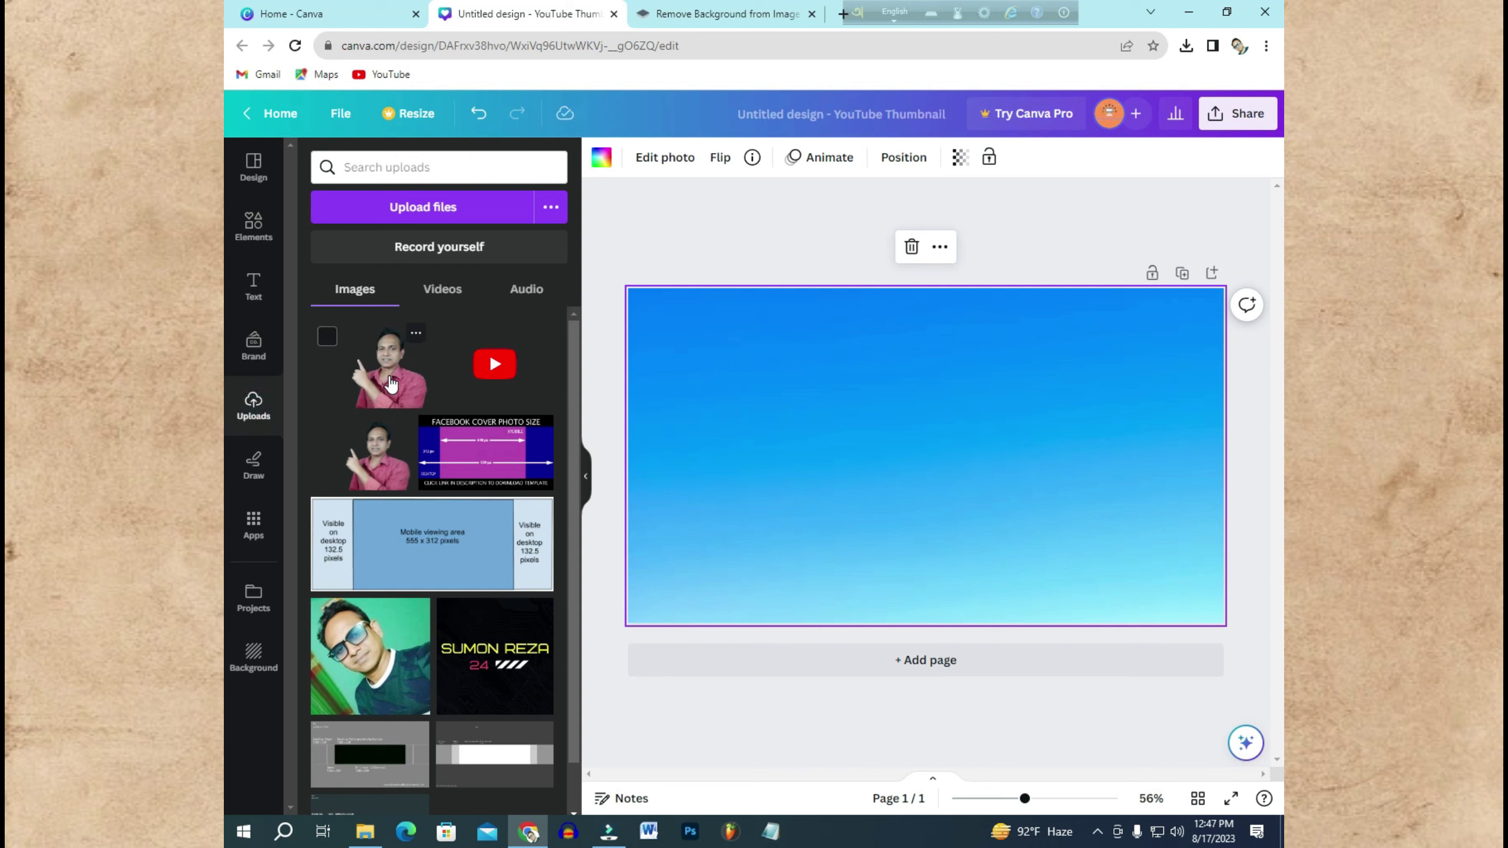
# Step: Add the uploaded cut-out portrait to the page and enlarge it on the right half until it reaches the page's bottom edge
pyautogui.click(389, 381)
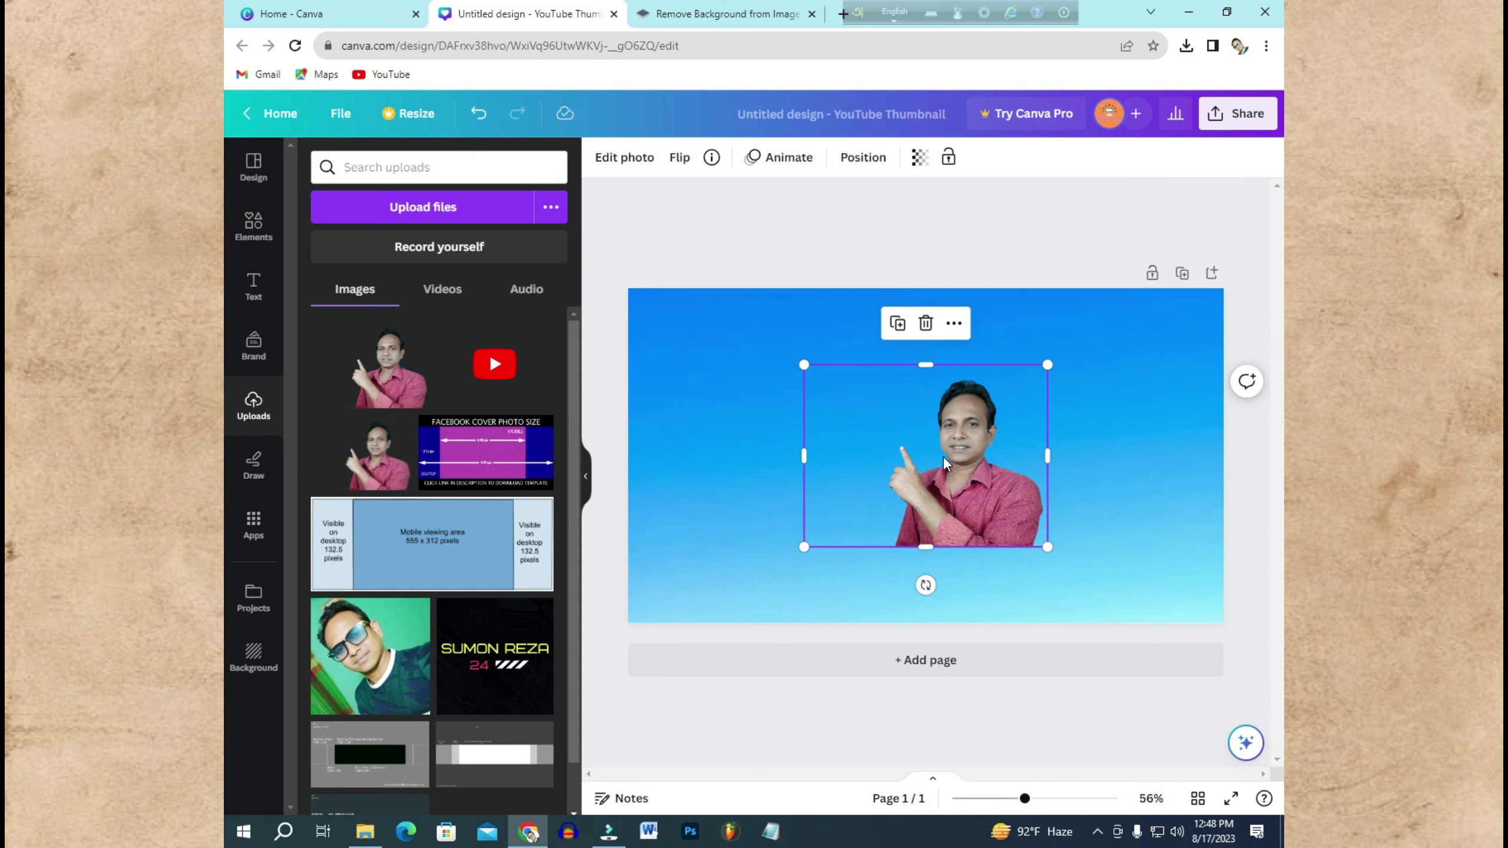
pyautogui.moveTo(945, 464); pyautogui.dragTo(1112, 373)
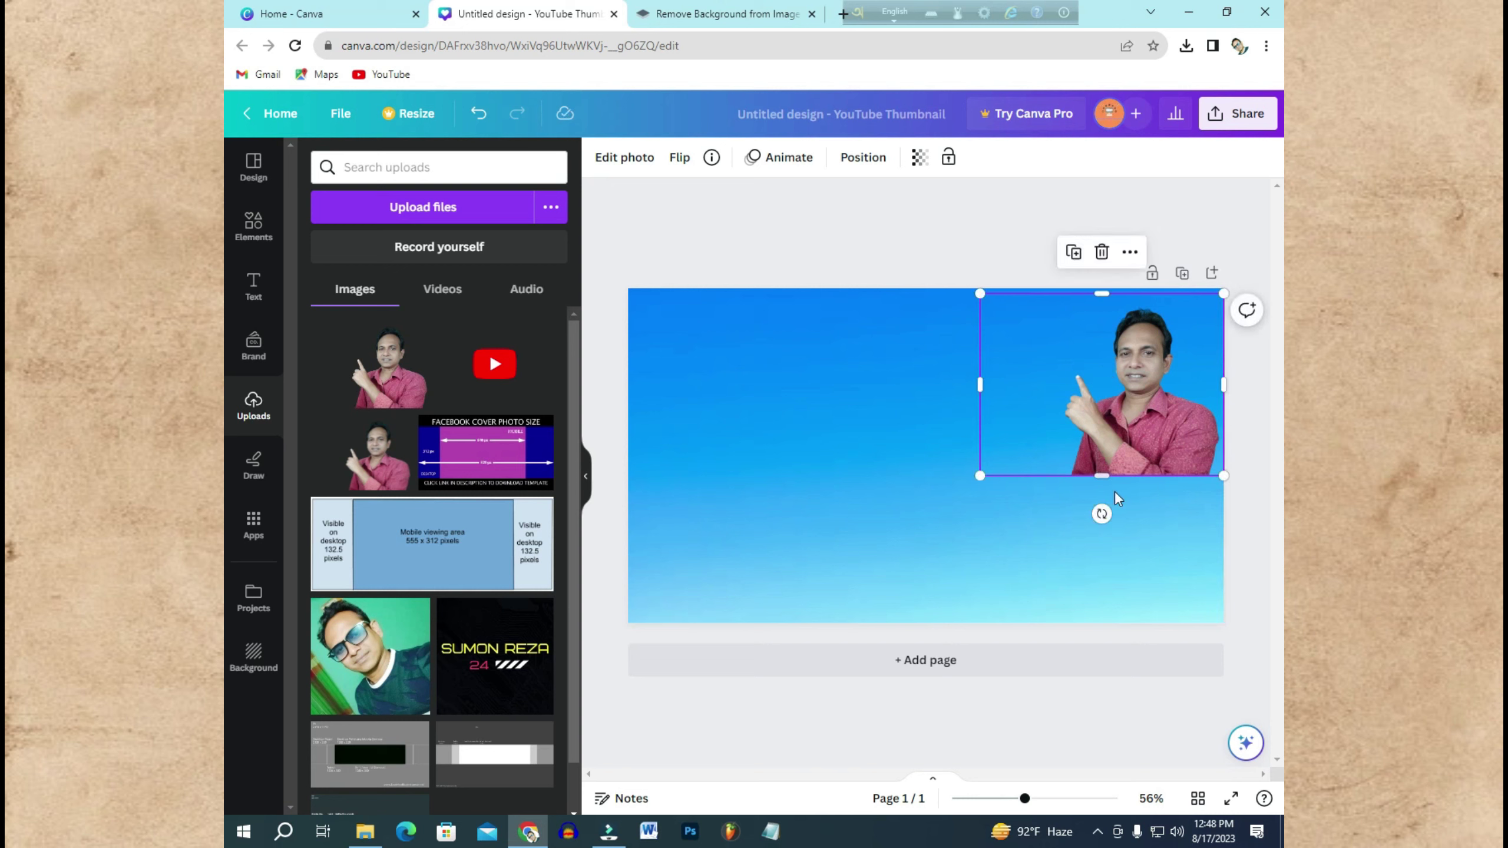
pyautogui.moveTo(1102, 475); pyautogui.dragTo(1105, 632)
pyautogui.moveTo(1226, 459); pyautogui.dragTo(1156, 483)
pyautogui.moveTo(1074, 292); pyautogui.dragTo(1075, 269)
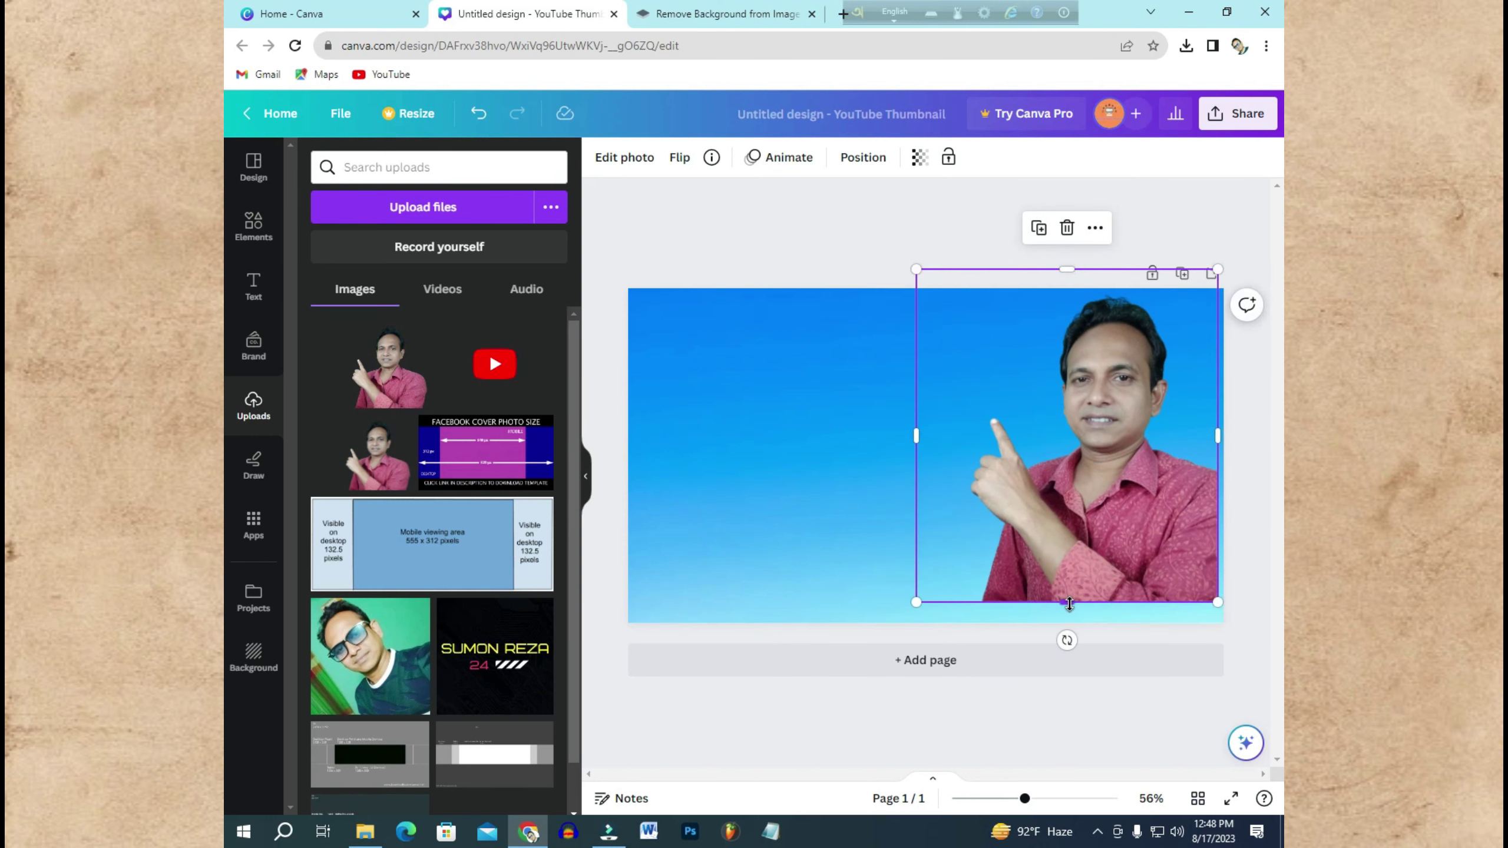
pyautogui.moveTo(1067, 623); pyautogui.dragTo(1067, 624)
pyautogui.click(936, 690)
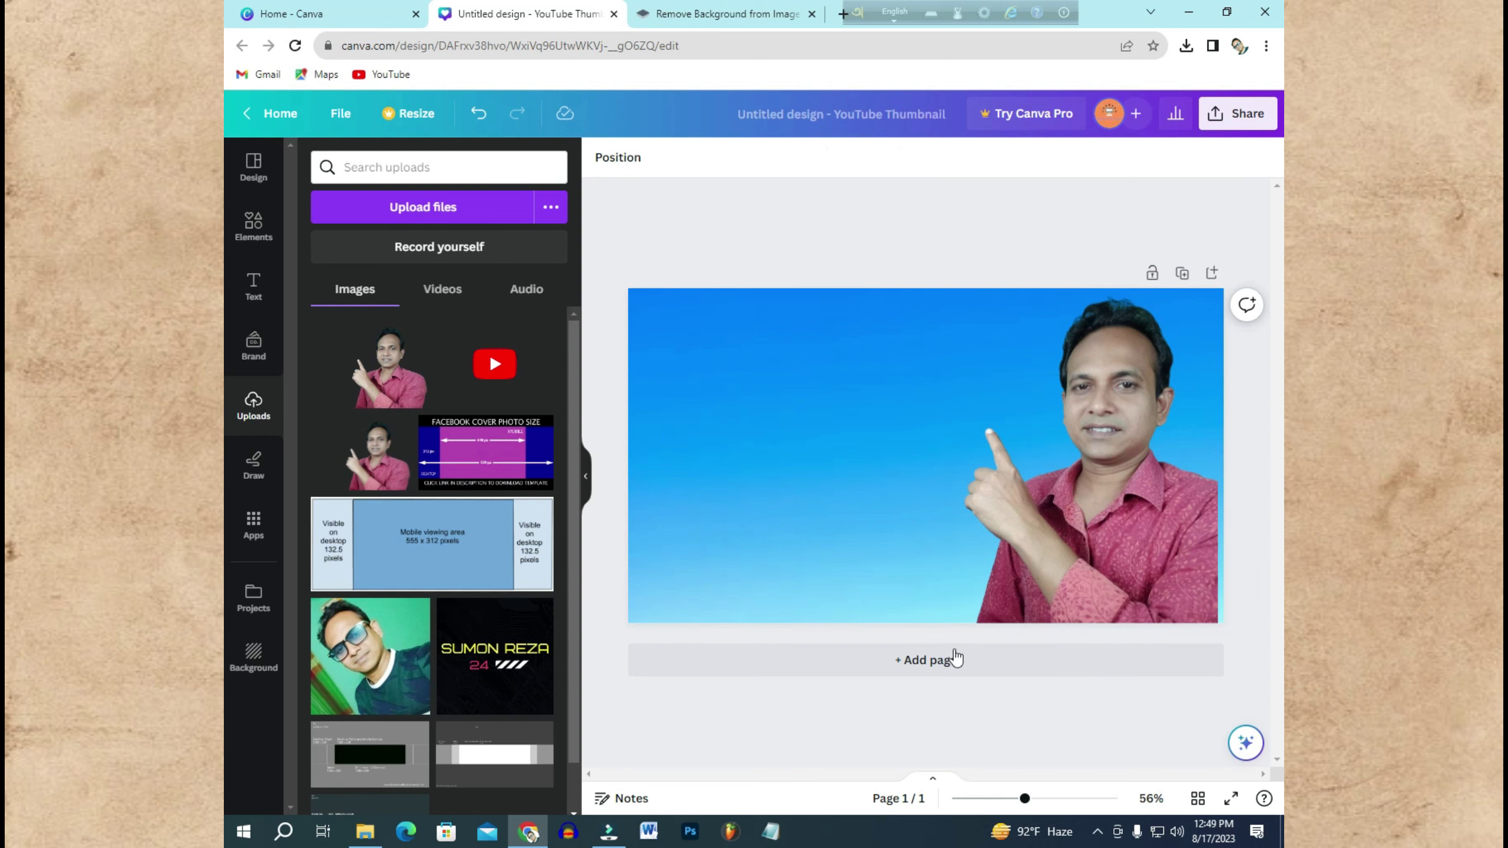
# Step: Shift the portrait flush against the page's right edge
pyautogui.click(963, 612)
pyautogui.click(864, 586)
pyautogui.click(1199, 451)
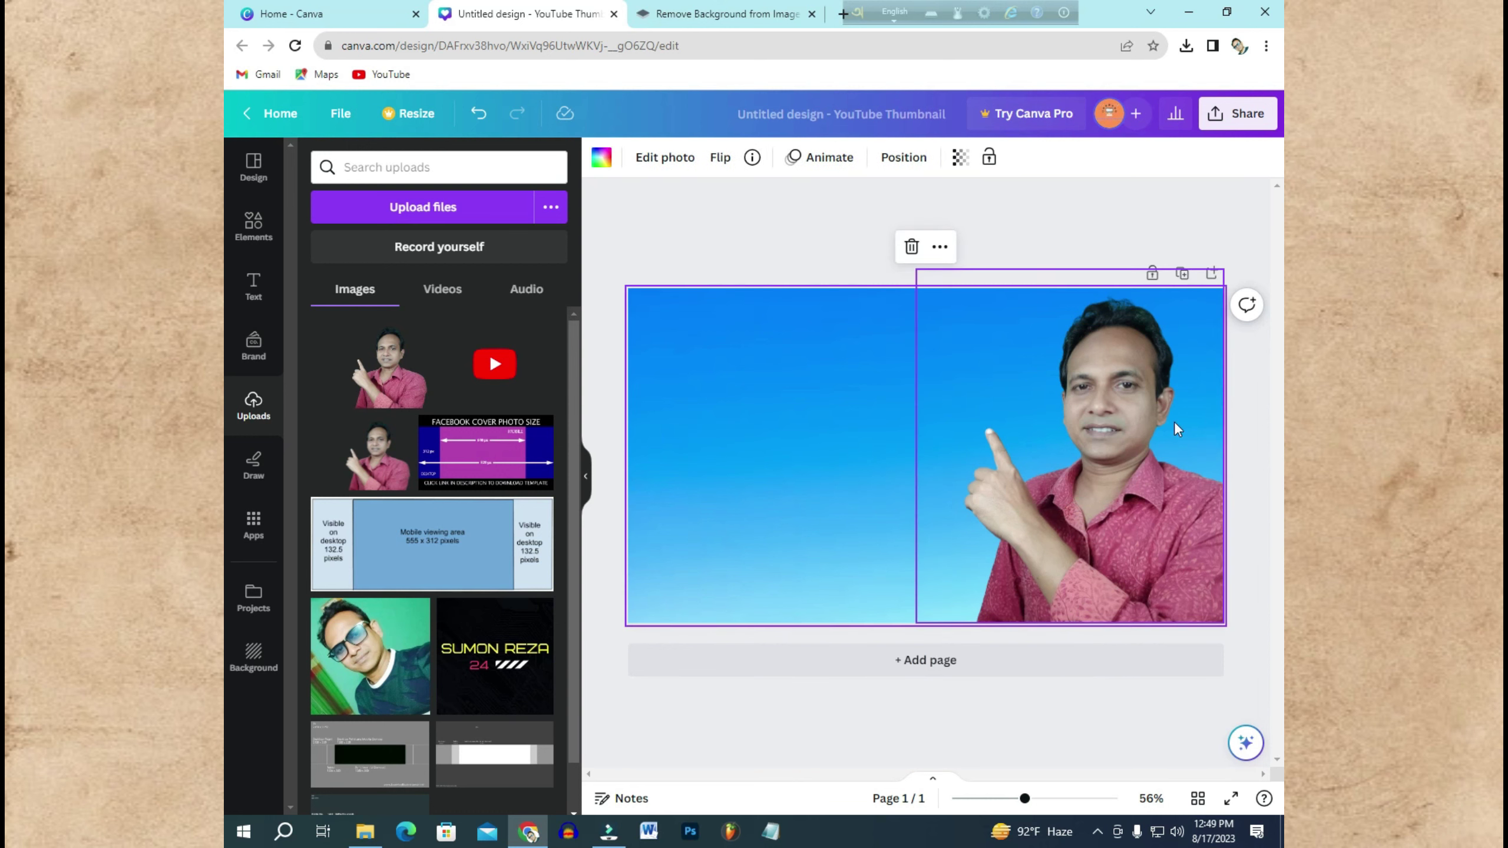
pyautogui.click(863, 553)
pyautogui.press('Escape')
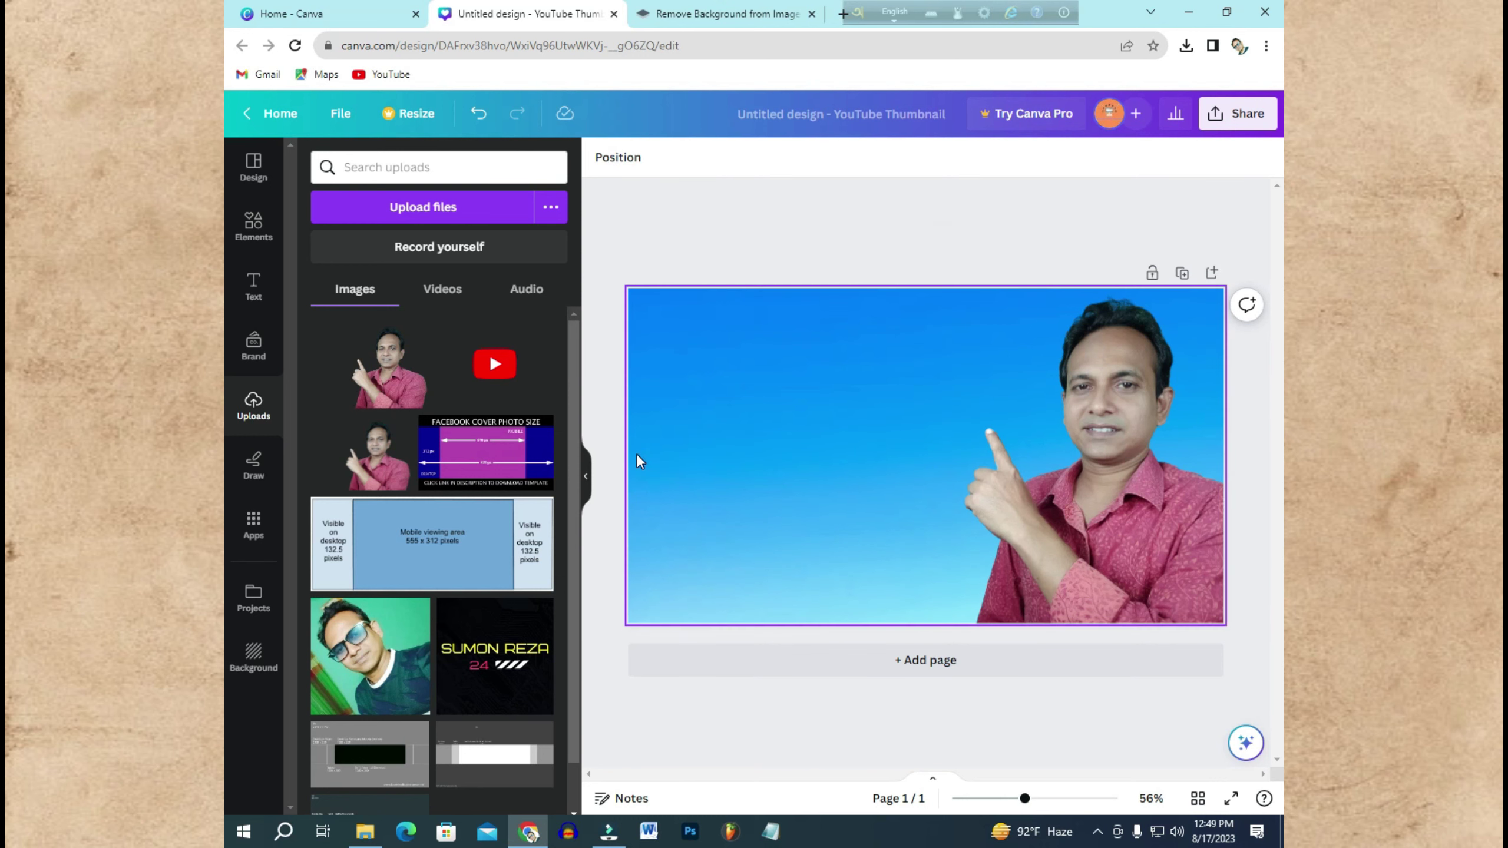
pyautogui.click(845, 404)
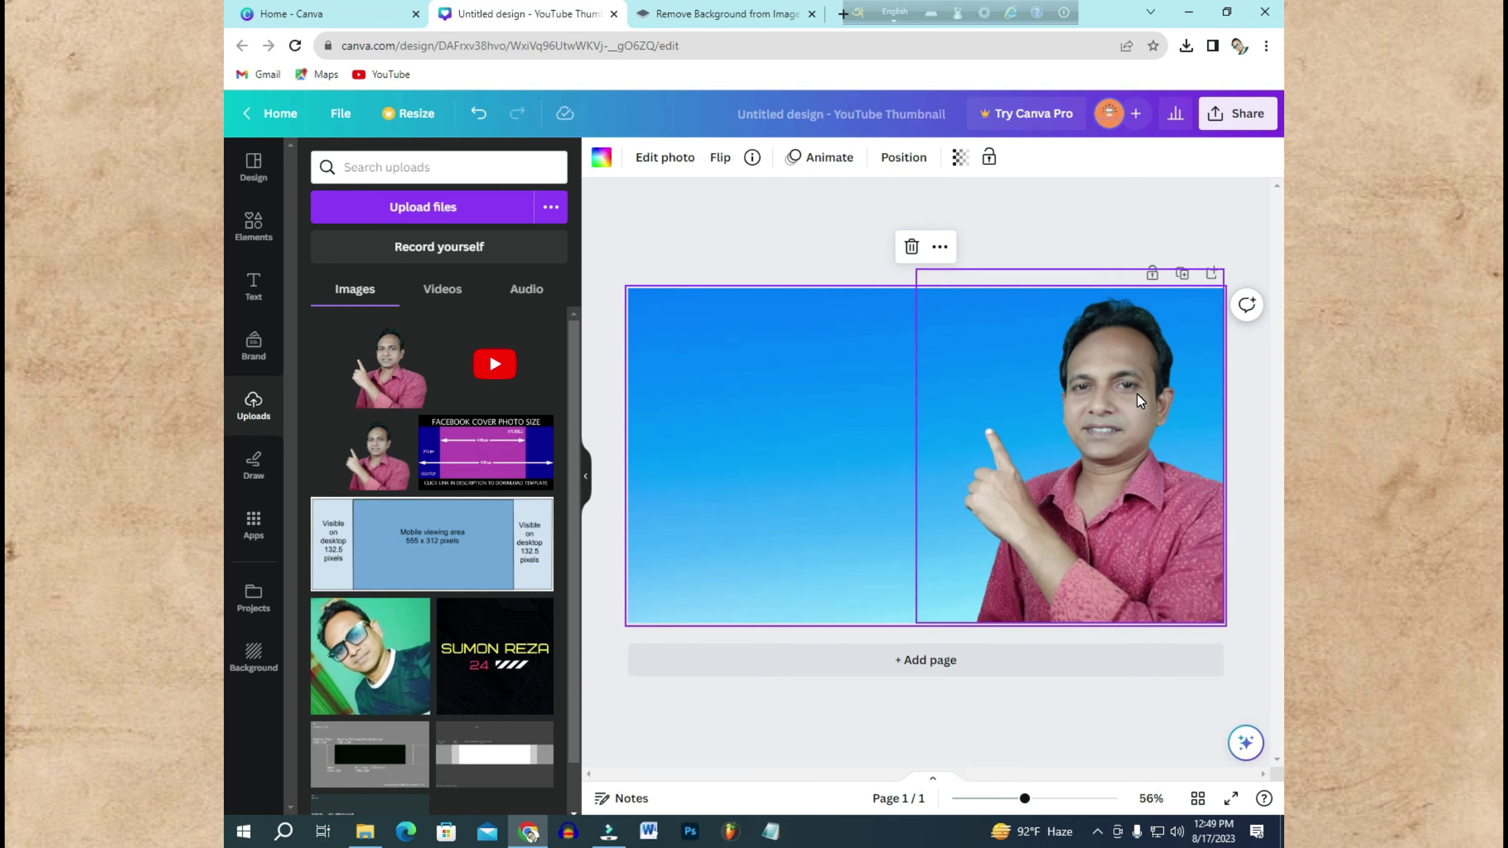
pyautogui.click(762, 409)
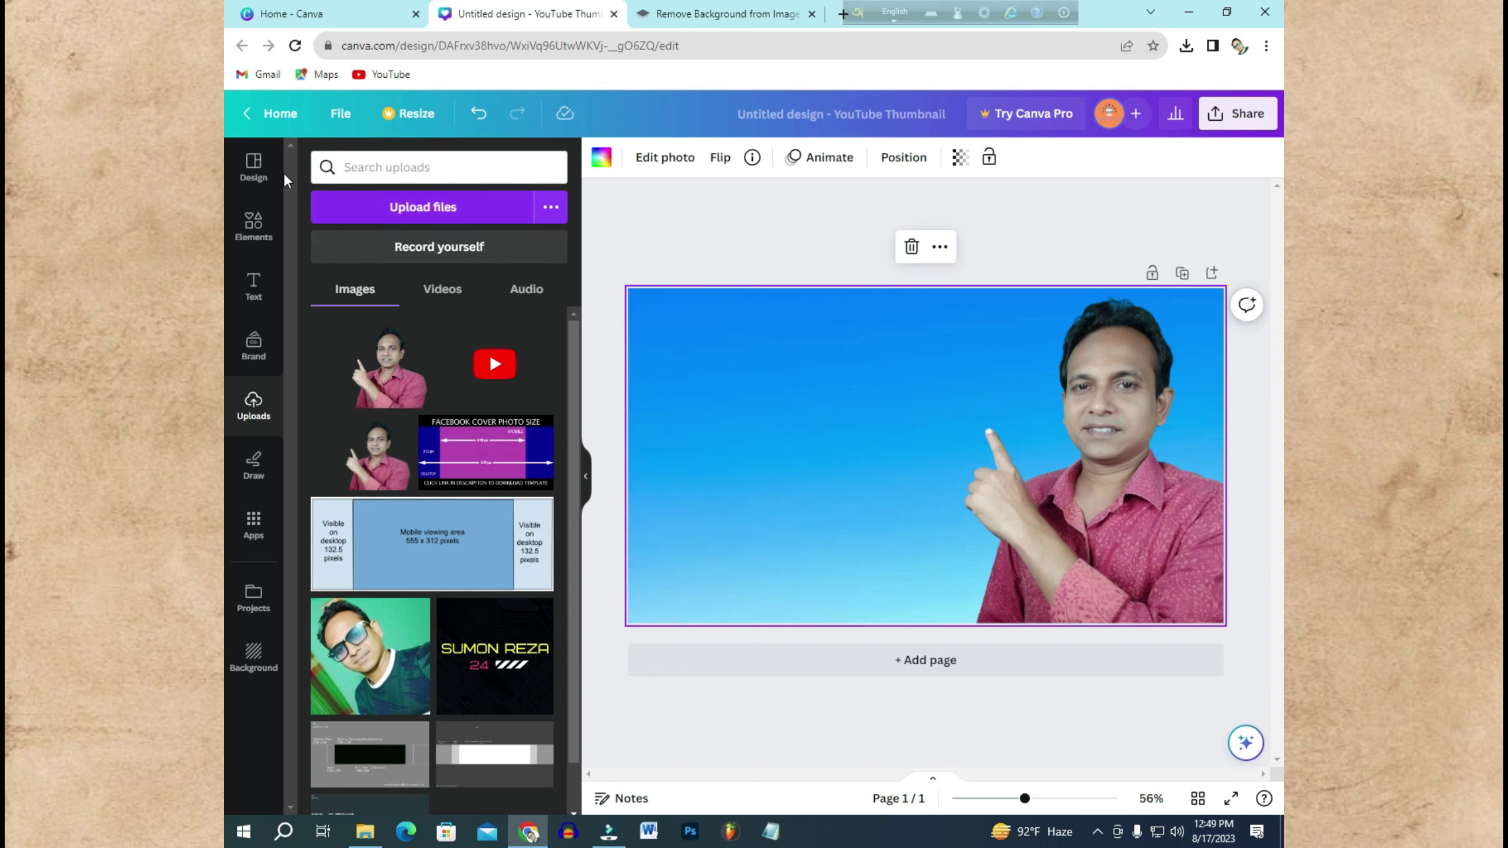
# Step: Add a heading text box and move it to the upper left area of the page
pyautogui.click(254, 290)
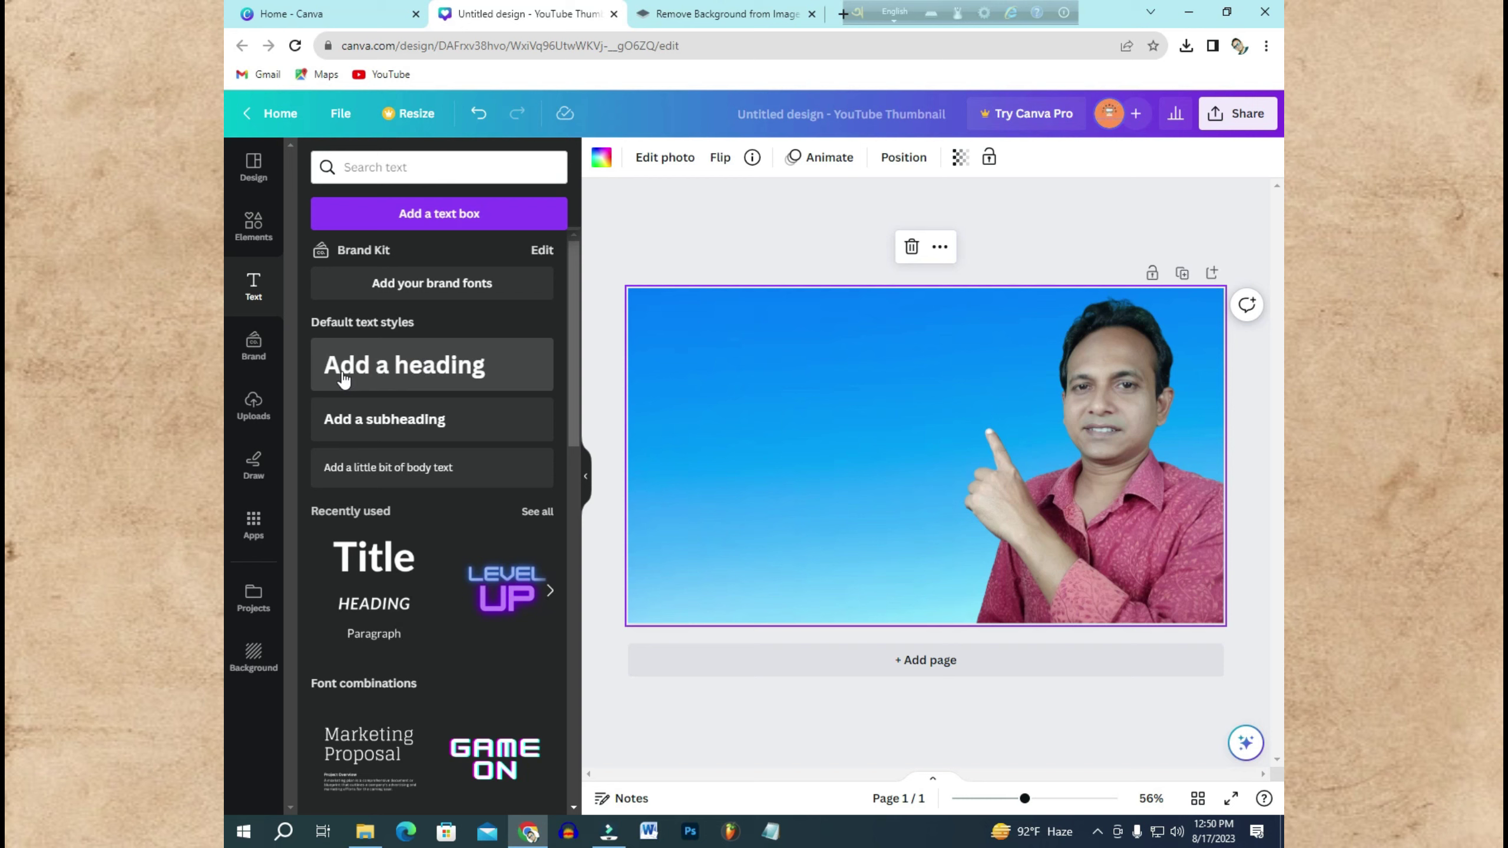
pyautogui.click(400, 370)
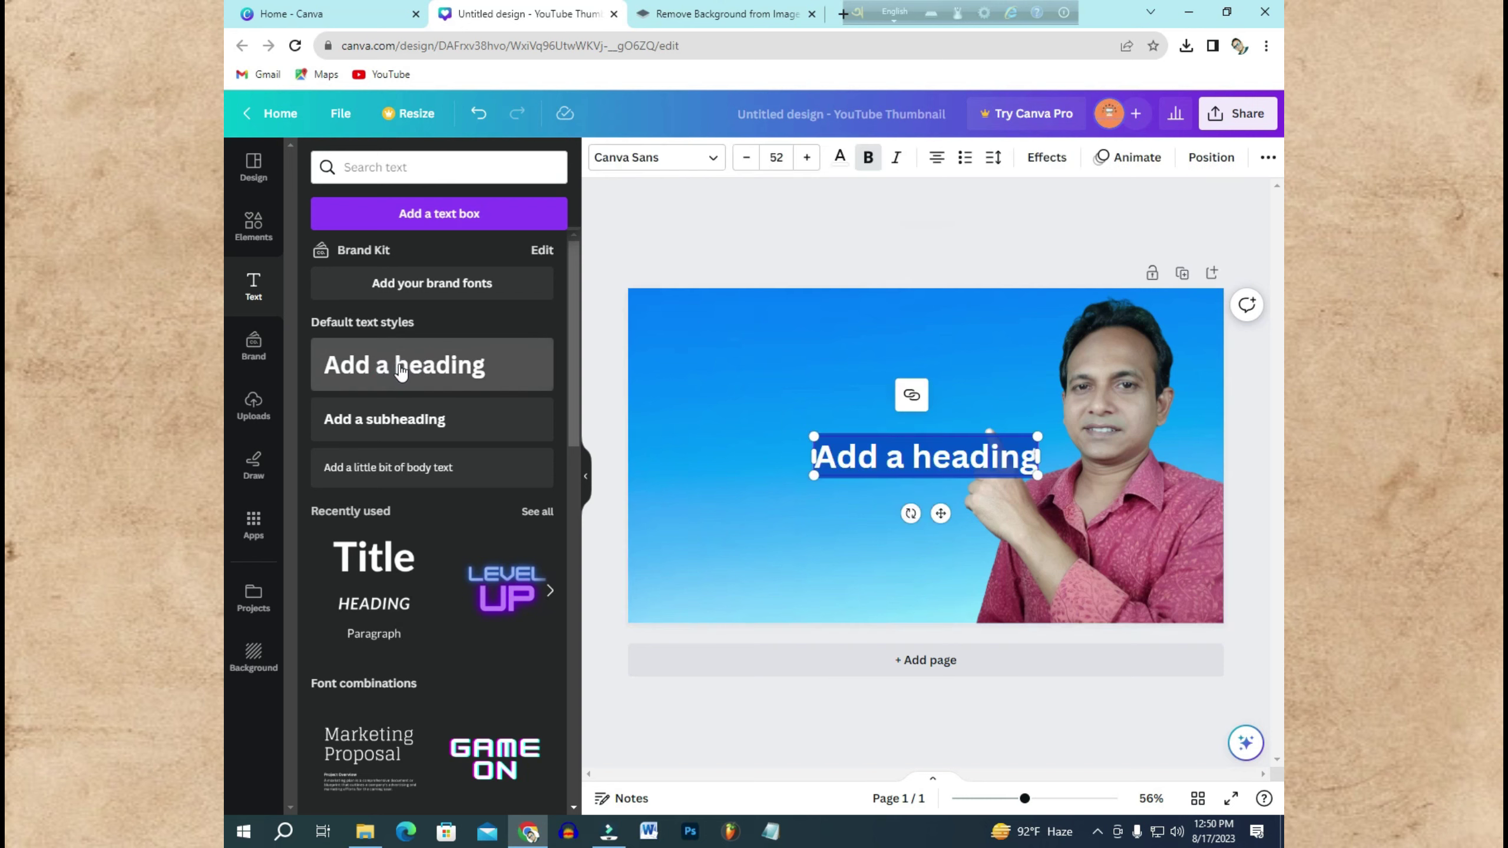
pyautogui.doubleClick(943, 456)
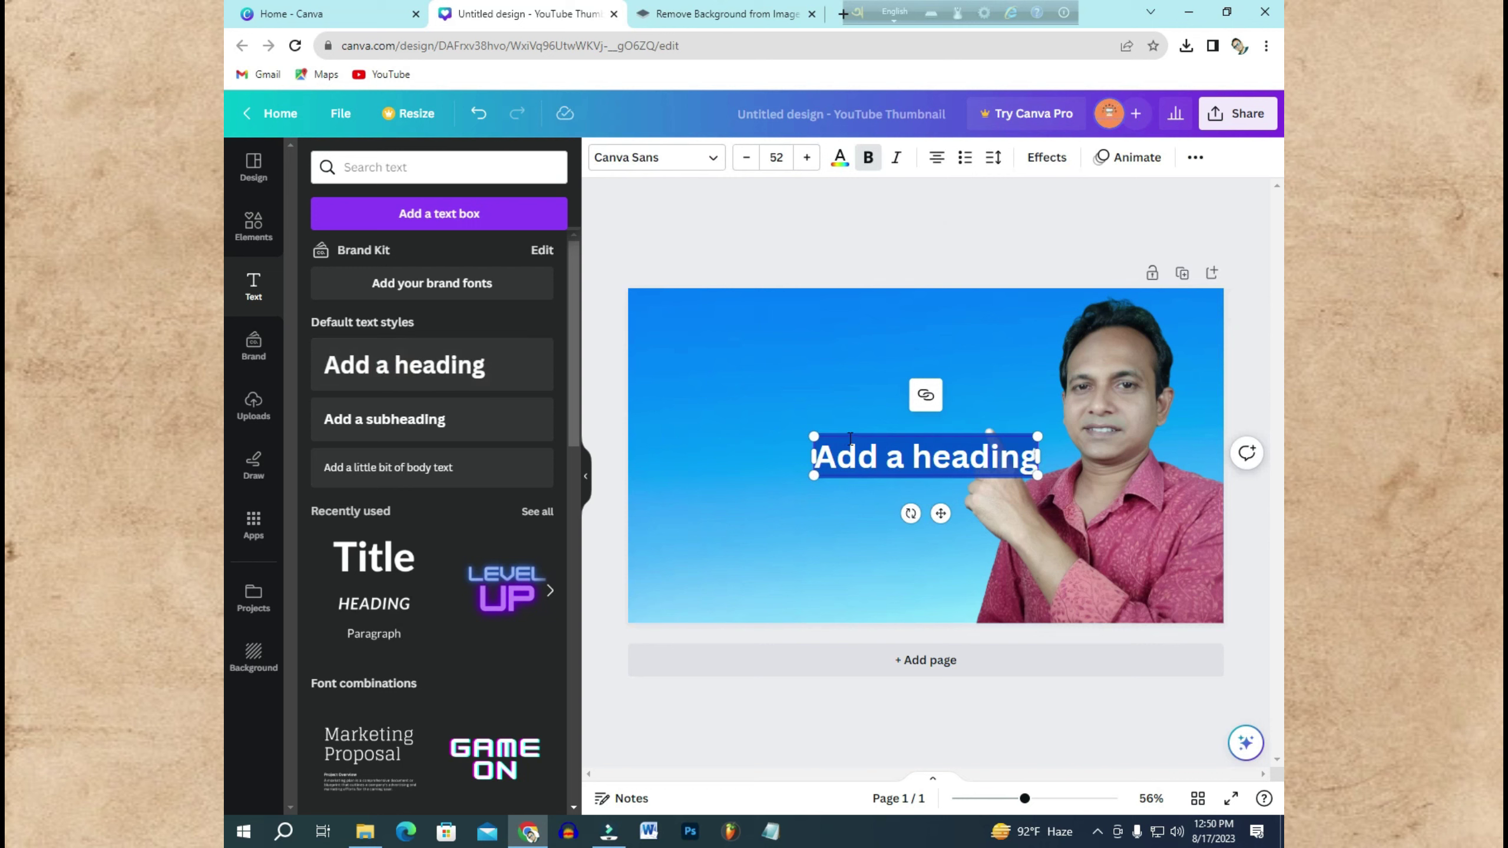
pyautogui.moveTo(848, 434); pyautogui.dragTo(714, 325)
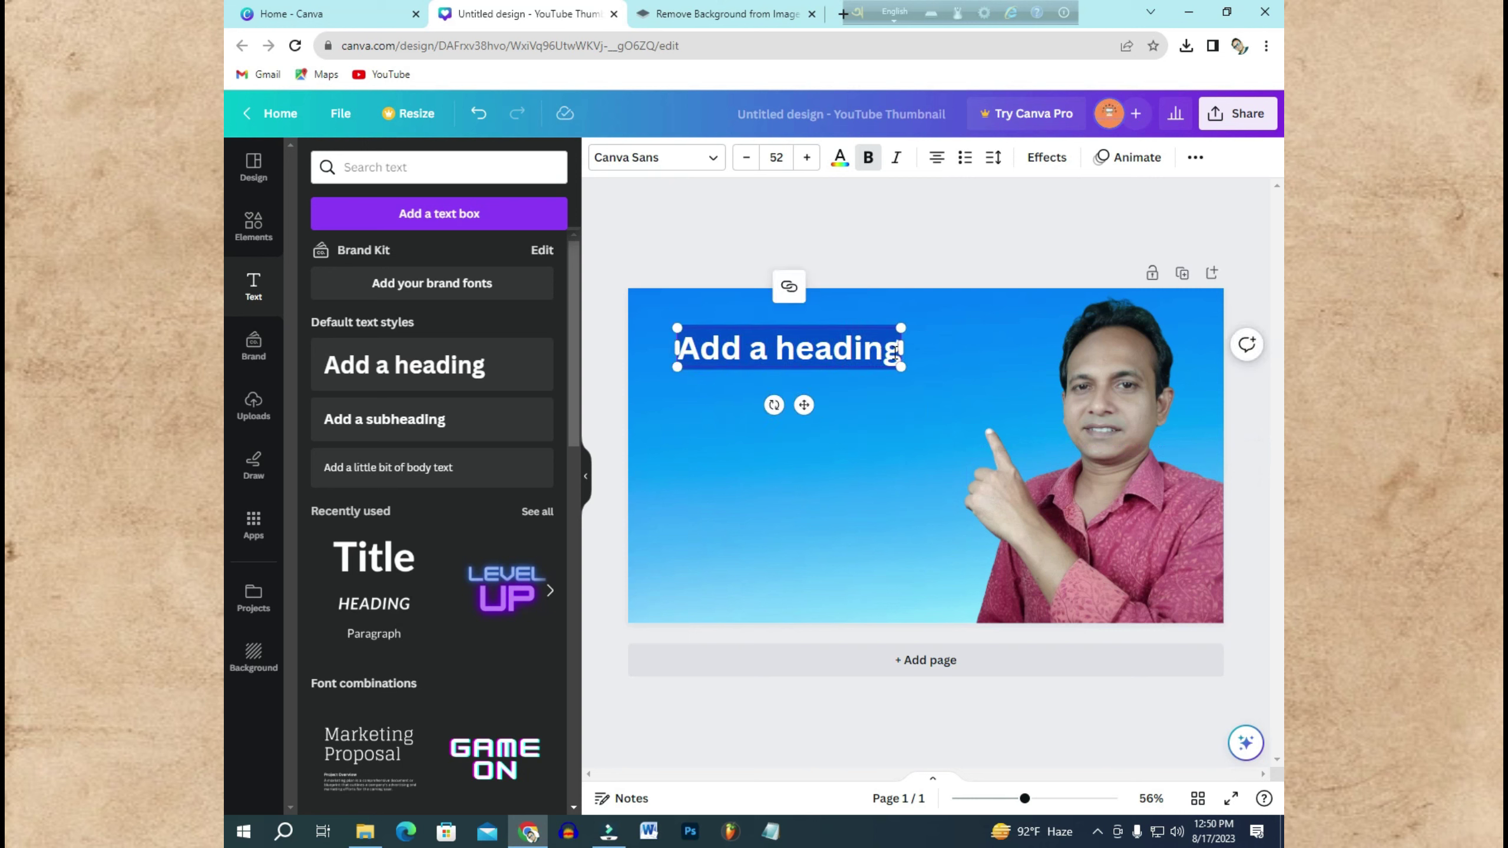
# Step: Replace the heading's placeholder text with "Channel"
pyautogui.click(893, 352)
pyautogui.click(893, 352)
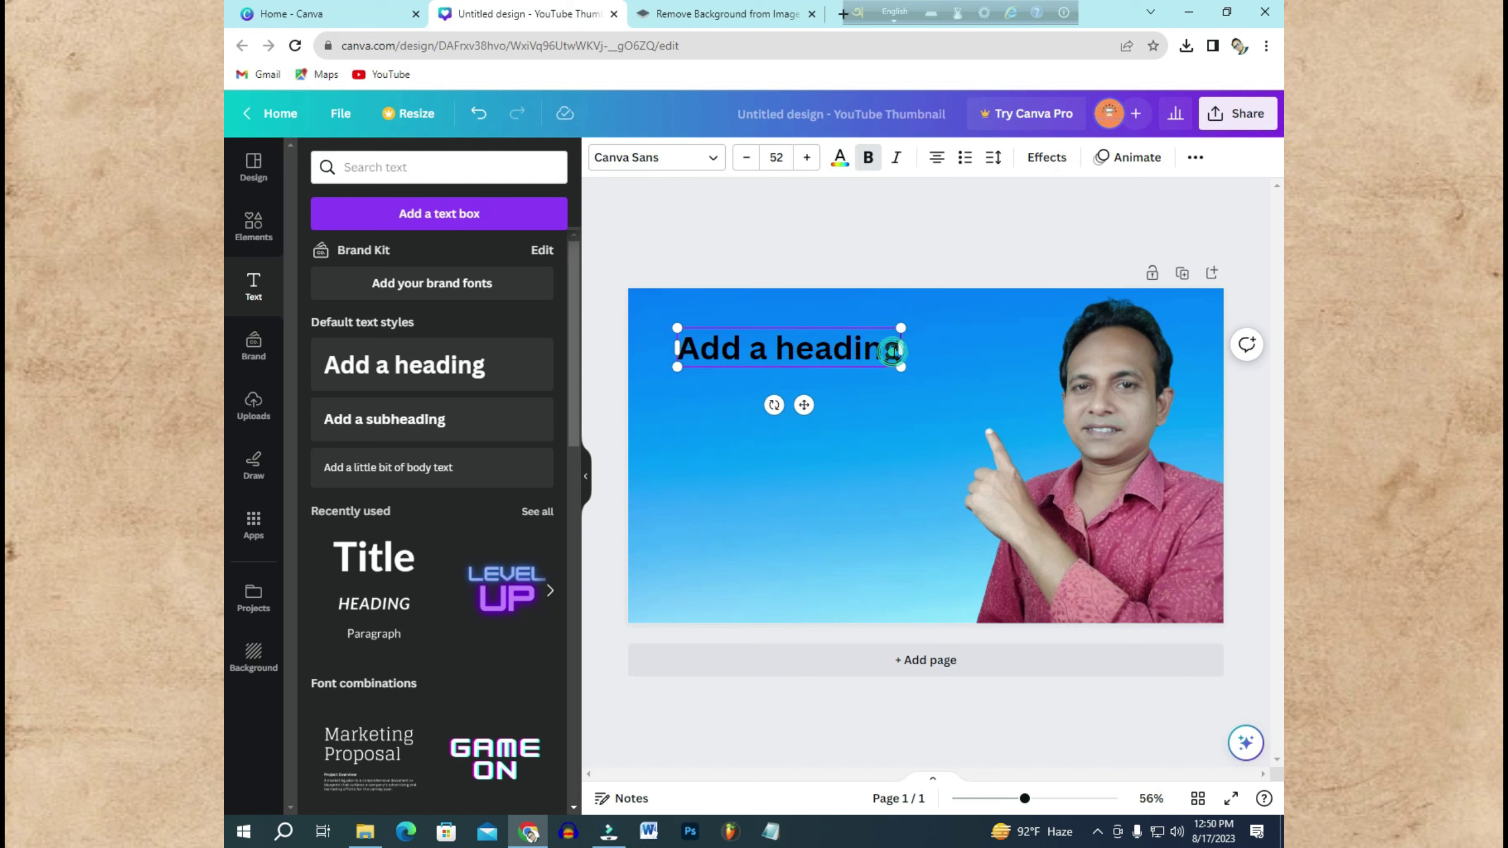
pyautogui.press('BackSpace')
pyautogui.press('BackSpace')
pyautogui.press('BackSpace')
pyautogui.press('BackSpace')
pyautogui.press('BackSpace')
pyautogui.press('BackSpace')
pyautogui.press('BackSpace')
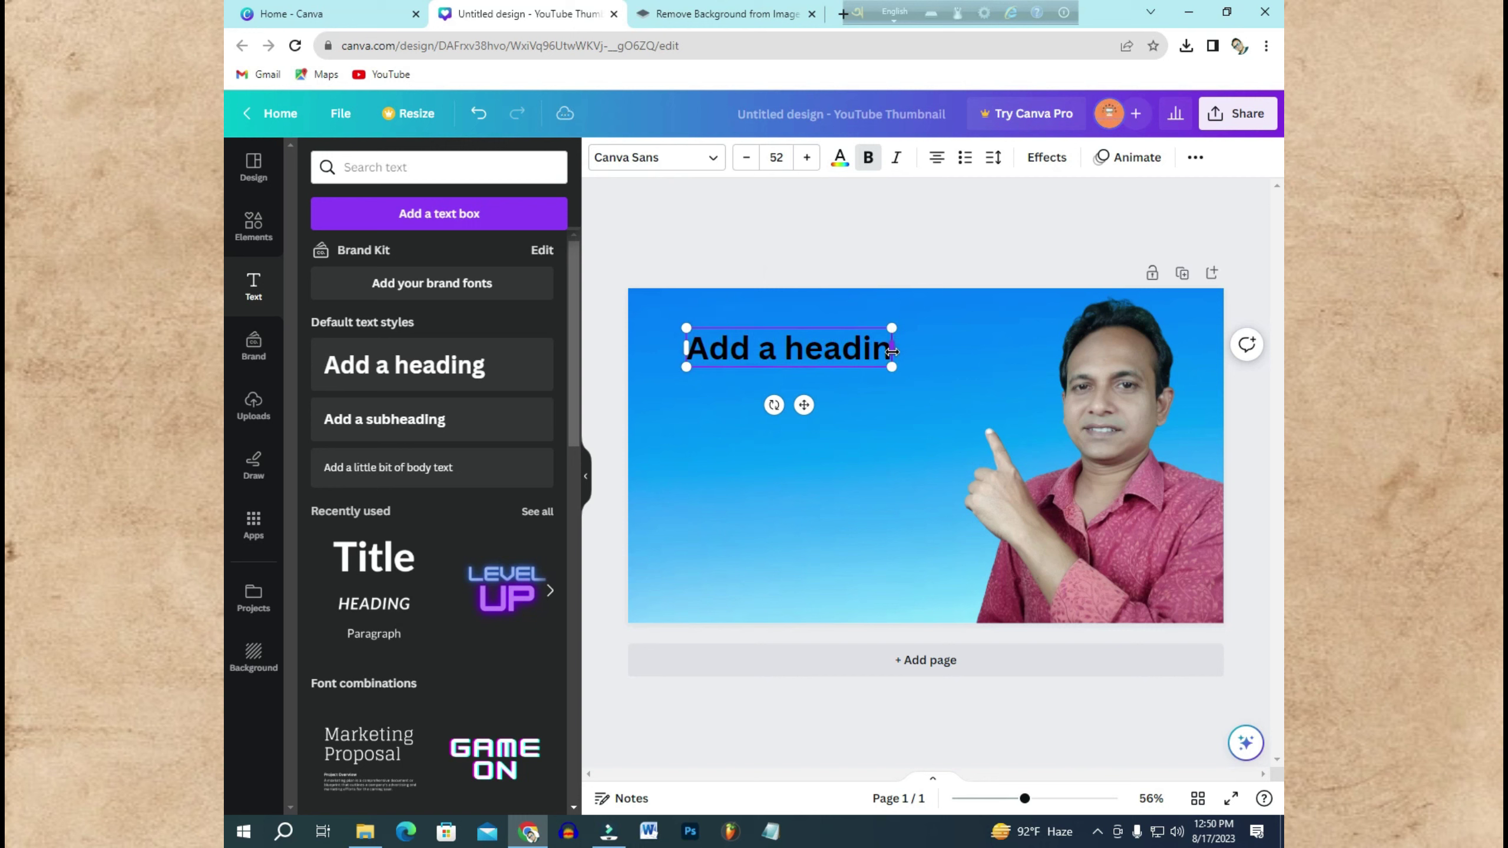
pyautogui.press('BackSpace')
pyautogui.press('BackSpace')
pyautogui.press('BackSpace')
pyautogui.press('BackSpace')
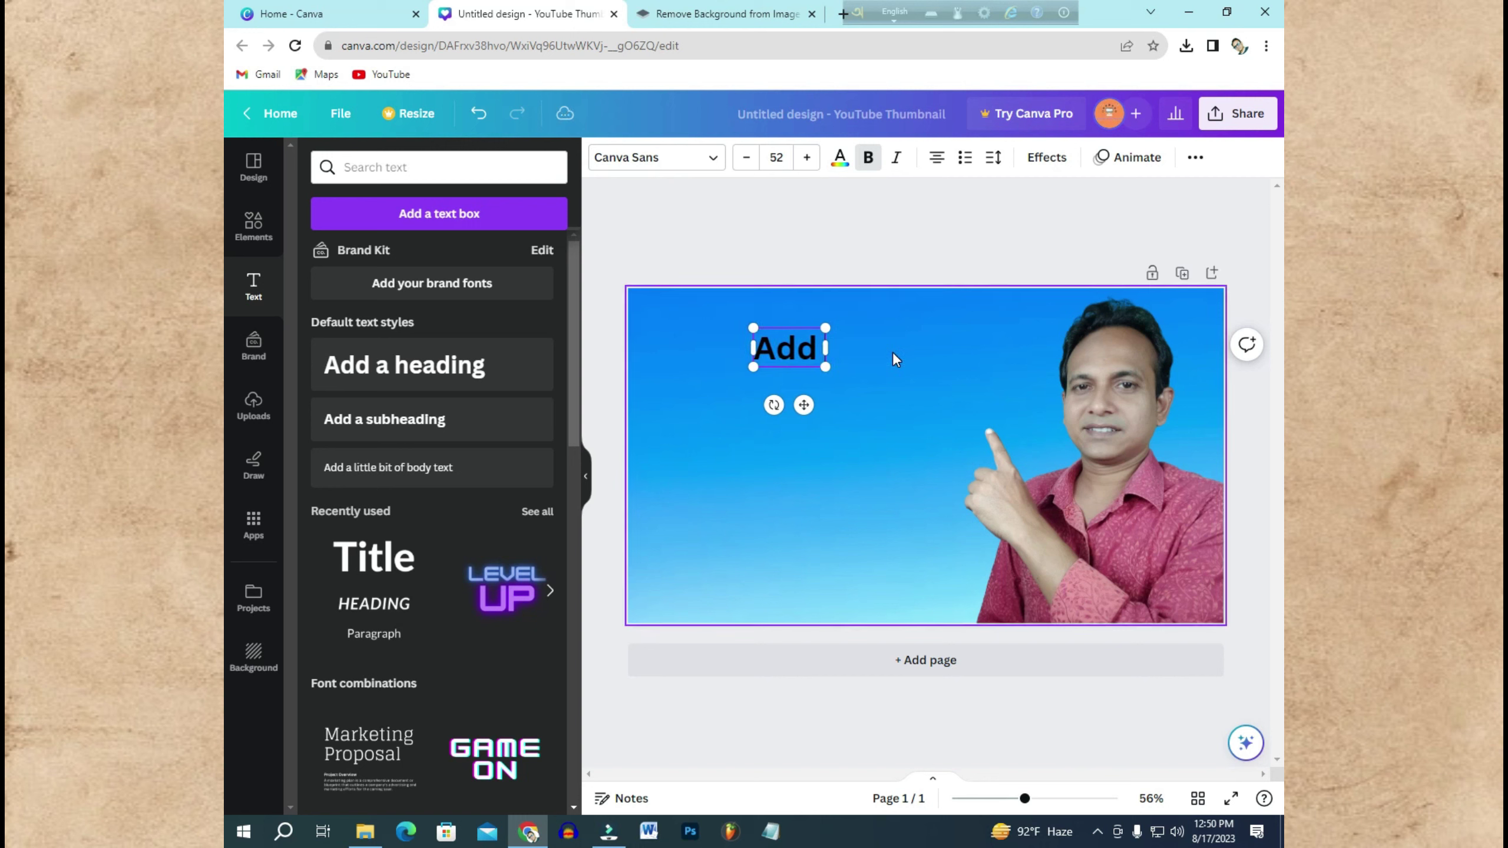
pyautogui.press('BackSpace')
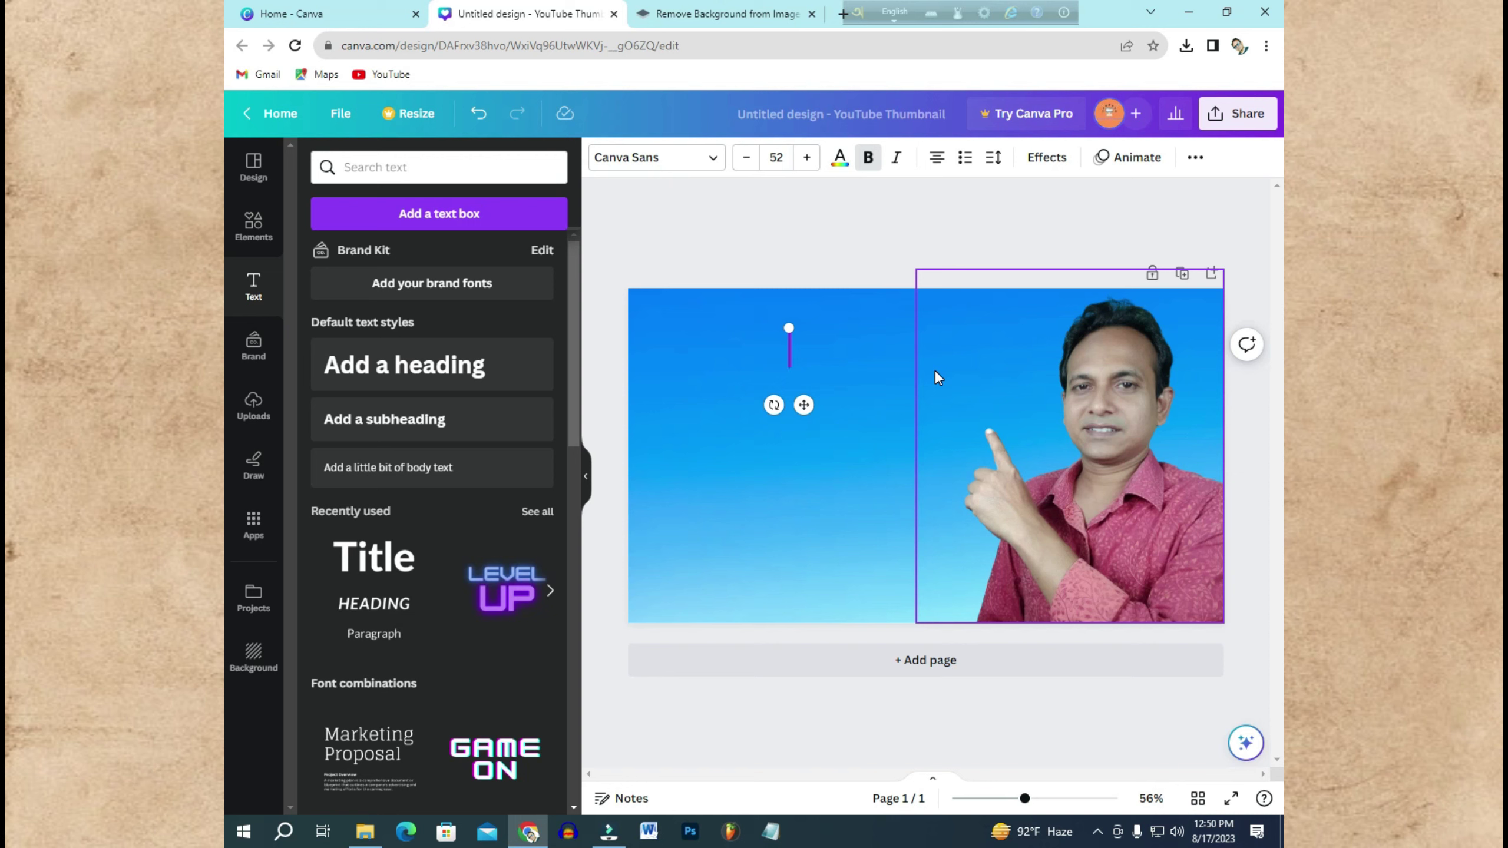
pyautogui.write('C')
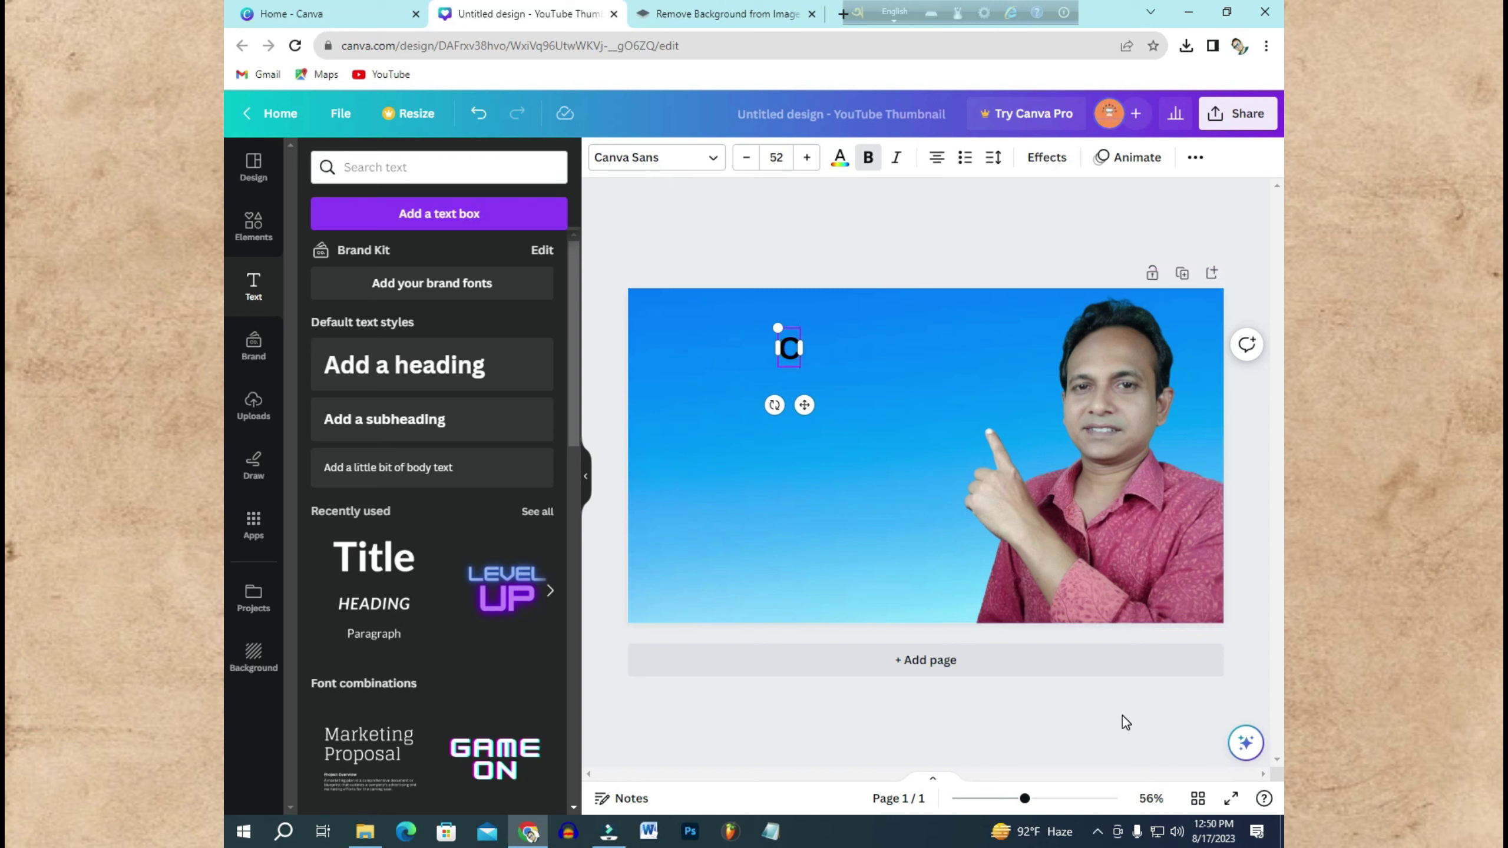
pyautogui.write('hannel')
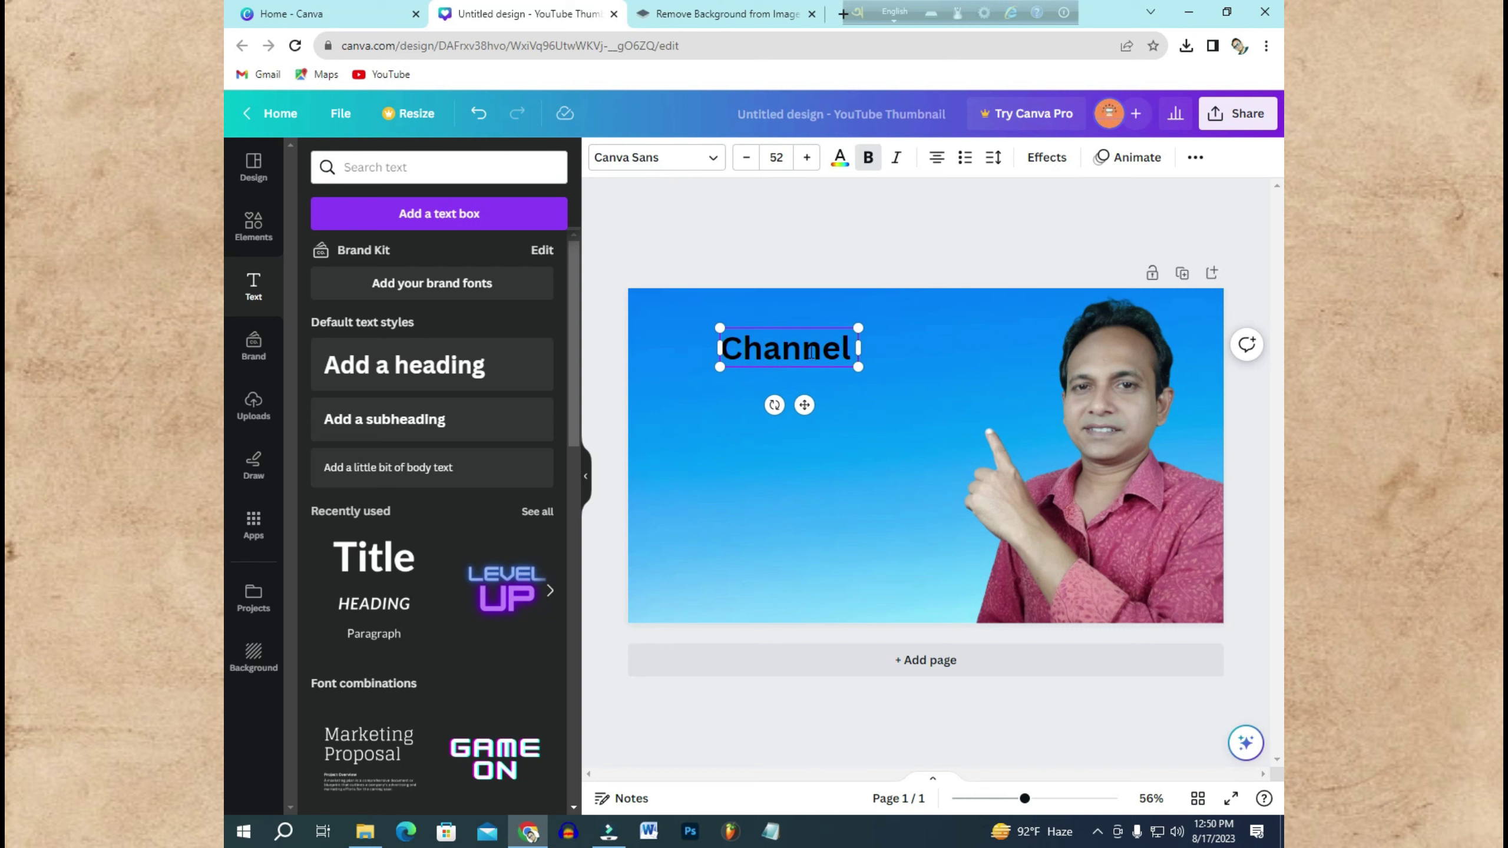
# Step: Switch the keyboard input to Bangla and add the word "থাকলে" after "Channel" in the heading
pyautogui.click(895, 12)
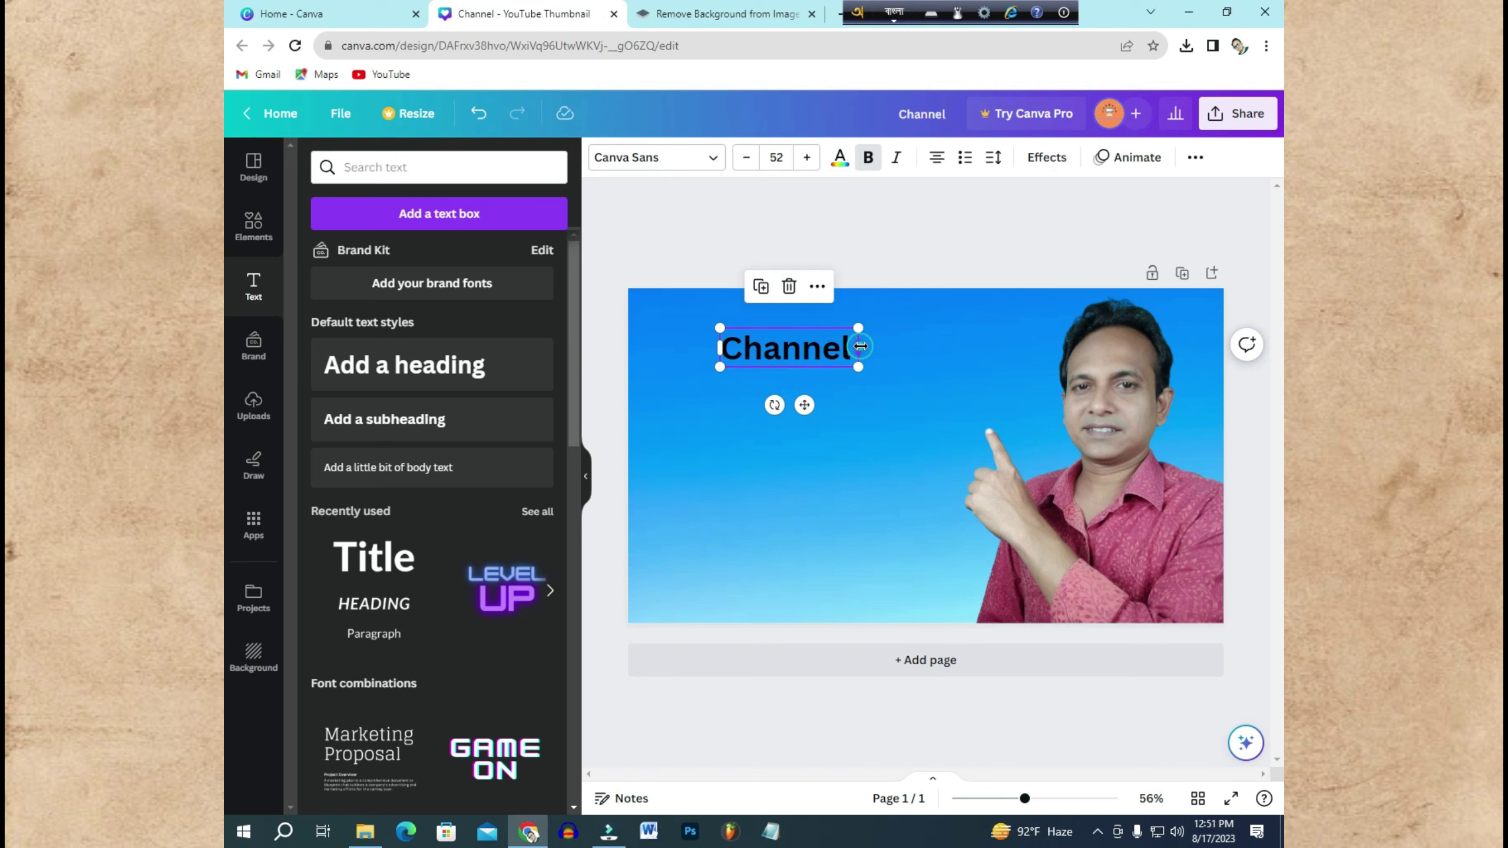
pyautogui.moveTo(859, 347); pyautogui.dragTo(890, 350)
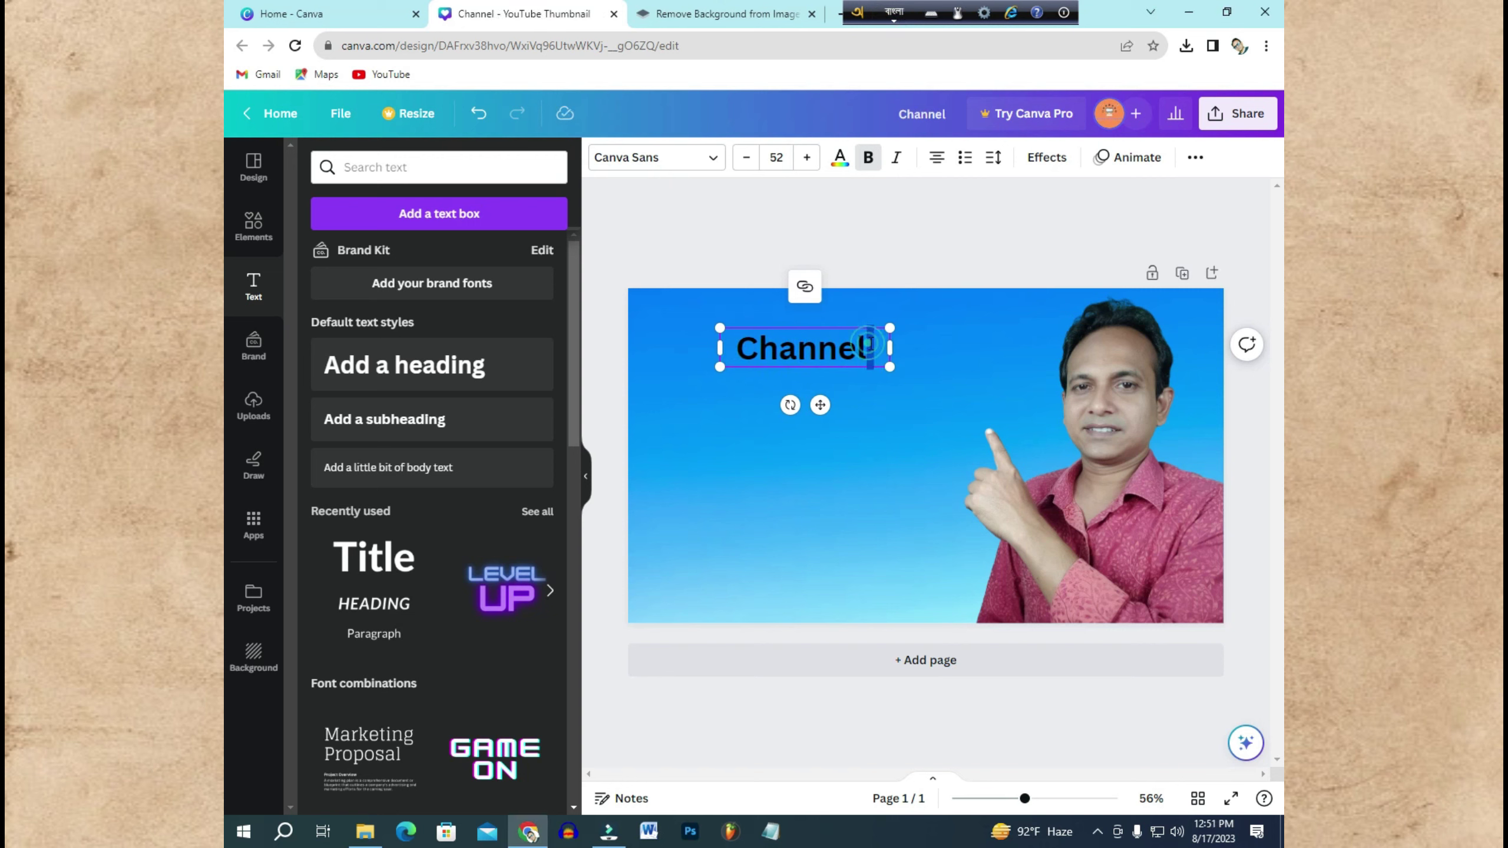
pyautogui.click(874, 349)
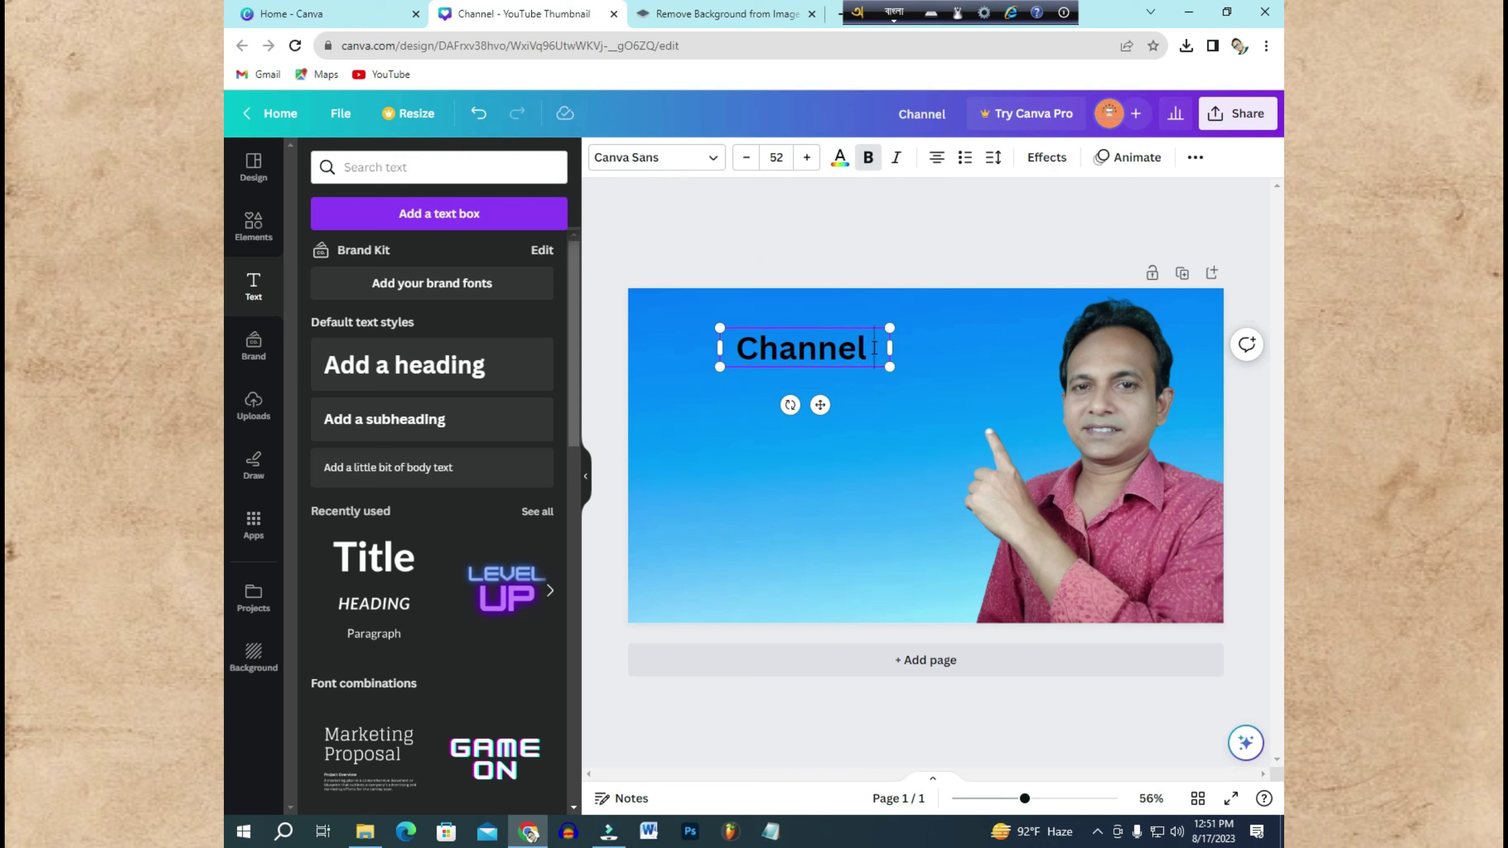
pyautogui.press('Return')
pyautogui.write('tha')
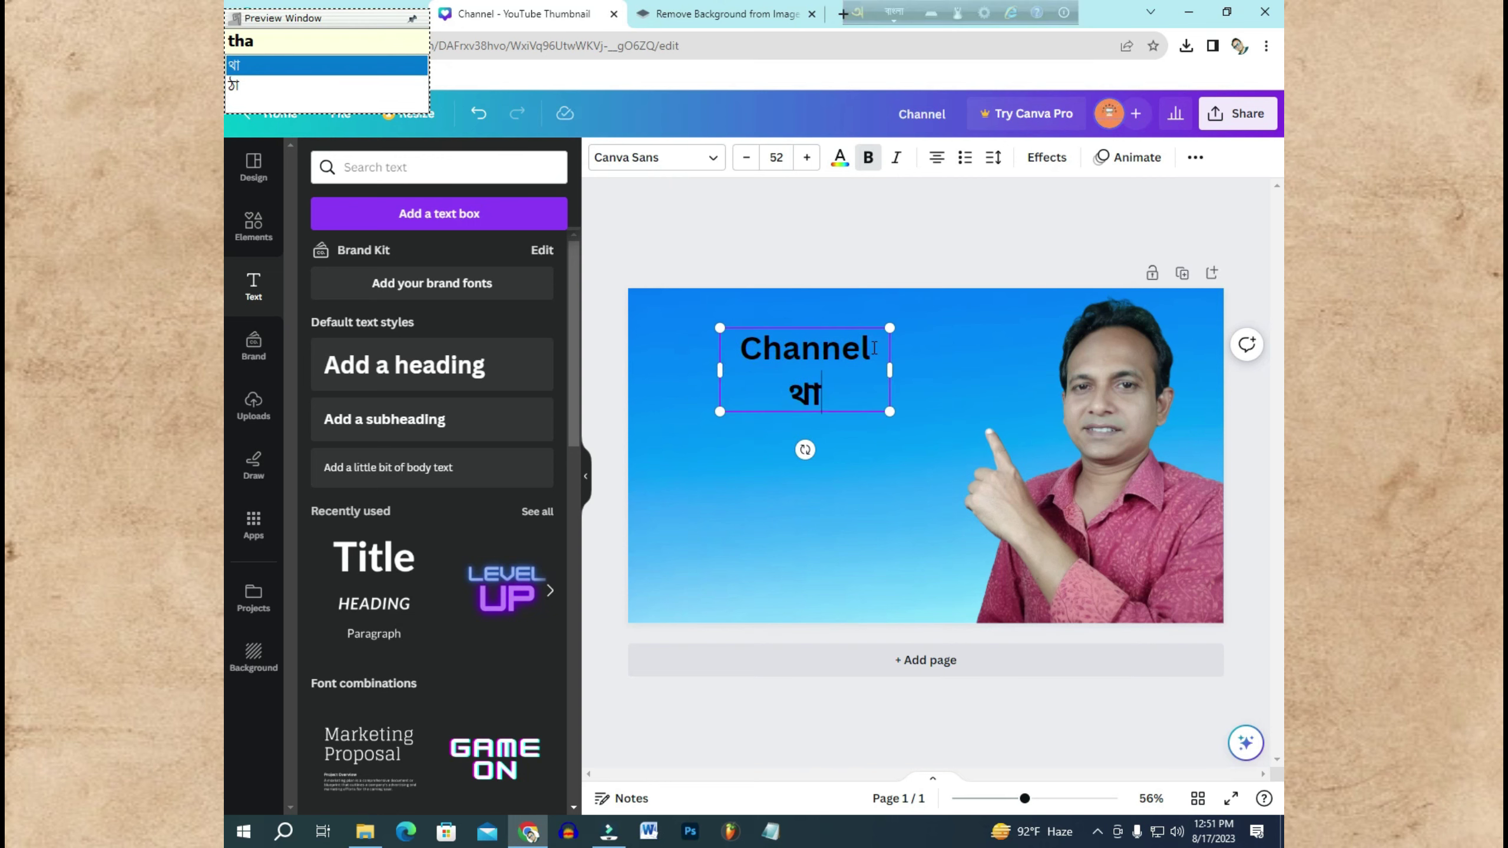
pyautogui.write('kola')
pyautogui.press('BackSpace')
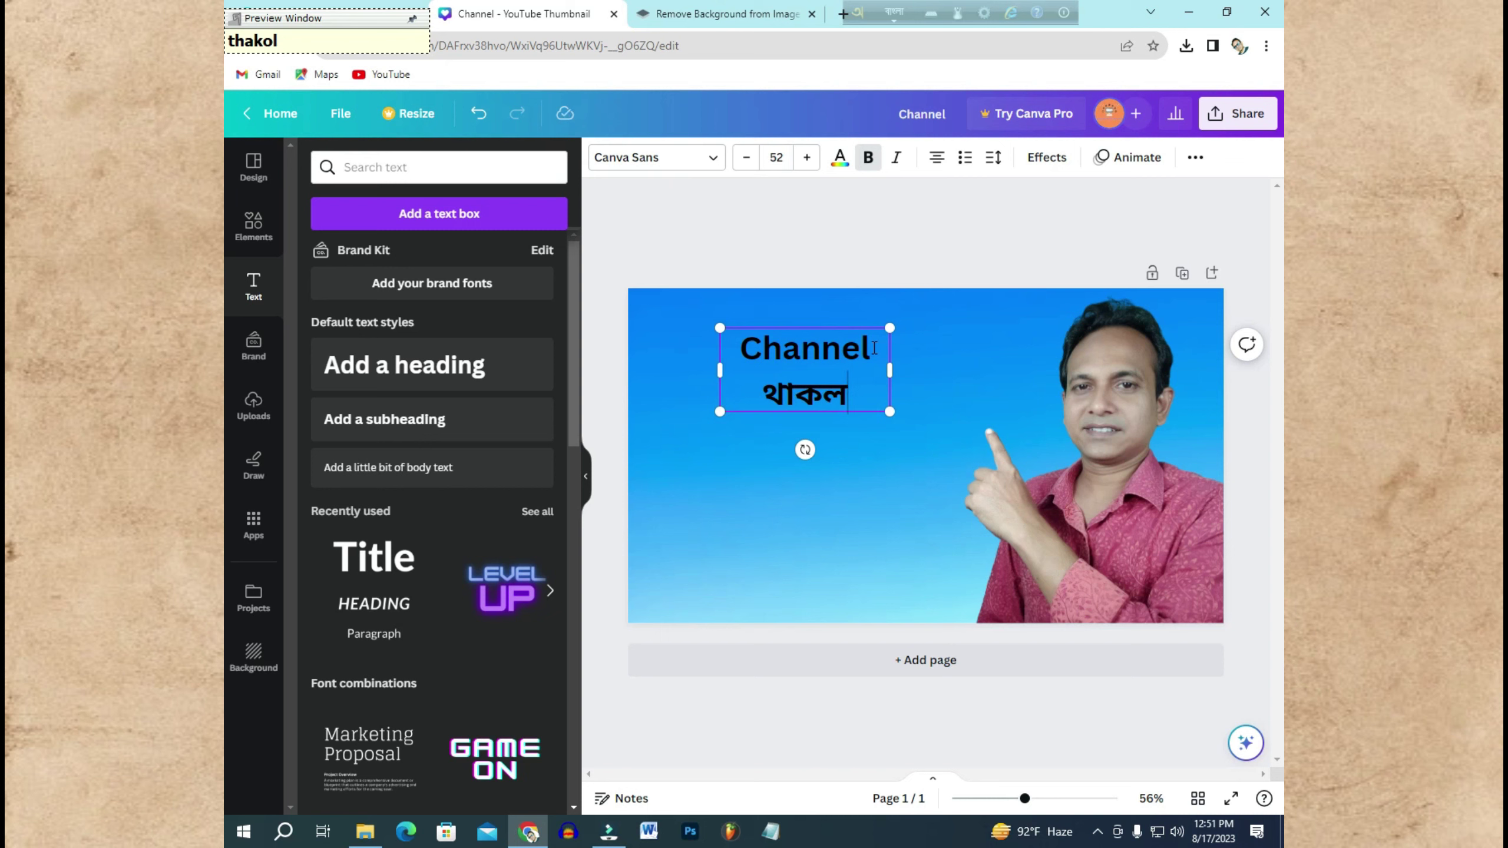
pyautogui.write('e')
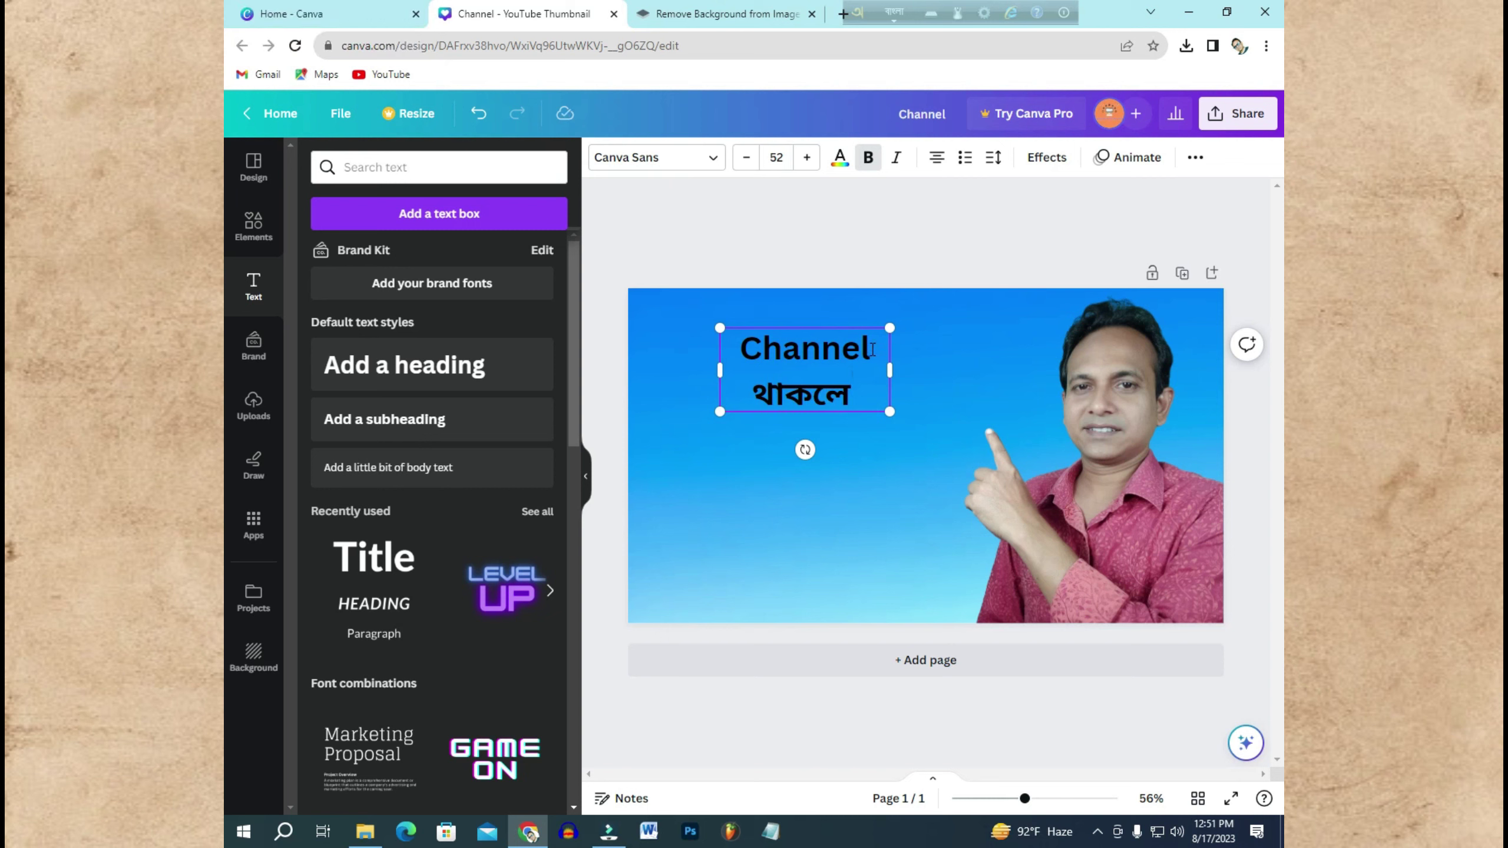
# Step: Widen the heading's text box so both words fit on one line and shift it toward the page's upper left corner
pyautogui.moveTo(891, 373); pyautogui.dragTo(1003, 356)
pyautogui.moveTo(772, 330); pyautogui.dragTo(677, 304)
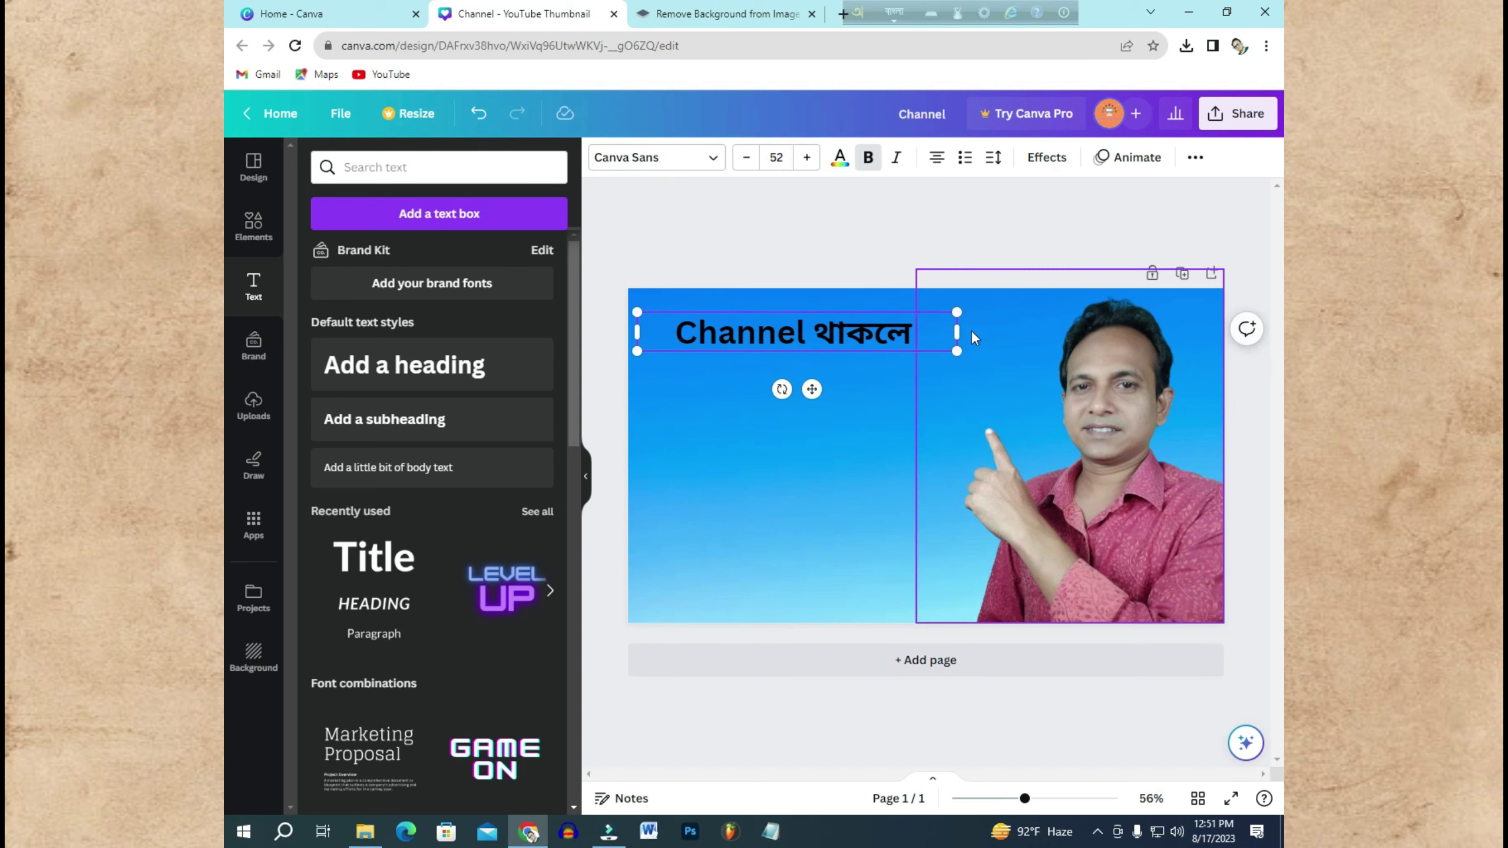
pyautogui.moveTo(957, 332); pyautogui.dragTo(903, 345)
pyautogui.moveTo(738, 312); pyautogui.dragTo(628, 305)
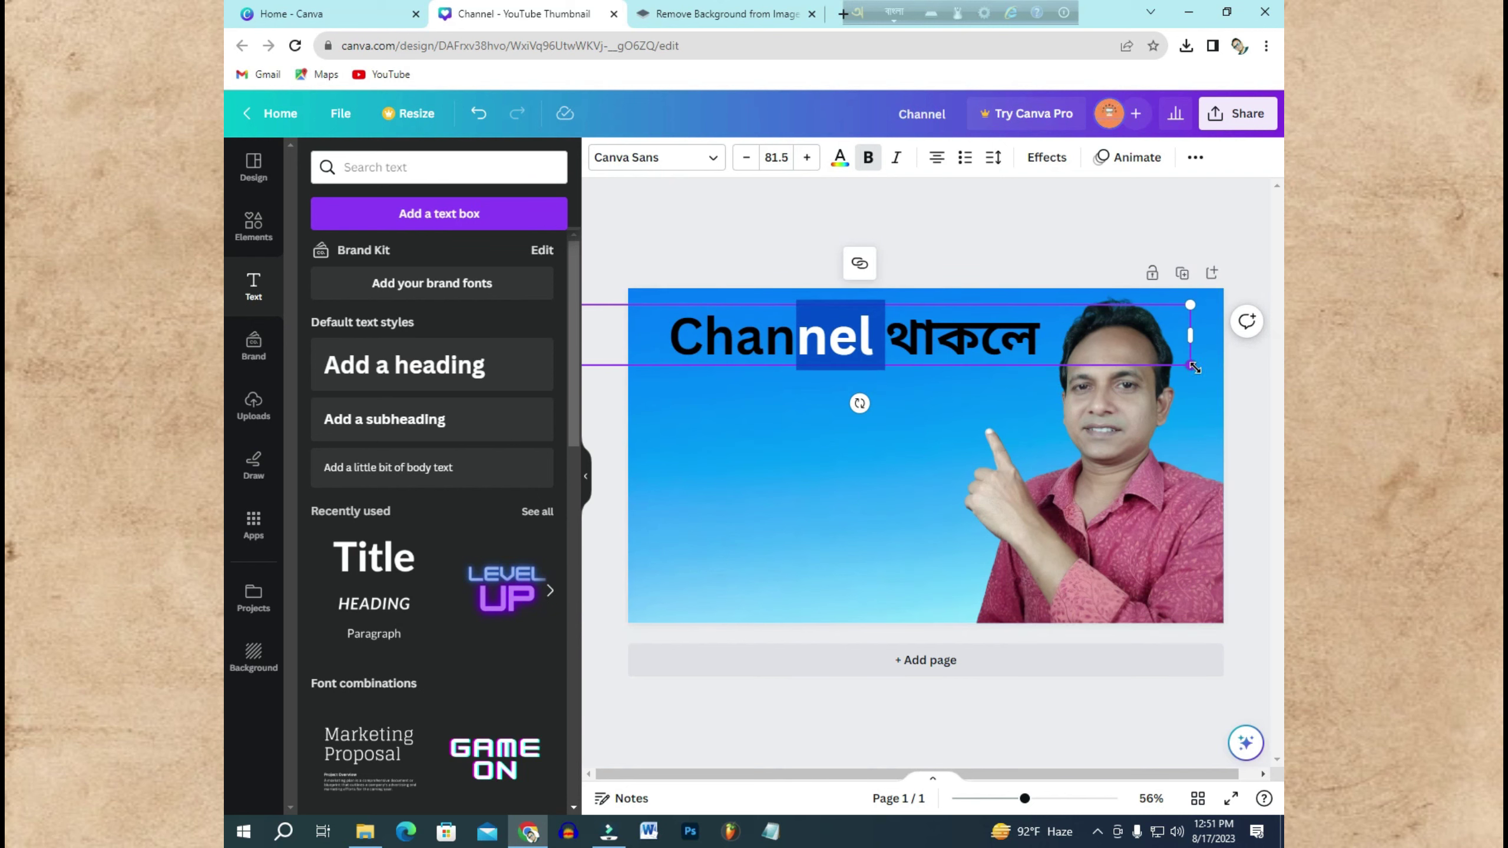
# Step: Enlarge the heading text to size 86.7 and place it near the page's top edge, to the left of the portrait
pyautogui.moveTo(1191, 366); pyautogui.dragTo(1235, 384)
pyautogui.click(792, 452)
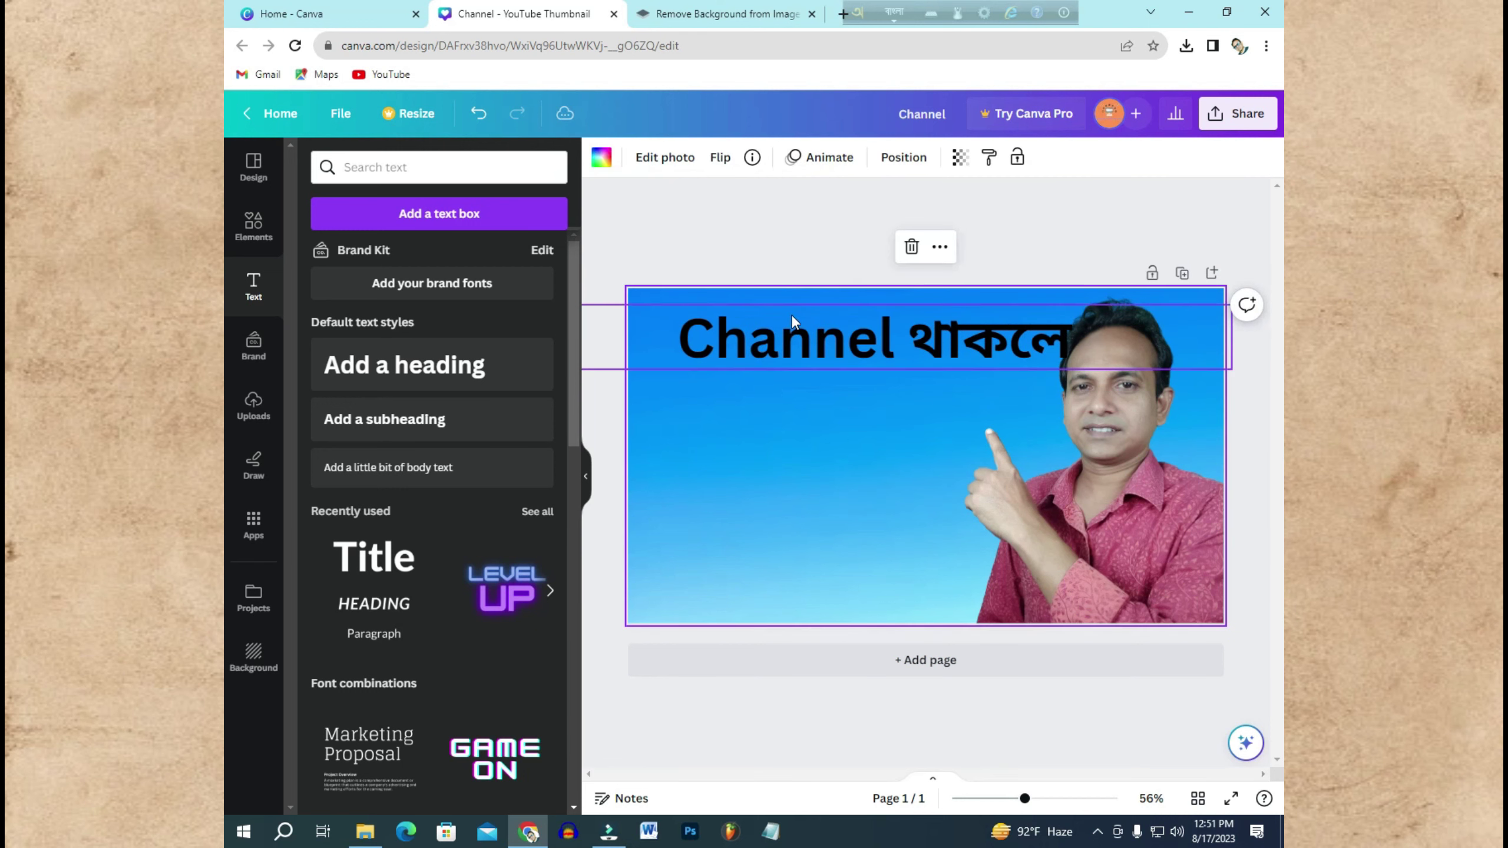
pyautogui.moveTo(801, 344); pyautogui.dragTo(769, 329)
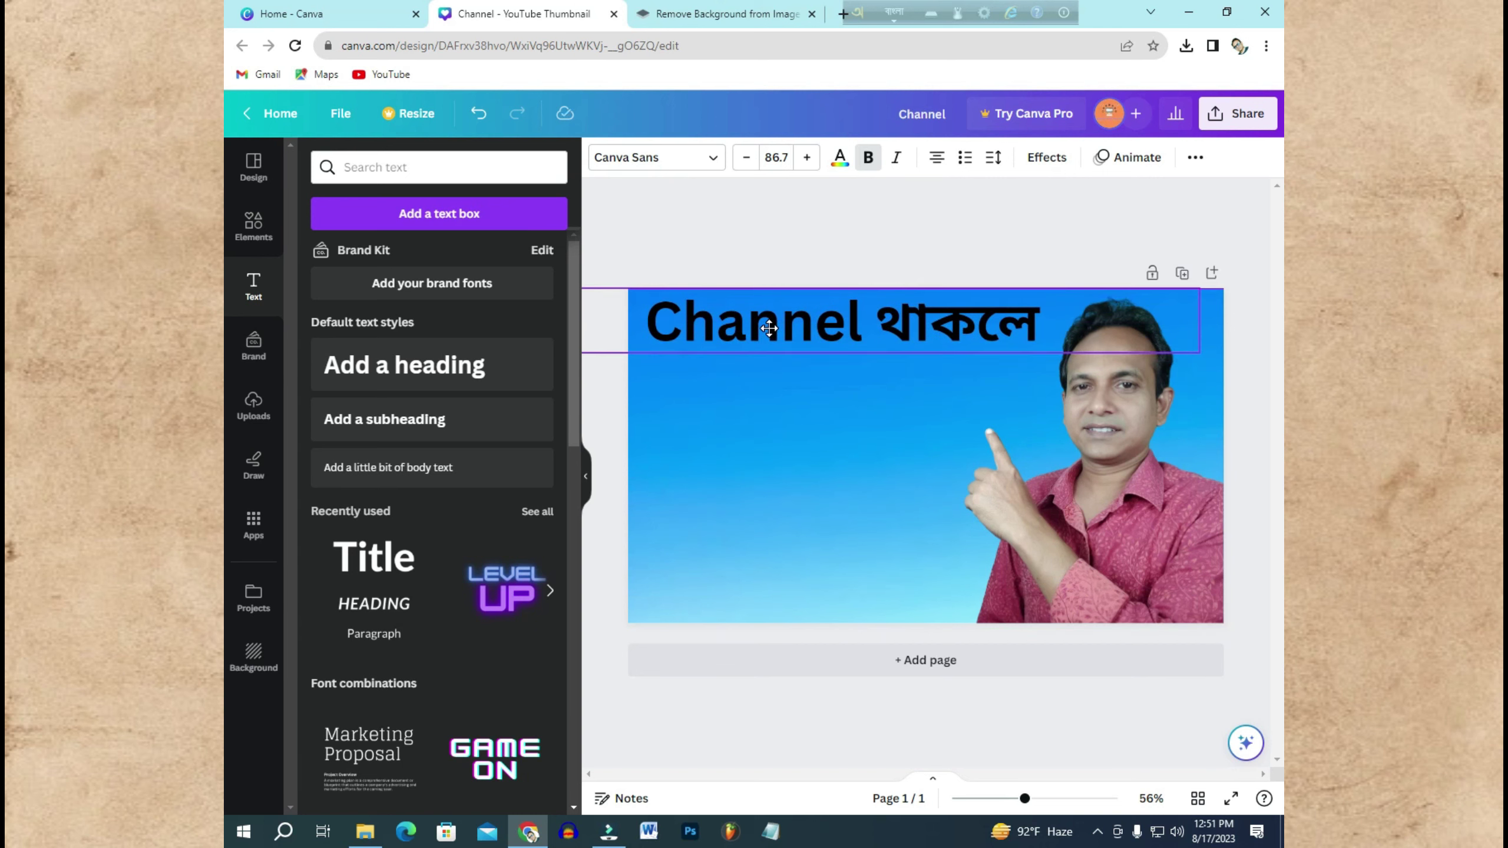
pyautogui.moveTo(769, 328); pyautogui.dragTo(768, 336)
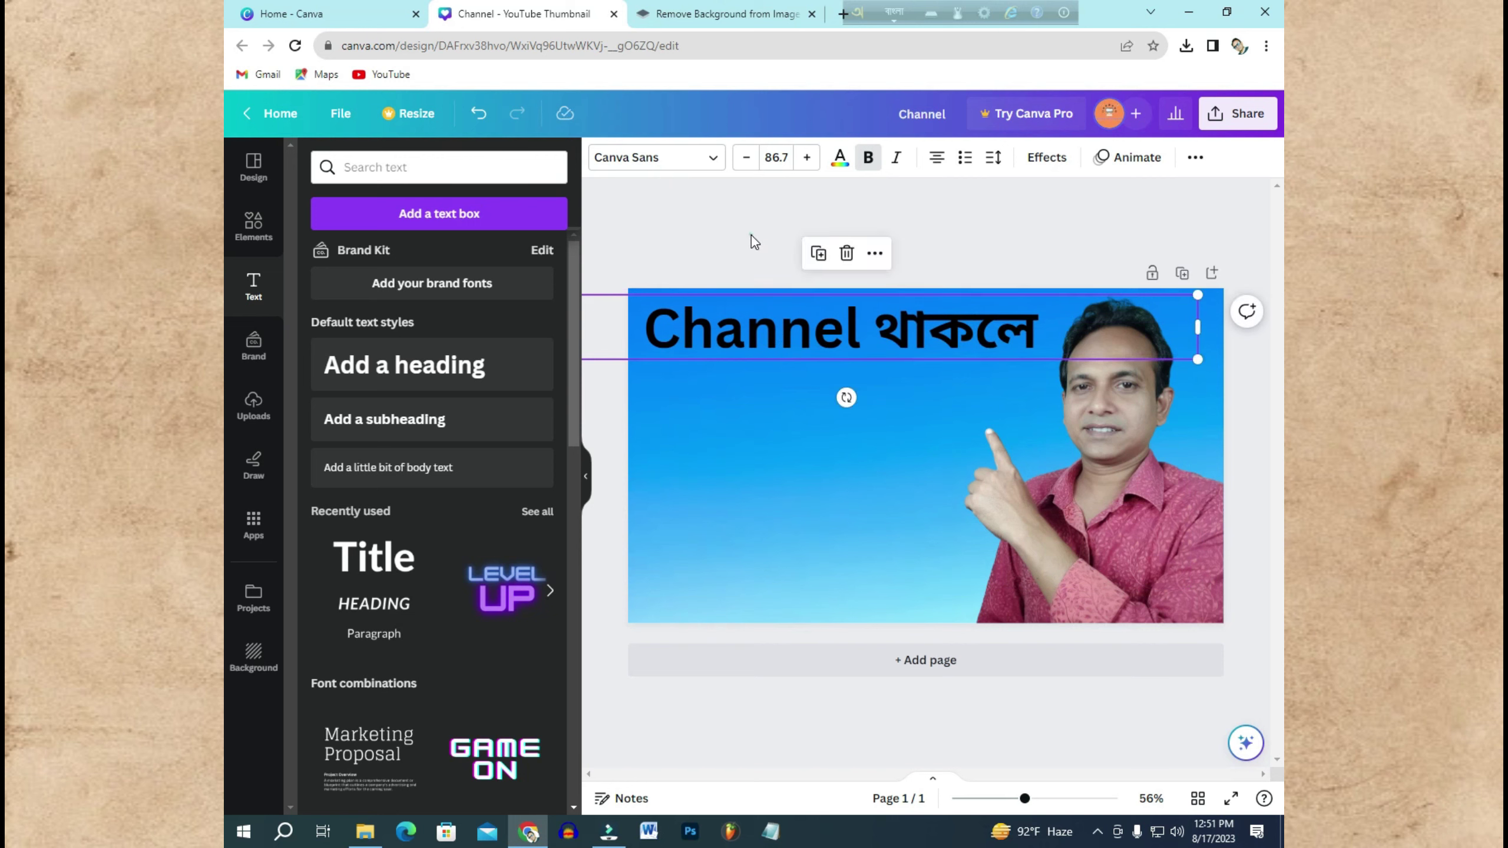
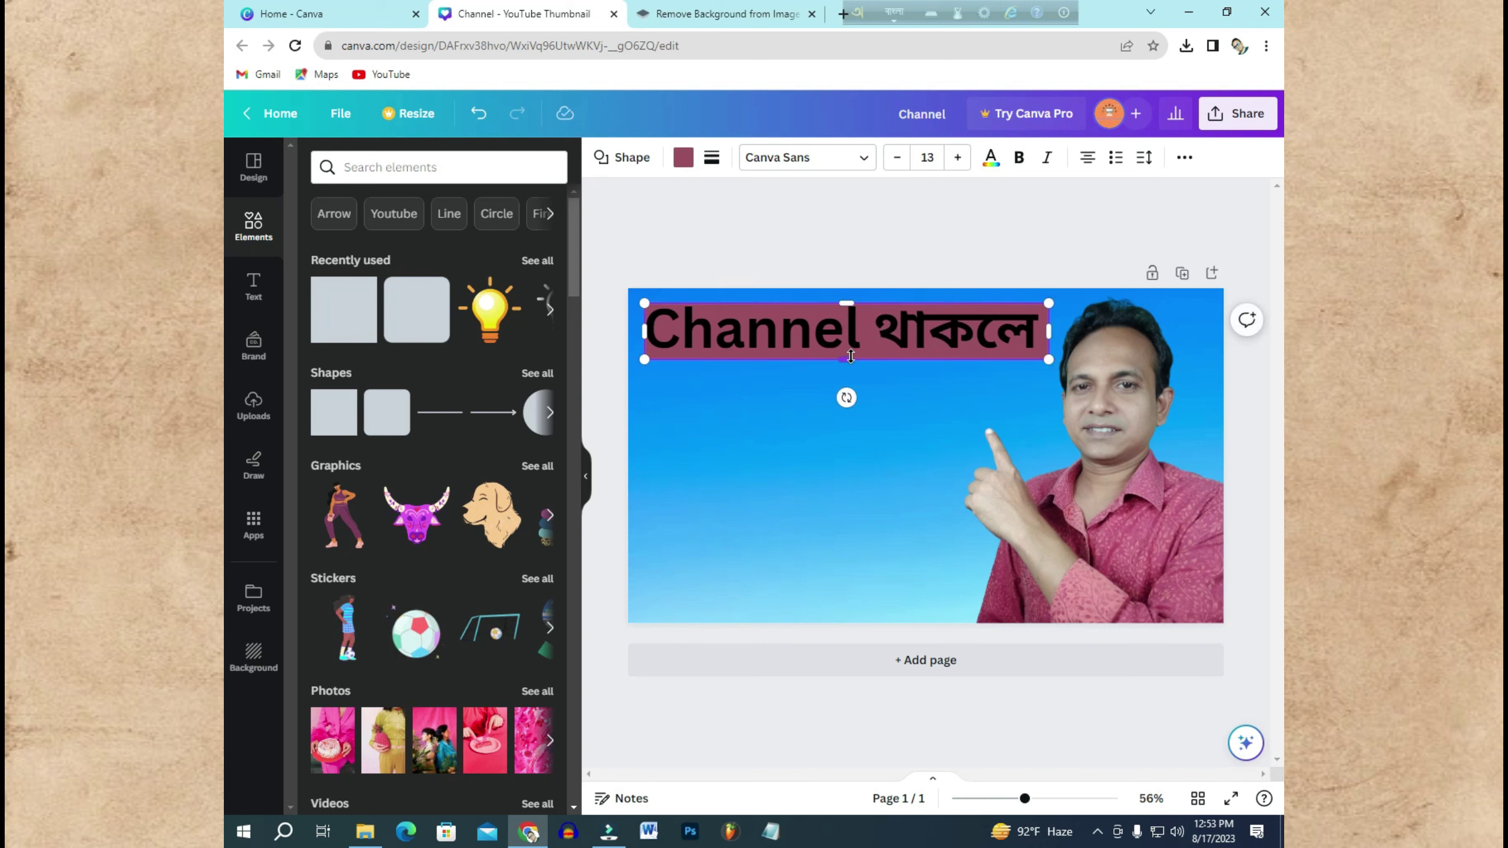
# Step: Trim the maroon rectangle behind the heading so it fits closely around the text
pyautogui.moveTo(846, 360); pyautogui.dragTo(845, 356)
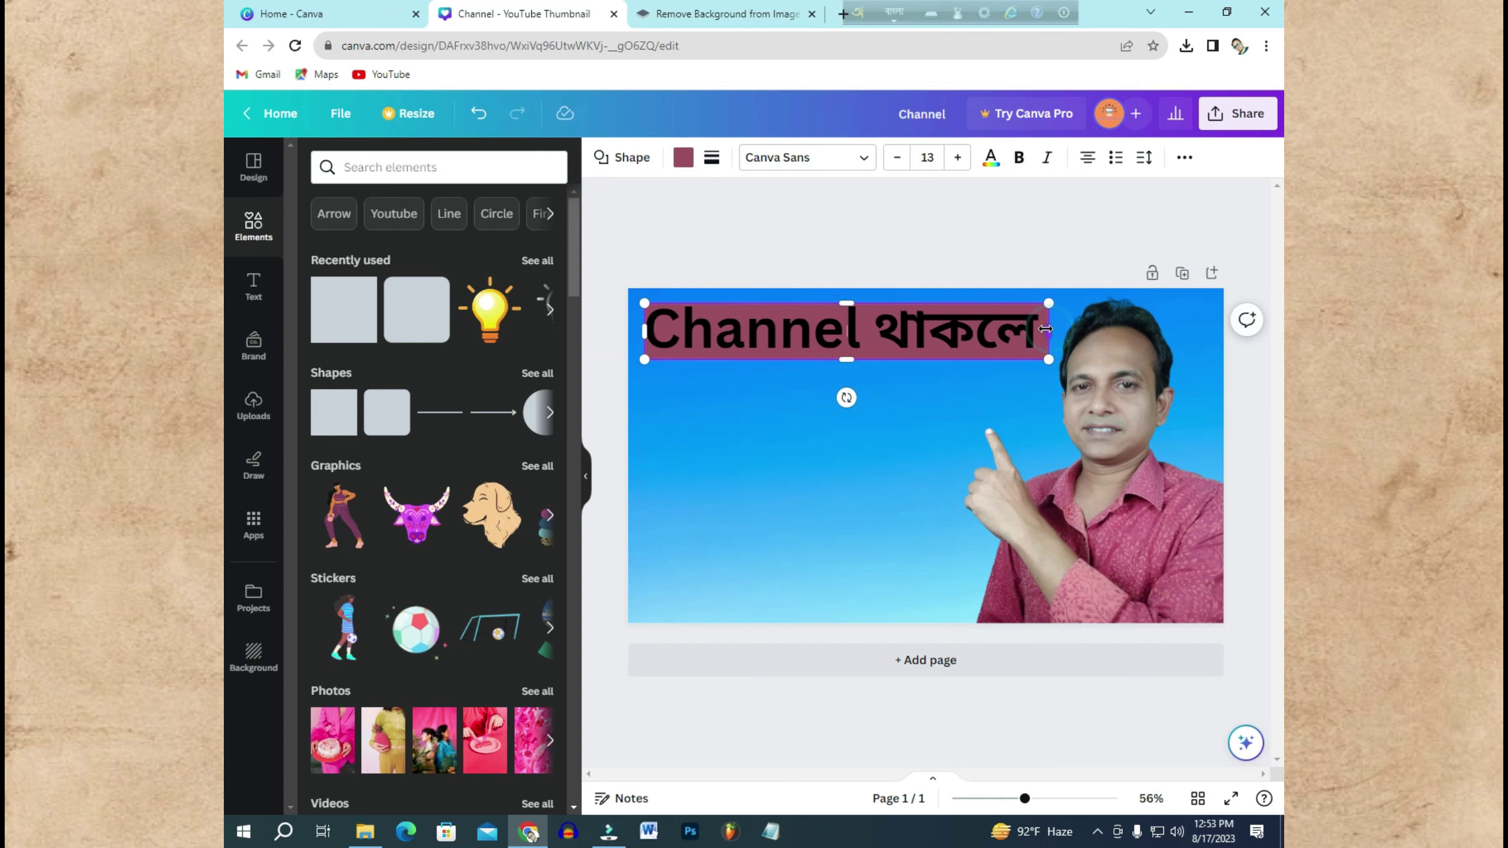
pyautogui.moveTo(1046, 328); pyautogui.dragTo(1045, 329)
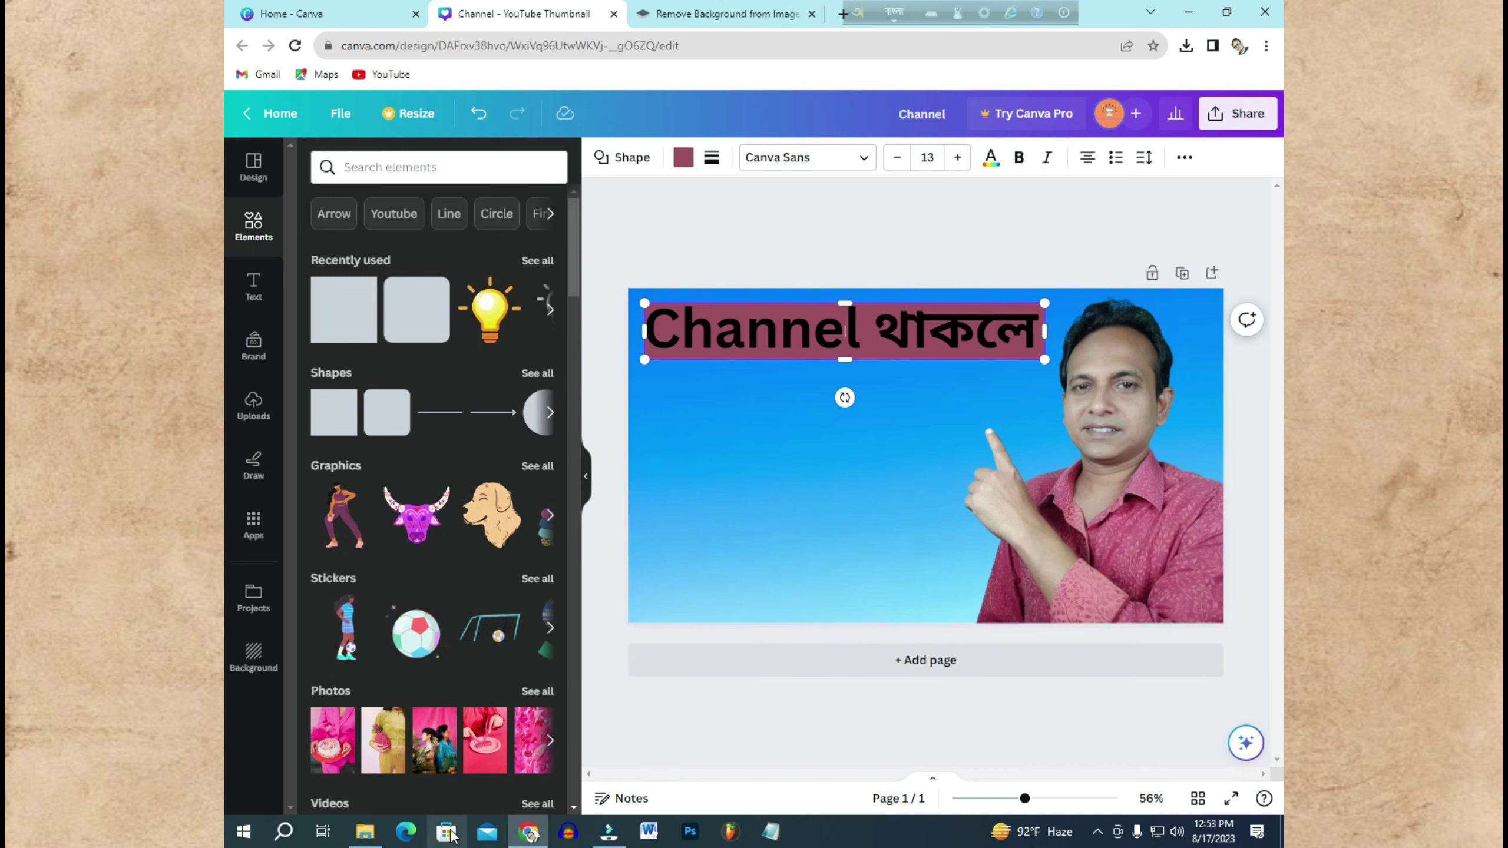
# Step: Open the sample thumbnail "Add a heading" from the desktop folder Cnva to examine its heading style, and return to the Canva design
pyautogui.click(372, 832)
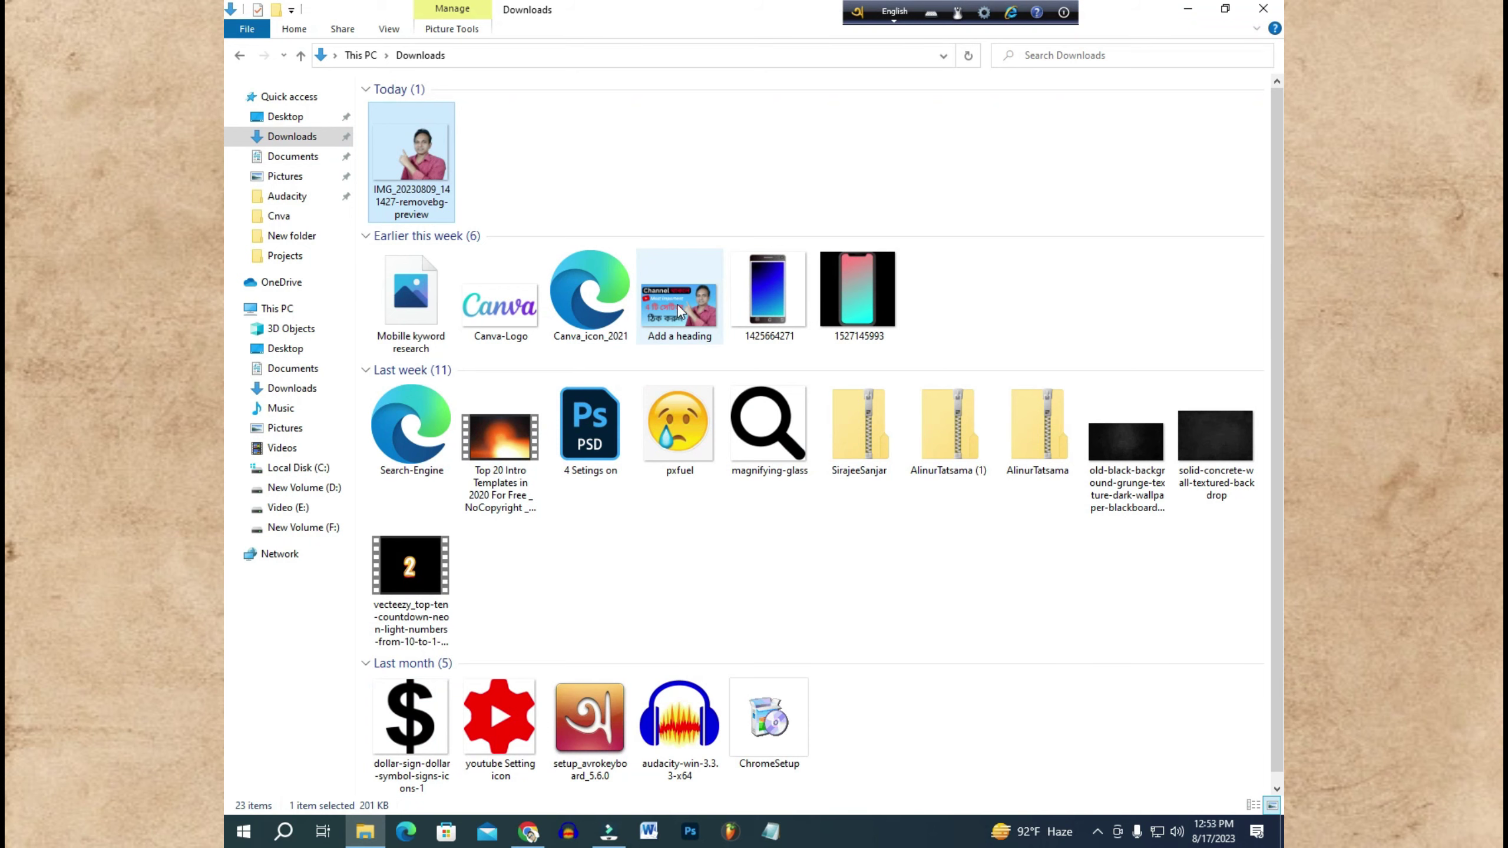
pyautogui.click(1187, 10)
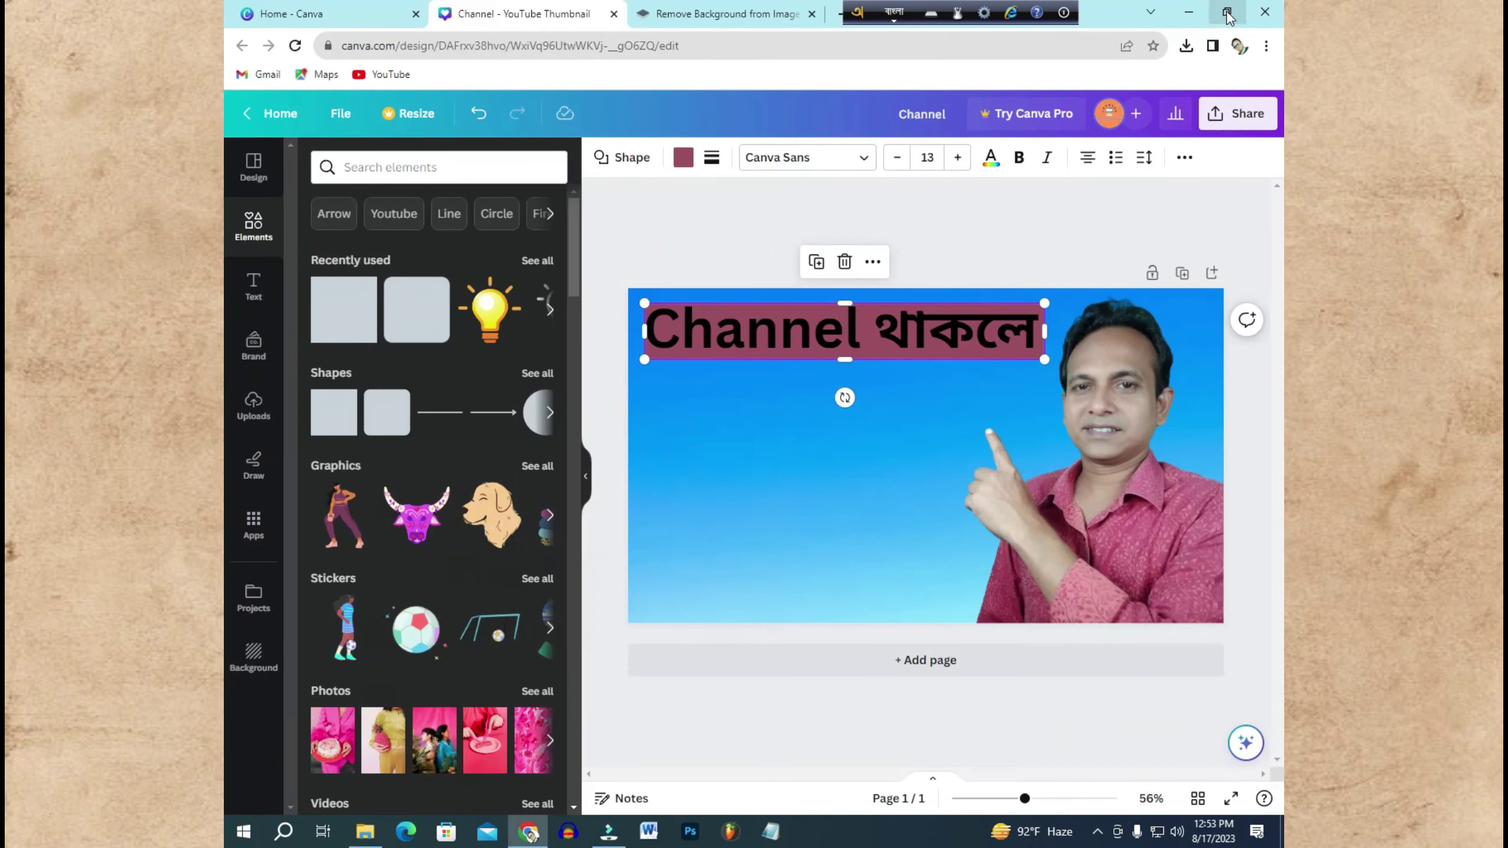
pyautogui.click(1189, 12)
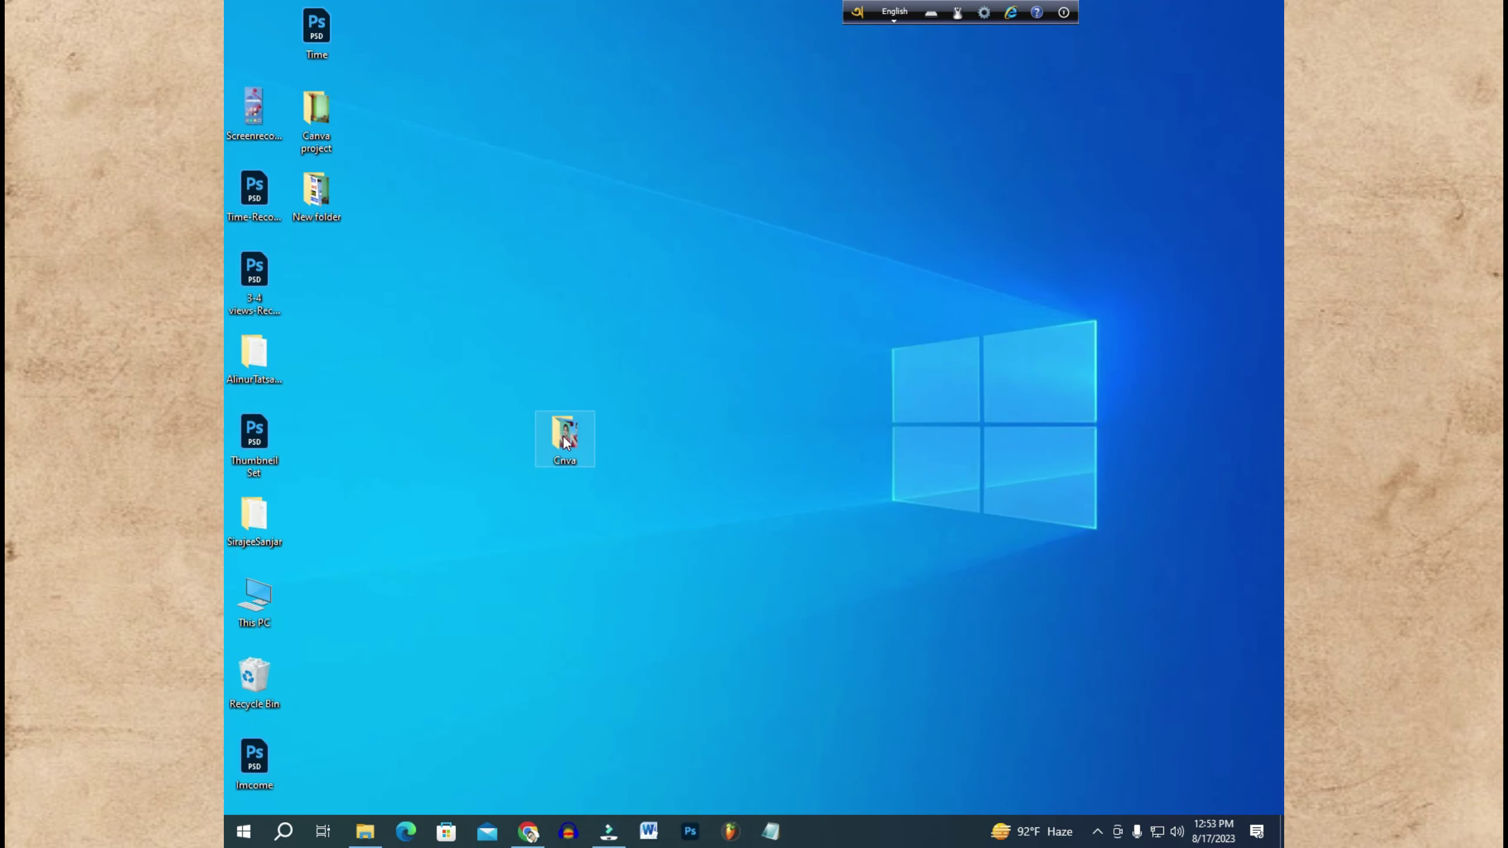
pyautogui.doubleClick(569, 438)
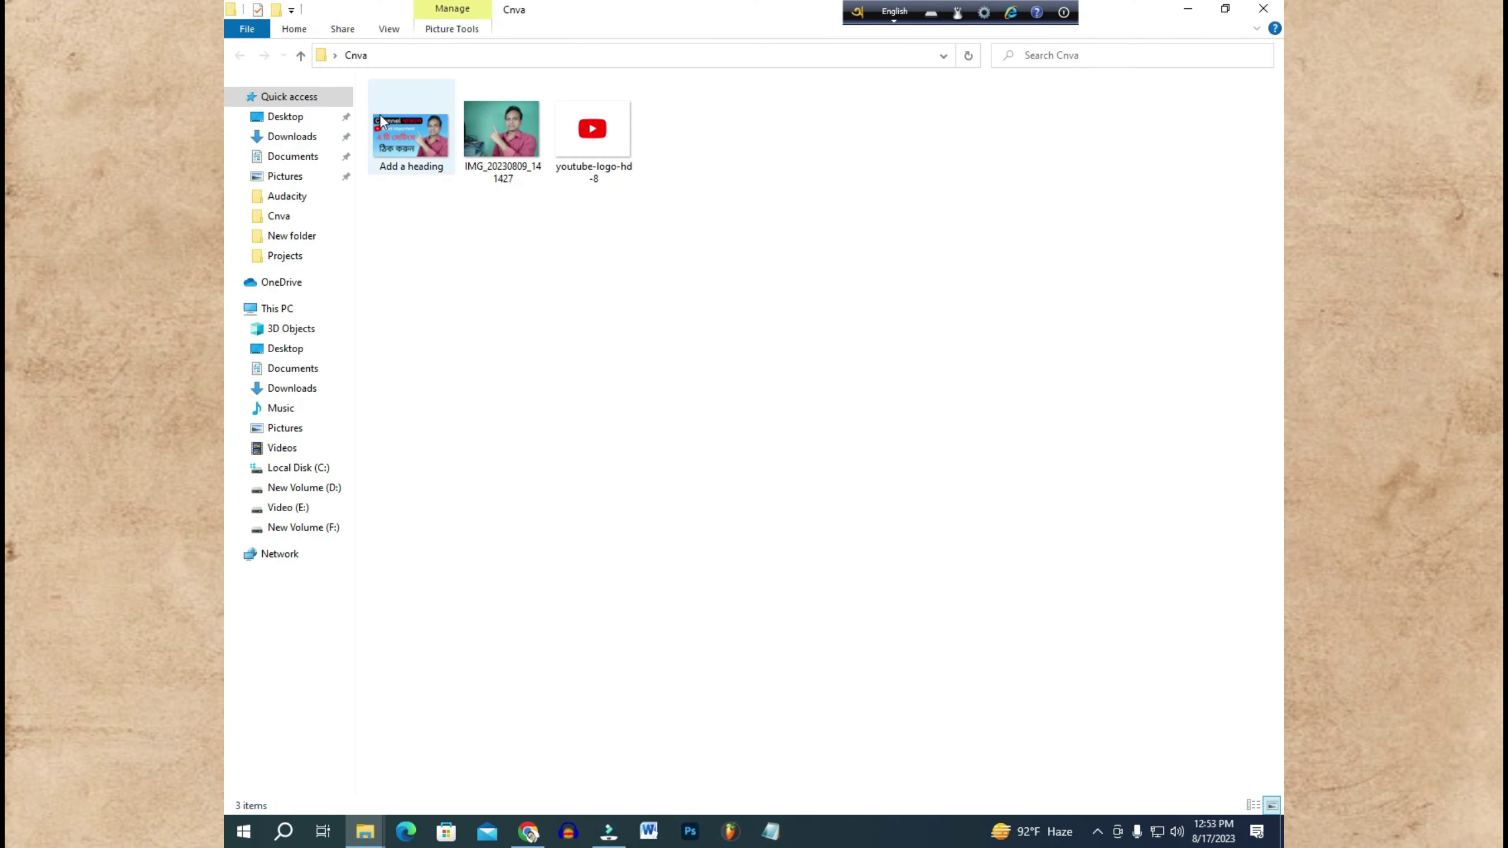
pyautogui.click(404, 148)
pyautogui.doubleClick(403, 145)
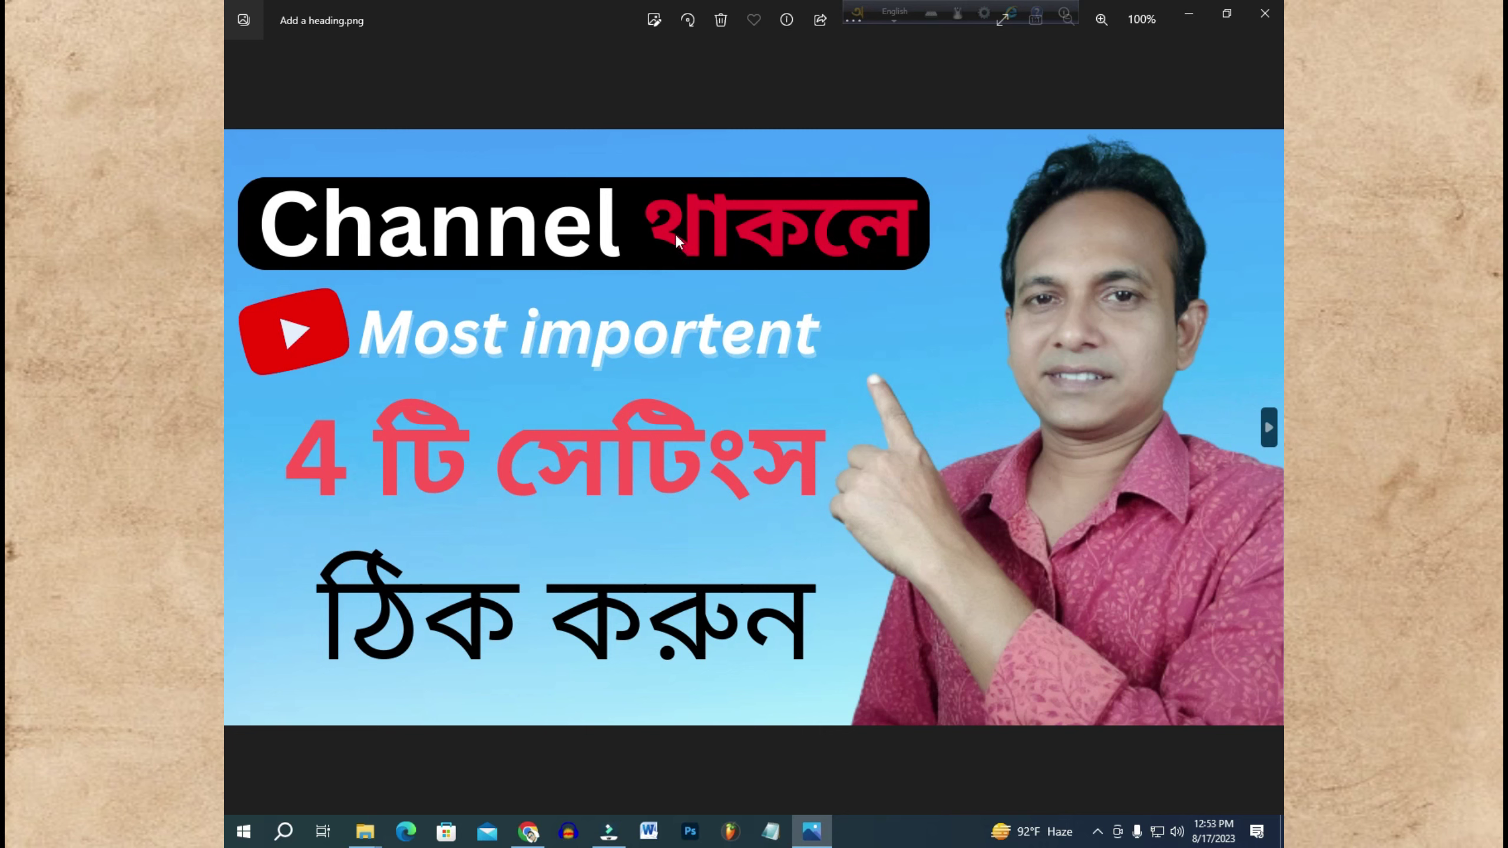
pyautogui.click(1186, 13)
pyautogui.click(1188, 10)
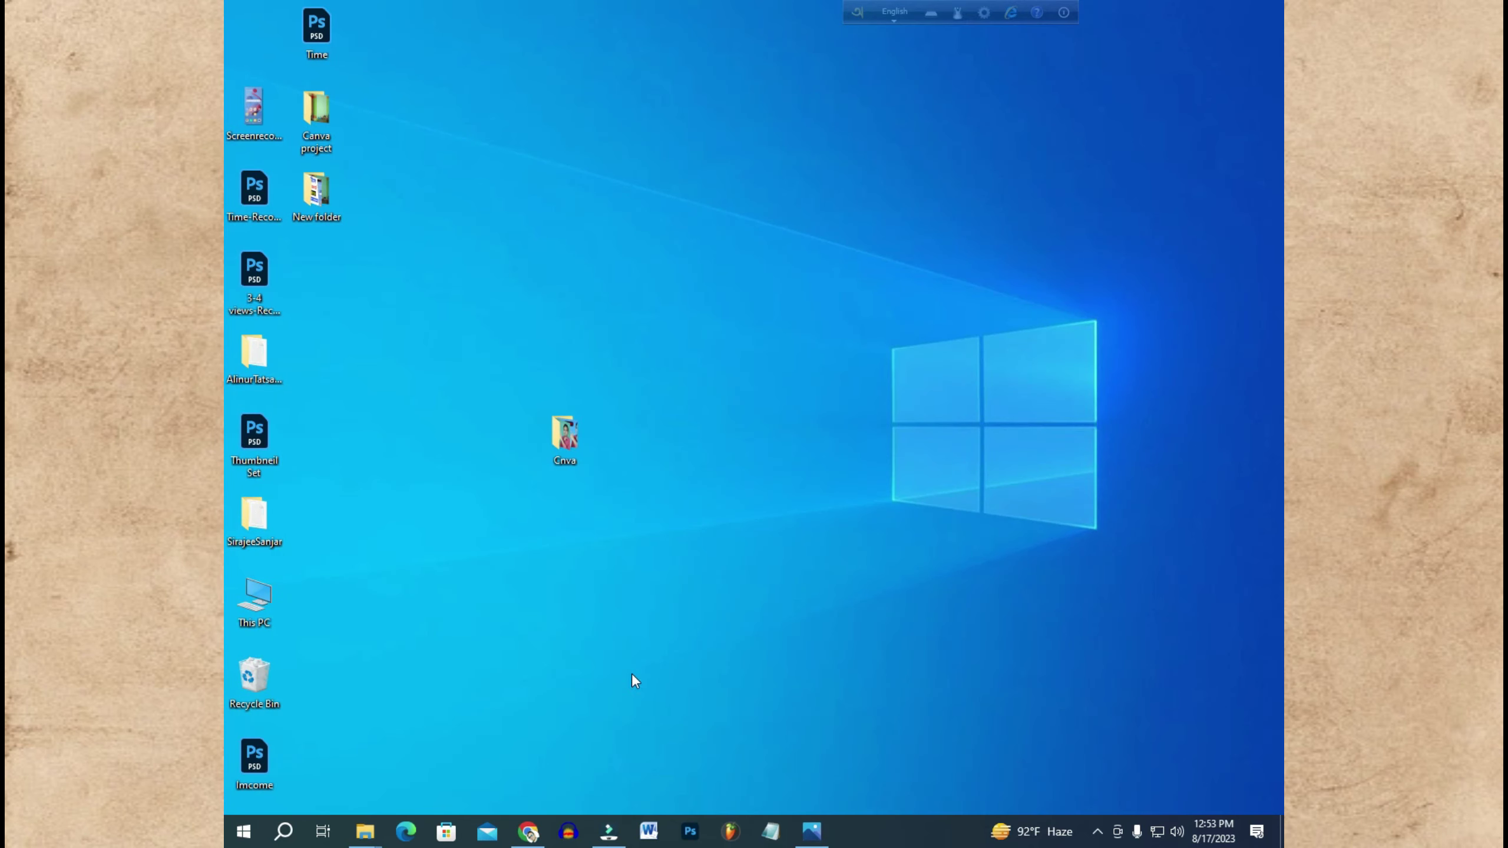
pyautogui.click(529, 833)
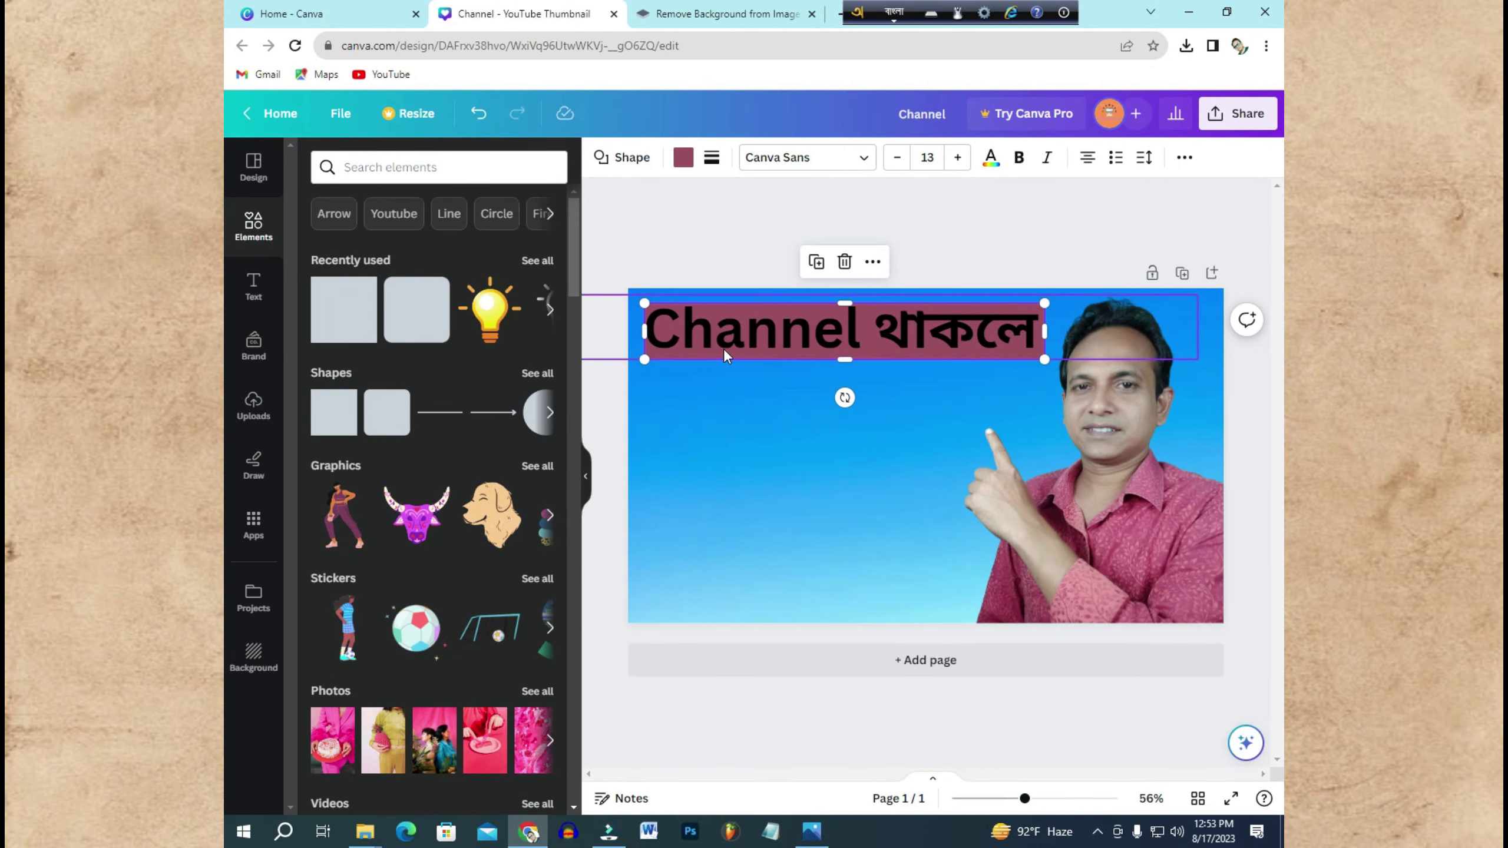
pyautogui.click(739, 461)
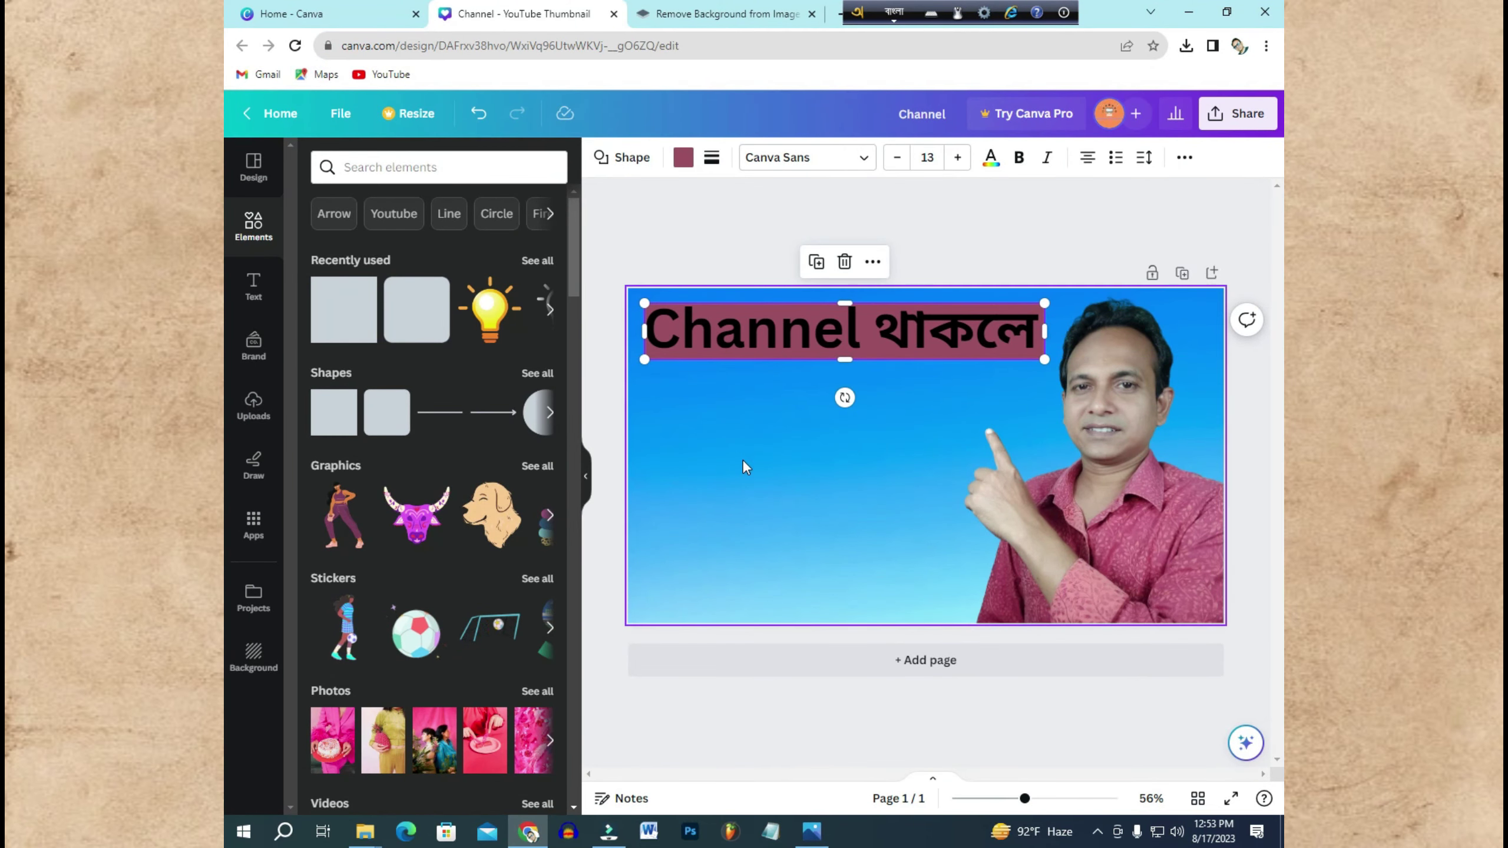
pyautogui.click(767, 332)
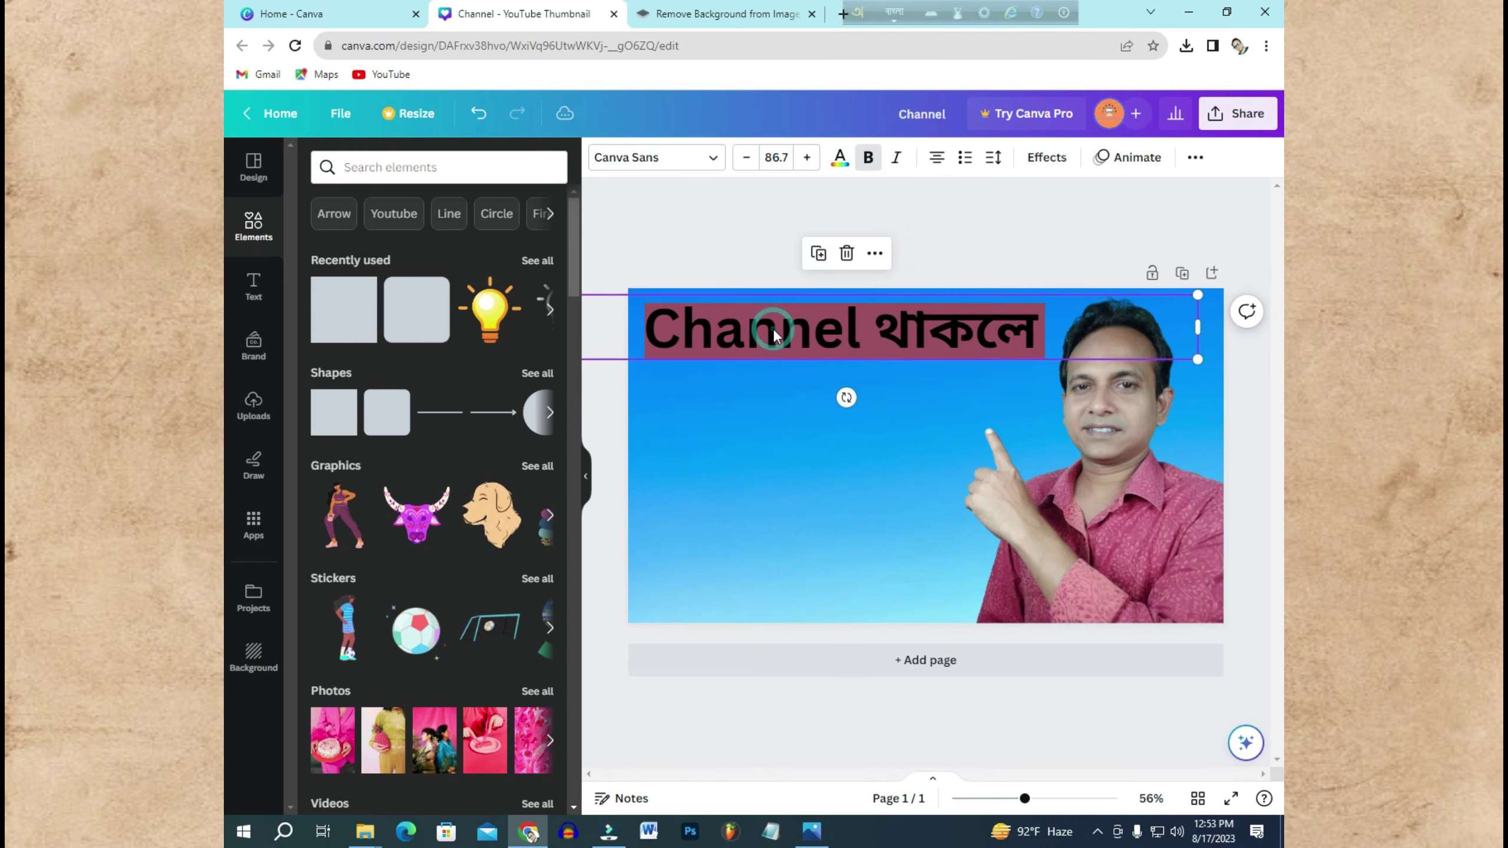
pyautogui.click(711, 338)
pyautogui.doubleClick(810, 331)
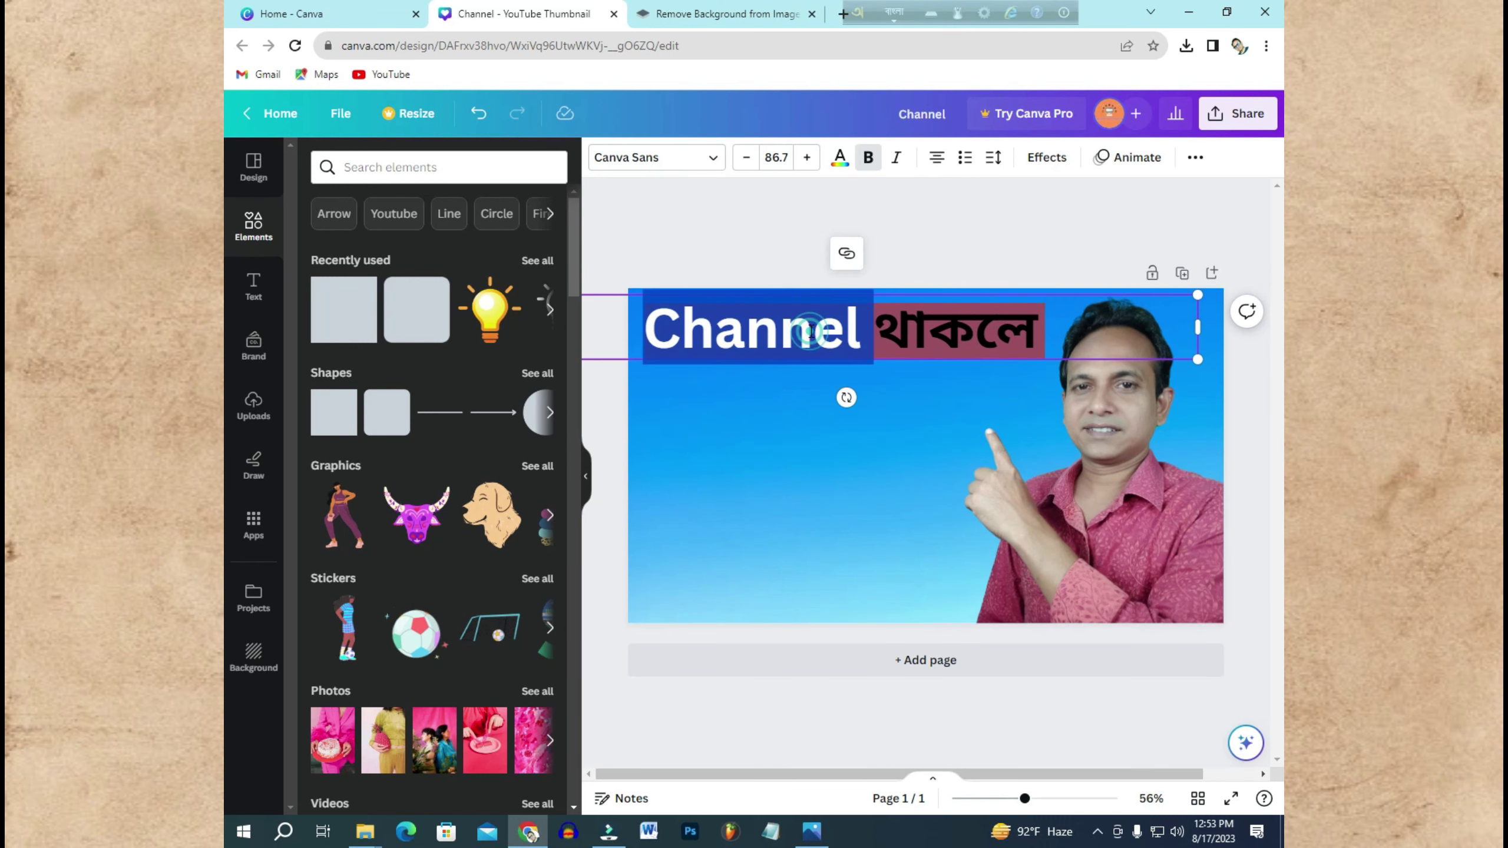
pyautogui.click(977, 340)
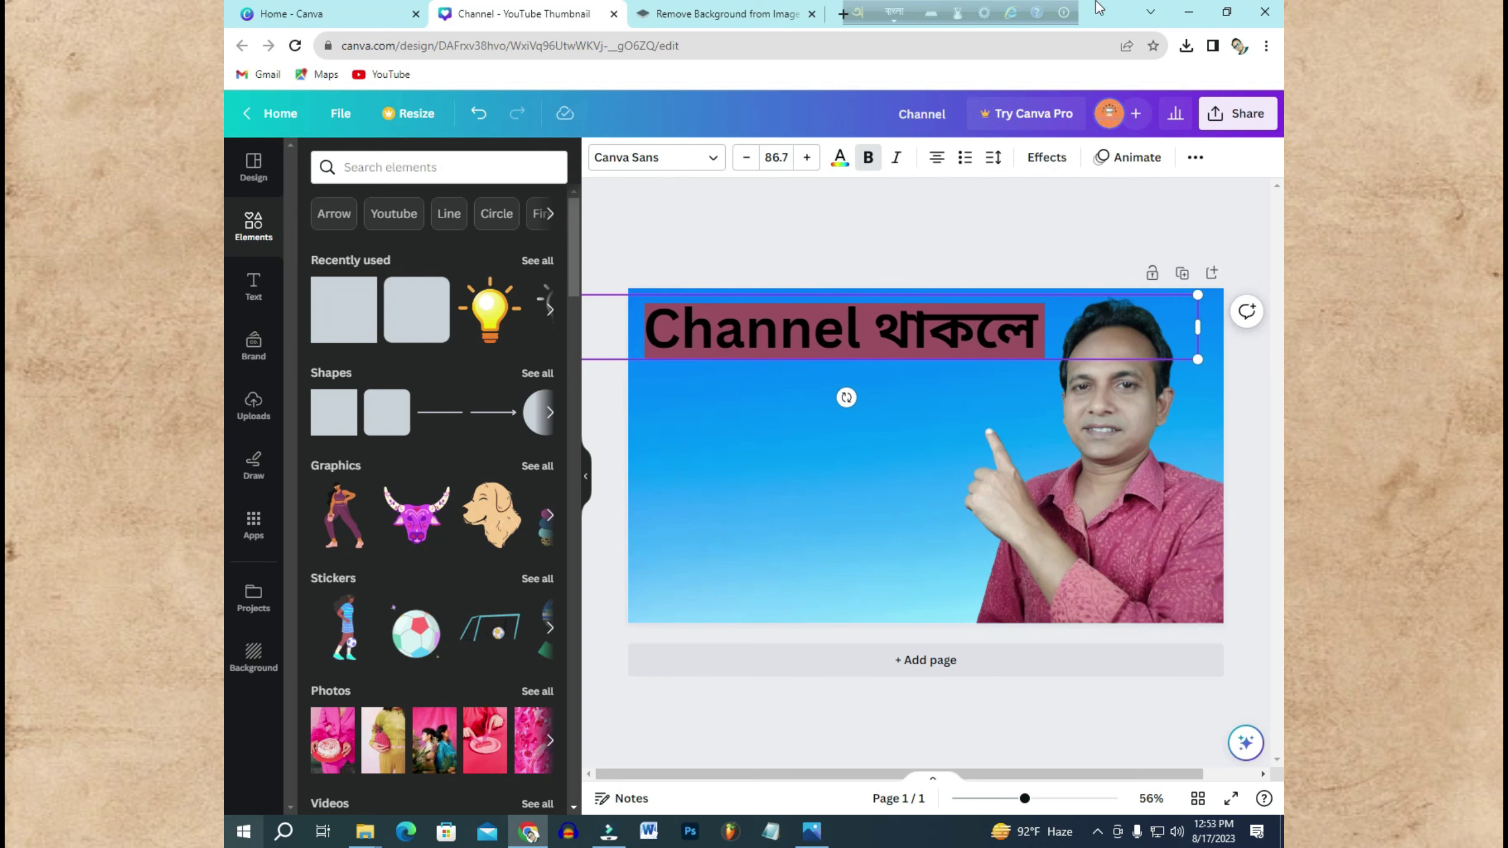
pyautogui.click(765, 575)
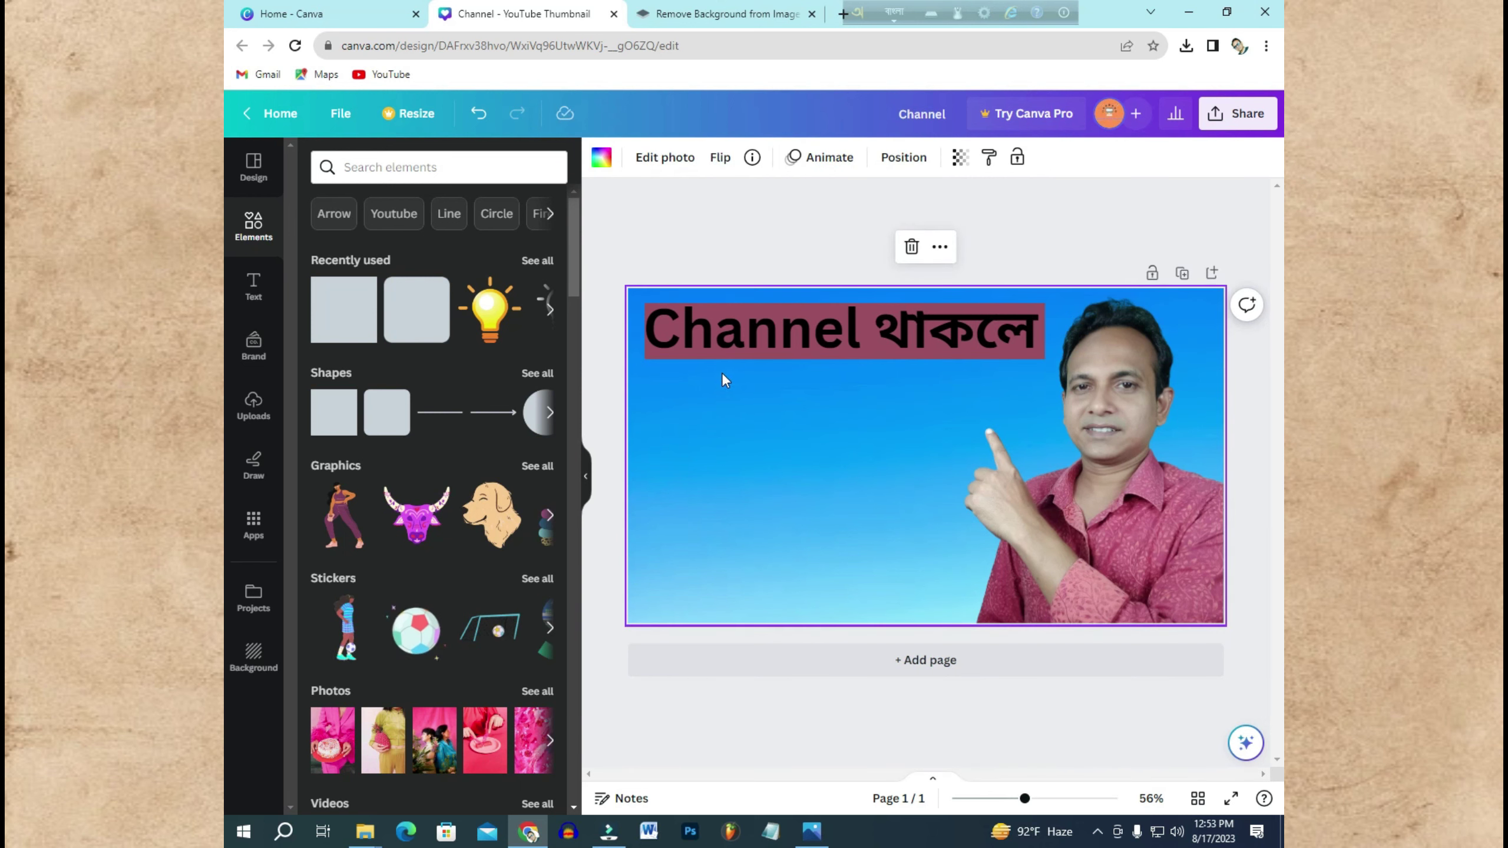
pyautogui.click(715, 350)
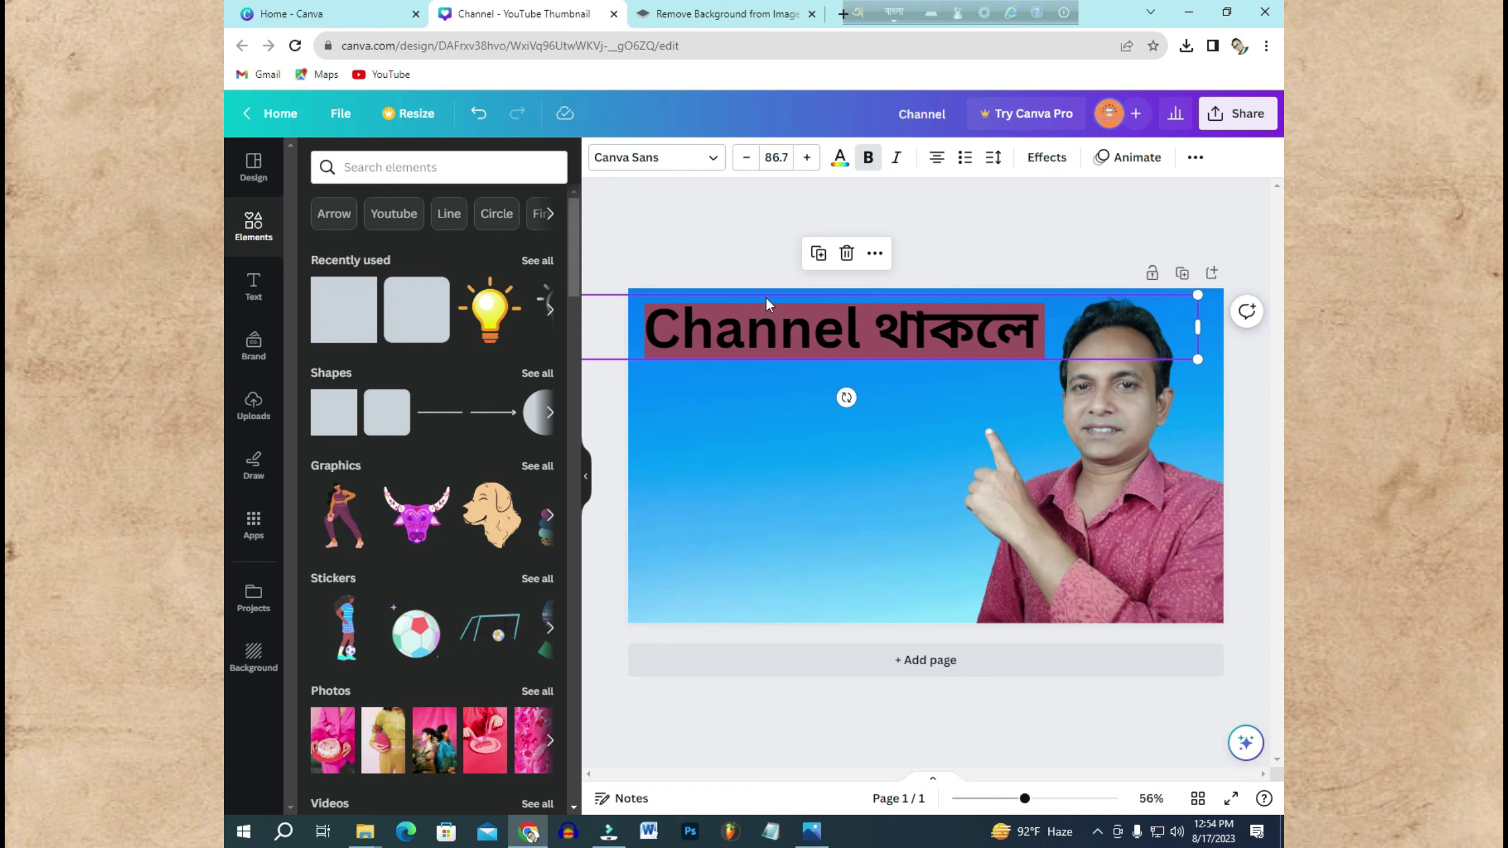
# Step: Select the rectangle behind the heading from the page's layer list, fill it with black (#000000), and select the heading text
pyautogui.click(807, 532)
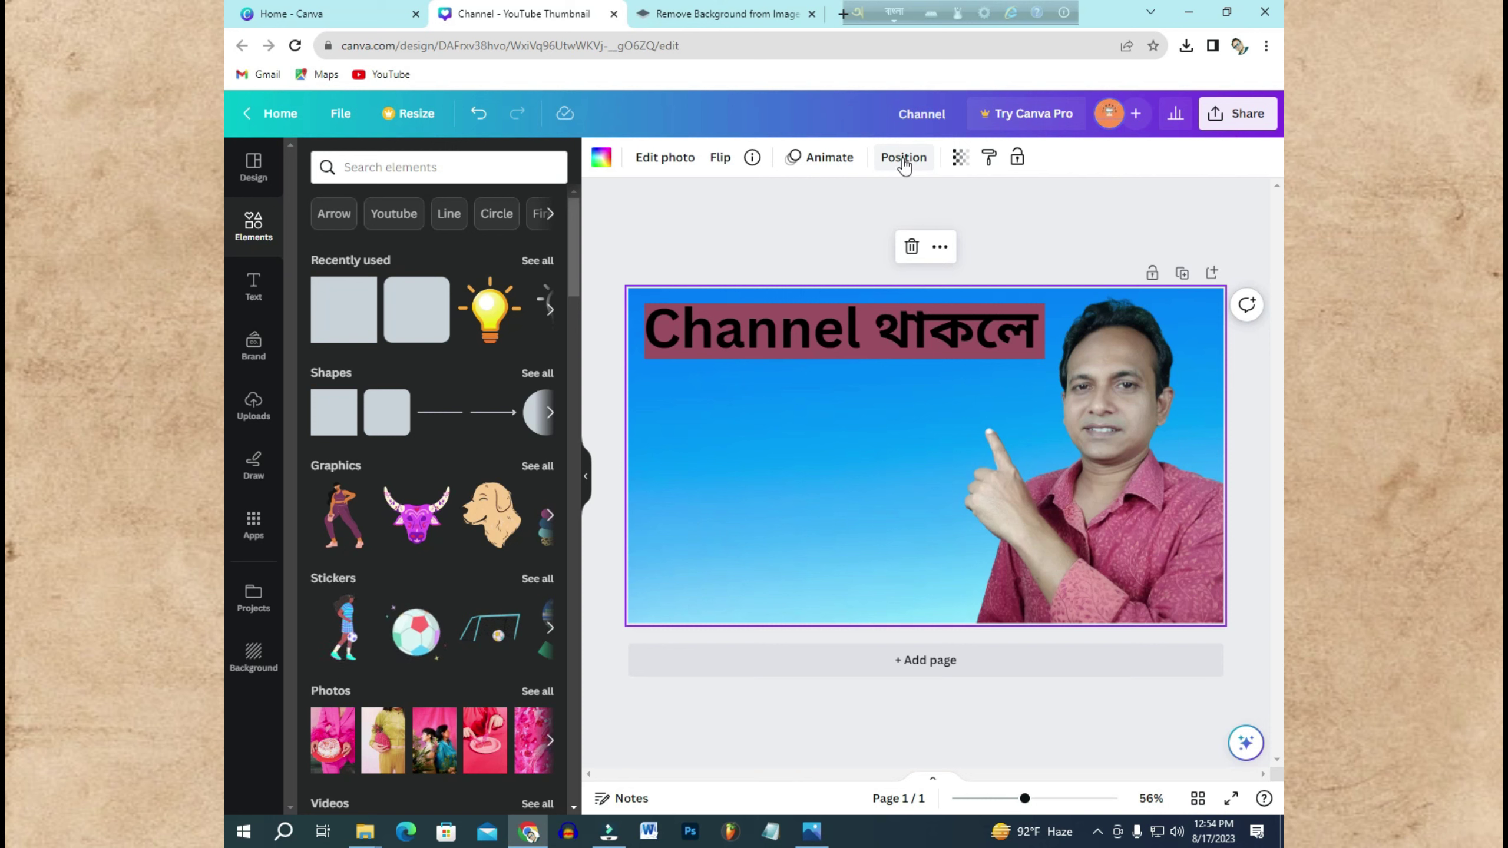
pyautogui.click(903, 159)
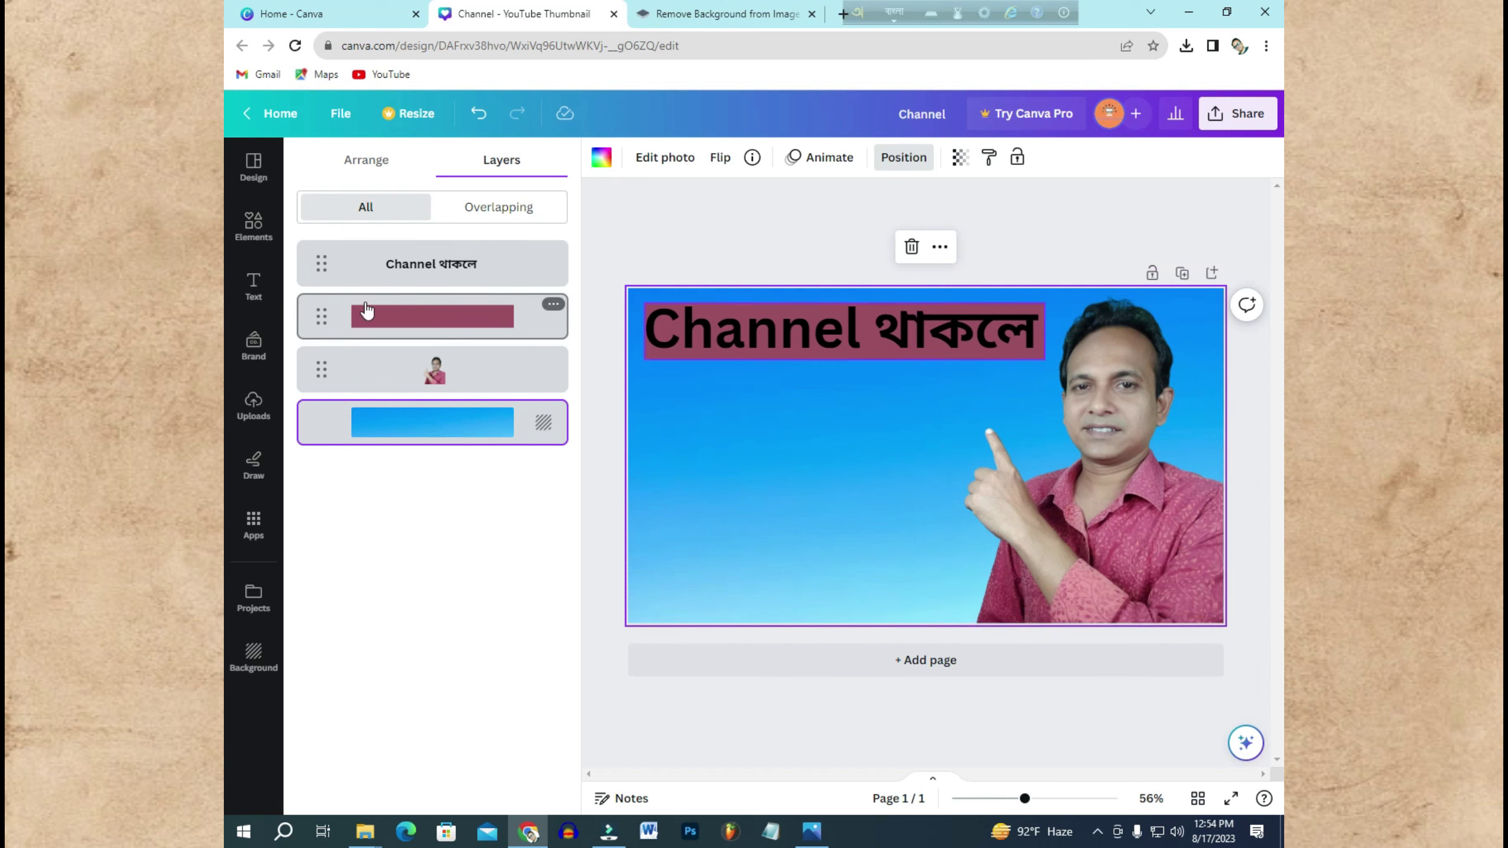
pyautogui.click(432, 326)
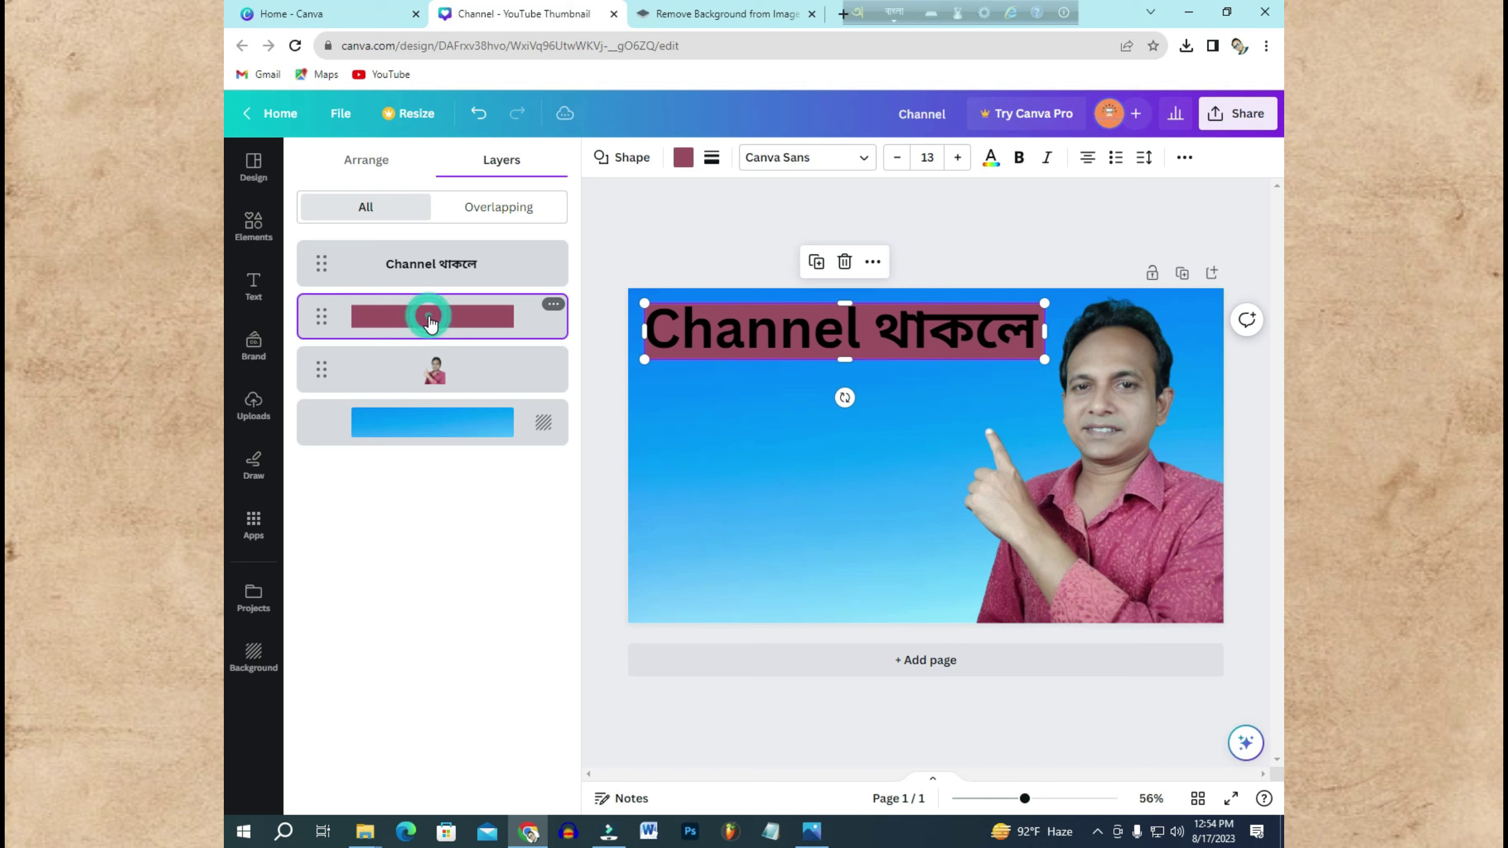
pyautogui.click(683, 160)
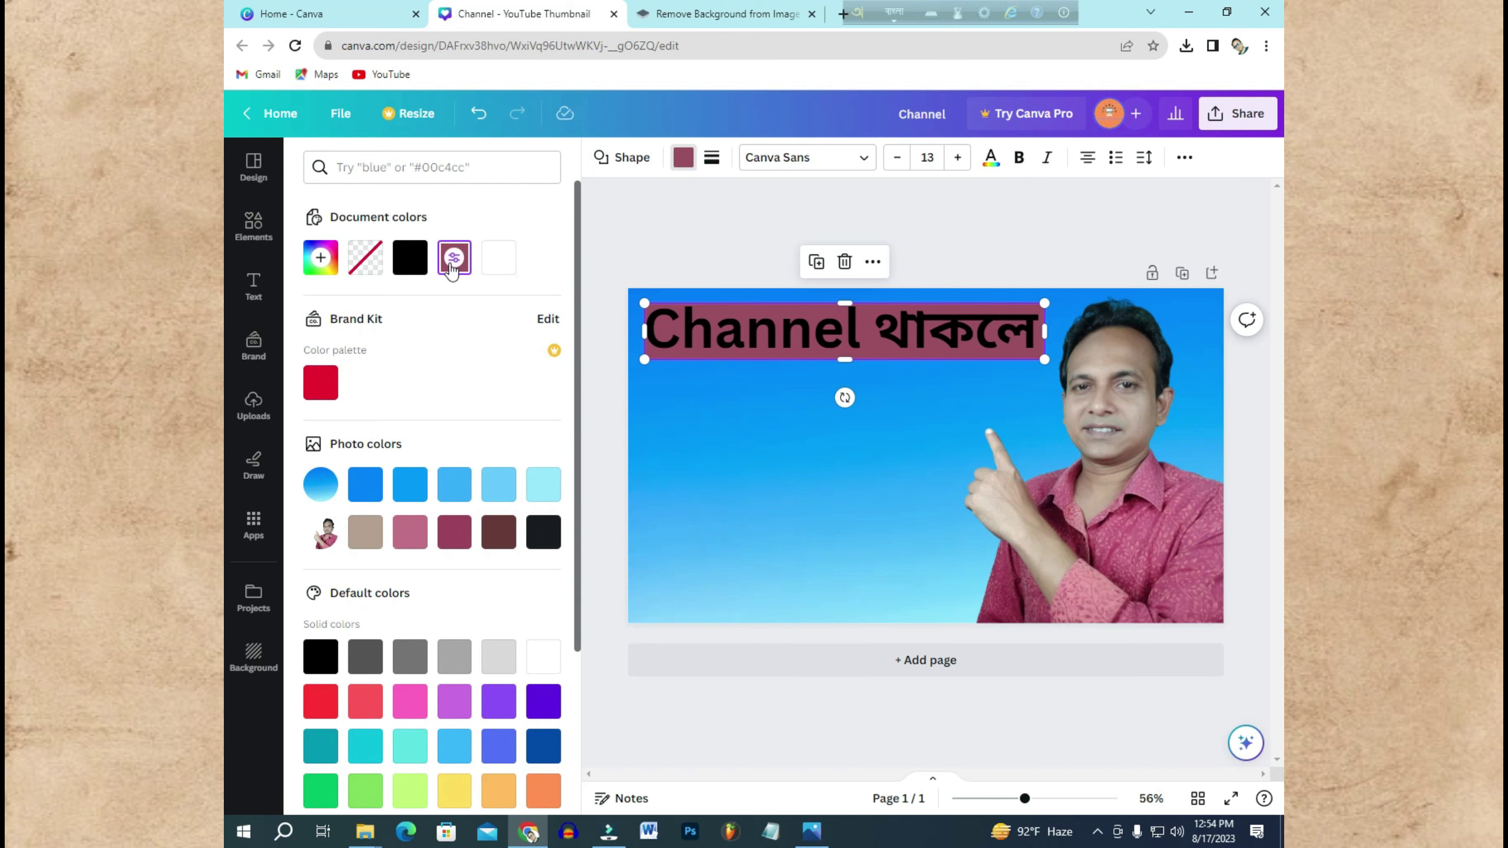
pyautogui.scroll(-4, 446, 327)
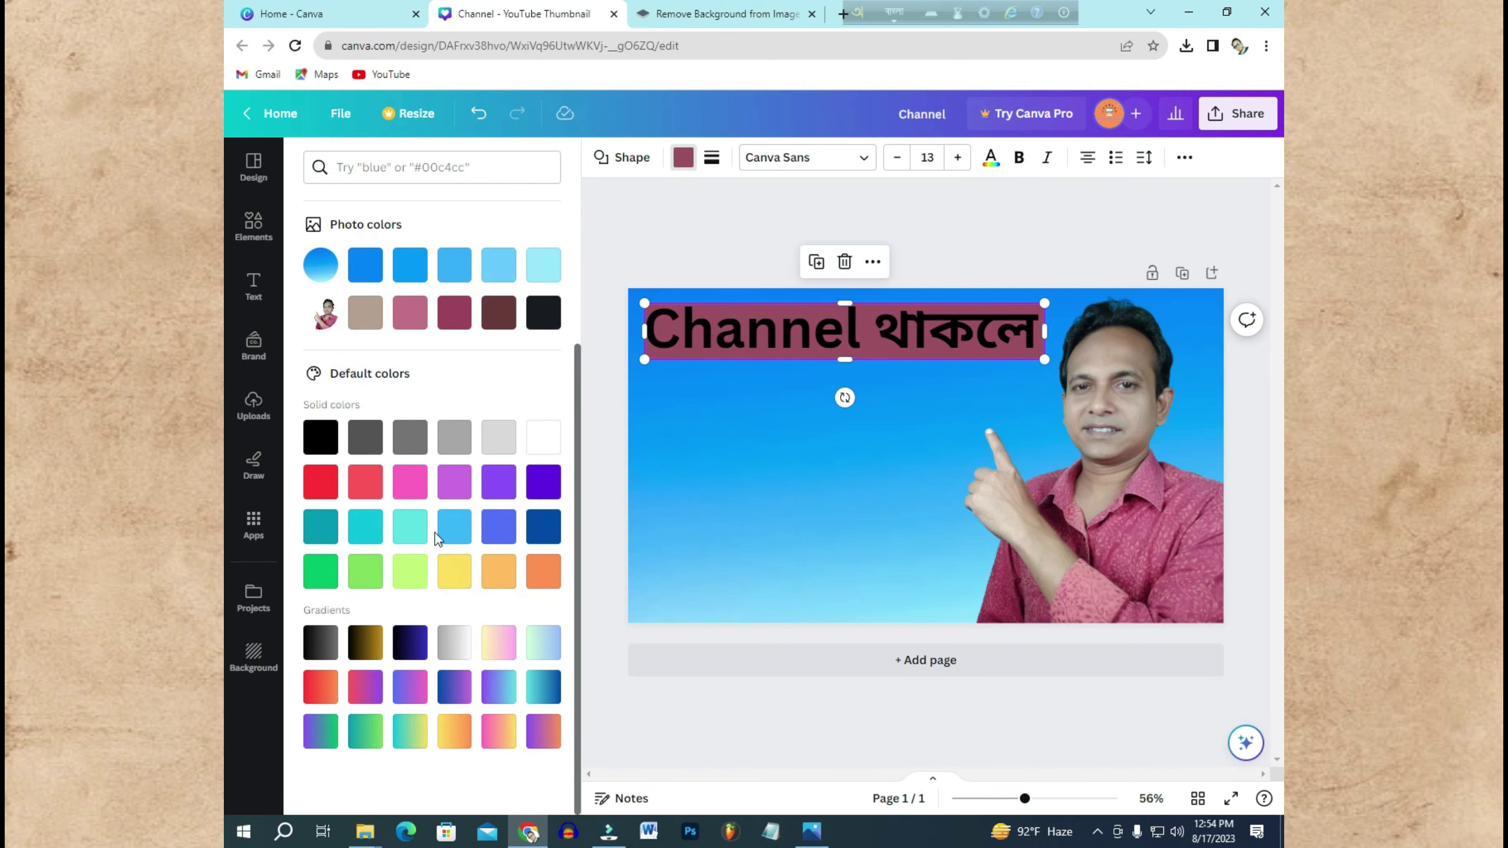
pyautogui.scroll(4, 435, 534)
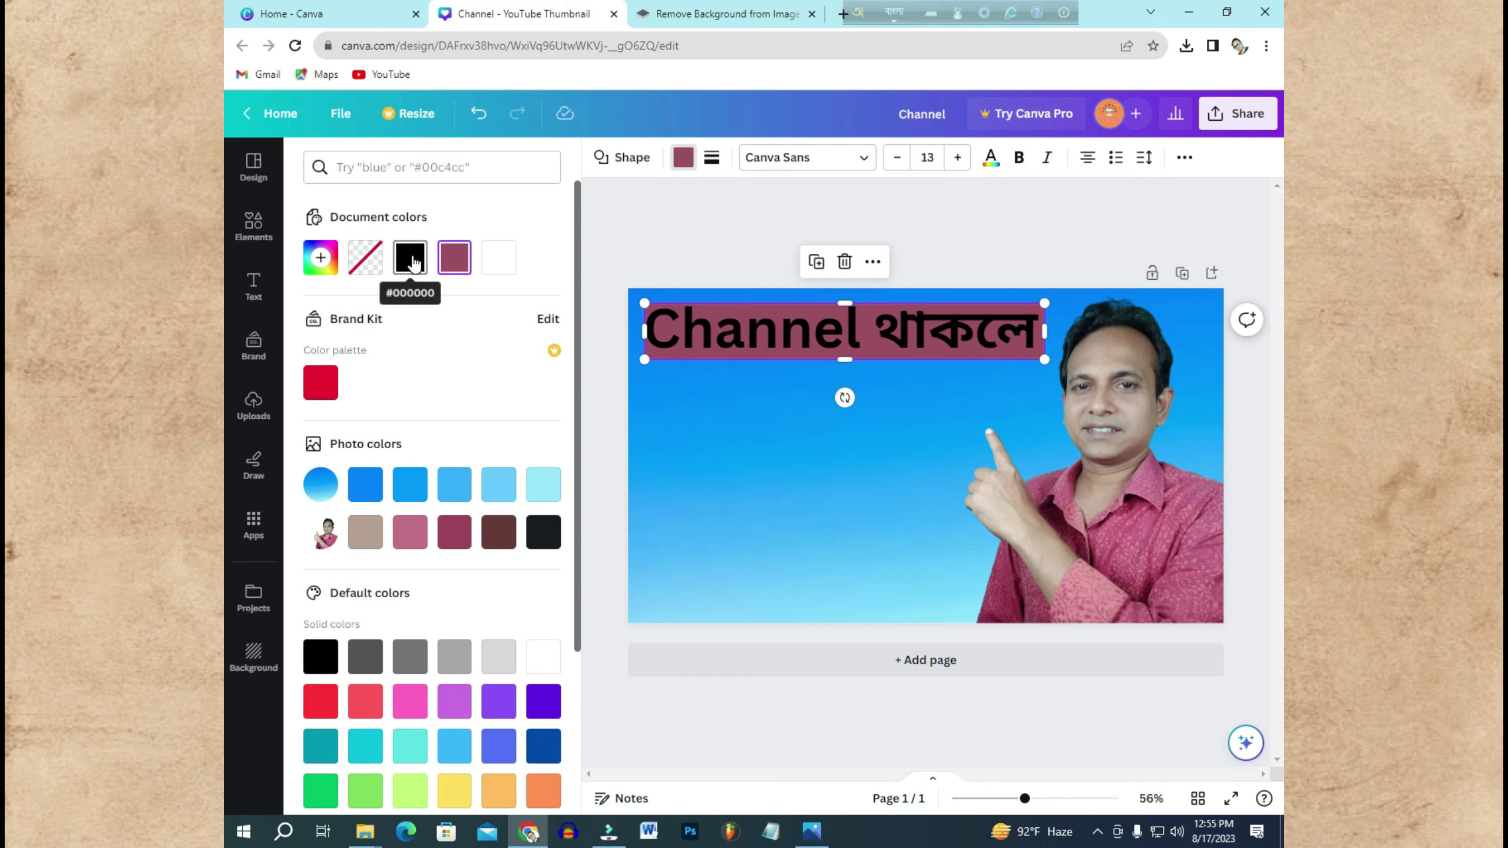
pyautogui.click(414, 262)
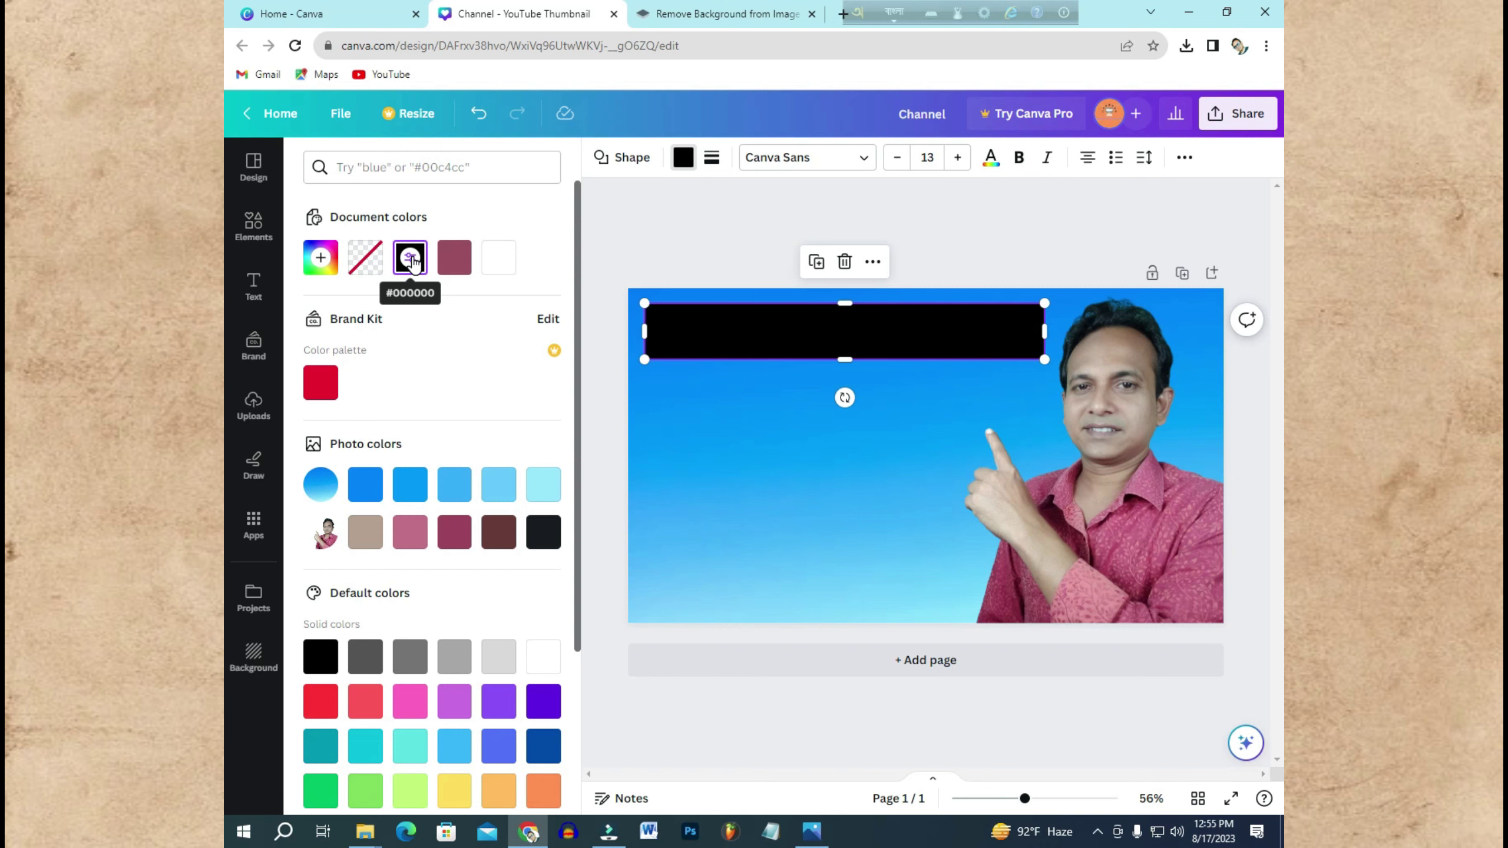
pyautogui.click(822, 331)
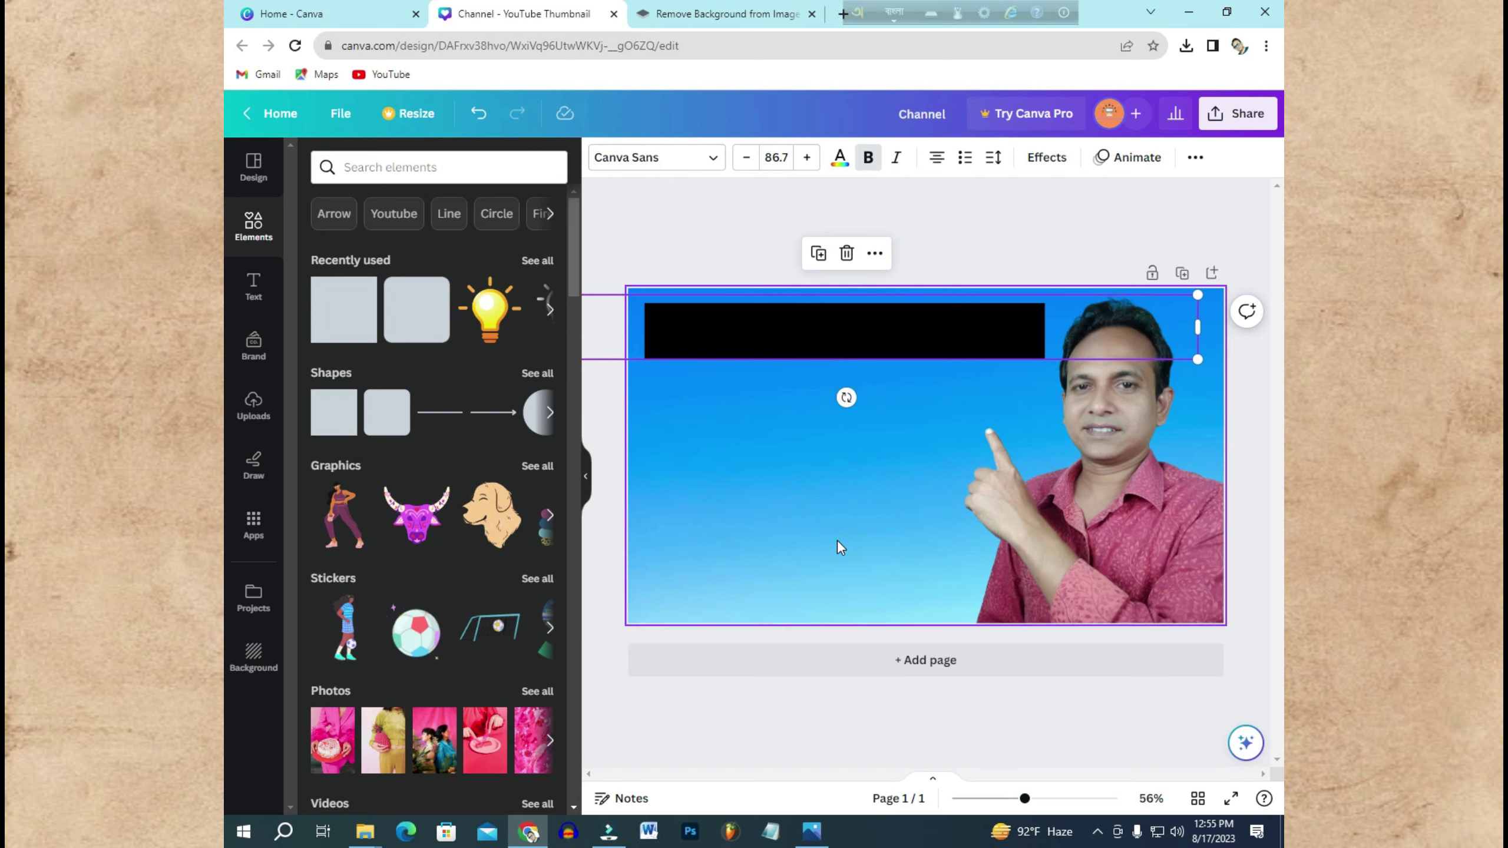
# Step: Select the heading text from the page's layer list and color it with the brand kit's red
pyautogui.click(749, 618)
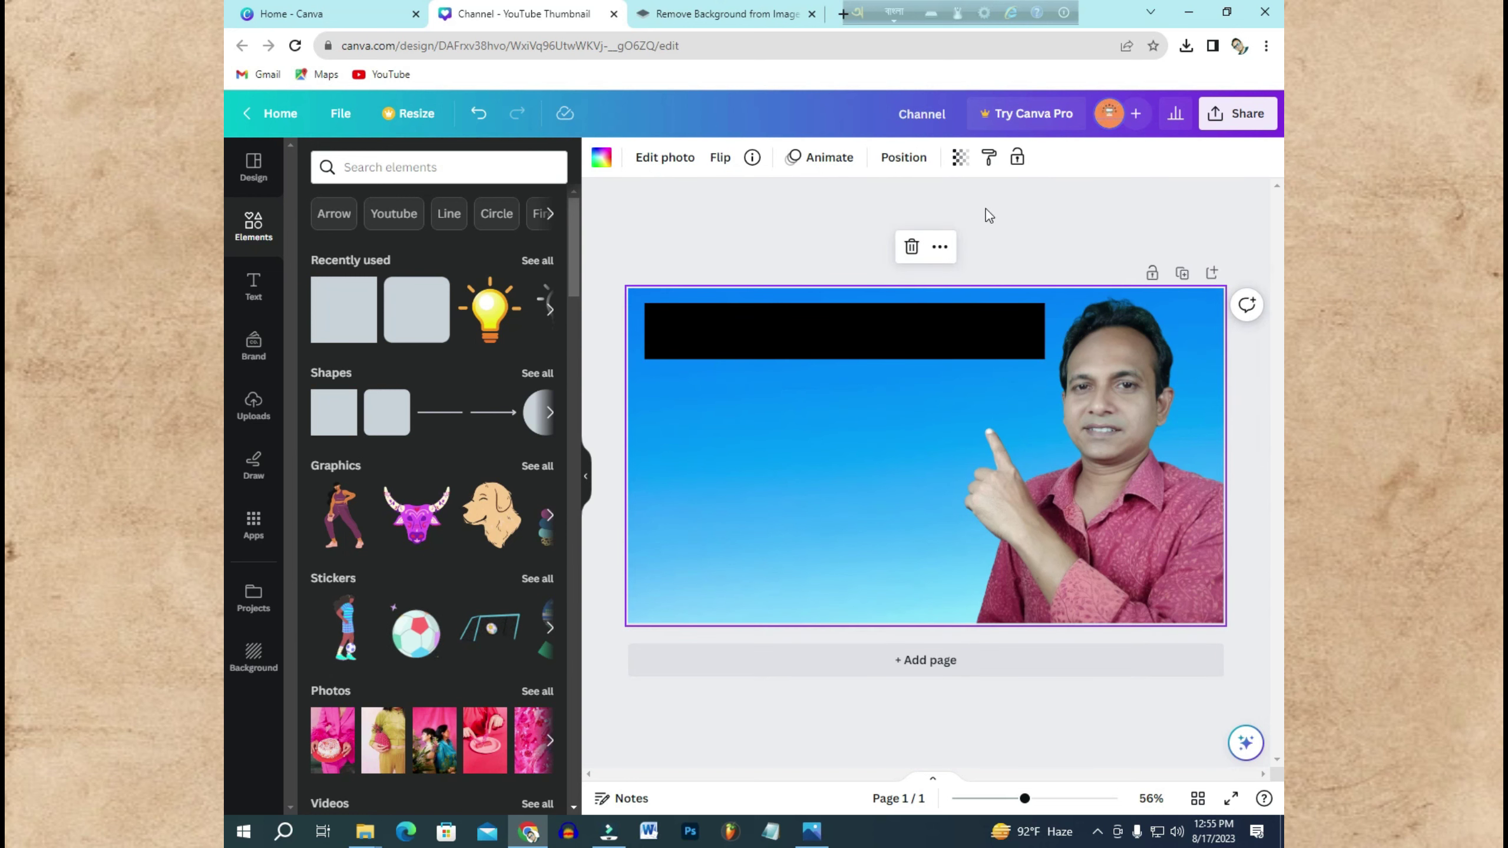
pyautogui.click(906, 159)
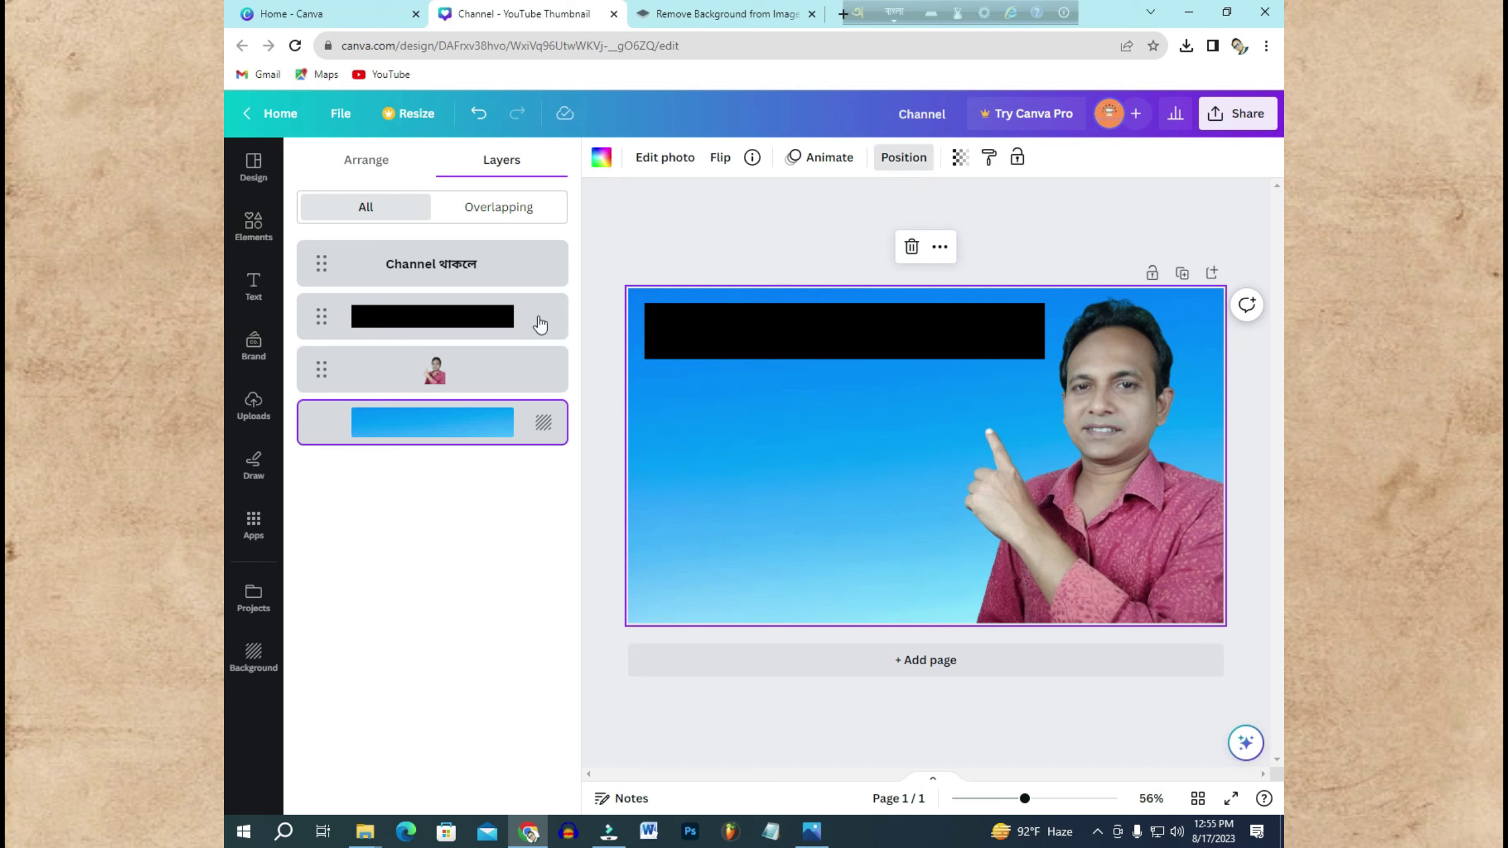
pyautogui.click(433, 269)
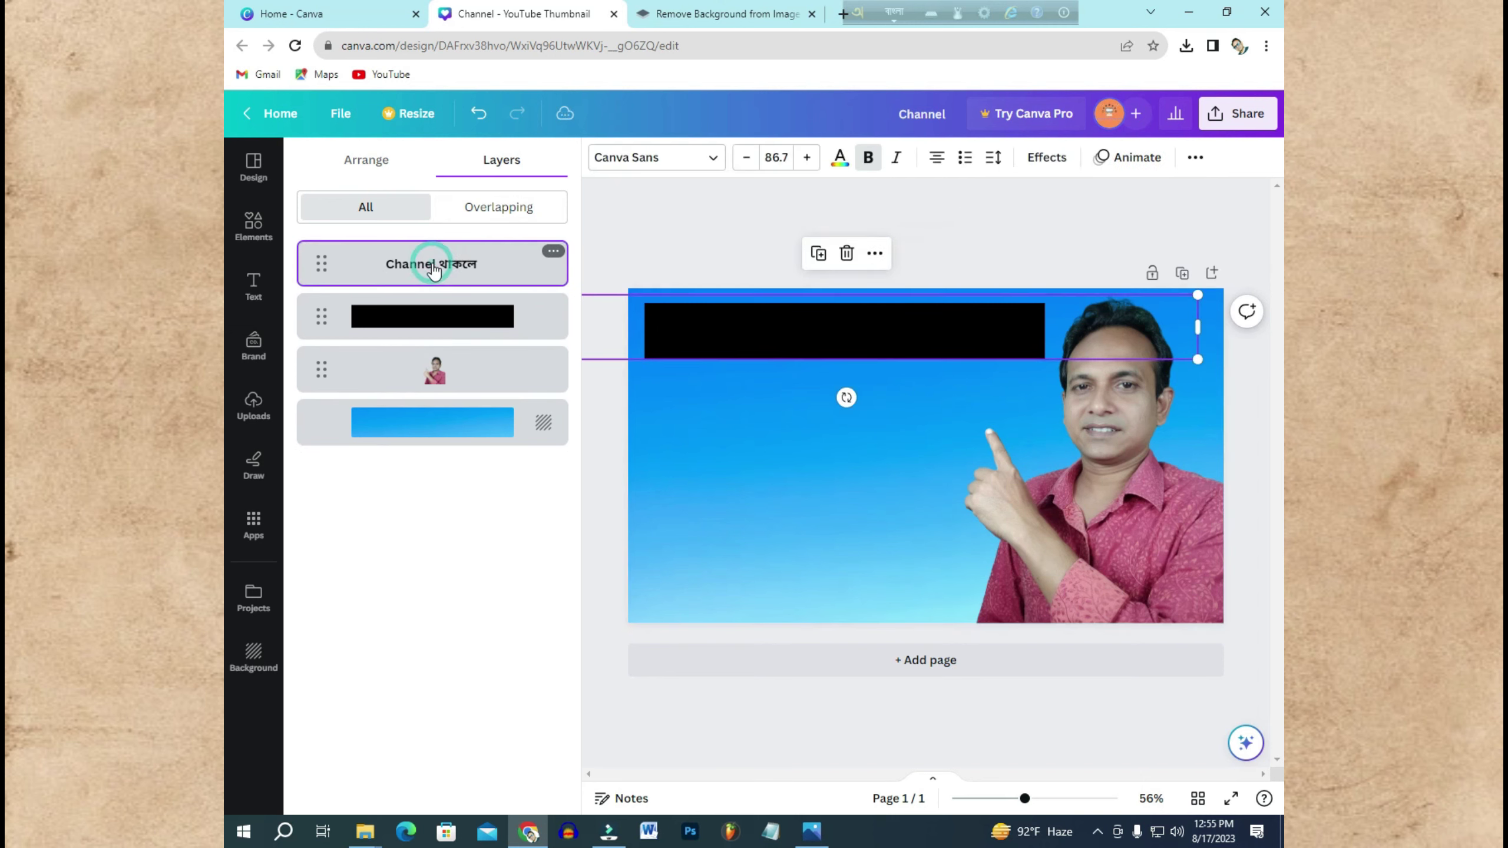
pyautogui.click(839, 170)
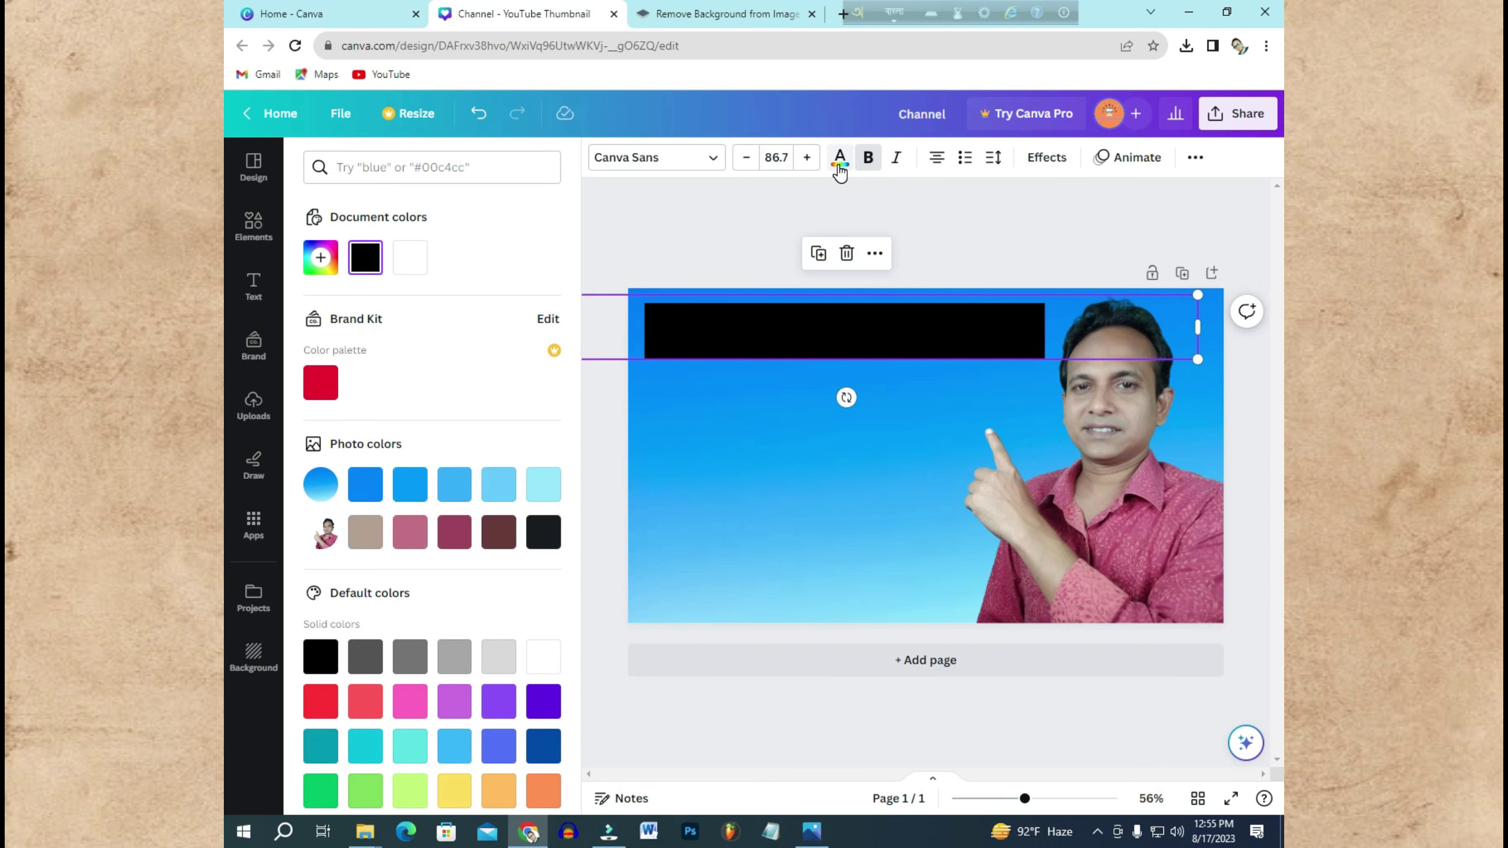
pyautogui.click(321, 385)
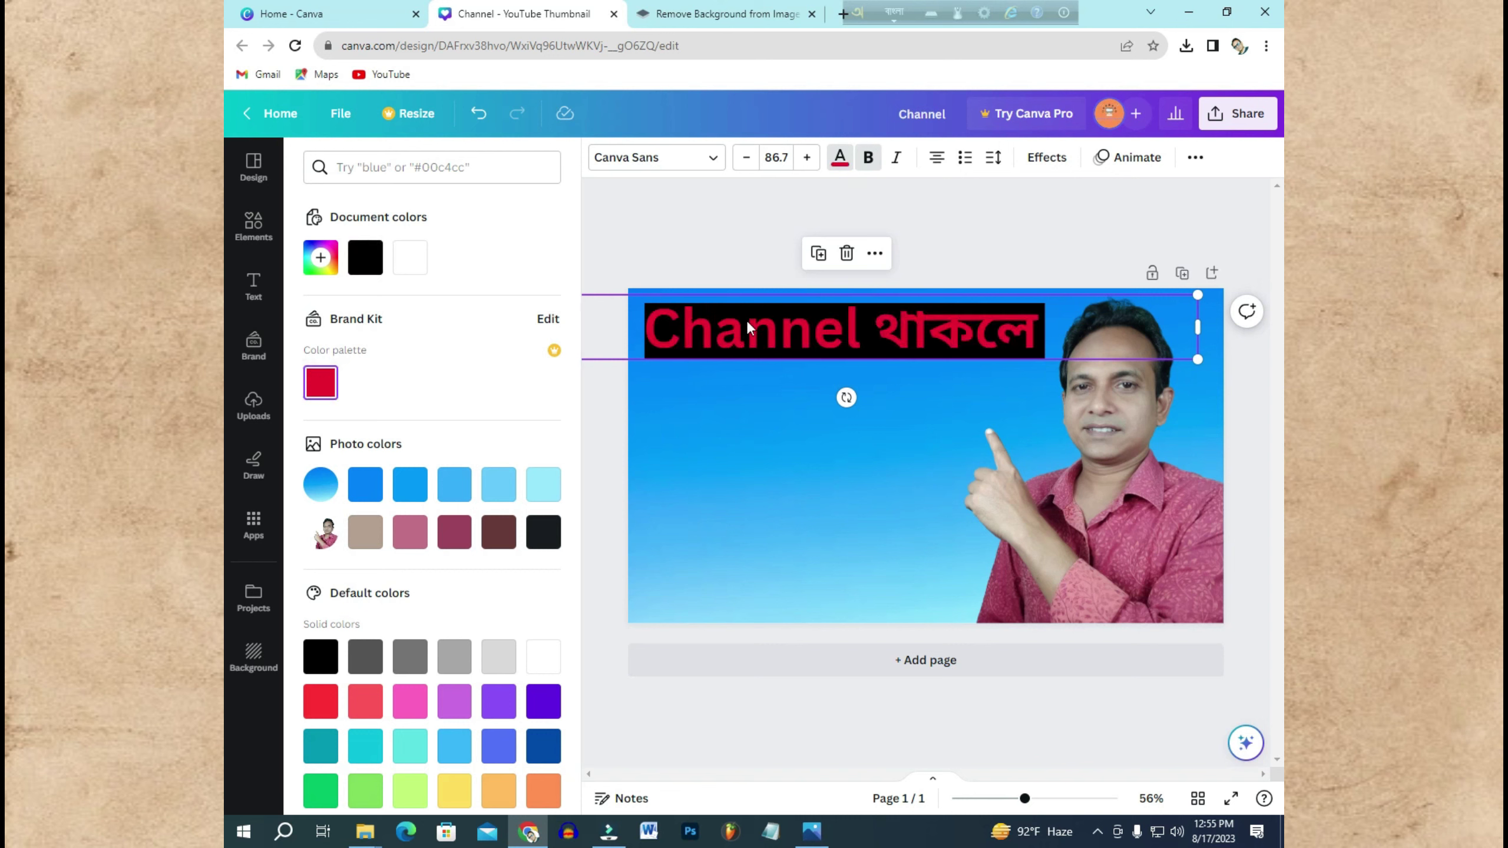
# Step: Recolor only the word "Channel" in the heading to white
pyautogui.click(859, 340)
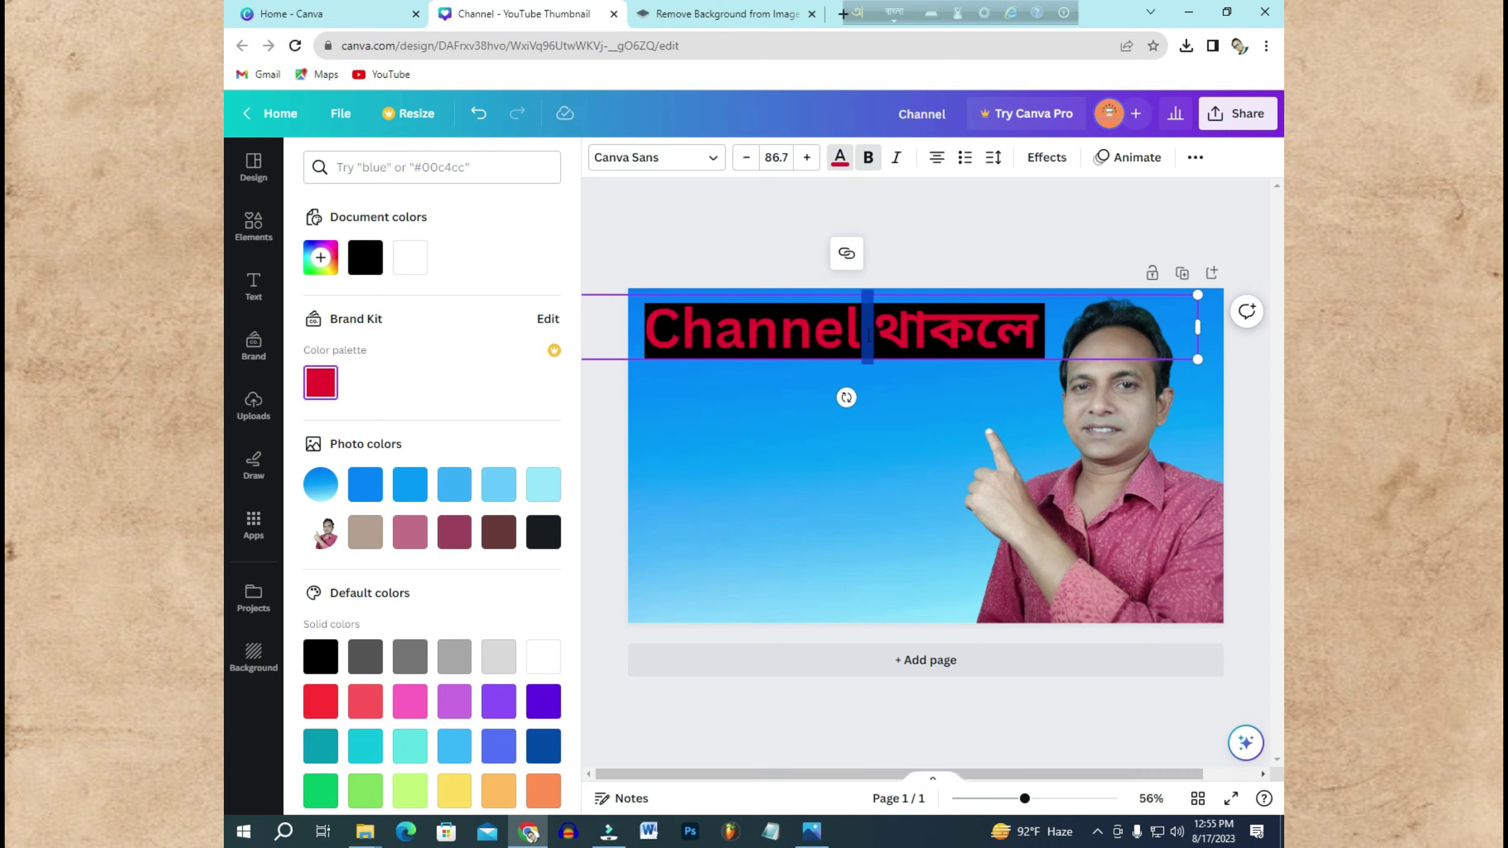
pyautogui.moveTo(859, 340); pyautogui.dragTo(790, 275)
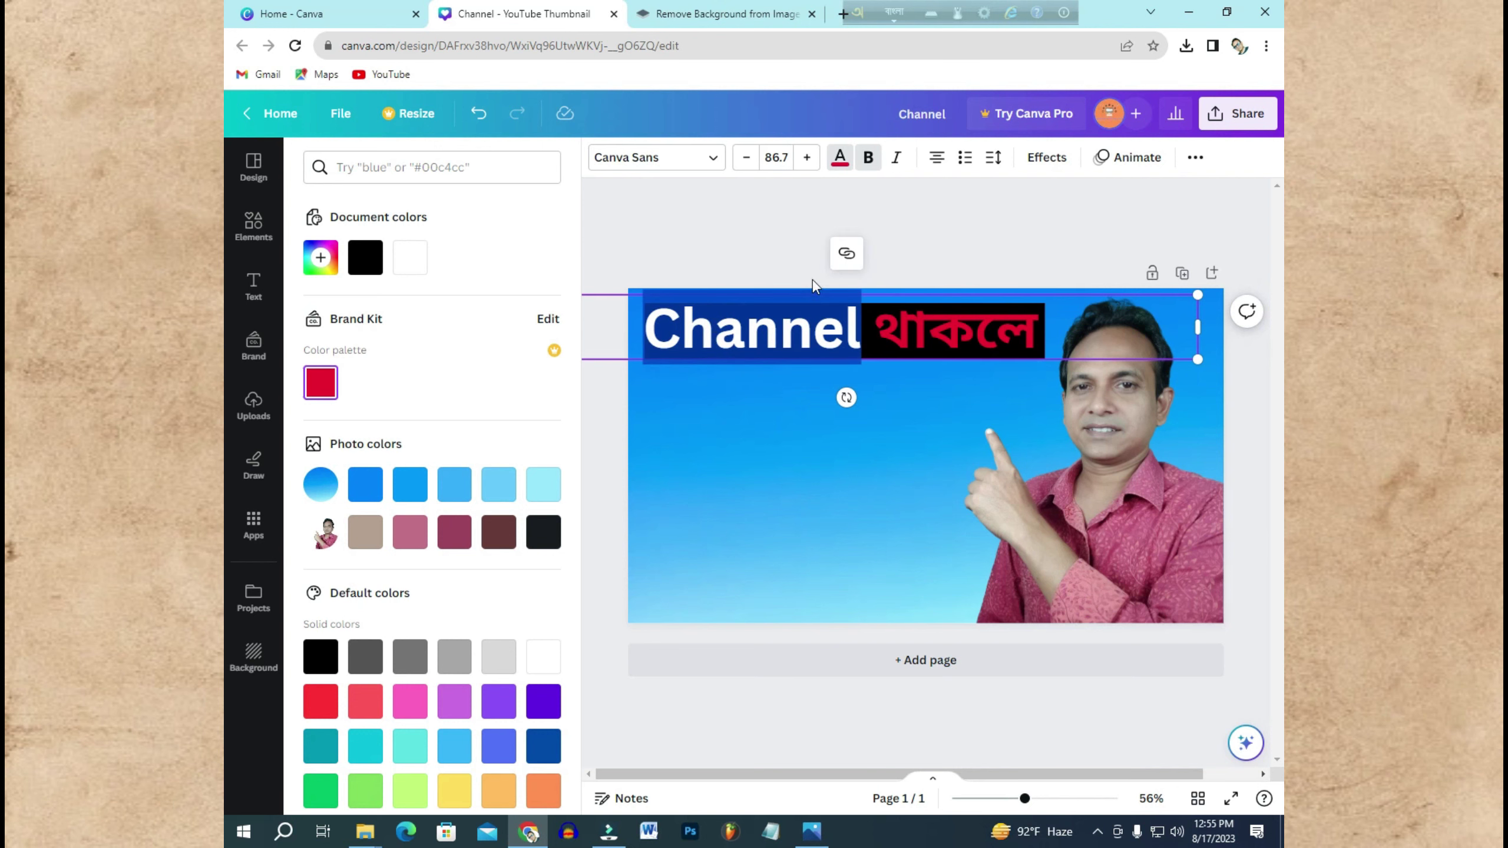
pyautogui.click(841, 169)
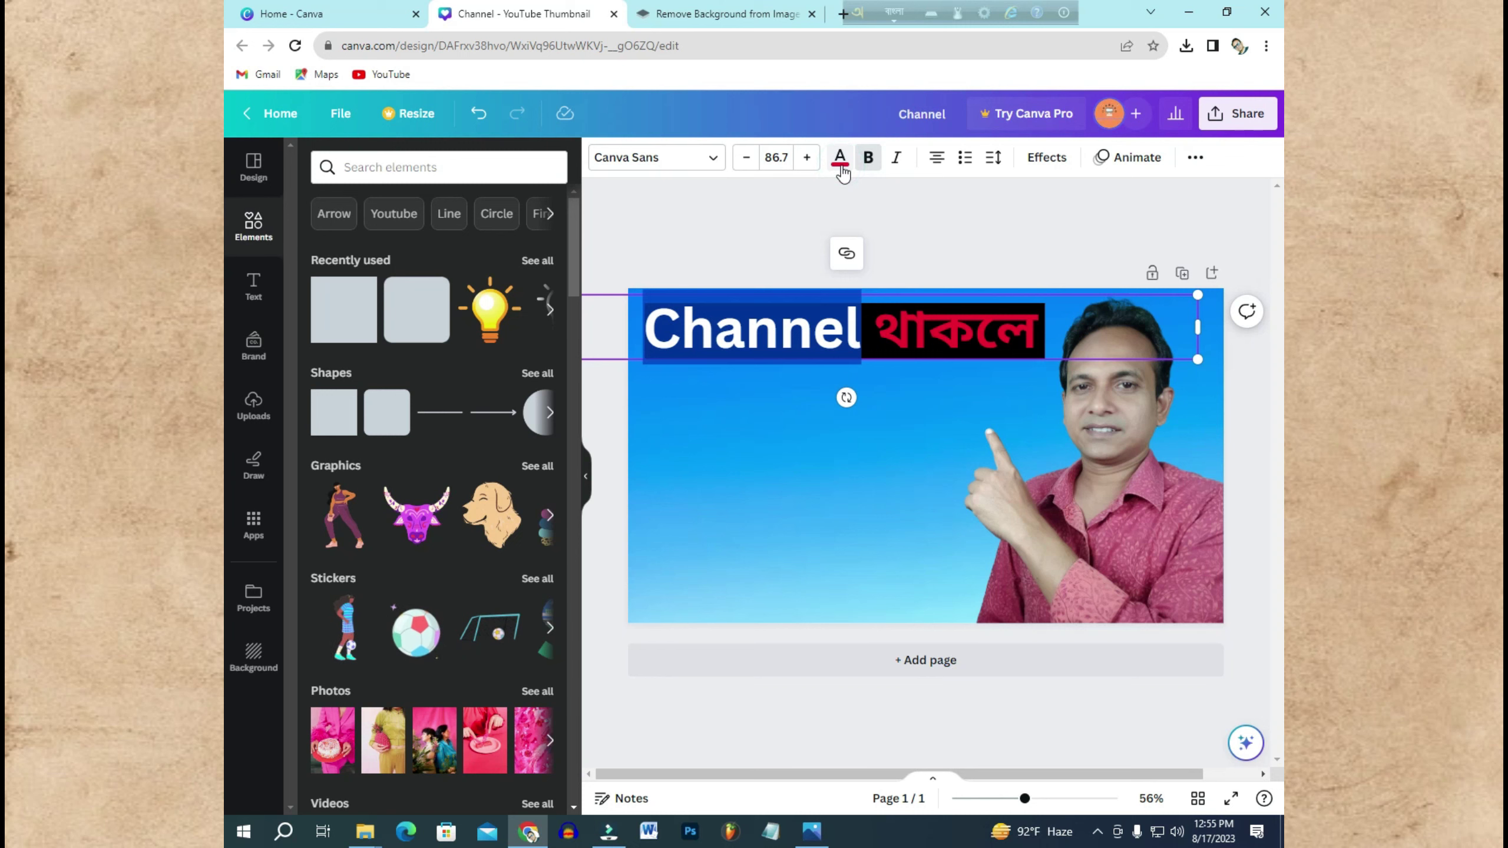
pyautogui.click(842, 172)
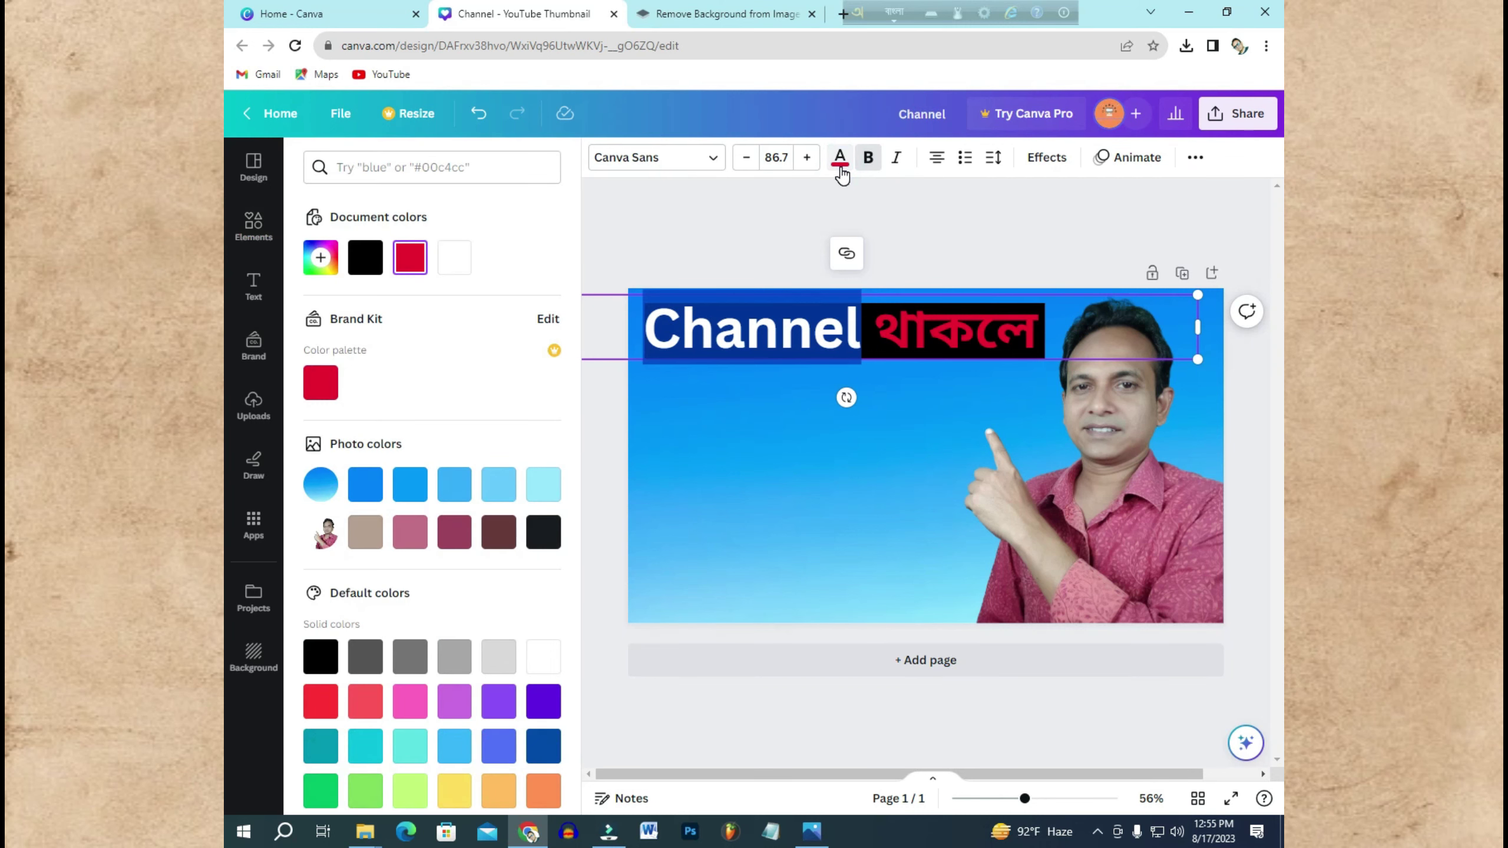
pyautogui.click(455, 259)
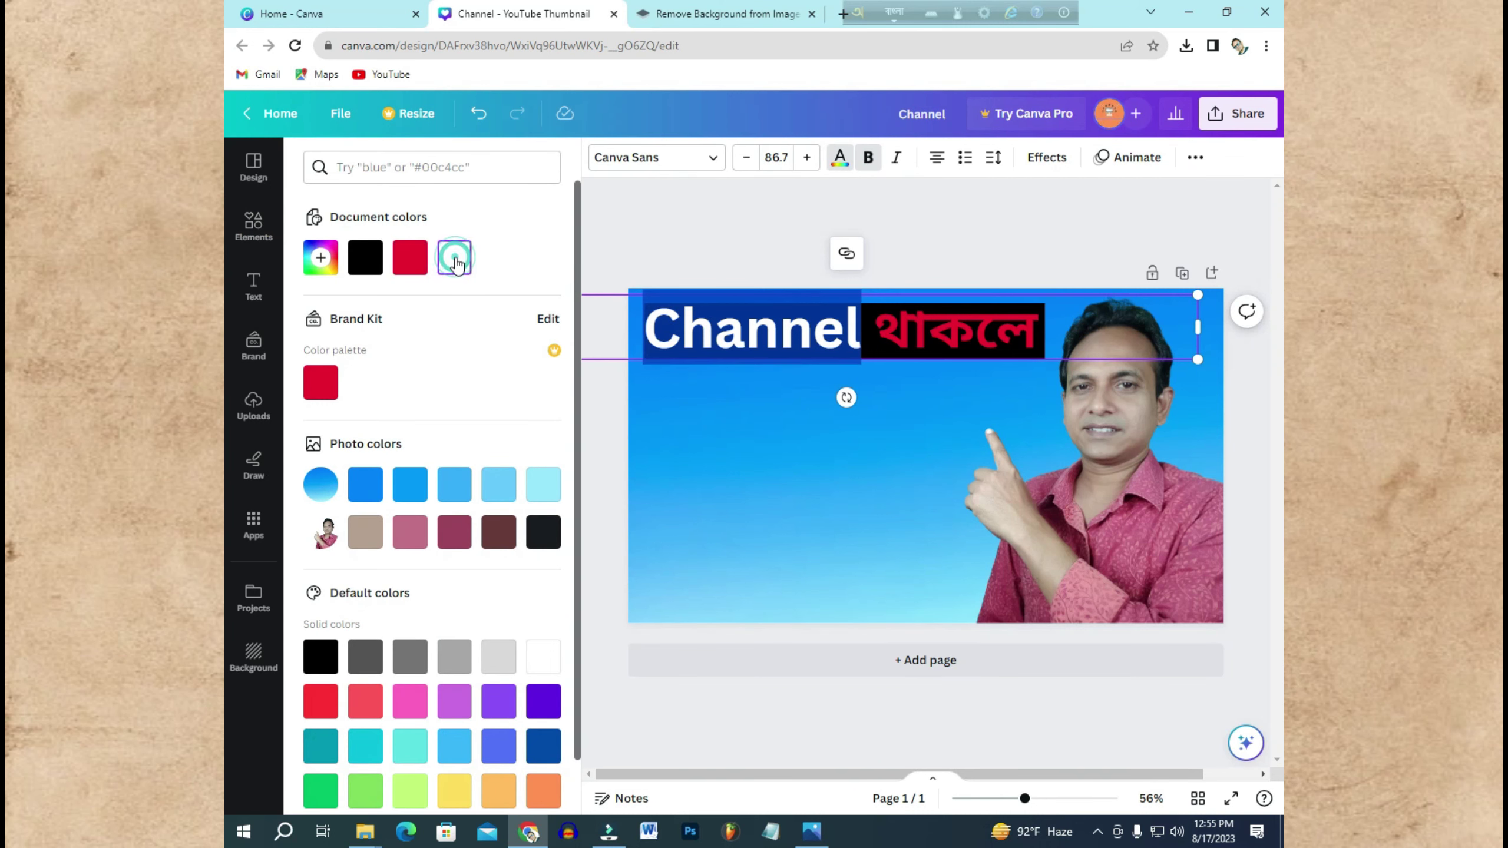
pyautogui.click(735, 596)
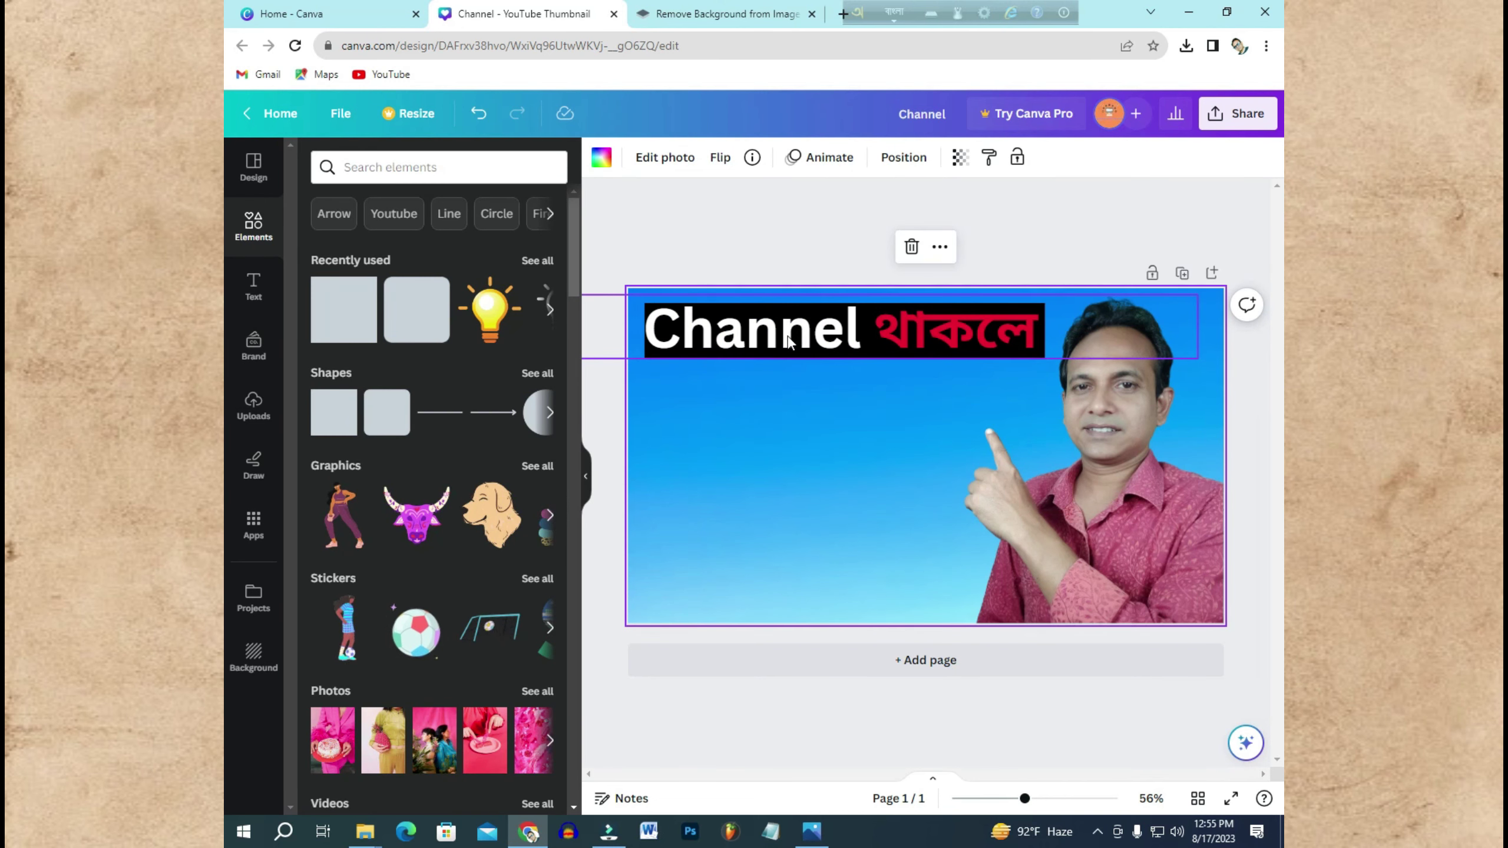
# Step: Apply the brand kit's red to the Bangla word "থাকলে" in the heading and deselect the text
pyautogui.click(1023, 335)
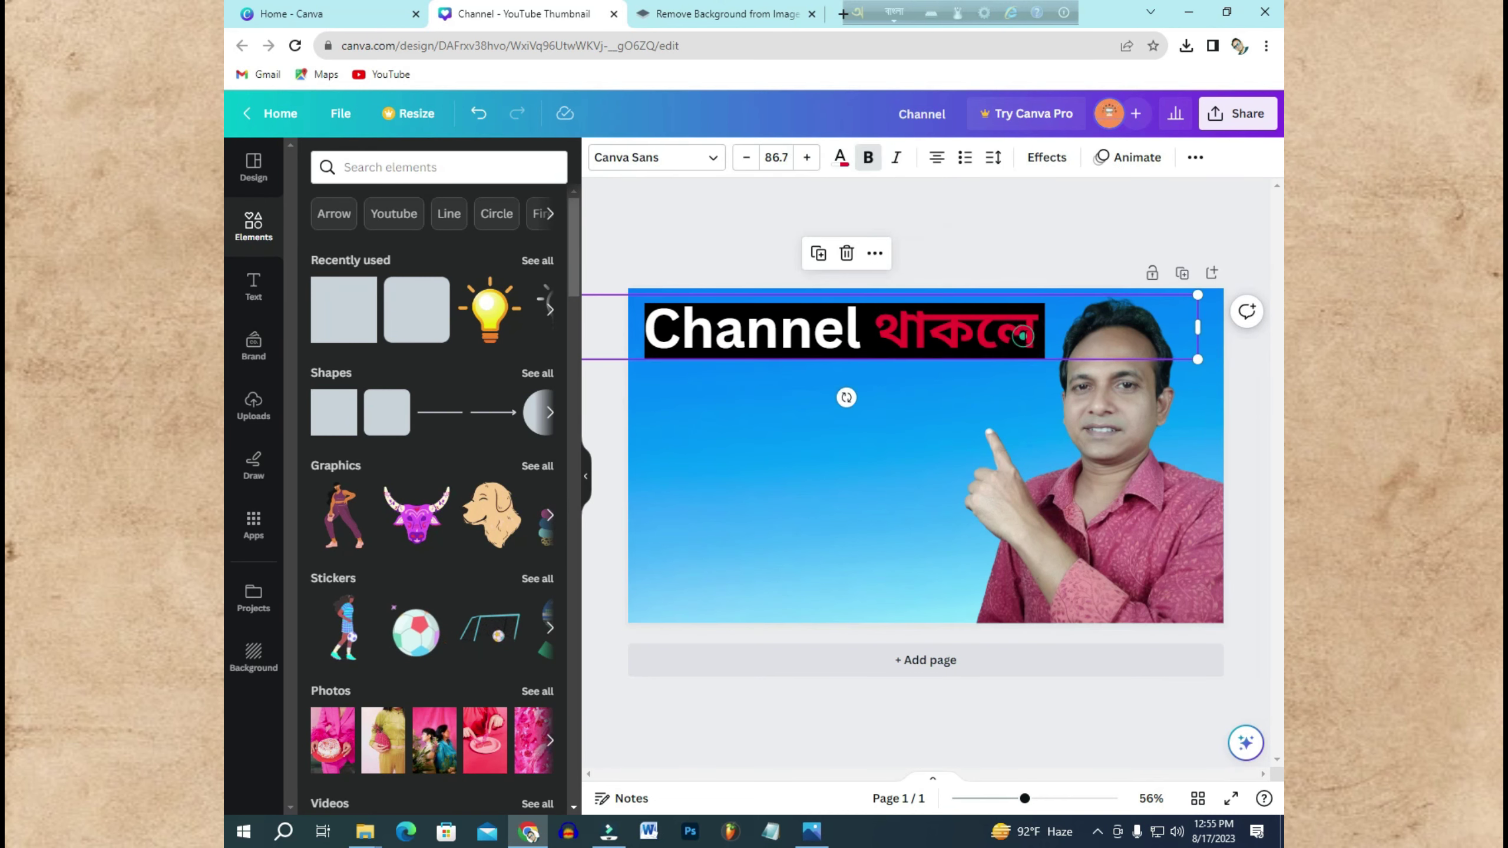
pyautogui.click(1023, 336)
pyautogui.moveTo(1044, 335); pyautogui.dragTo(897, 339)
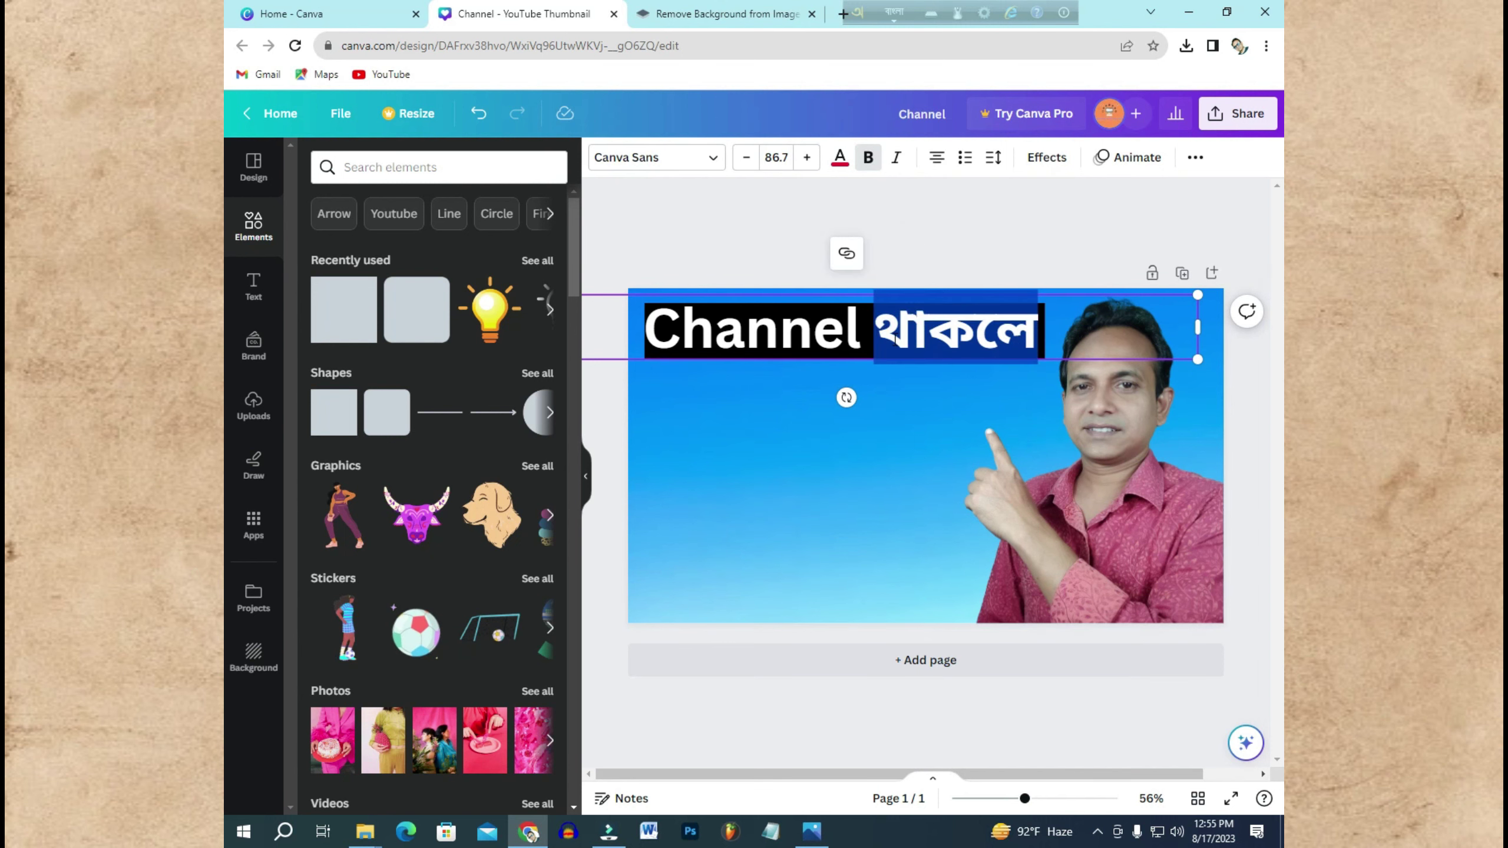
pyautogui.click(841, 160)
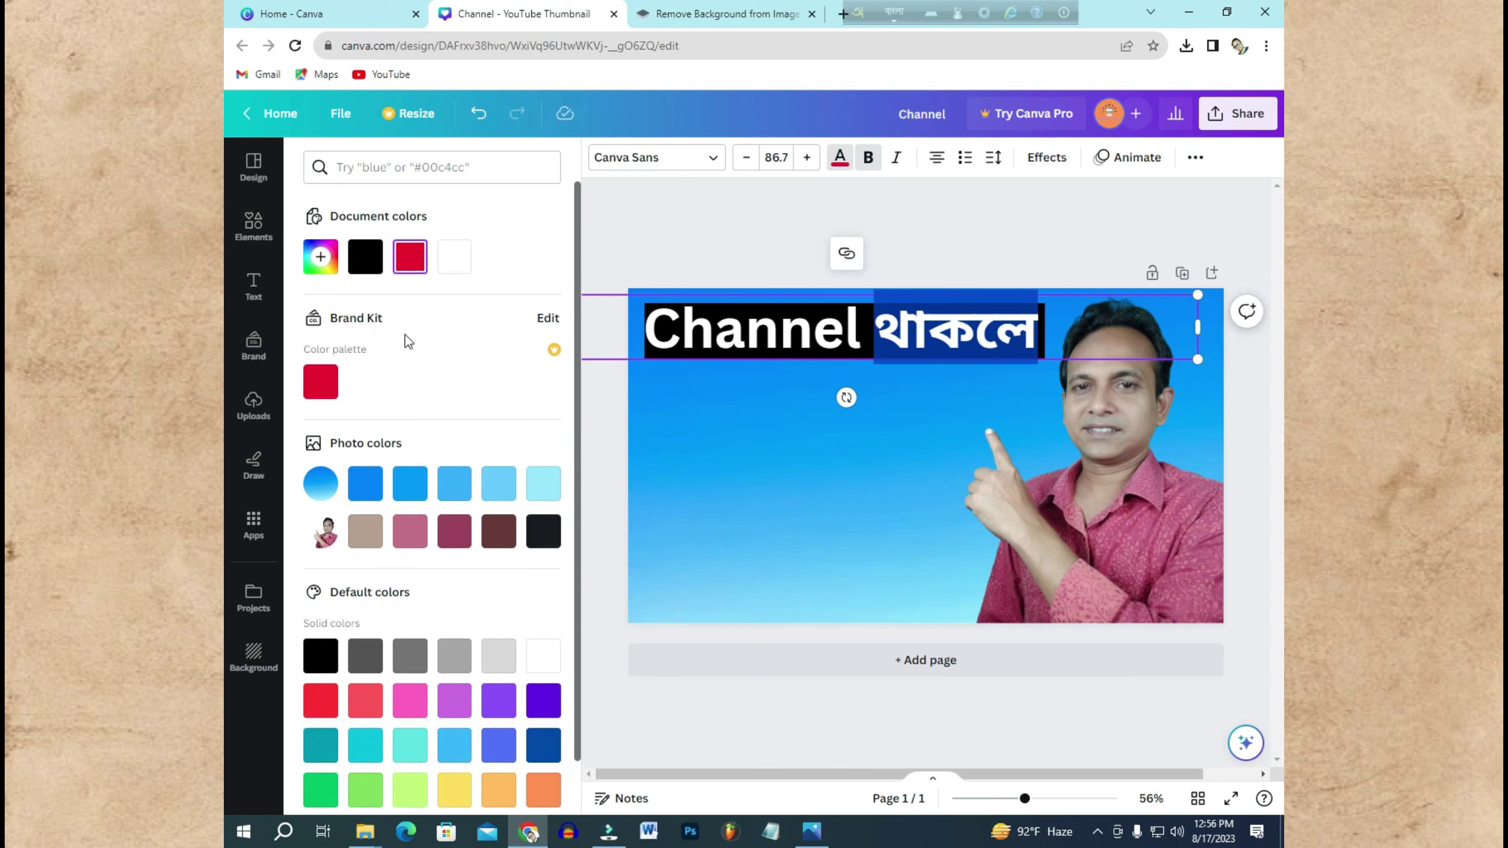
pyautogui.scroll(-1, 406, 336)
pyautogui.scroll(1, 416, 378)
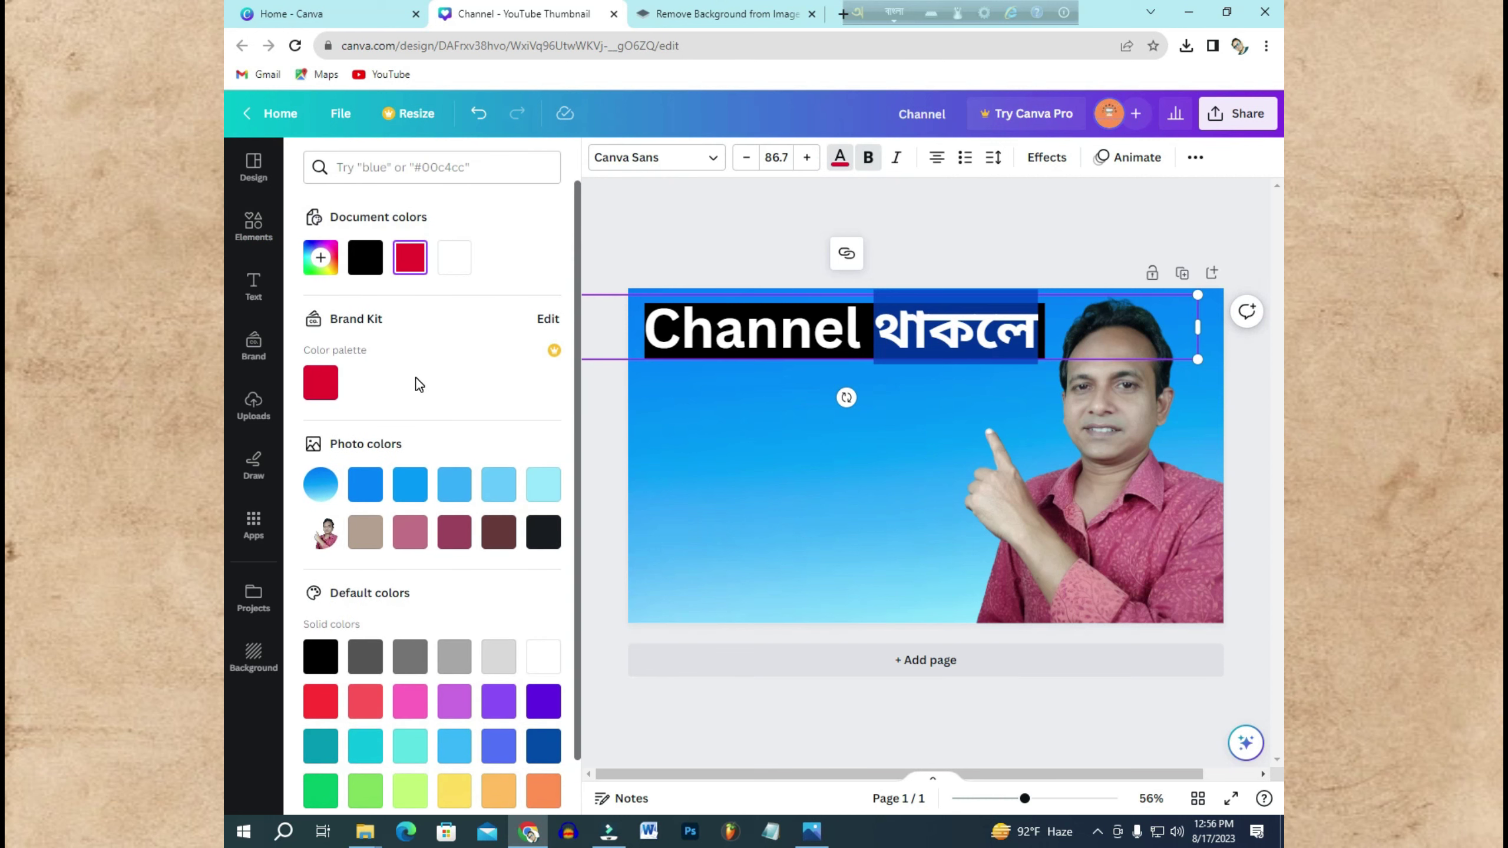
pyautogui.click(314, 397)
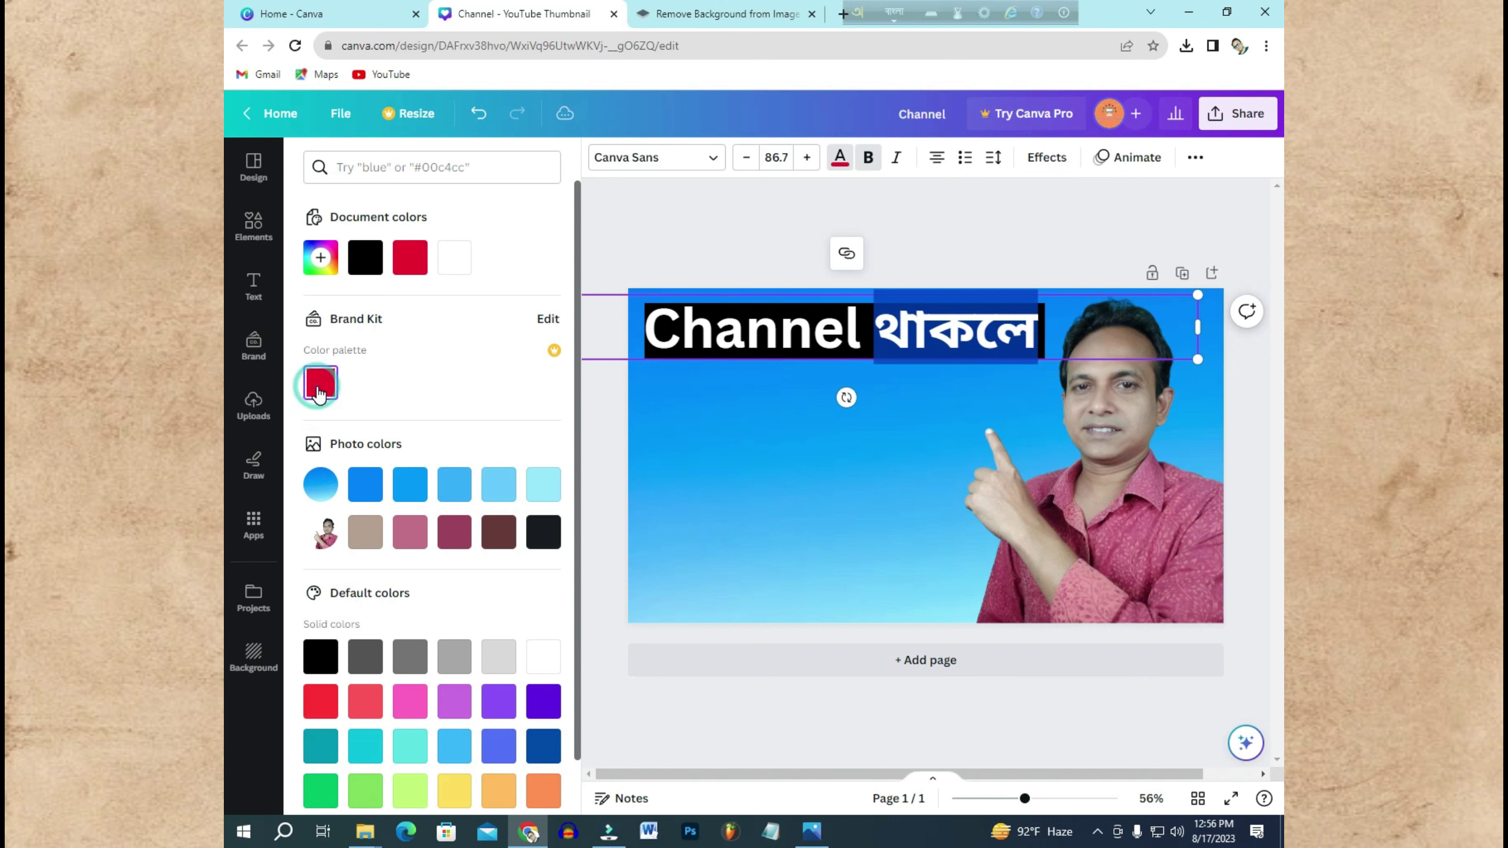
pyautogui.click(690, 597)
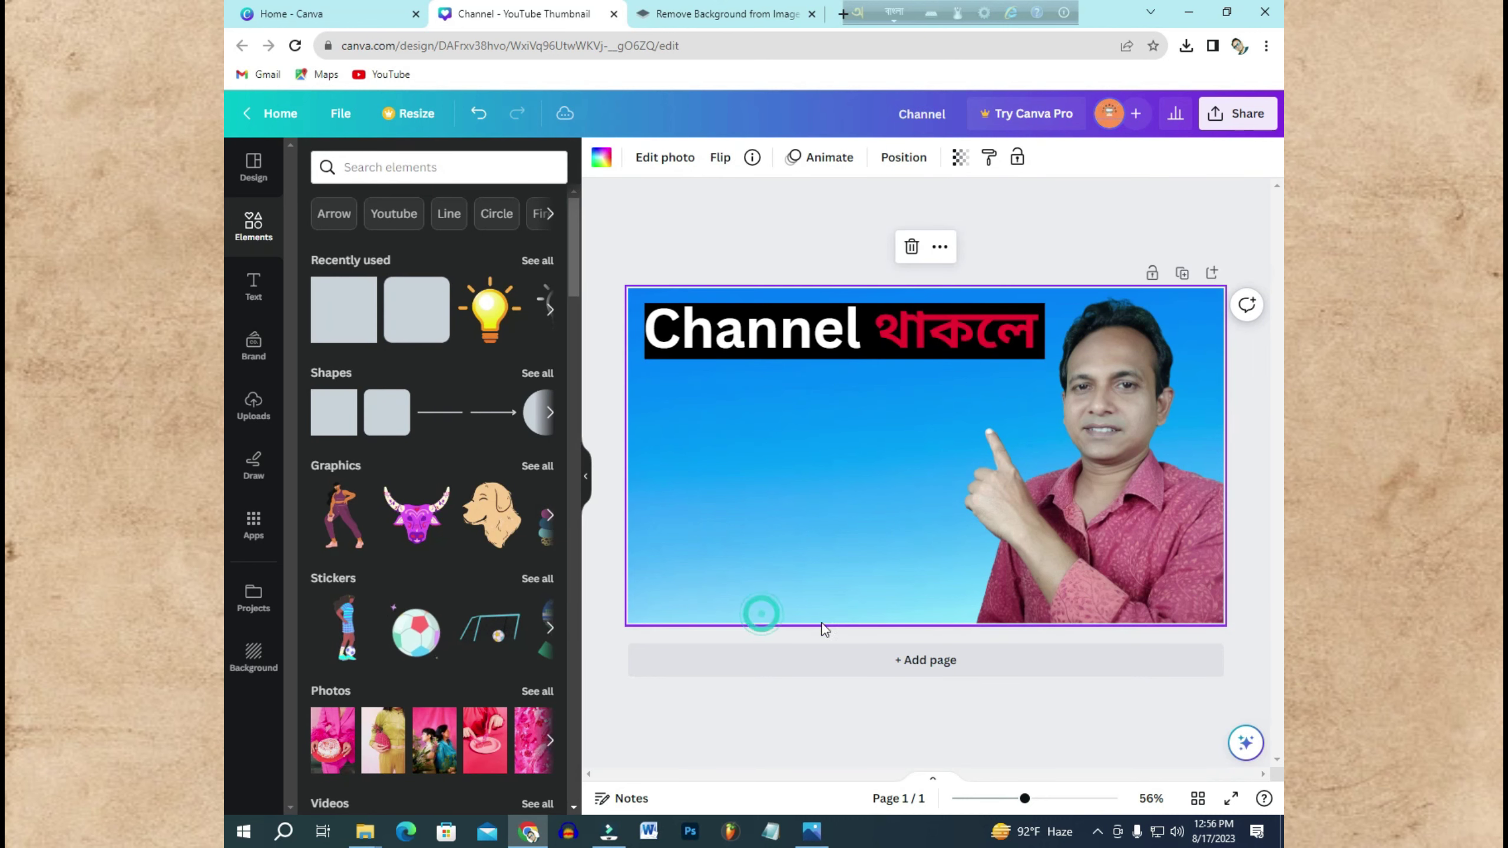
pyautogui.click(880, 750)
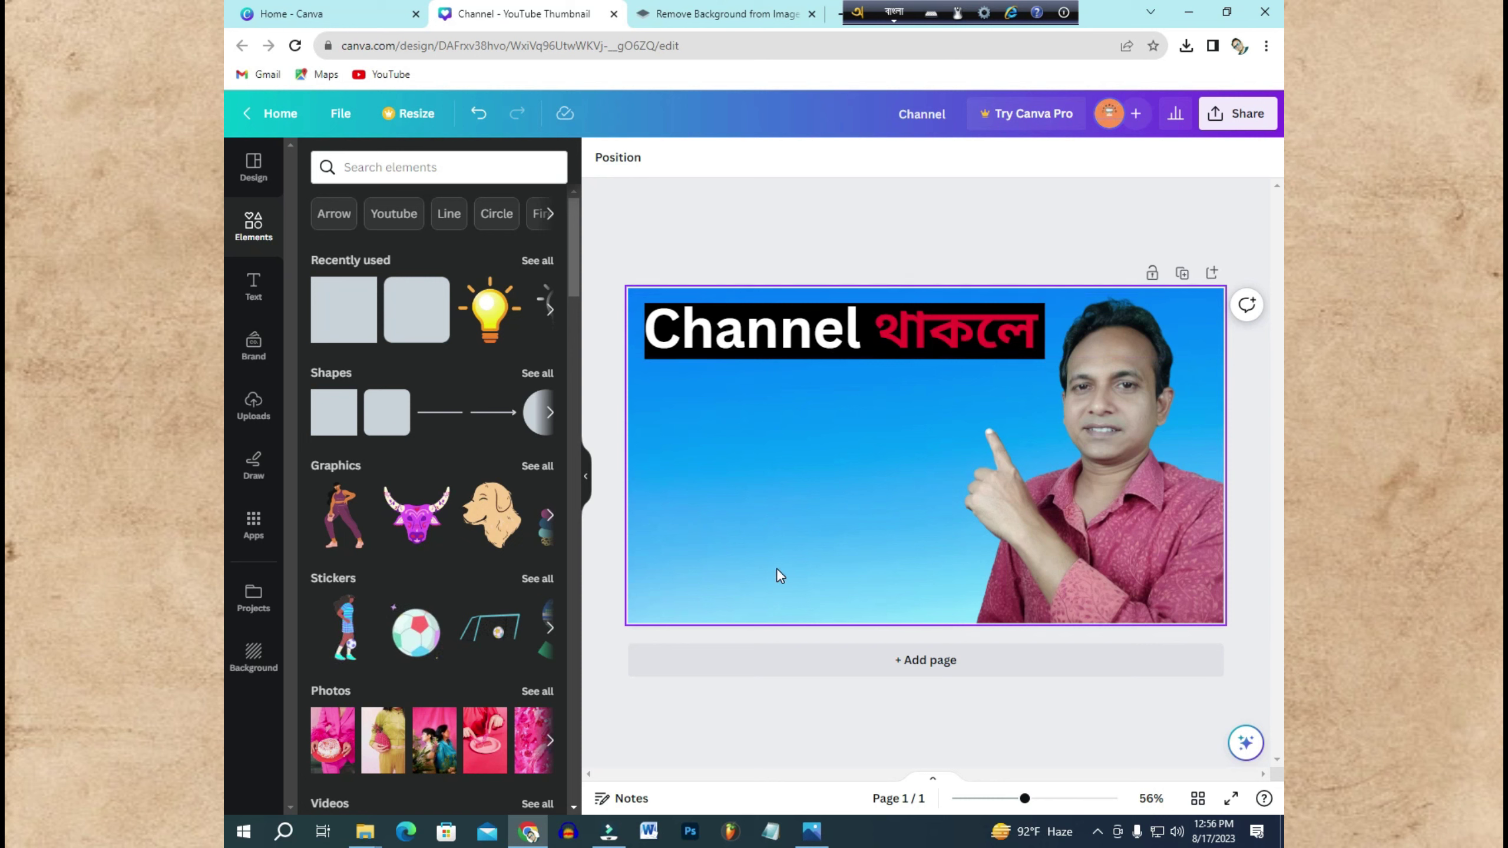
pyautogui.click(775, 685)
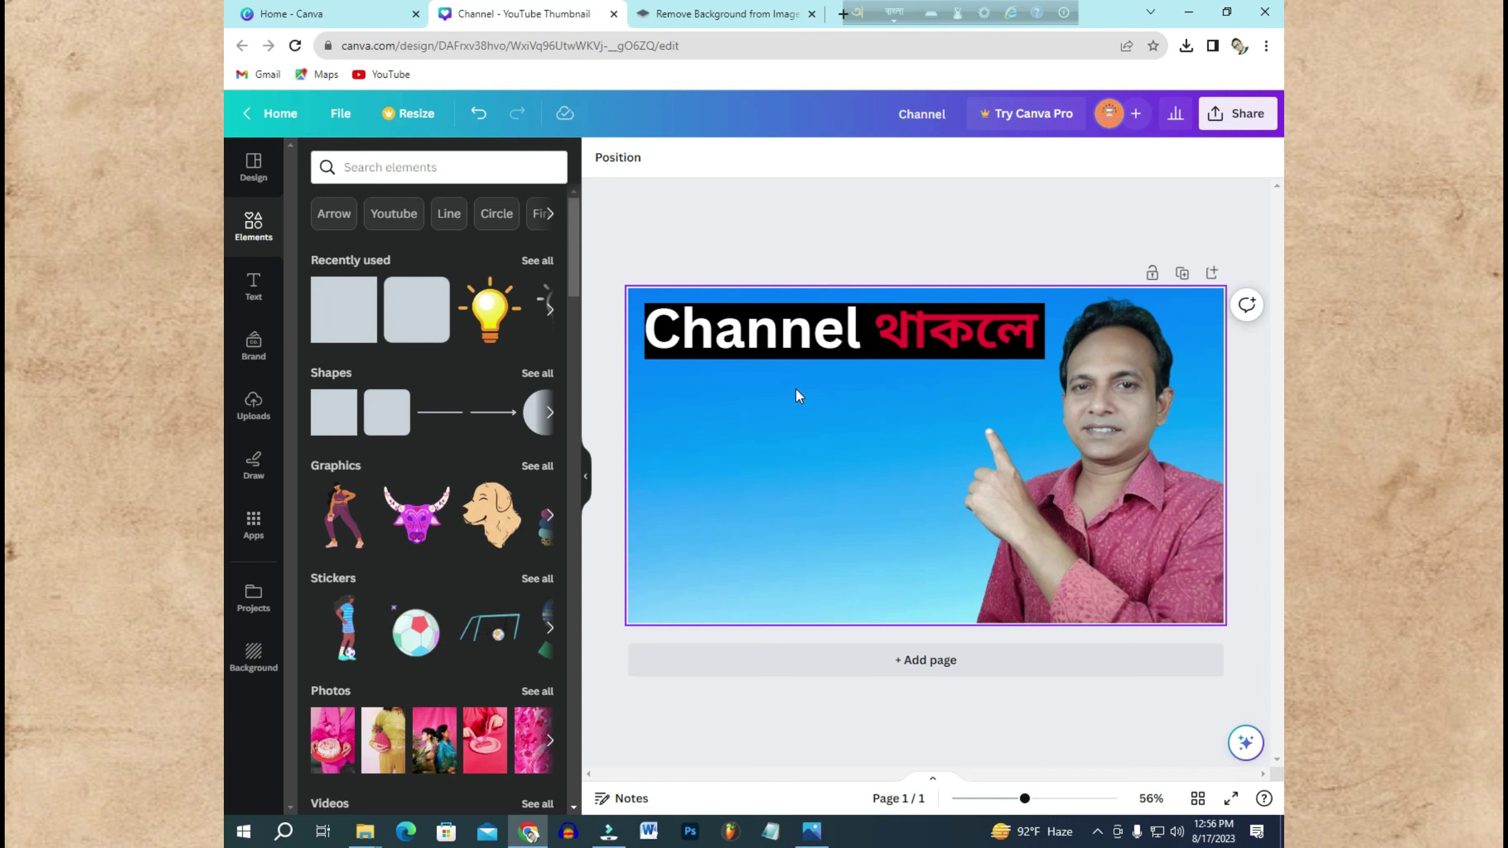
pyautogui.click(252, 288)
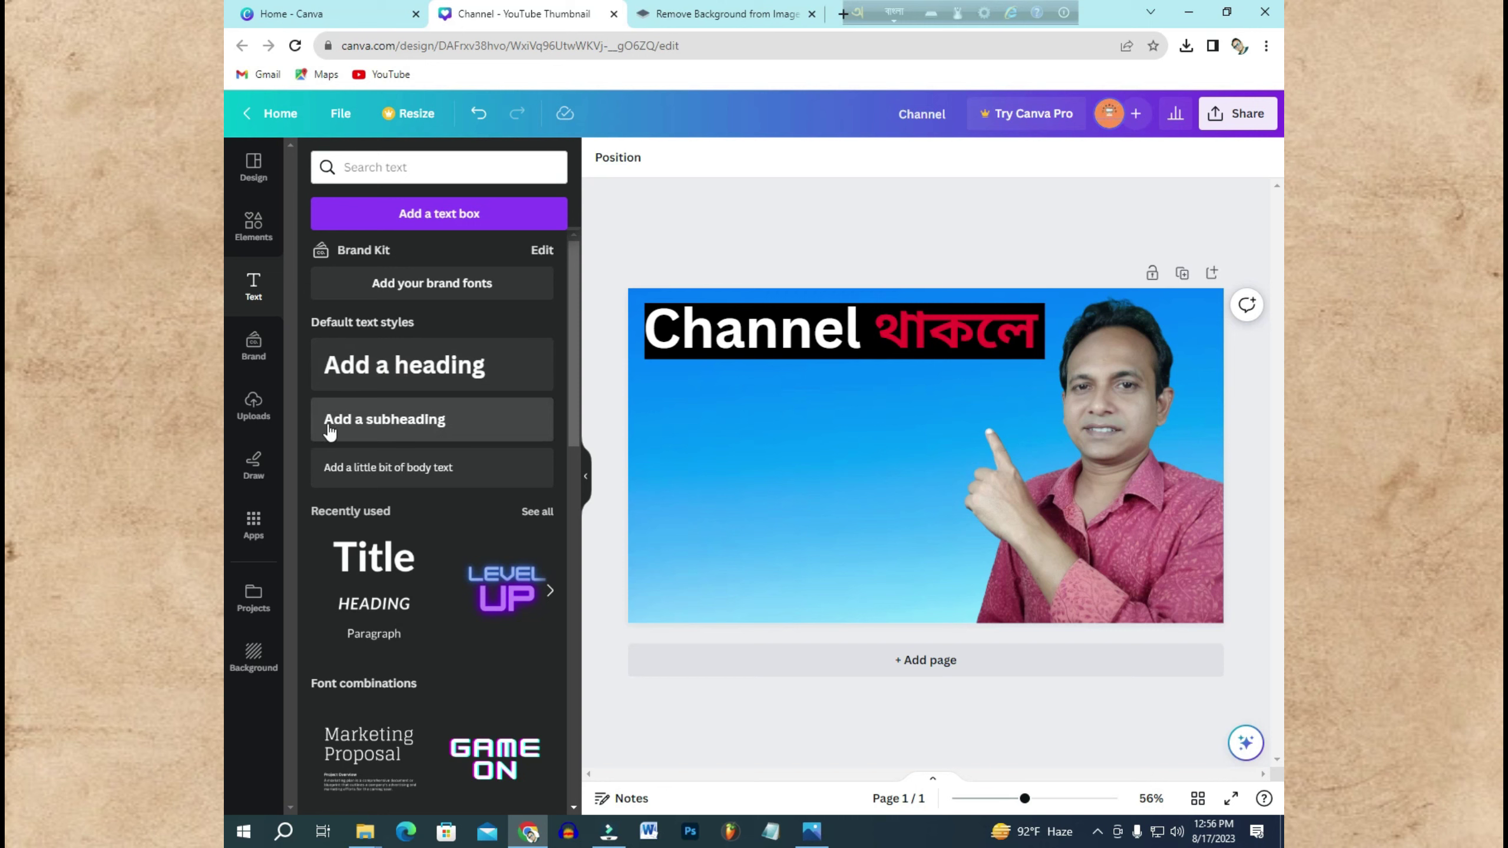
pyautogui.click(376, 421)
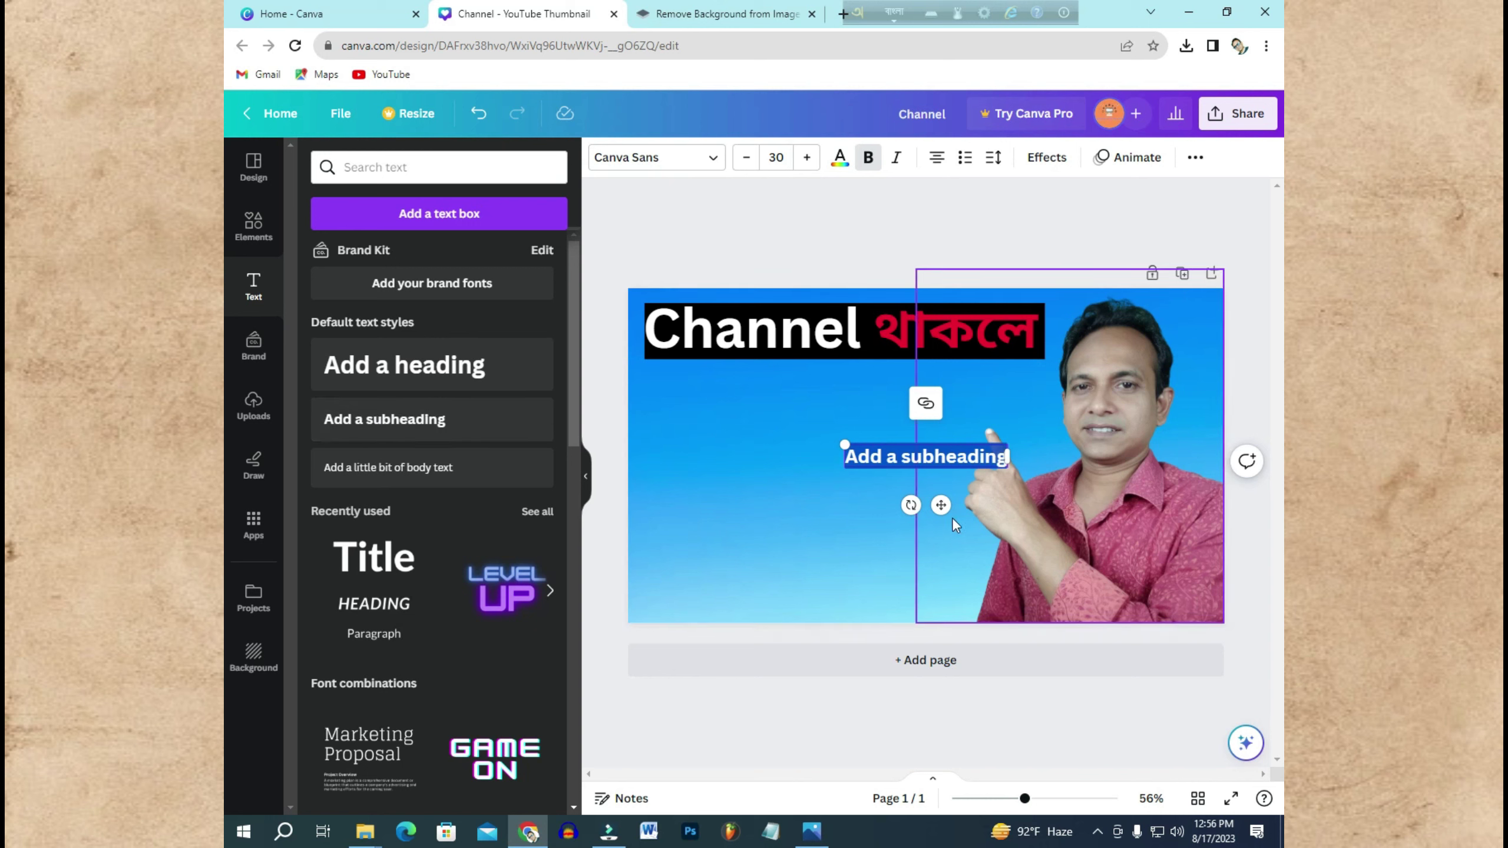
pyautogui.moveTo(941, 505); pyautogui.dragTo(810, 446)
pyautogui.moveTo(878, 398); pyautogui.dragTo(932, 401)
pyautogui.press('BackSpace')
pyautogui.click(818, 446)
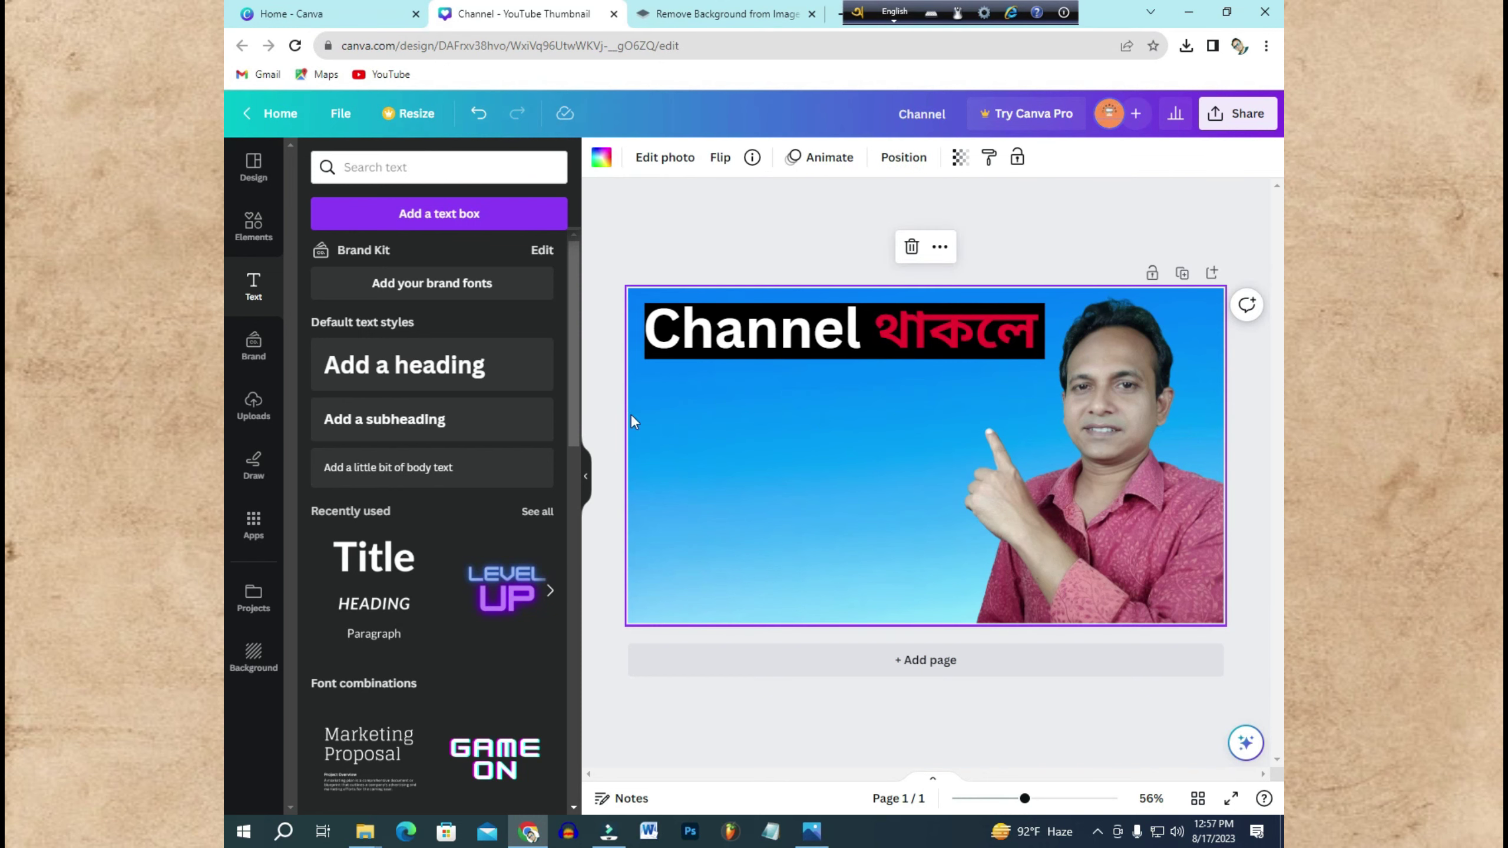
# Step: Add a subheading text box, enlarge it to size 45.5 and place it below the heading, beside the portrait
pyautogui.click(385, 419)
pyautogui.moveTo(941, 504); pyautogui.dragTo(808, 442)
pyautogui.moveTo(891, 394); pyautogui.dragTo(1096, 394)
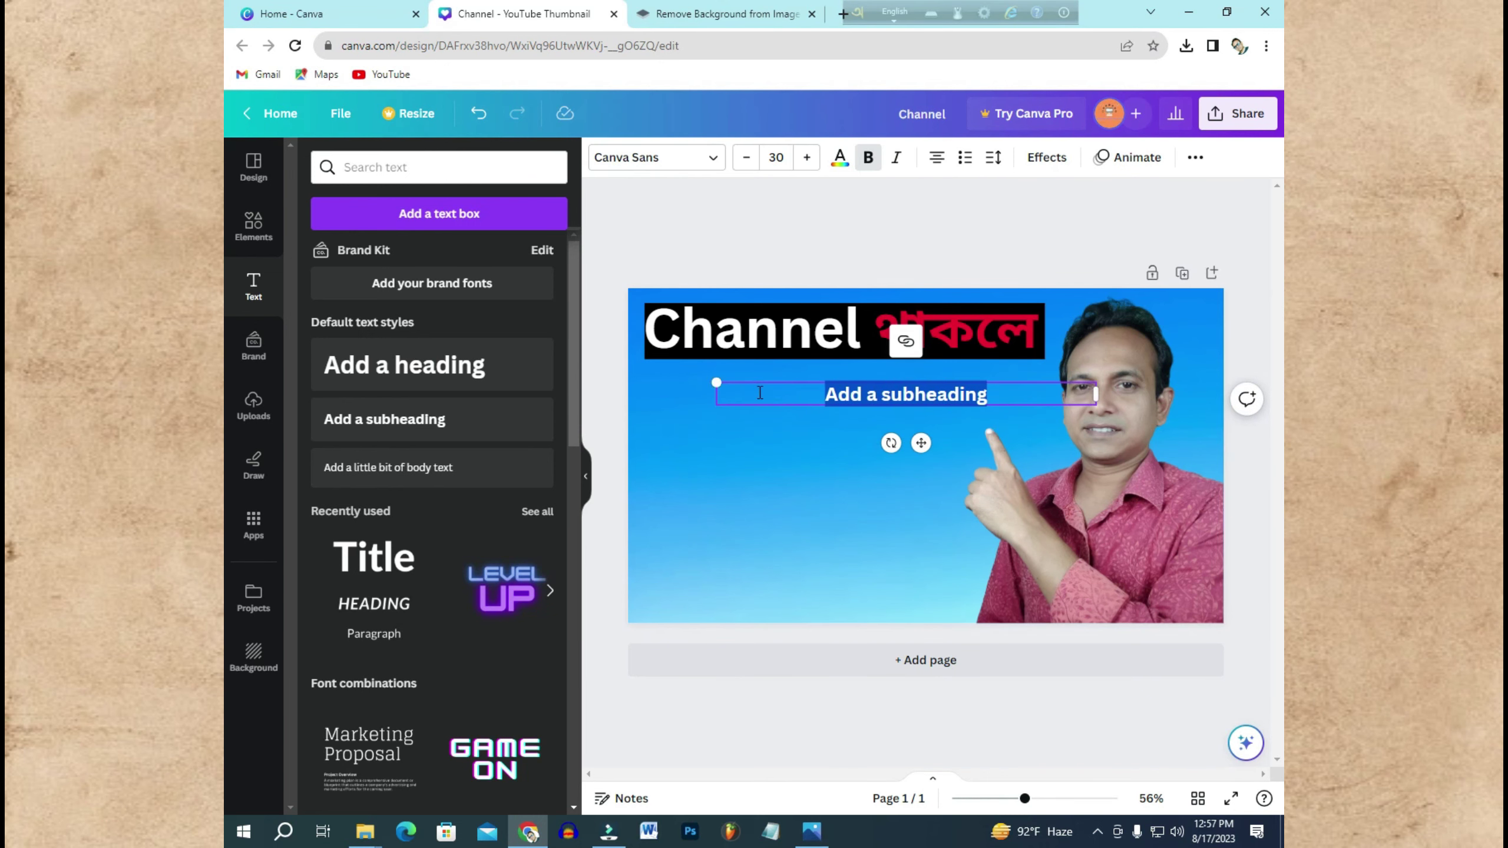
pyautogui.moveTo(710, 406); pyautogui.dragTo(518, 473)
pyautogui.moveTo(819, 442); pyautogui.dragTo(819, 457)
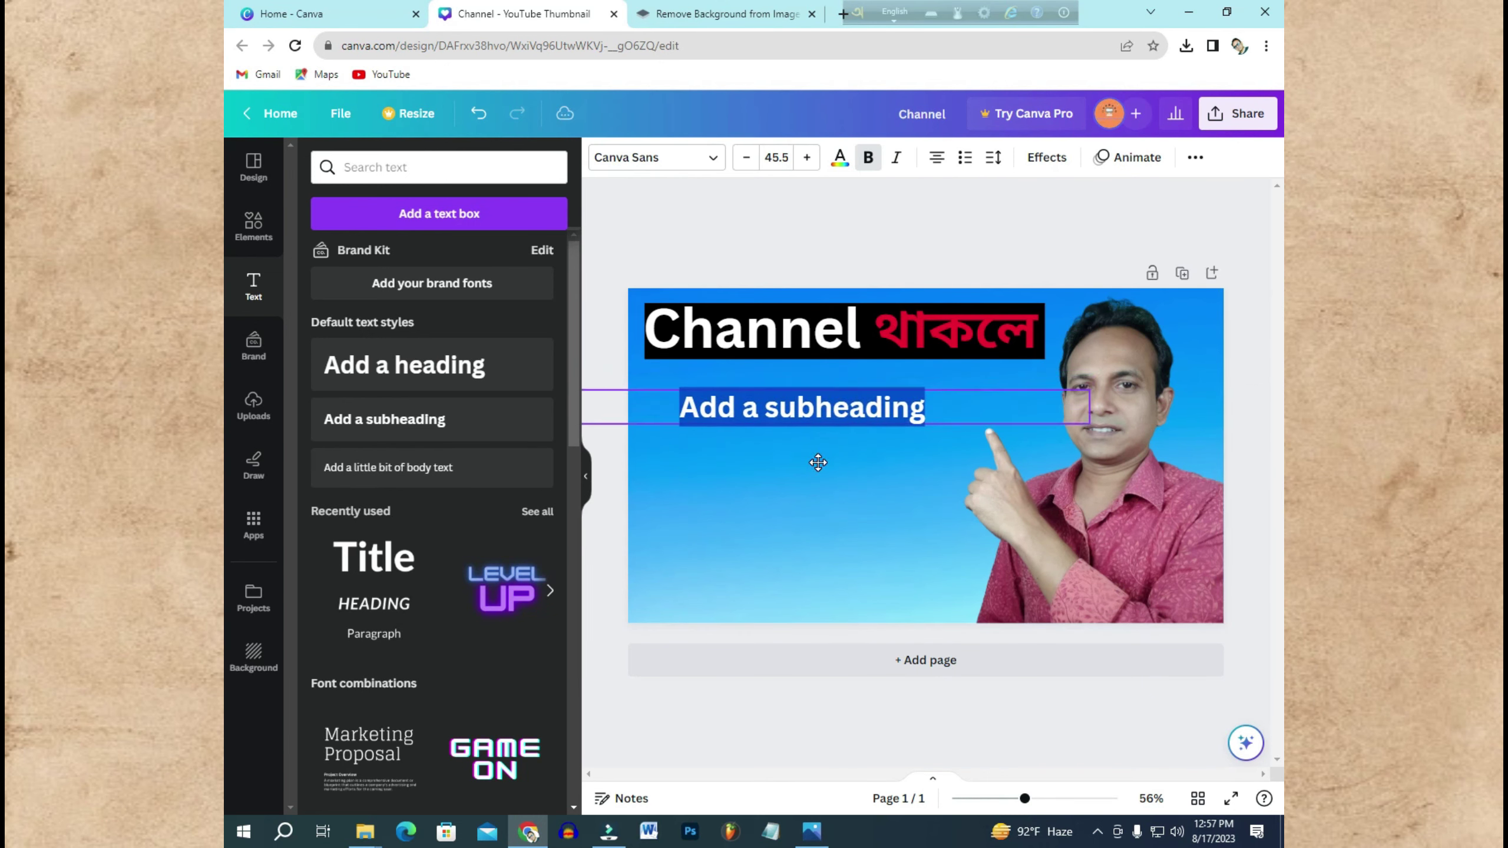
# Step: Replace the subheading's placeholder text with "Most impotant"
pyautogui.click(931, 406)
pyautogui.press('BackSpace')
pyautogui.press('BackSpace')
pyautogui.press('BackSpace')
pyautogui.press('BackSpace')
pyautogui.press('BackSpace')
pyautogui.press('BackSpace')
pyautogui.press('BackSpace')
pyautogui.press('BackSpace')
pyautogui.press('BackSpace')
pyautogui.press('BackSpace')
pyautogui.press('BackSpace')
pyautogui.press('BackSpace')
pyautogui.press('BackSpace')
pyautogui.press('BackSpace')
pyautogui.press('BackSpace')
pyautogui.press('BackSpace')
pyautogui.write('Mos')
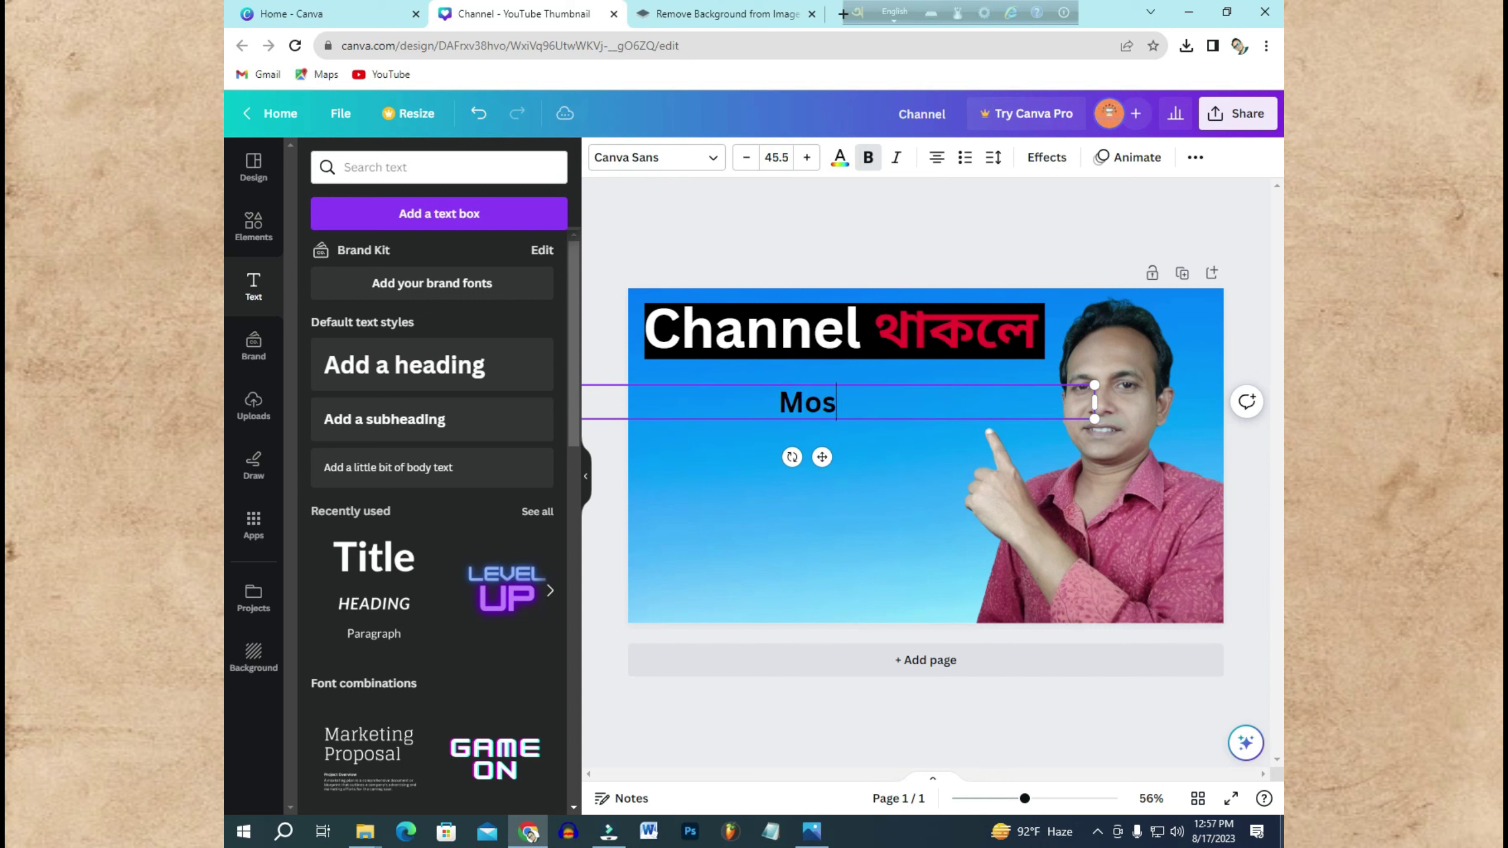
pyautogui.write('t impote')
pyautogui.press('BackSpace')
pyautogui.write('ant')
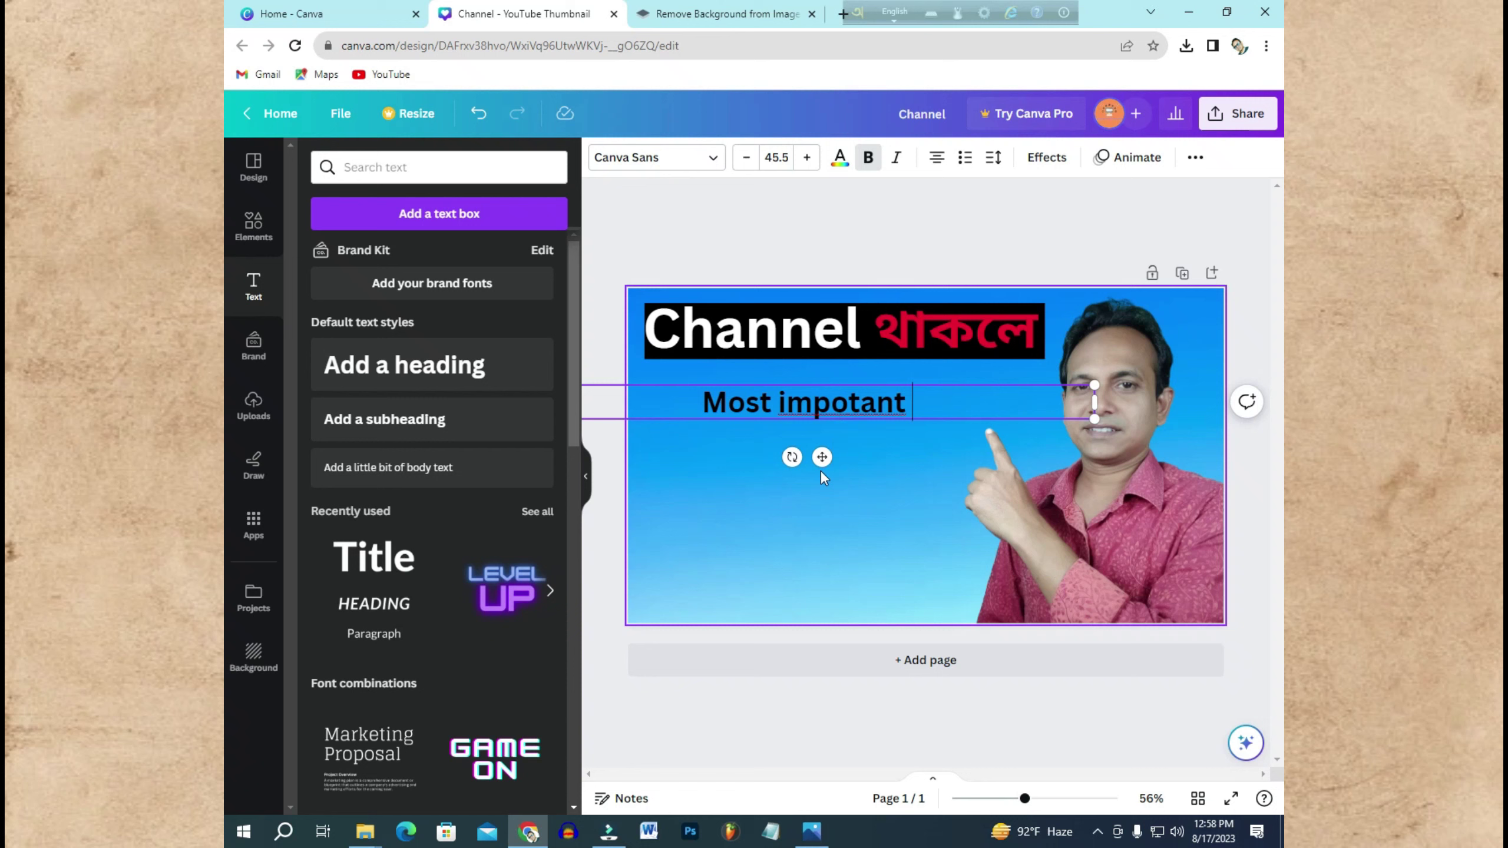
# Step: Enlarge the "Most impotant" subheading to size 58.5 and place it just beneath the heading's black rectangle
pyautogui.moveTo(822, 457); pyautogui.dragTo(838, 441)
pyautogui.moveTo(1112, 402); pyautogui.dragTo(1191, 419)
pyautogui.moveTo(840, 455); pyautogui.dragTo(837, 450)
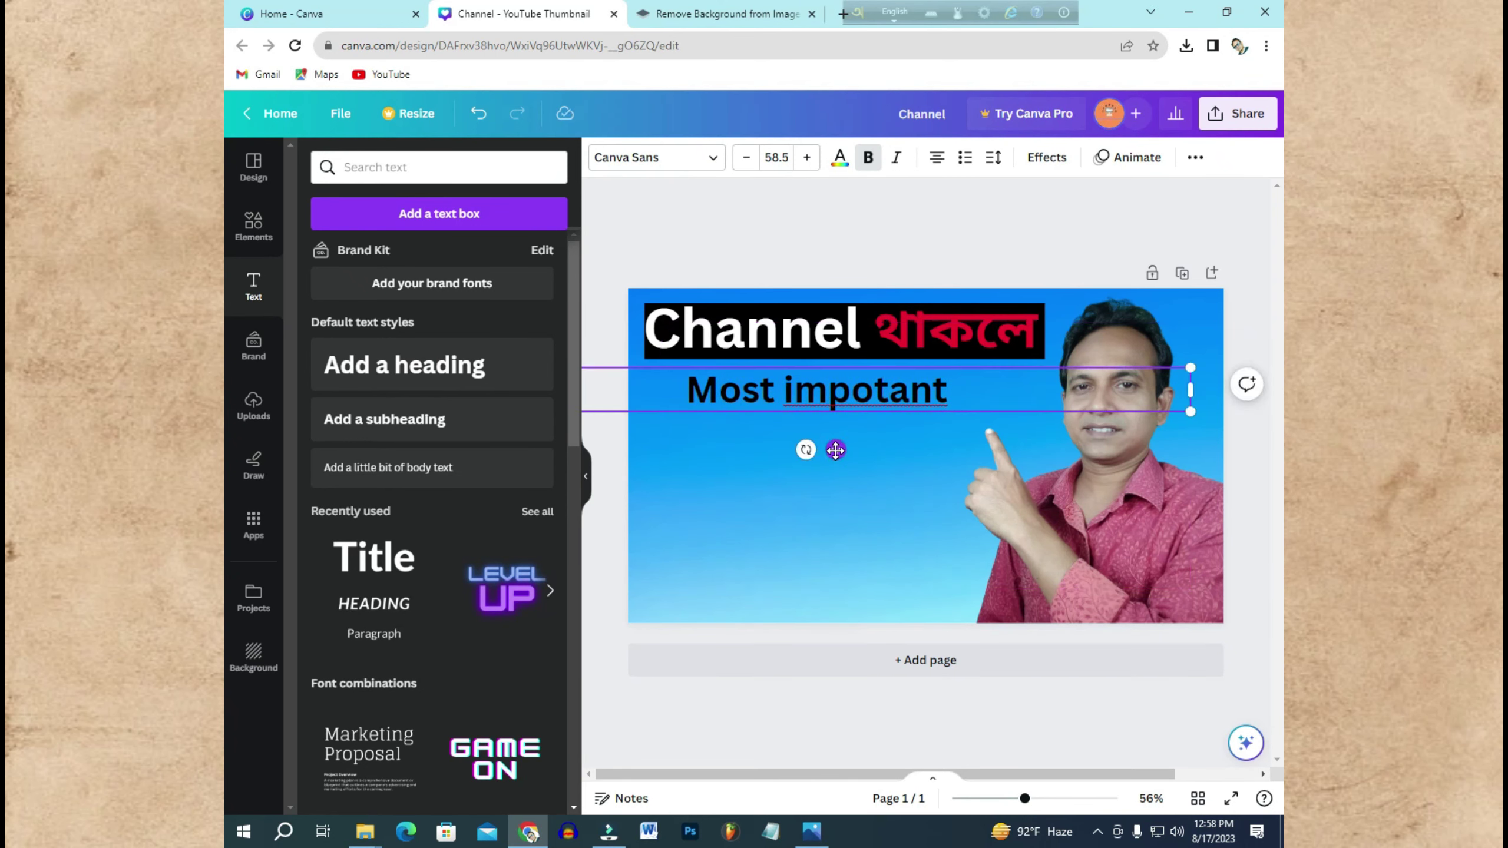
pyautogui.click(771, 526)
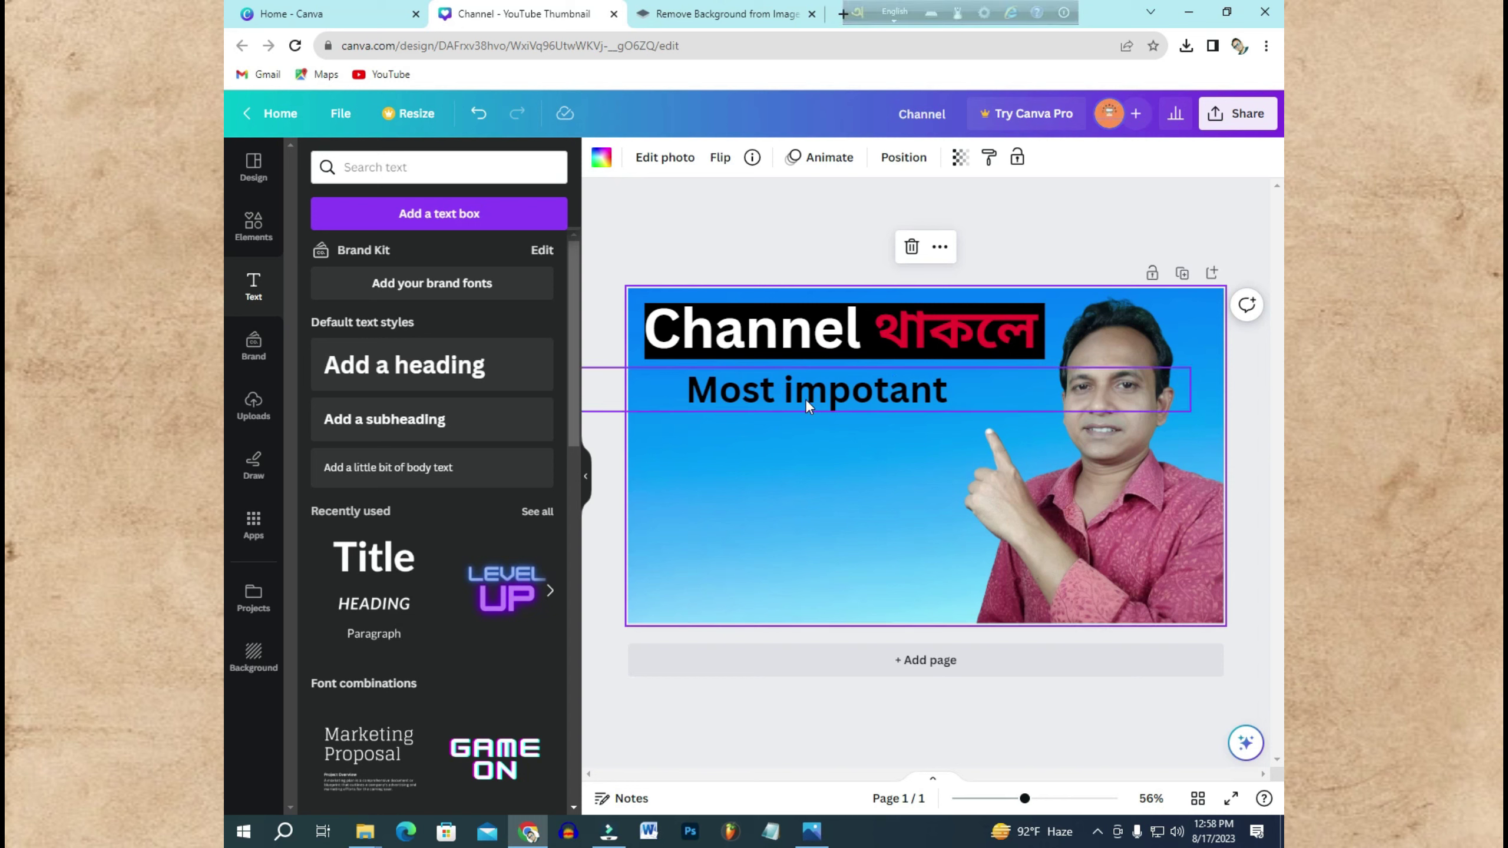
pyautogui.click(829, 399)
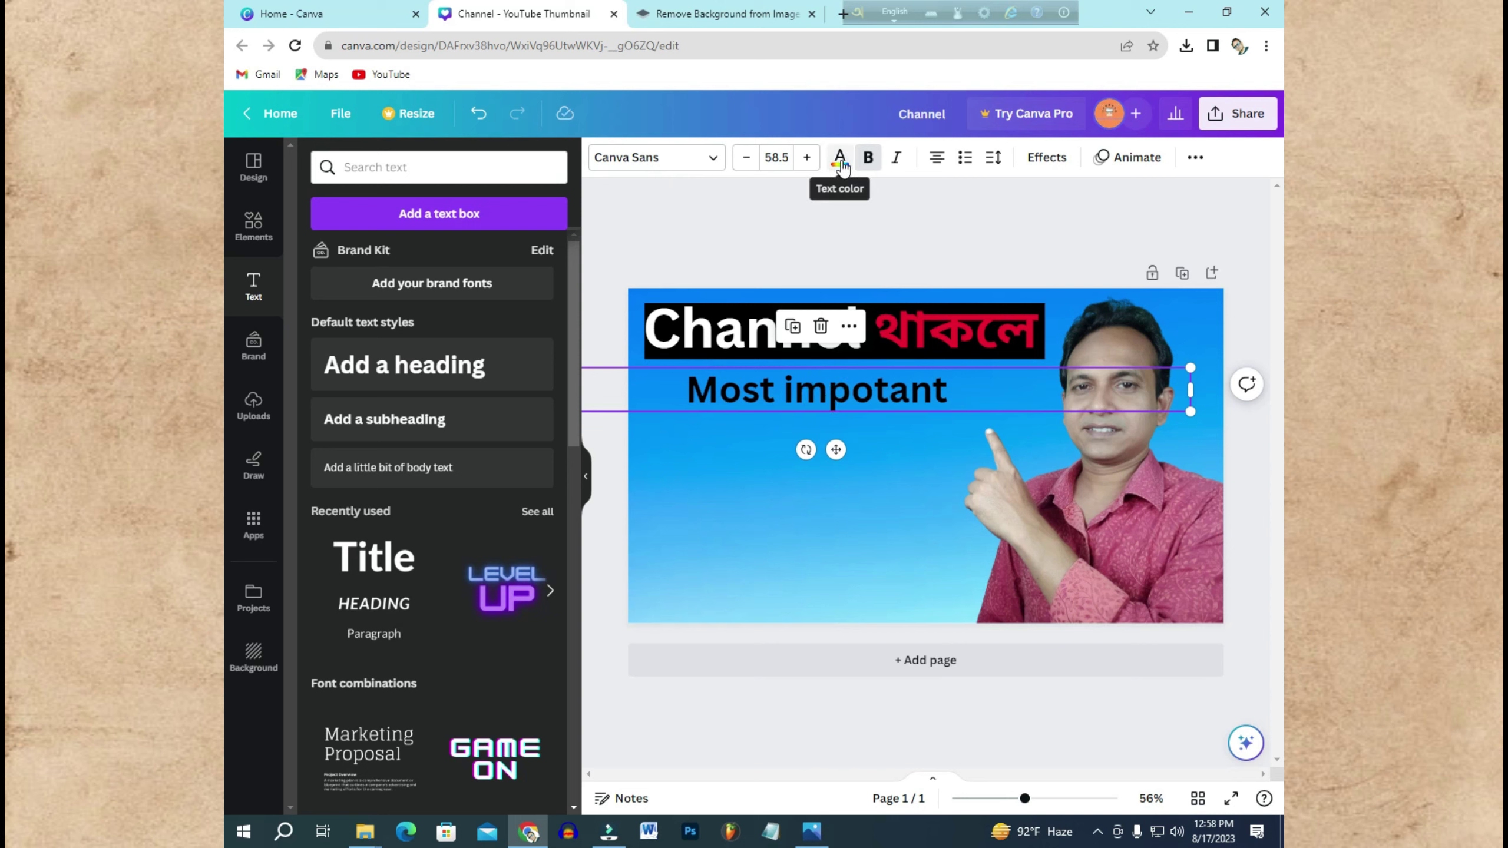
pyautogui.click(758, 545)
pyautogui.click(778, 400)
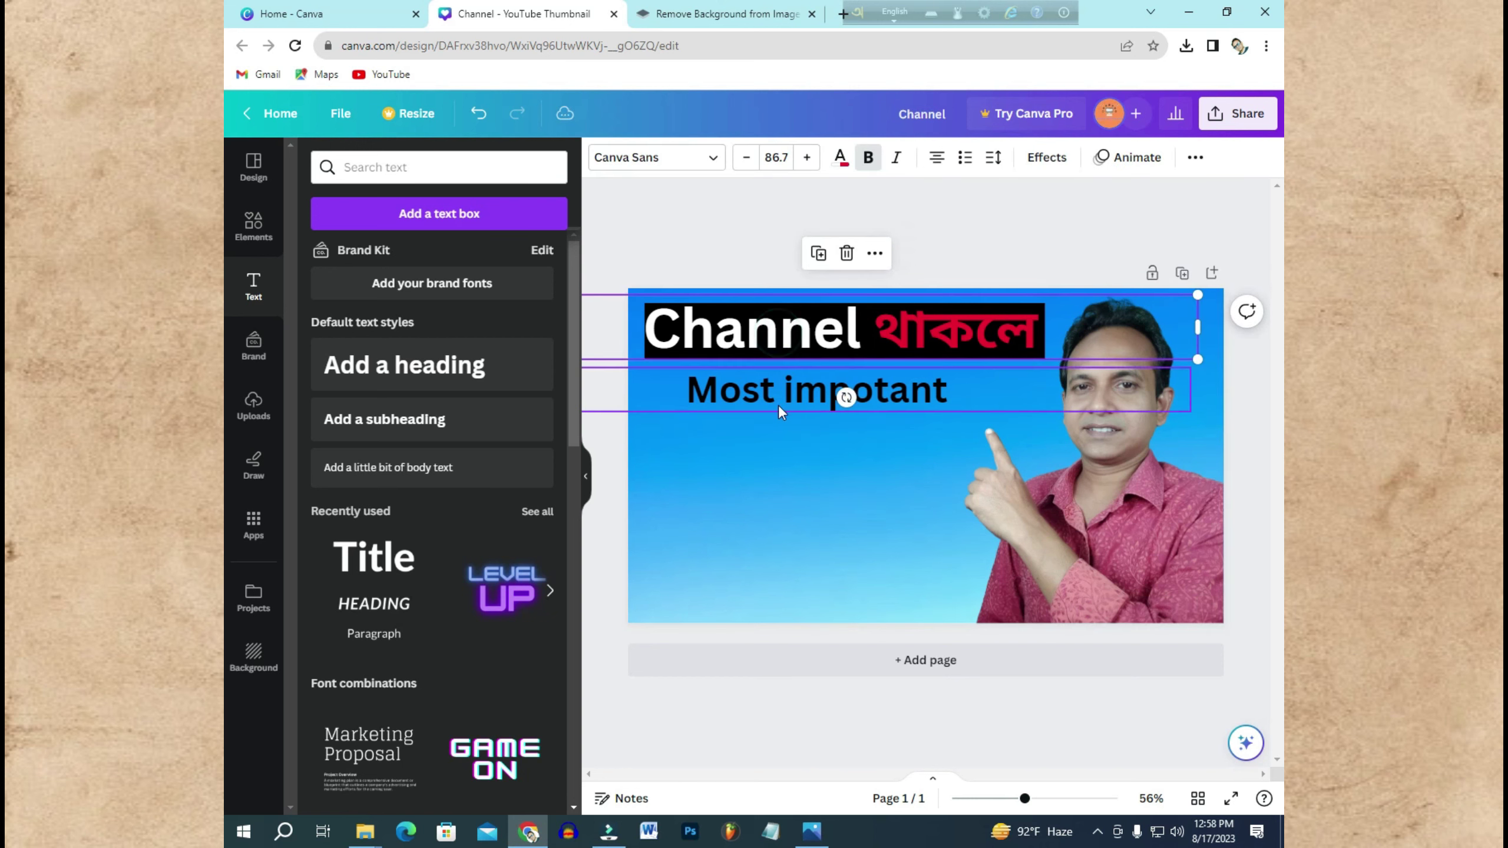
pyautogui.click(763, 480)
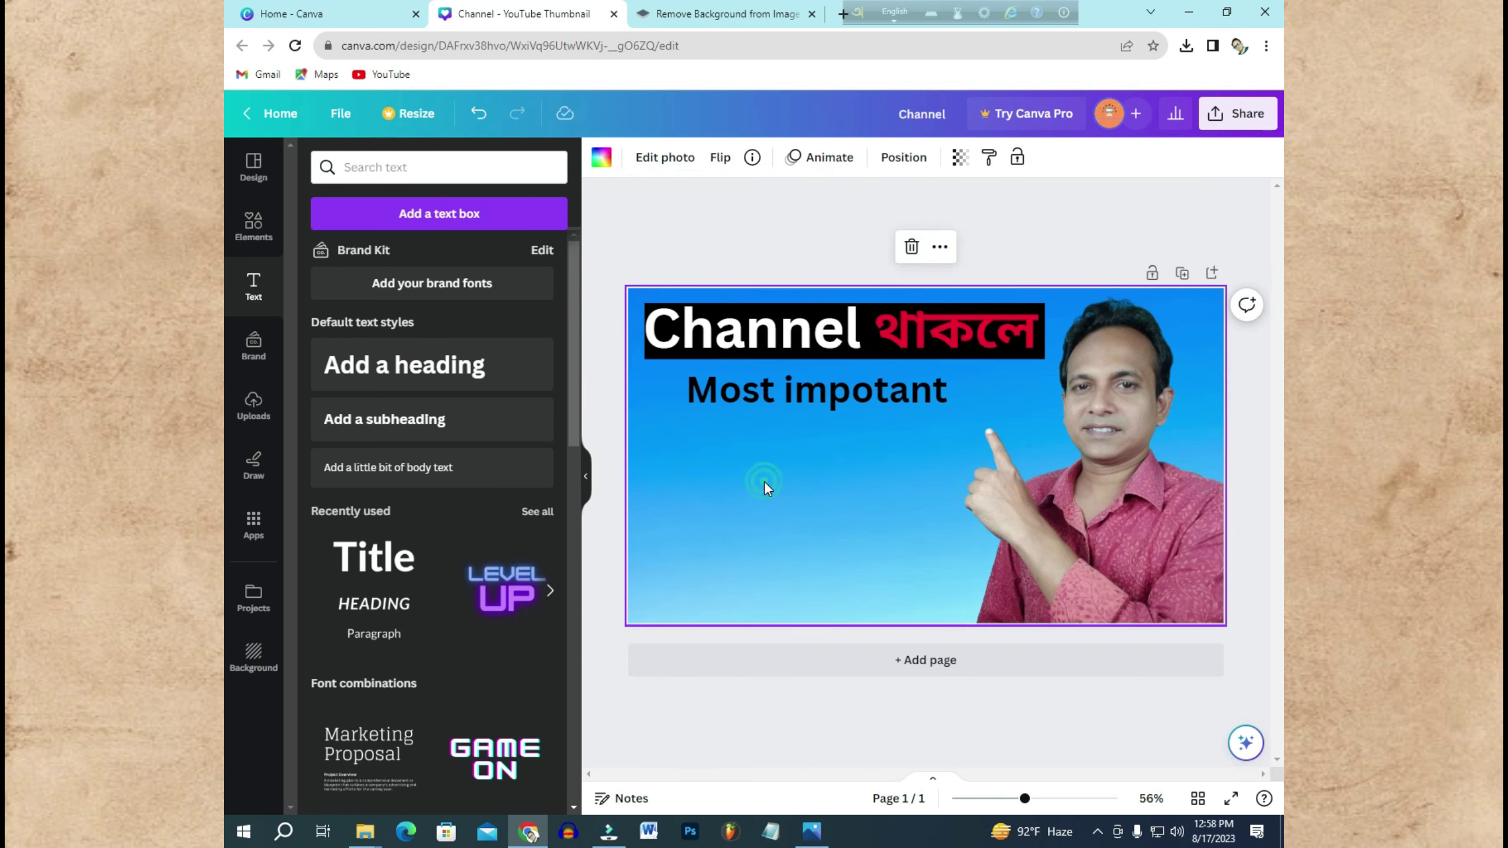
pyautogui.click(803, 397)
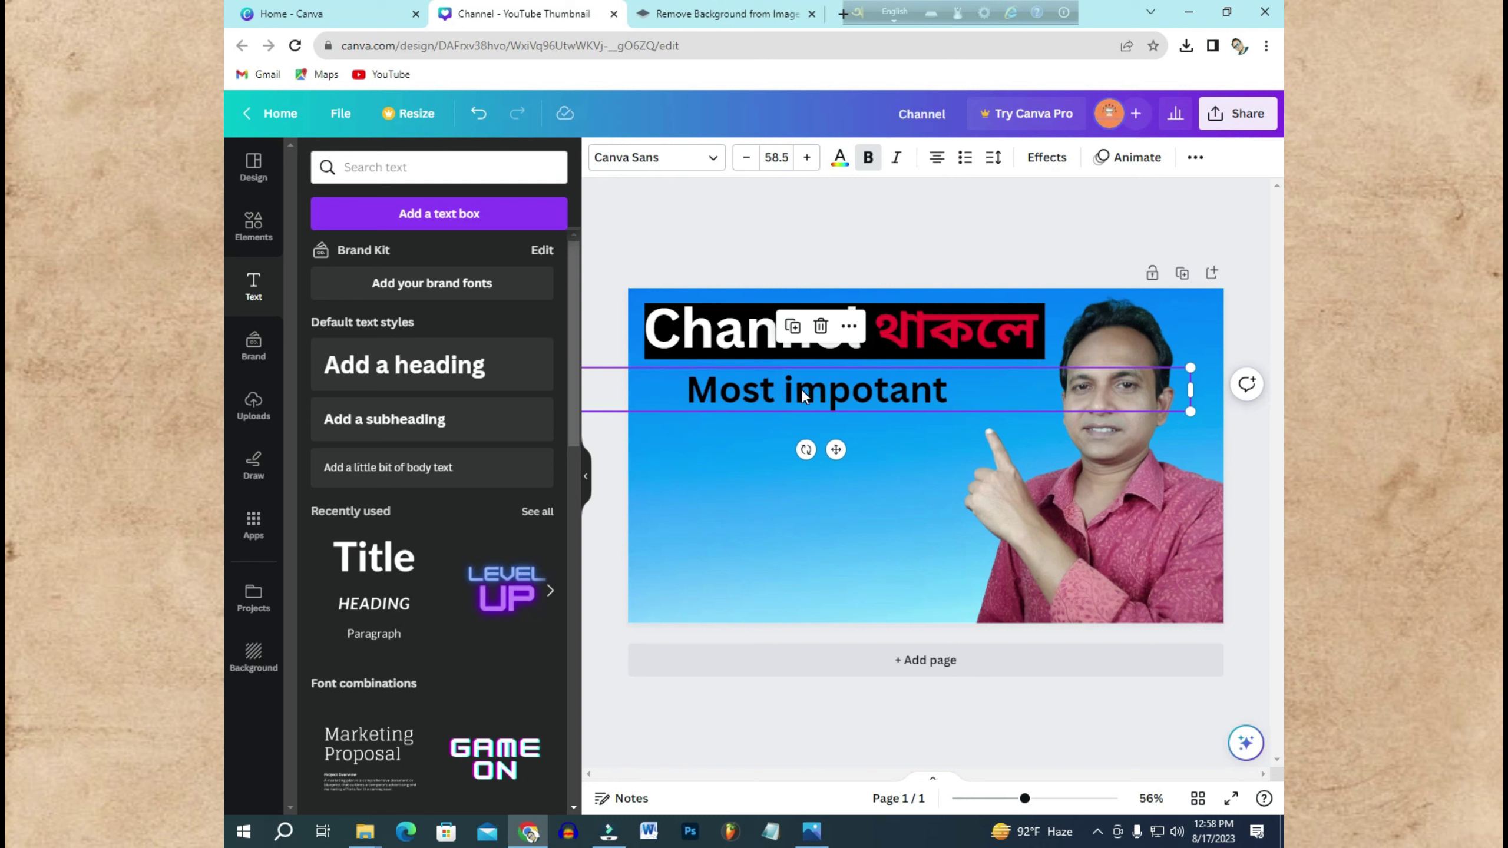
pyautogui.click(803, 396)
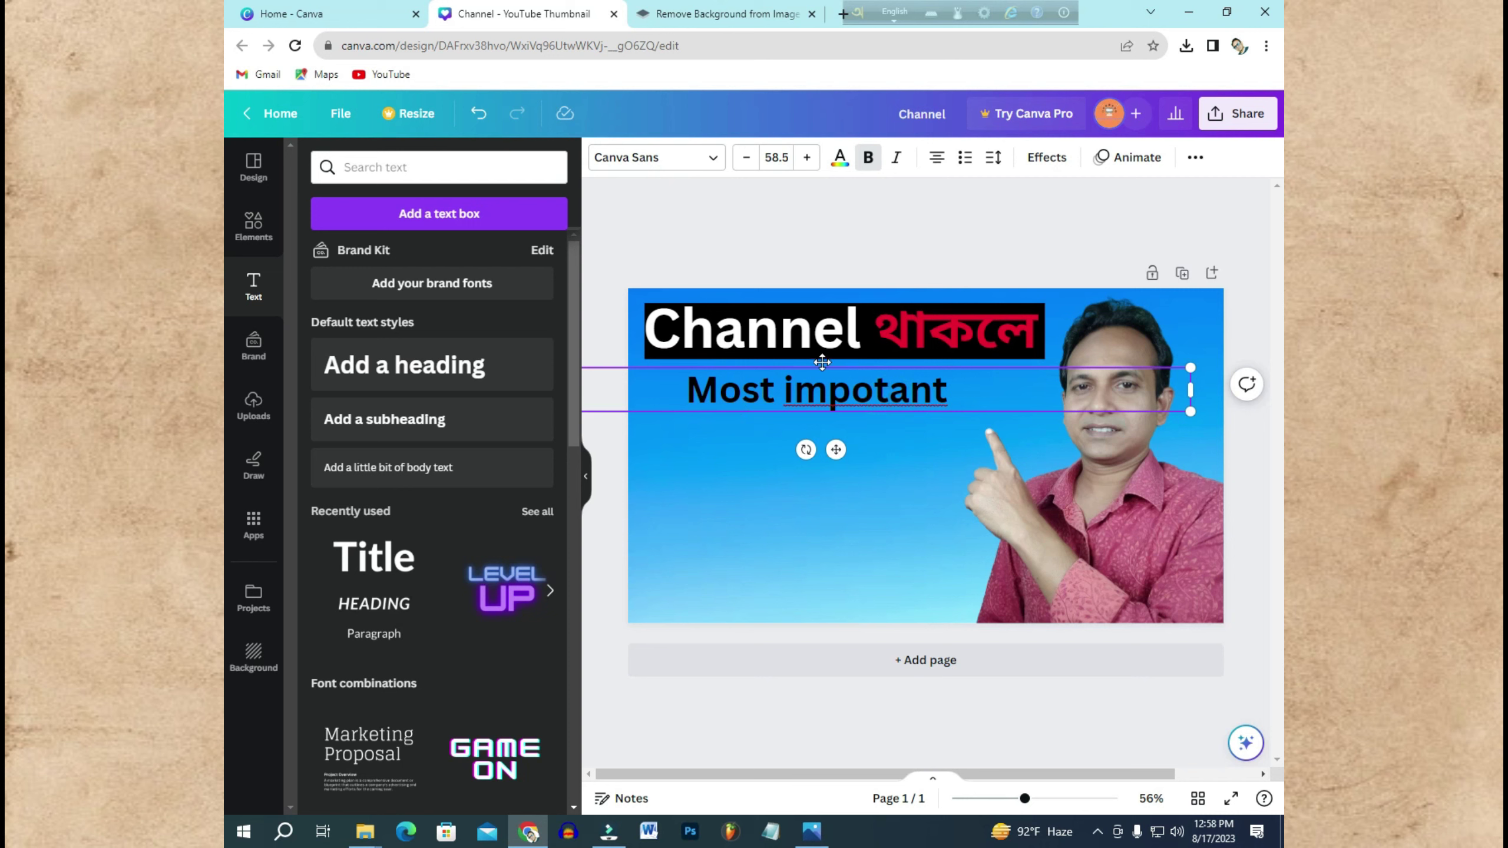
pyautogui.click(704, 589)
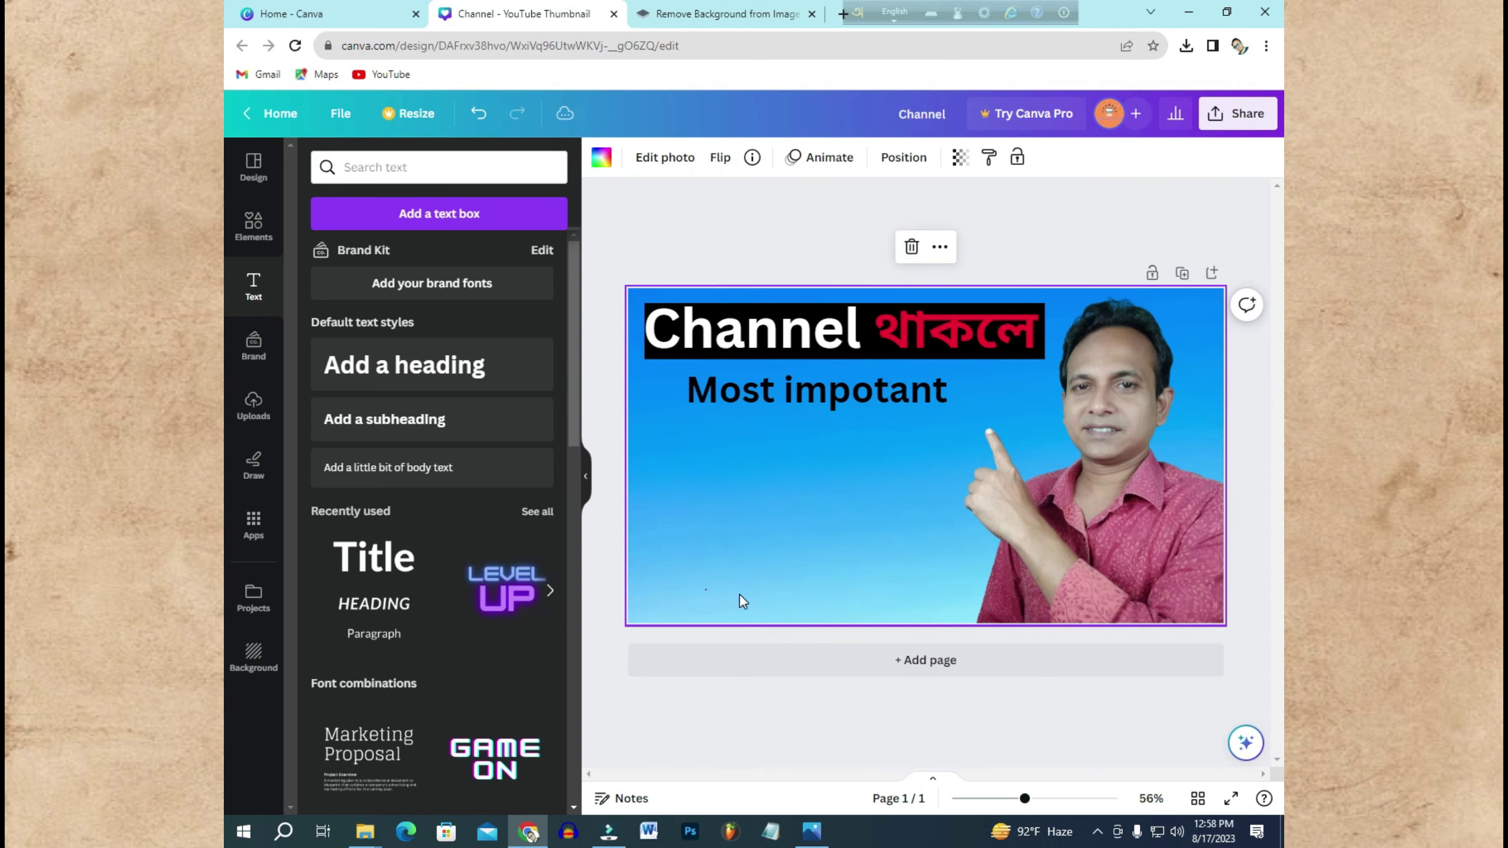
pyautogui.doubleClick(699, 580)
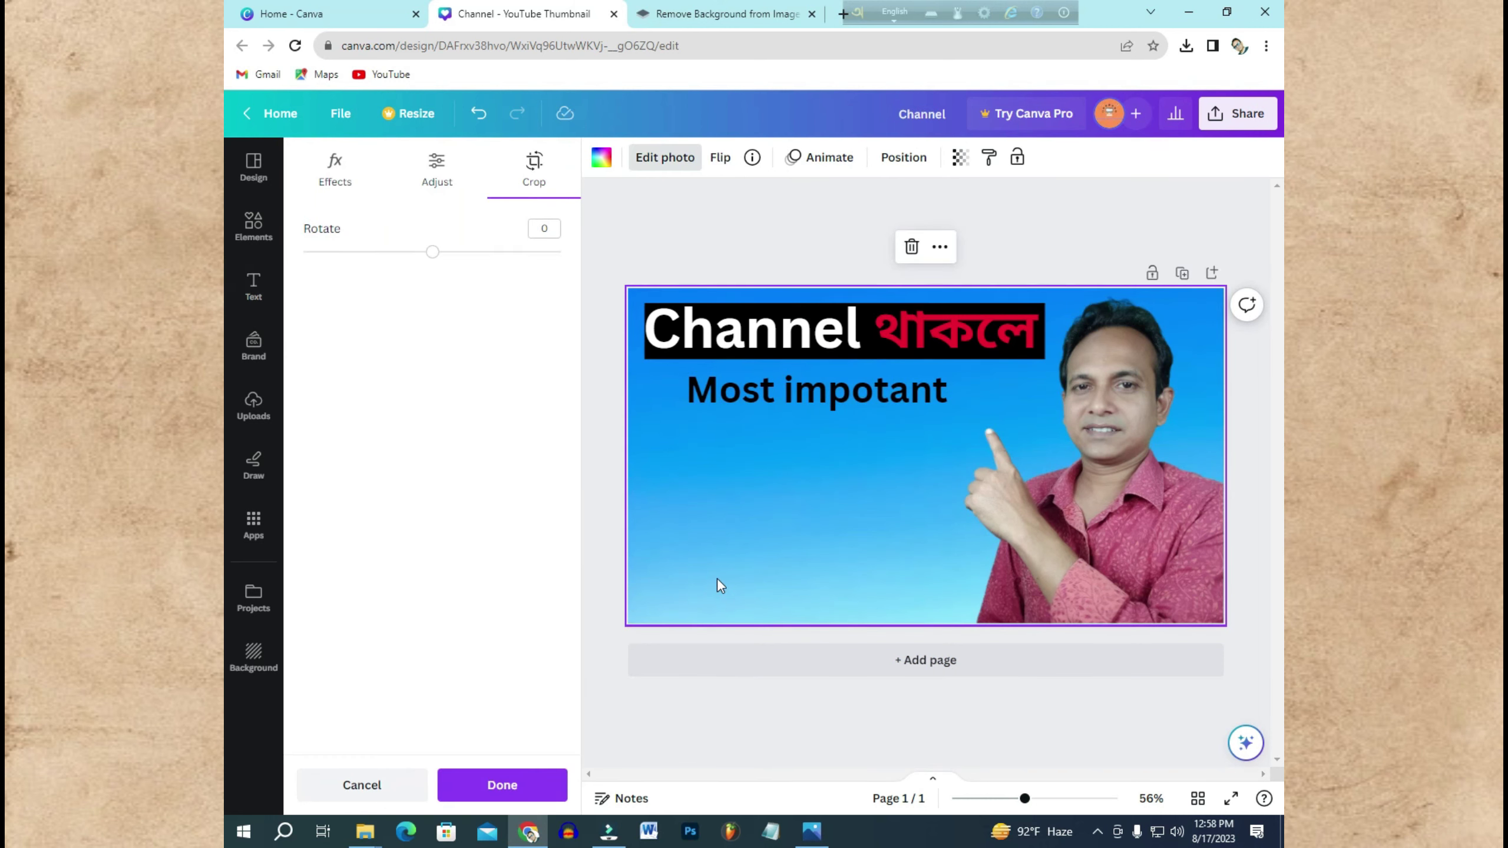
# Step: Recolour the "Most impotant" subheading white using the document colours and deselect it
pyautogui.click(909, 161)
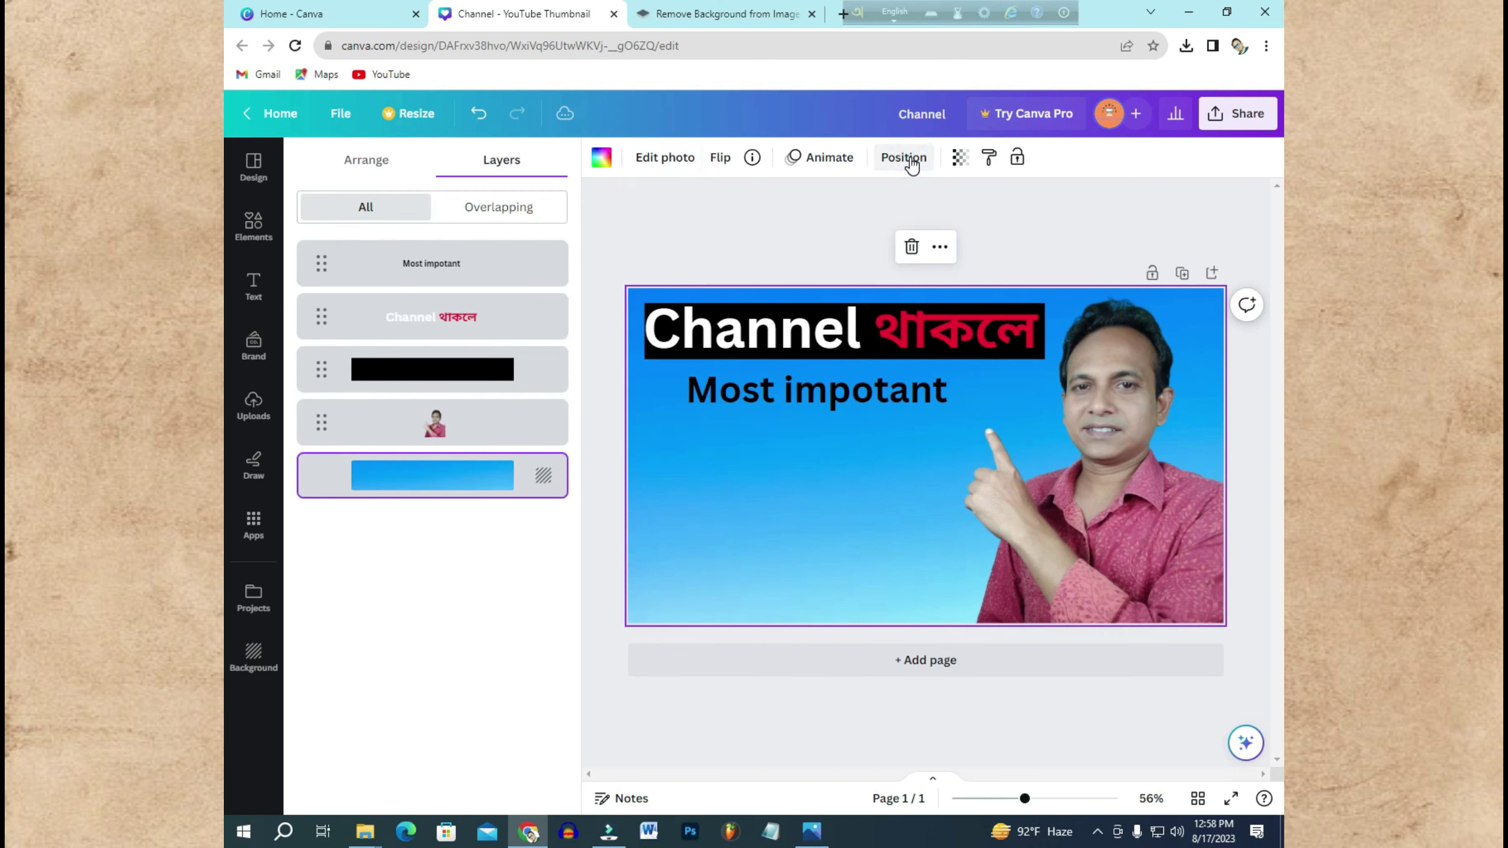
pyautogui.click(455, 276)
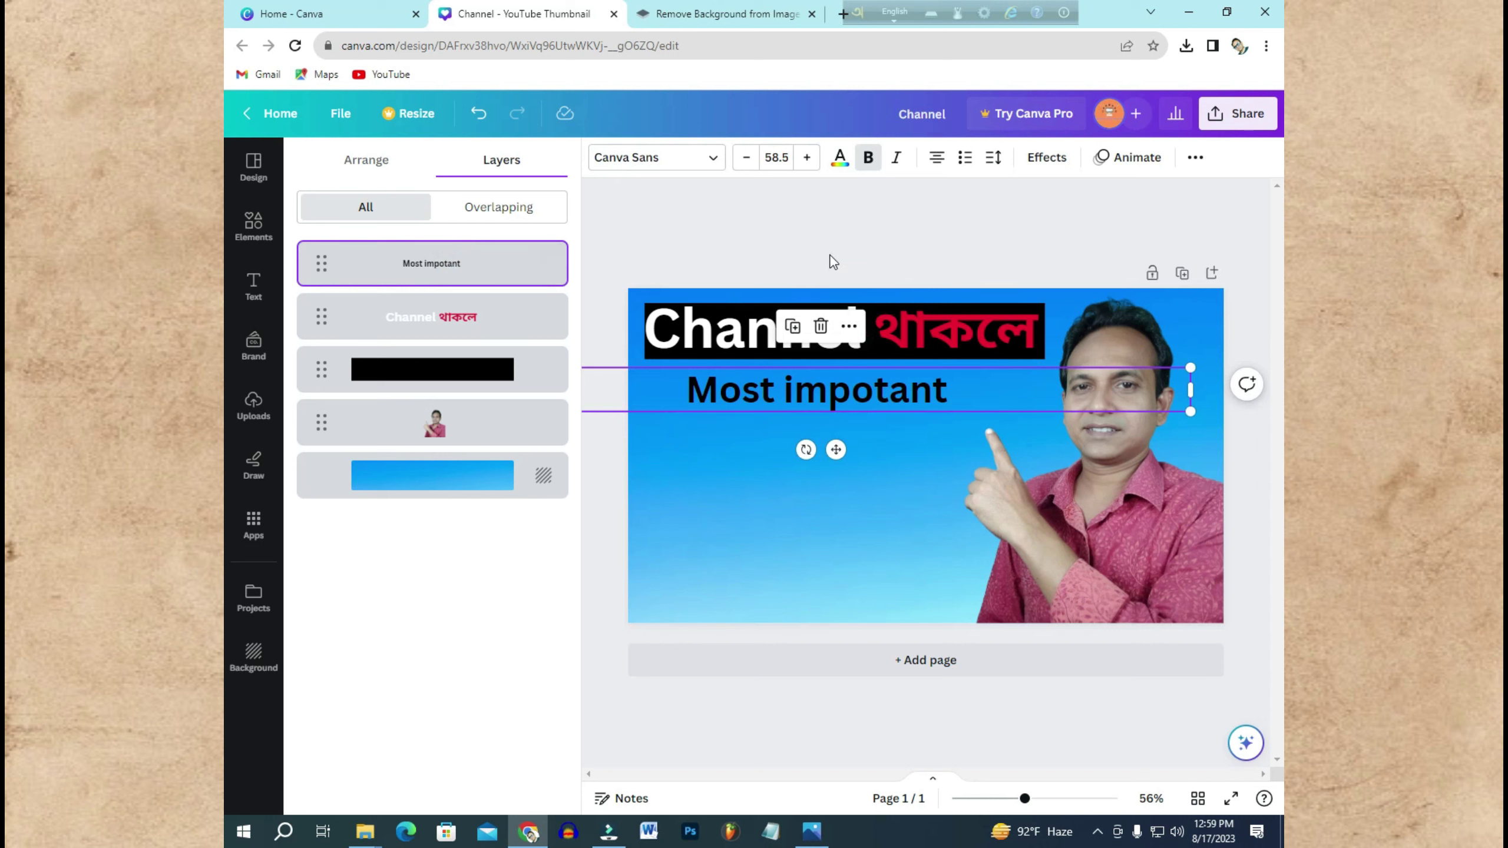
pyautogui.click(839, 160)
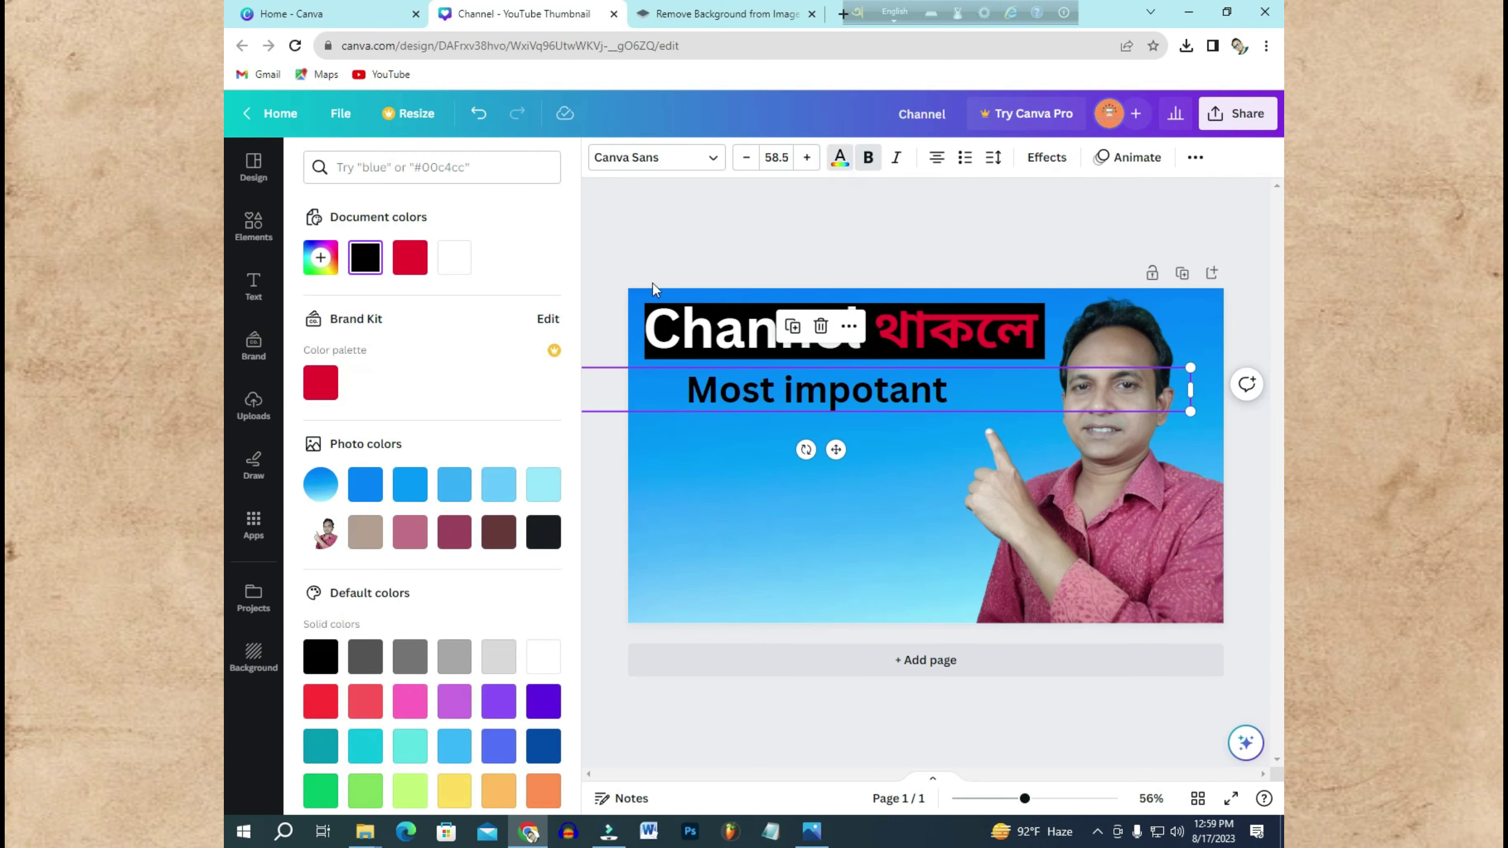
pyautogui.click(454, 265)
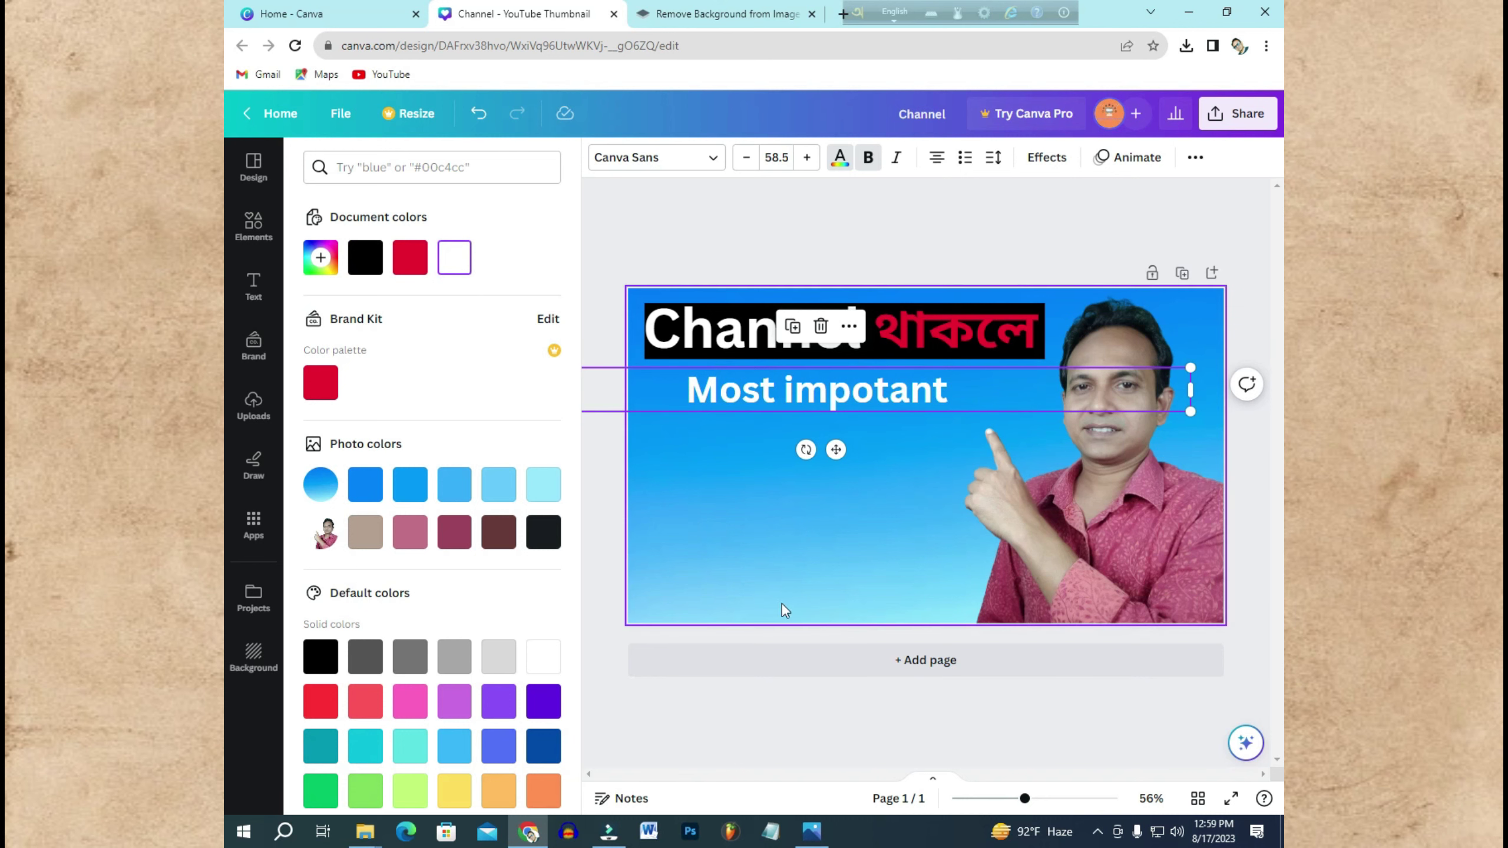
pyautogui.click(775, 586)
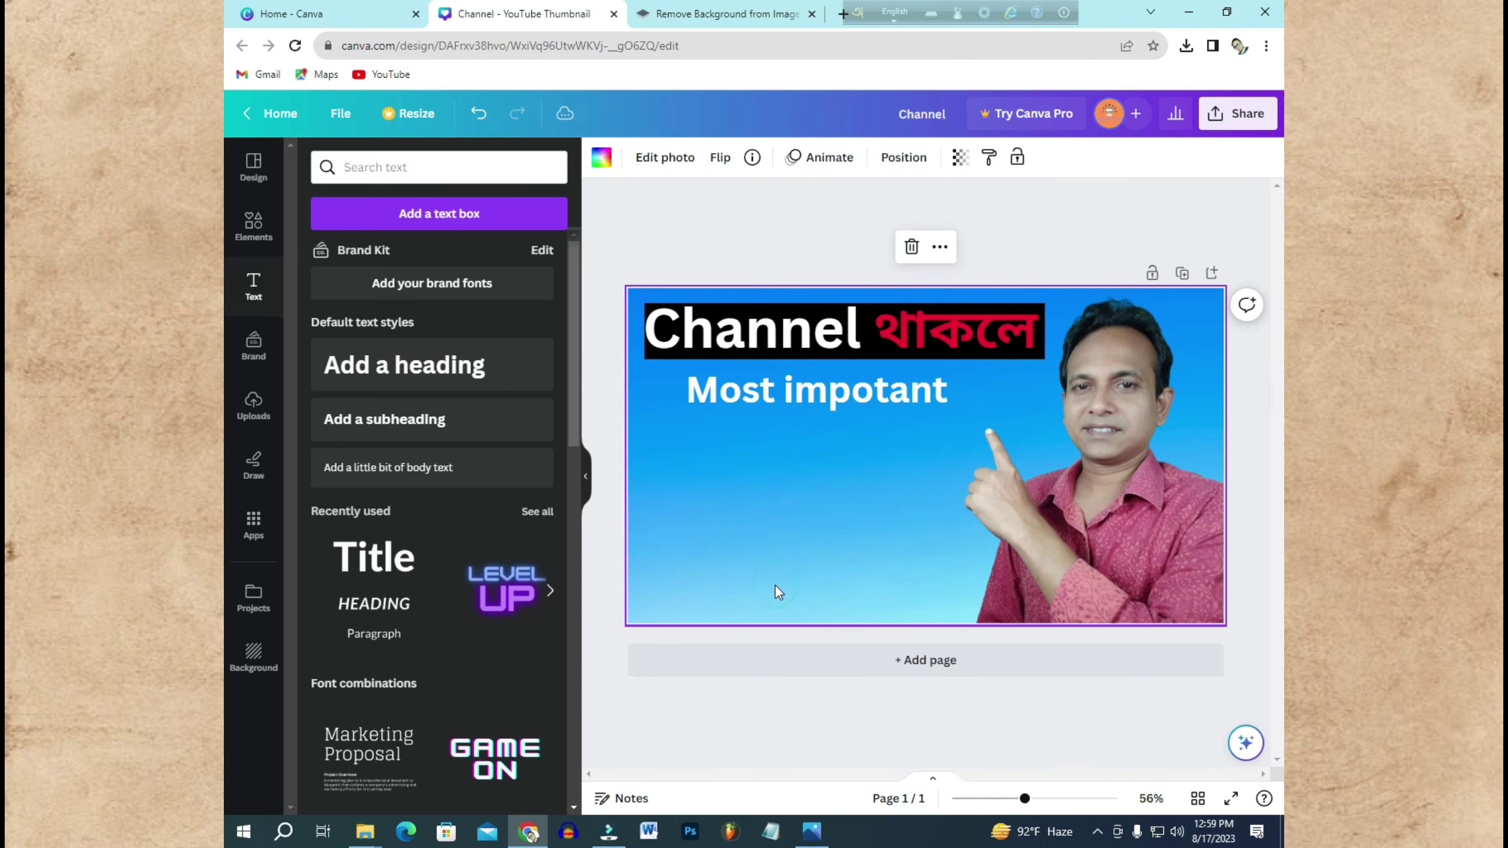
# Step: Enlarge the "Most impotant" subheading to size 63.8 and shift it slightly to stay beneath the black rectangle
pyautogui.click(809, 404)
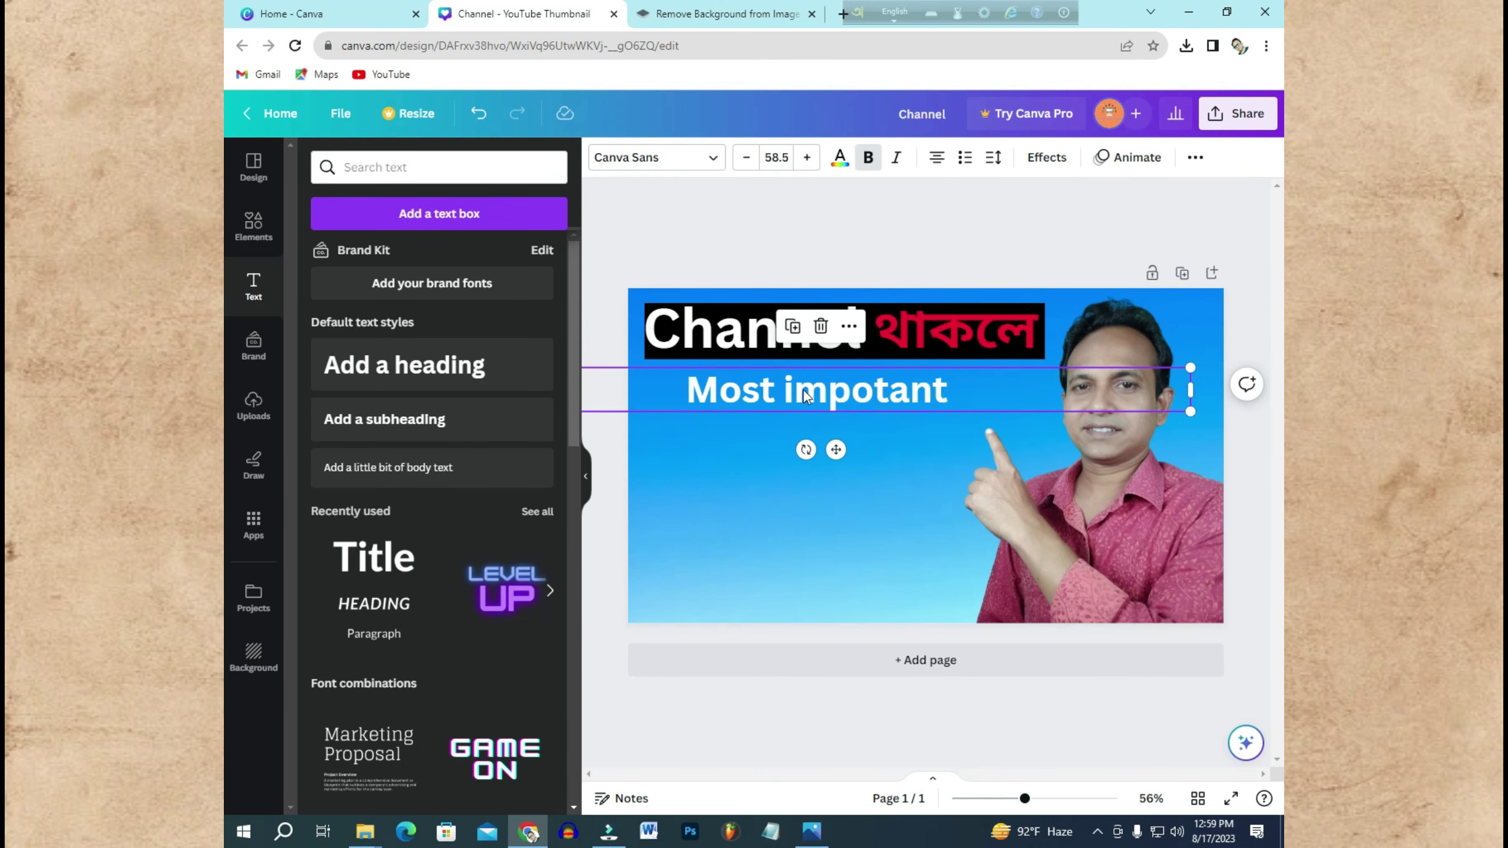
pyautogui.click(835, 257)
pyautogui.click(840, 467)
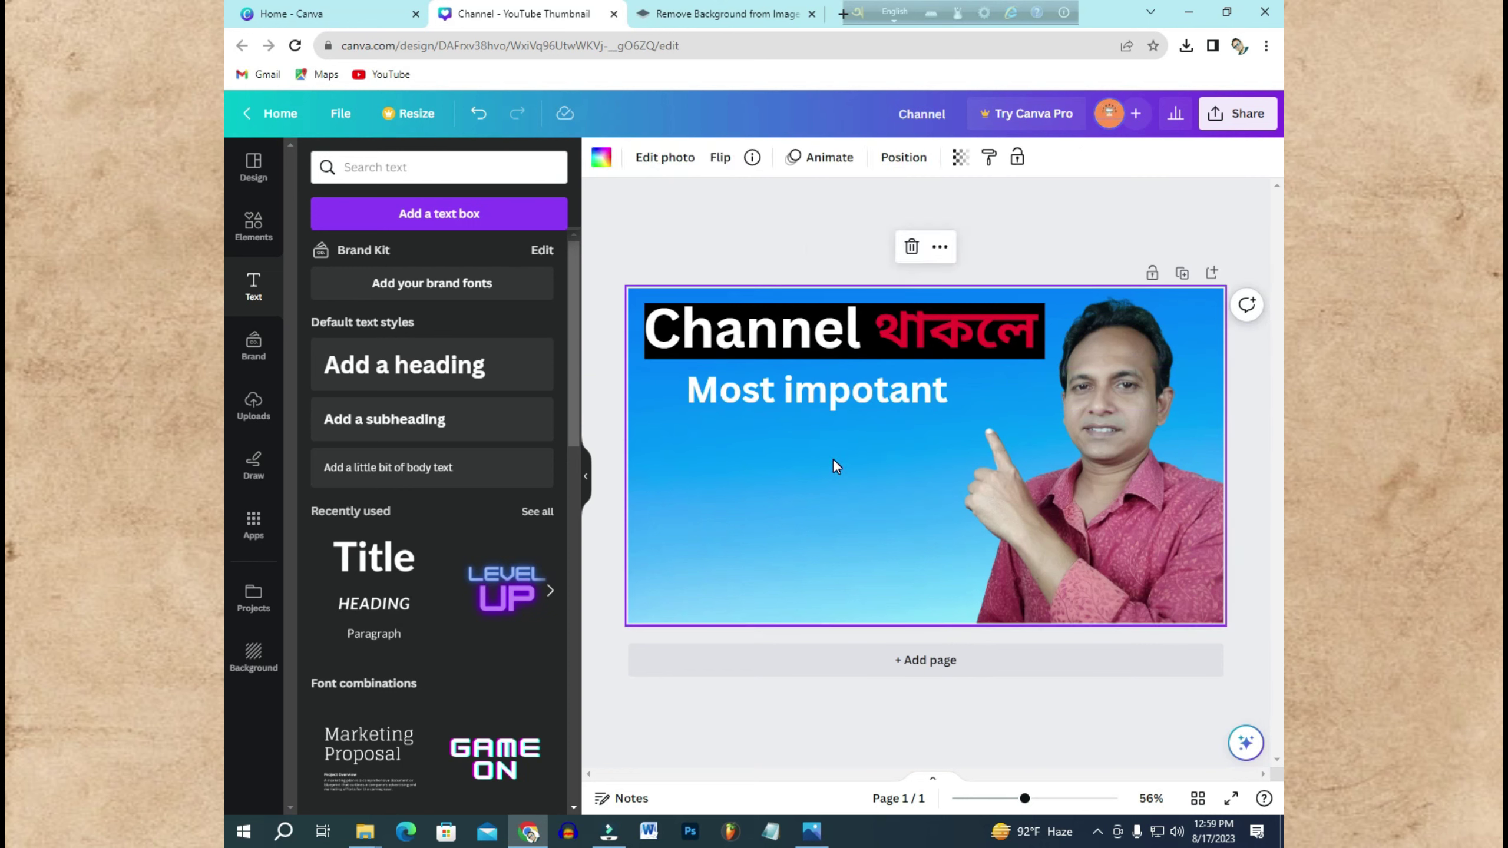
pyautogui.click(815, 396)
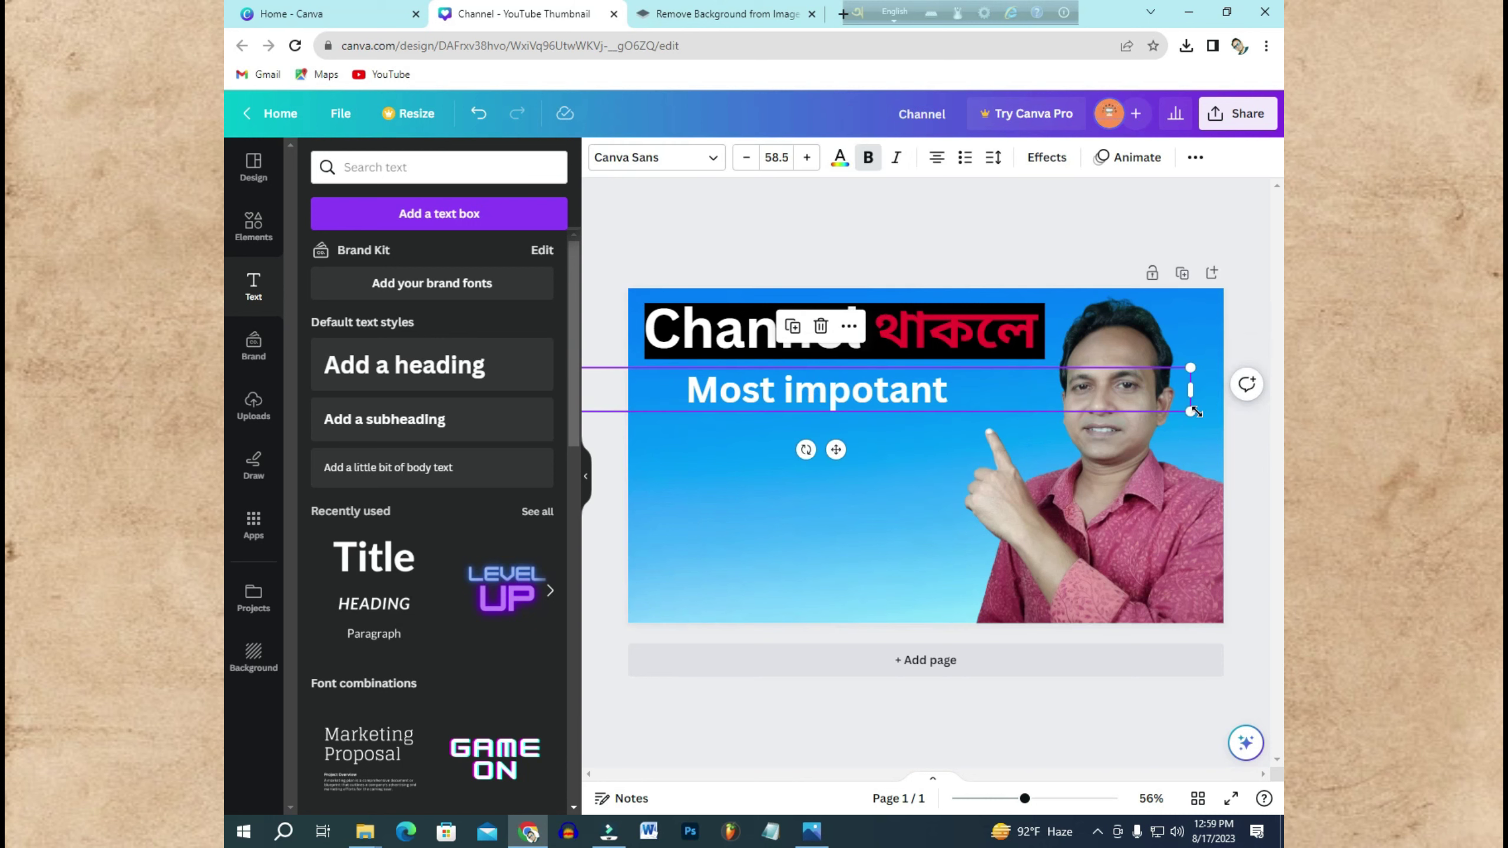
pyautogui.moveTo(1191, 411); pyautogui.dragTo(1258, 440)
pyautogui.moveTo(859, 389); pyautogui.dragTo(833, 390)
pyautogui.click(806, 399)
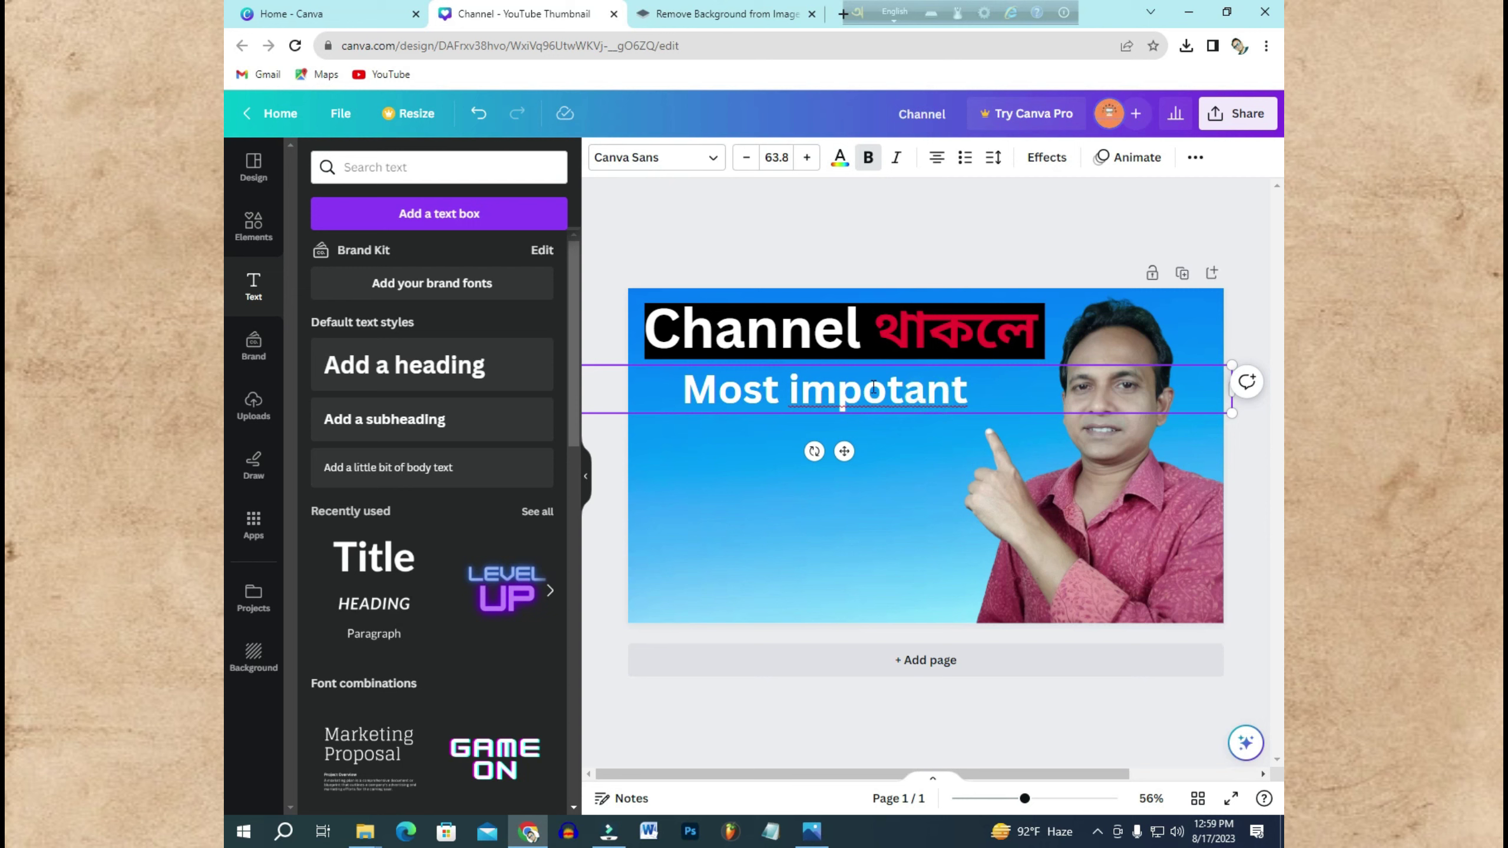
# Step: Give the subheading a Shadow effect with offset 54, direction 29 and transparency 39, and deselect it
pyautogui.click(1047, 161)
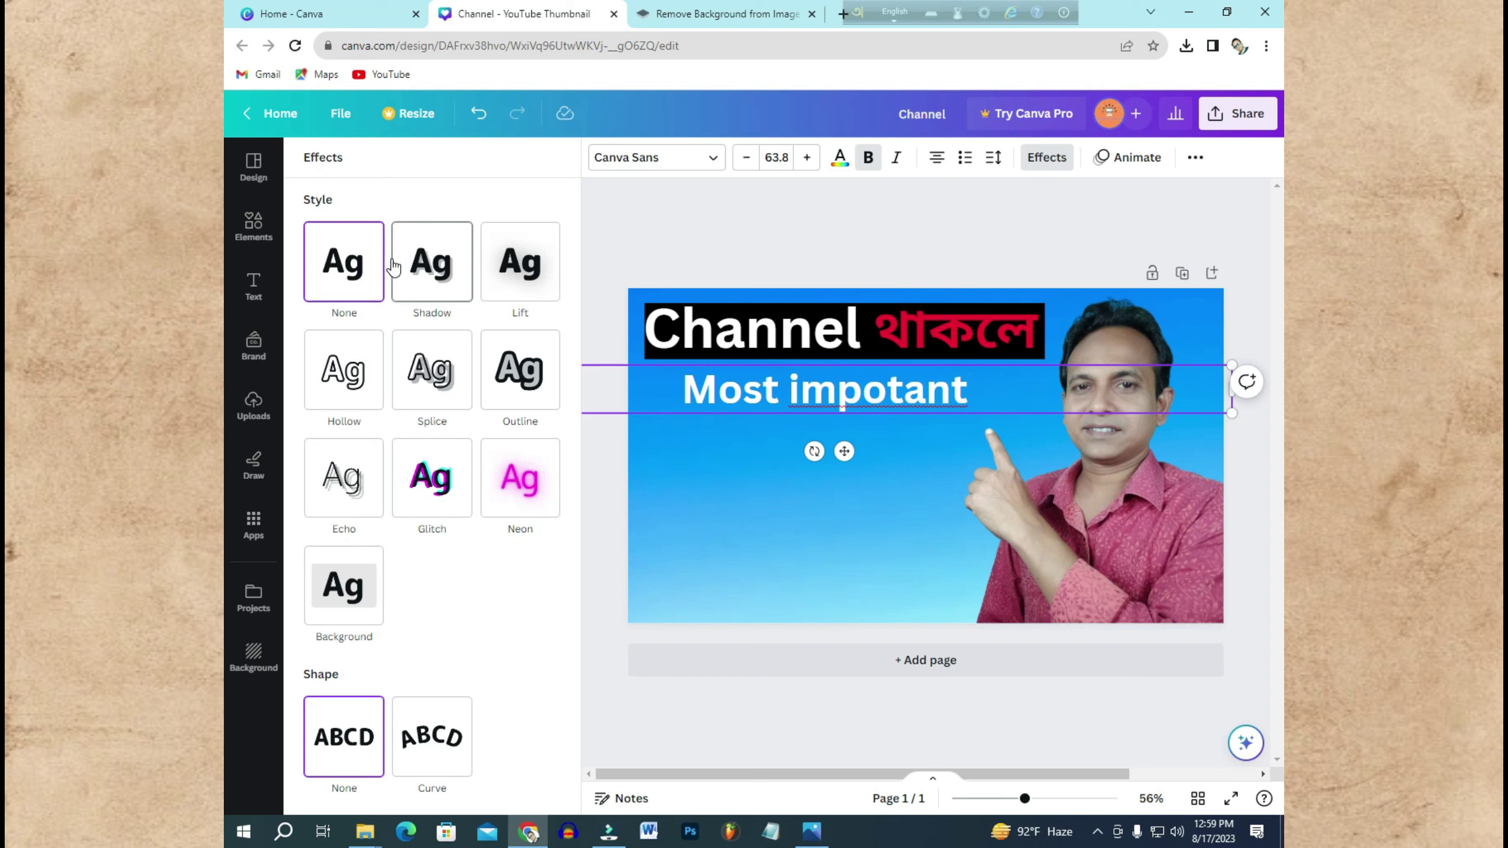
pyautogui.click(439, 277)
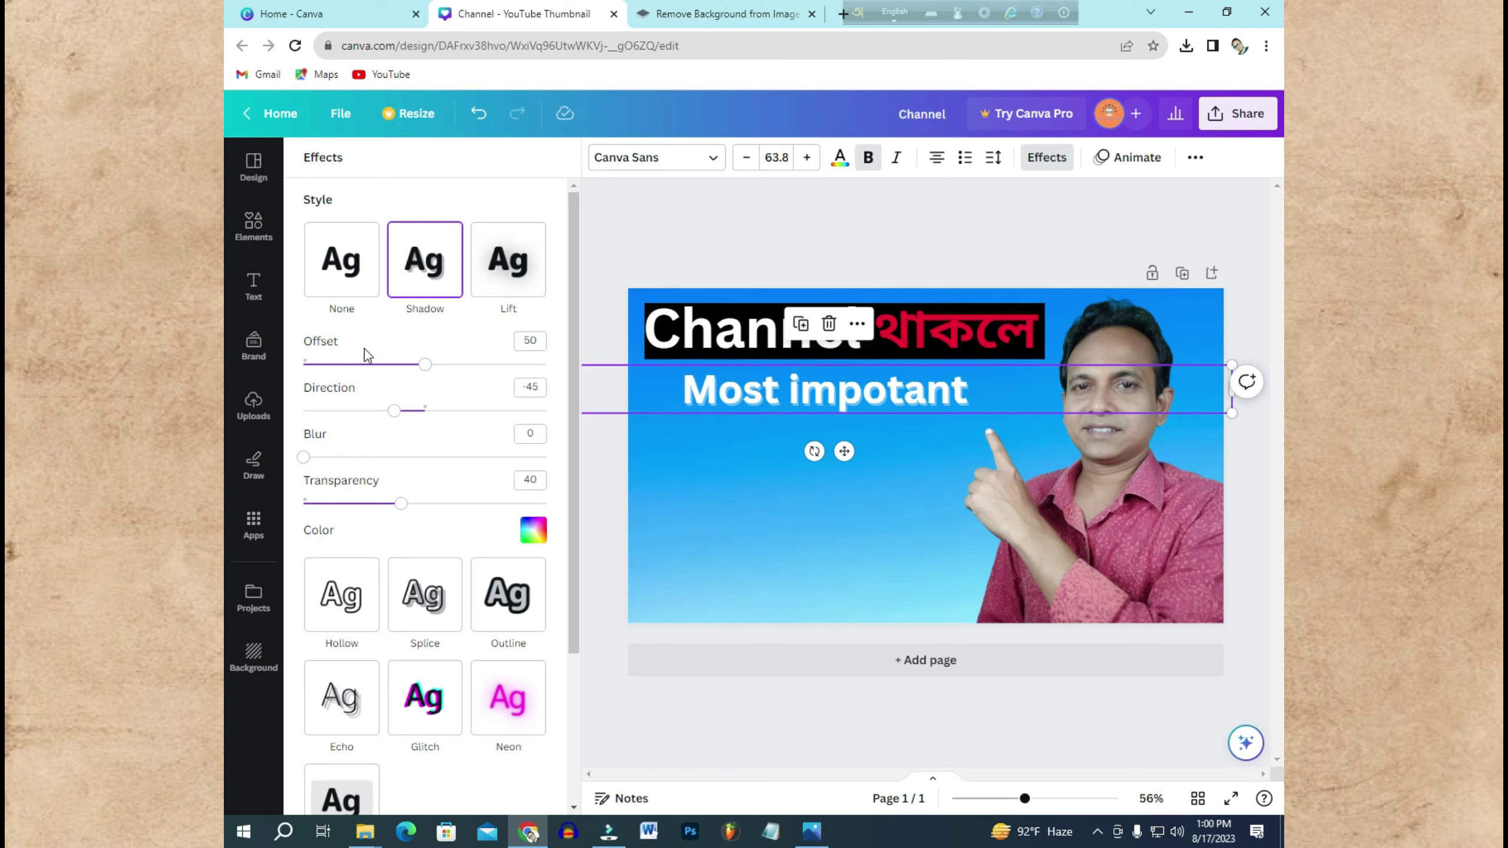
pyautogui.moveTo(427, 373)
pyautogui.mouseDown()
pyautogui.moveTo(364, 380)
pyautogui.moveTo(558, 376)
pyautogui.moveTo(405, 381)
pyautogui.moveTo(438, 386)
pyautogui.mouseUp()
pyautogui.moveTo(392, 412); pyautogui.dragTo(445, 423)
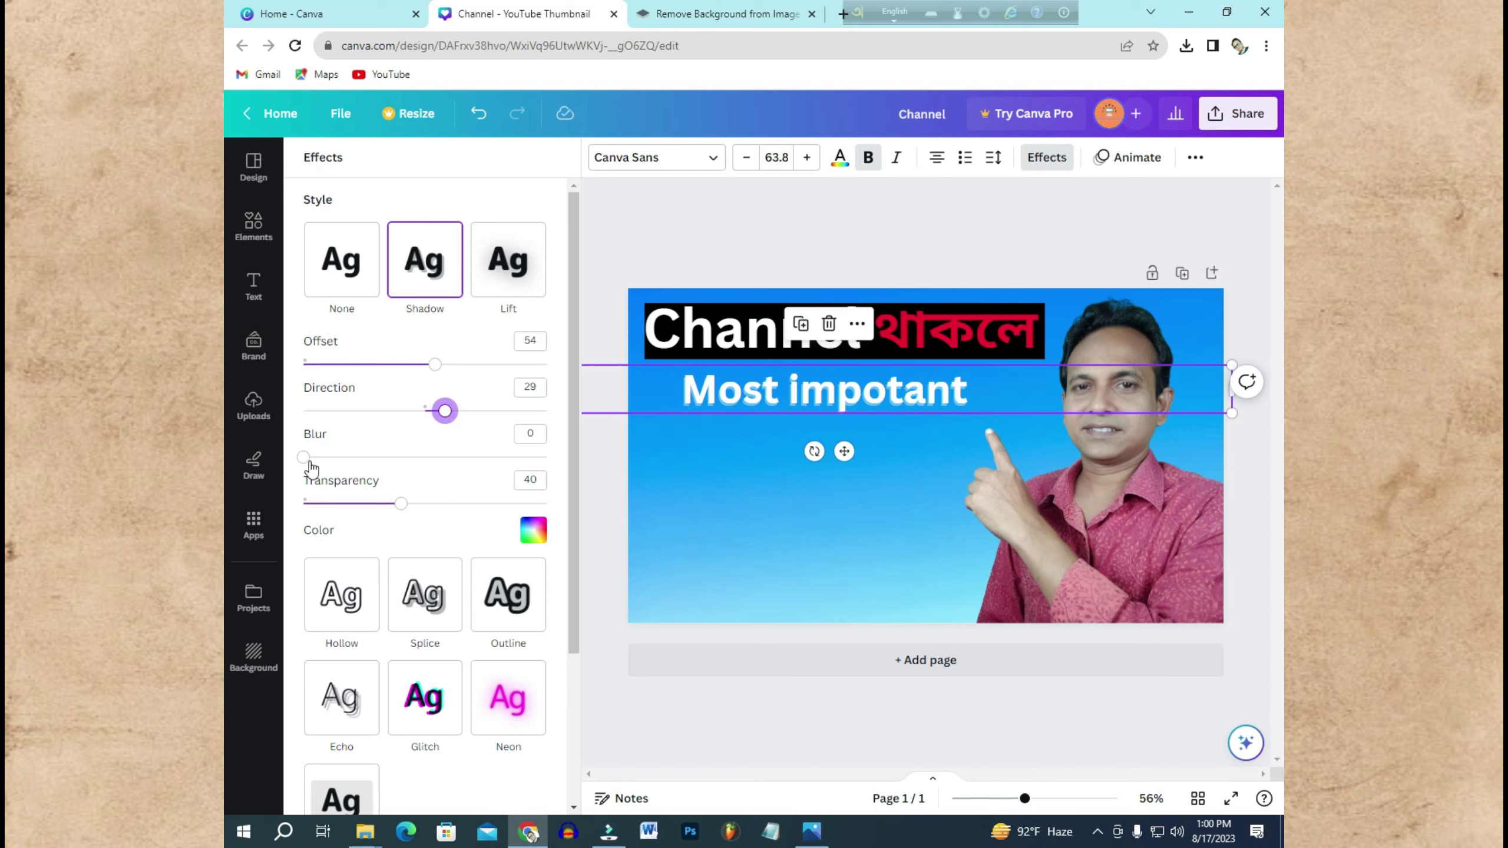
pyautogui.moveTo(303, 458); pyautogui.dragTo(254, 474)
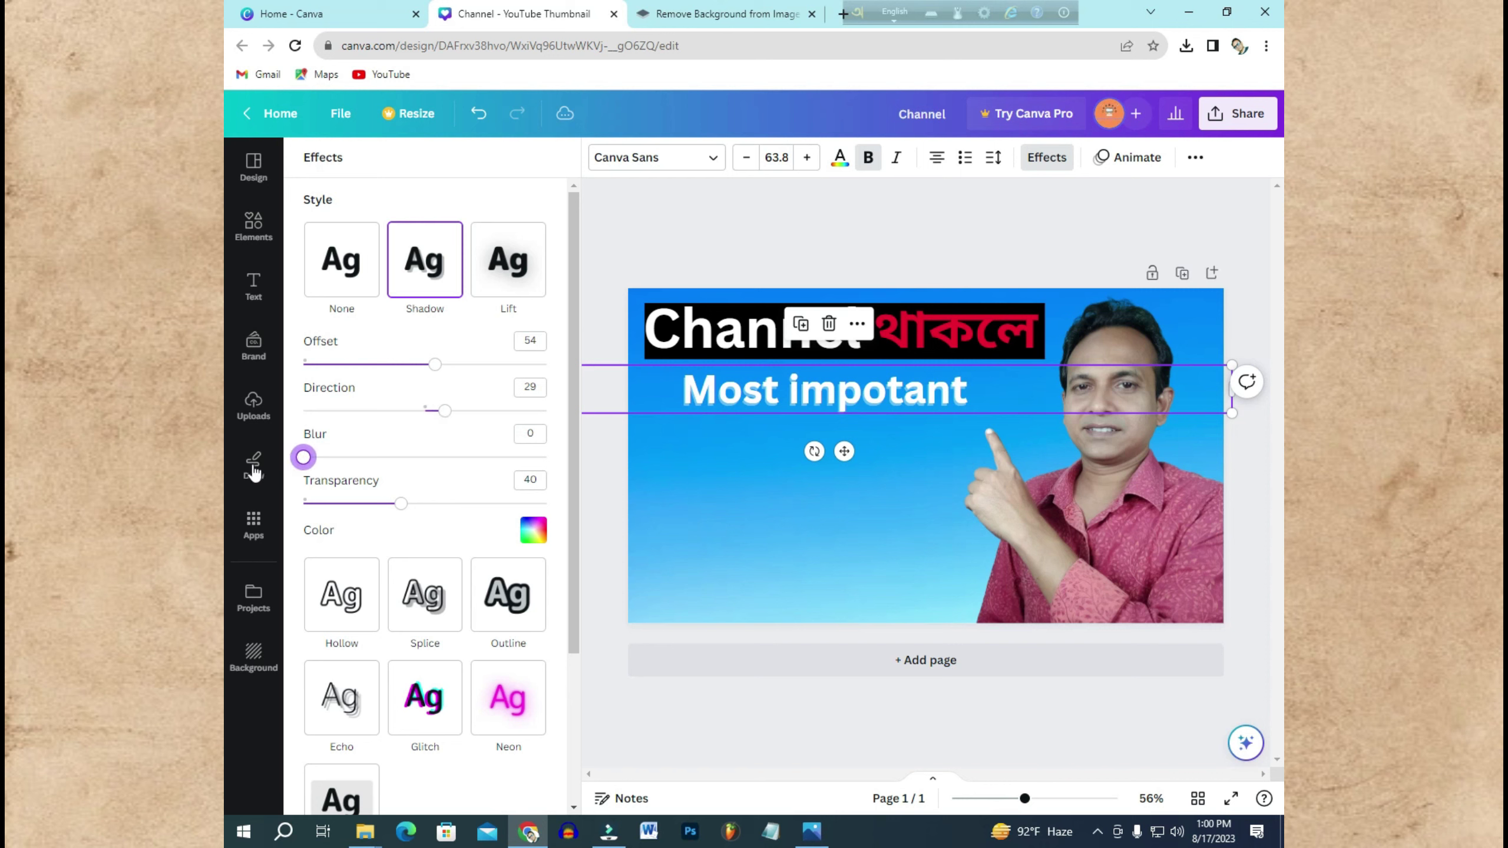
pyautogui.moveTo(401, 511)
pyautogui.mouseDown()
pyautogui.moveTo(323, 504)
pyautogui.moveTo(410, 506)
pyautogui.moveTo(400, 516)
pyautogui.mouseUp()
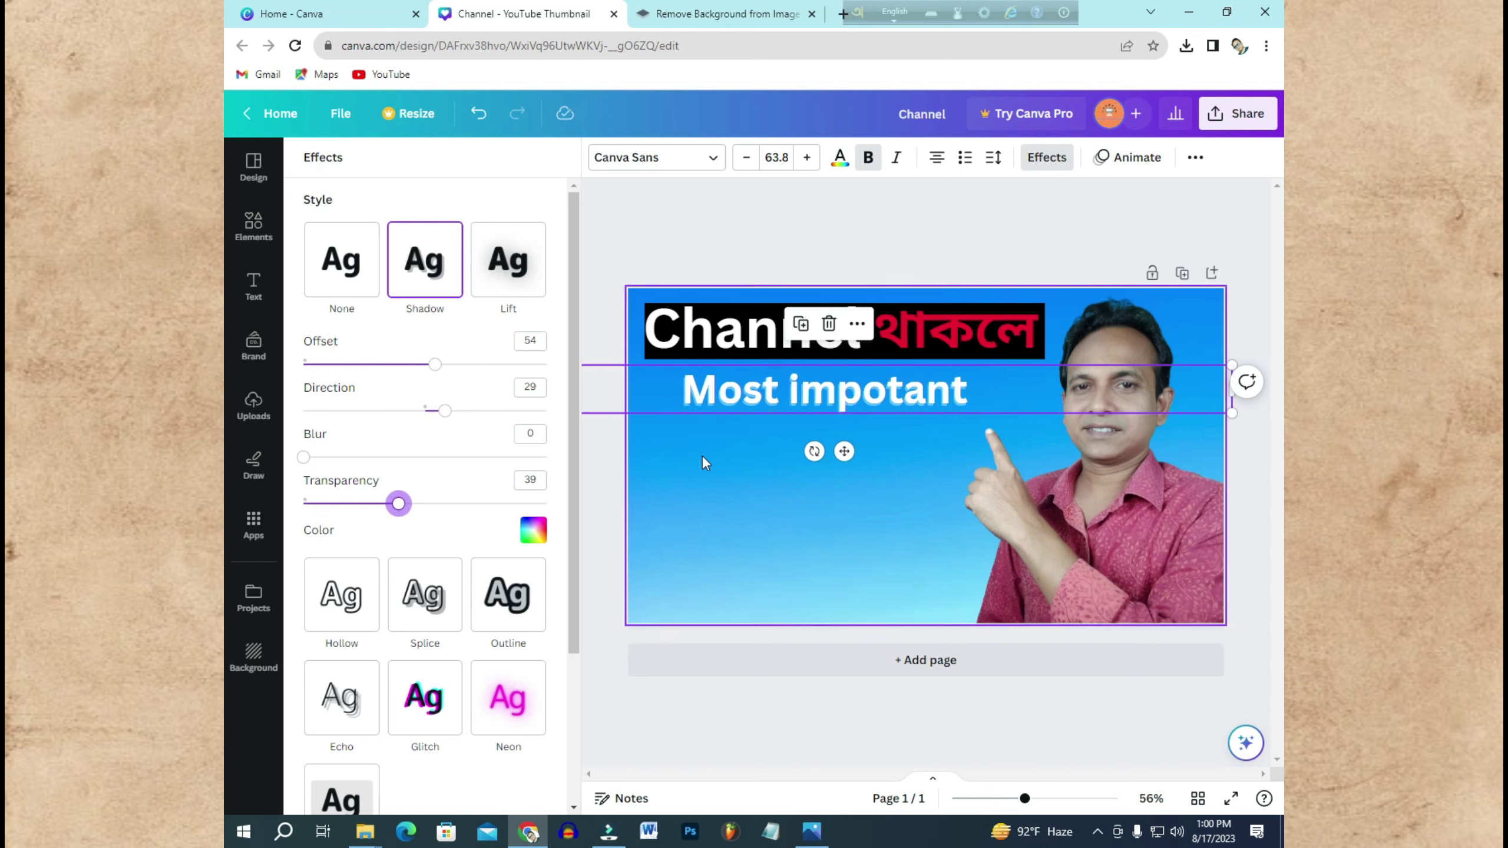
pyautogui.scroll(-1, 466, 618)
pyautogui.scroll(-3, 466, 618)
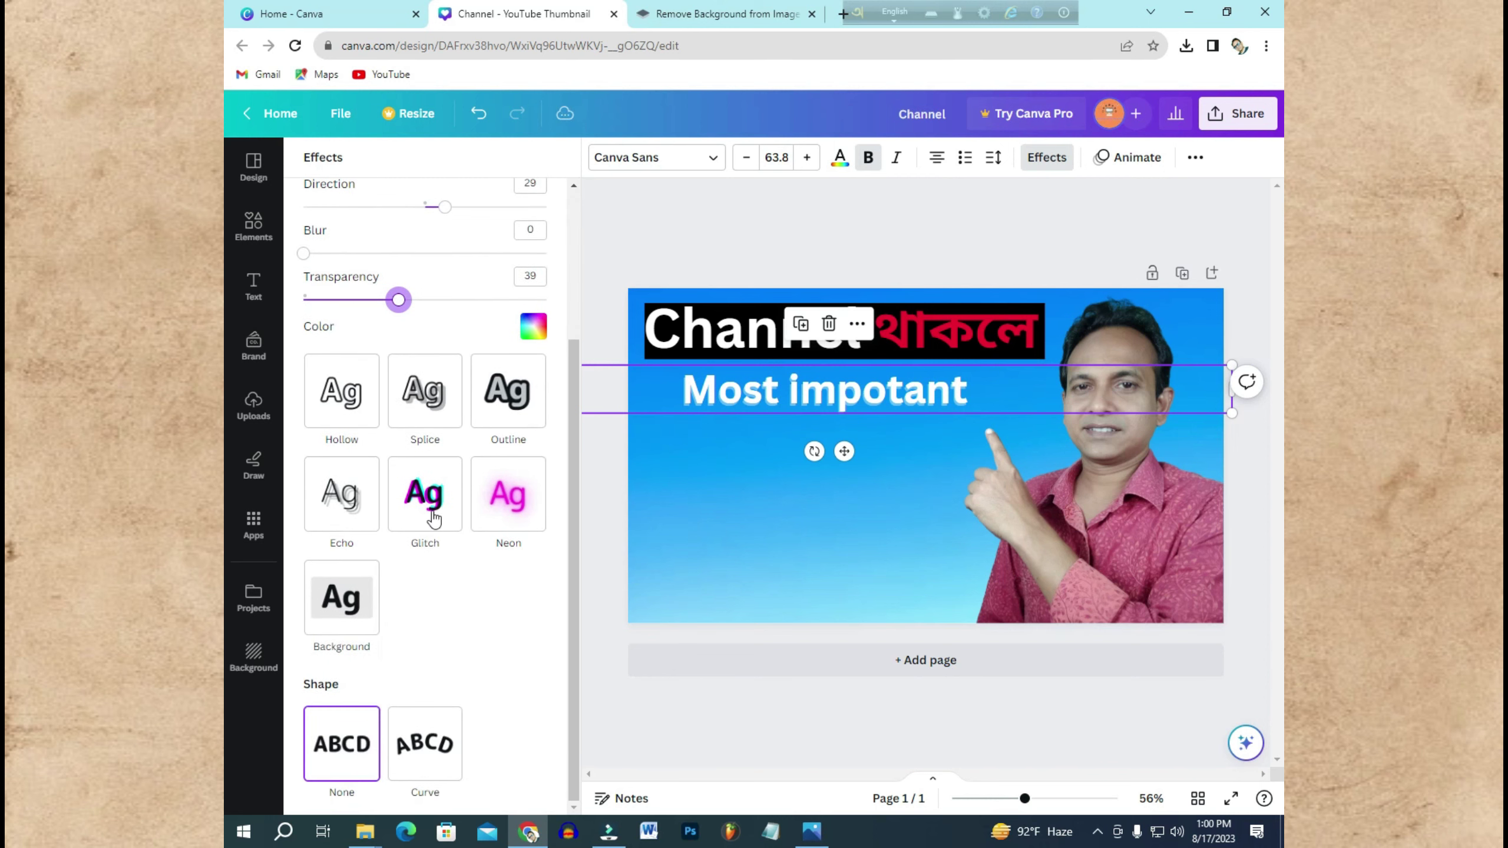
pyautogui.scroll(3, 439, 393)
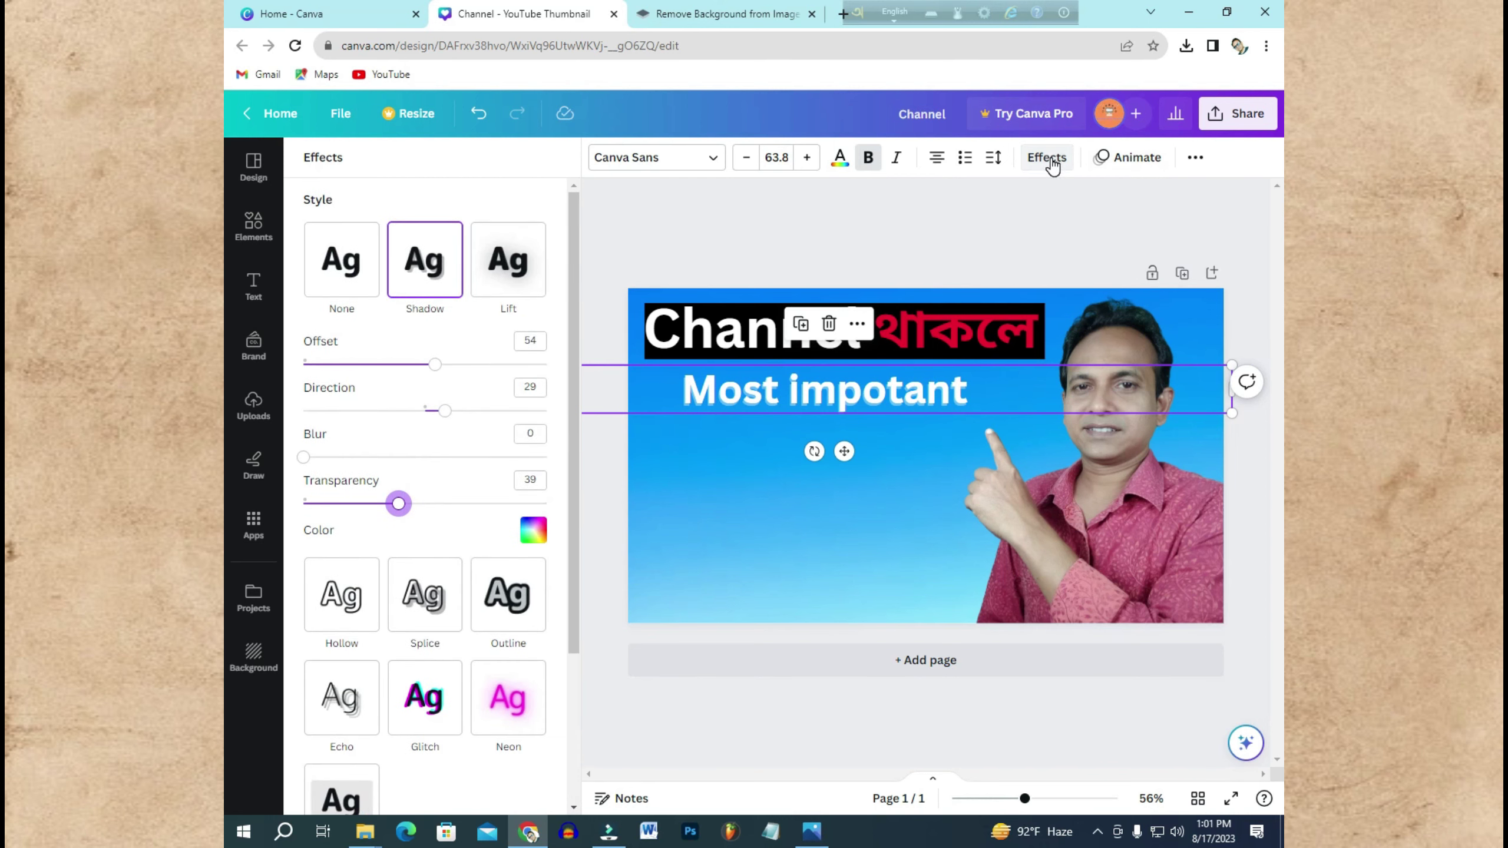
pyautogui.click(769, 528)
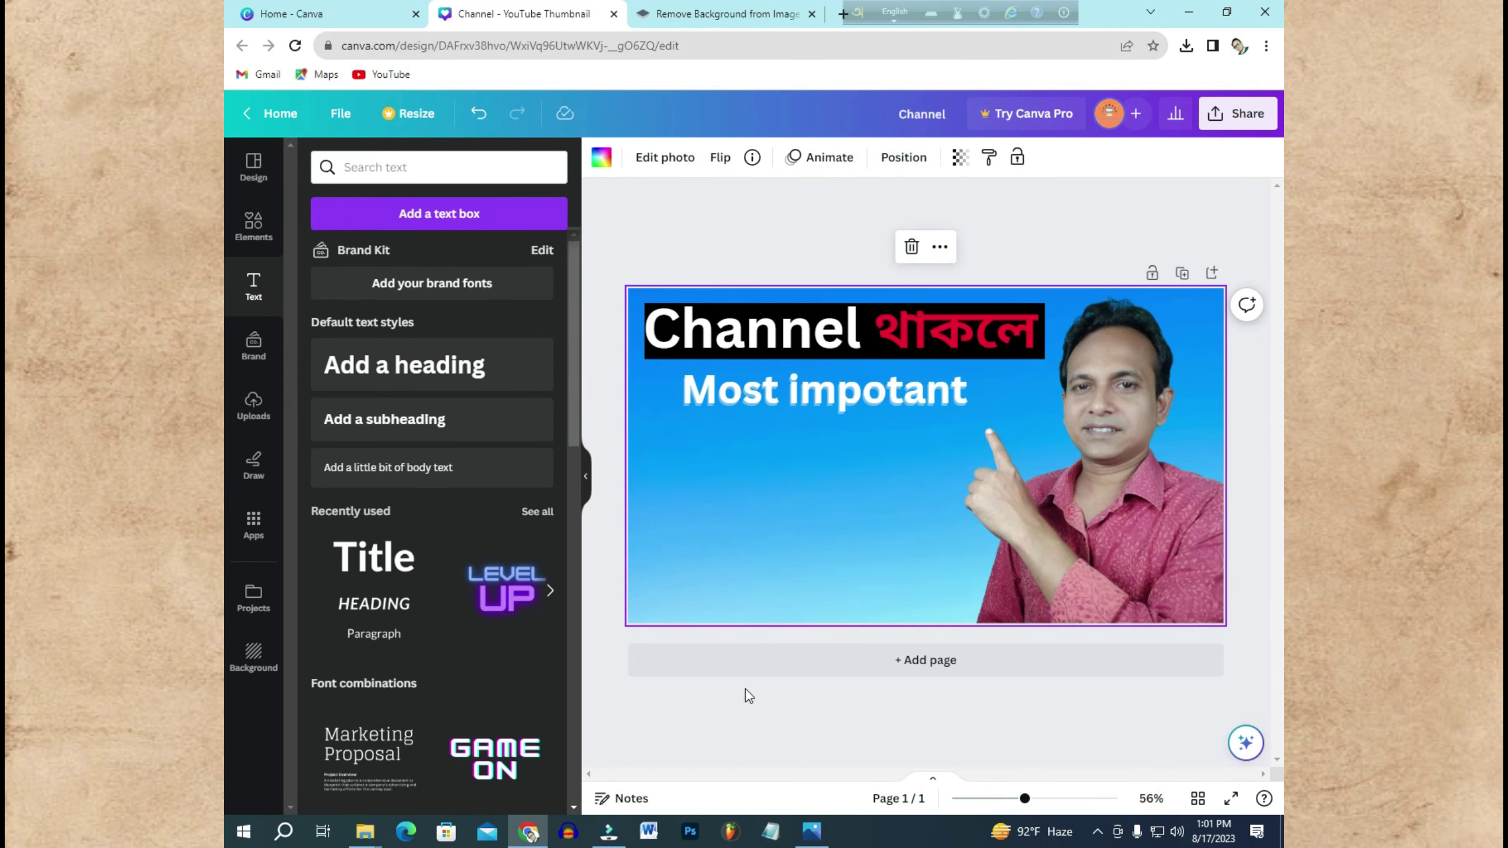
# Step: Add a new heading text box and place it beneath the "Most impotant" subheading, clear of the portrait
pyautogui.click(911, 165)
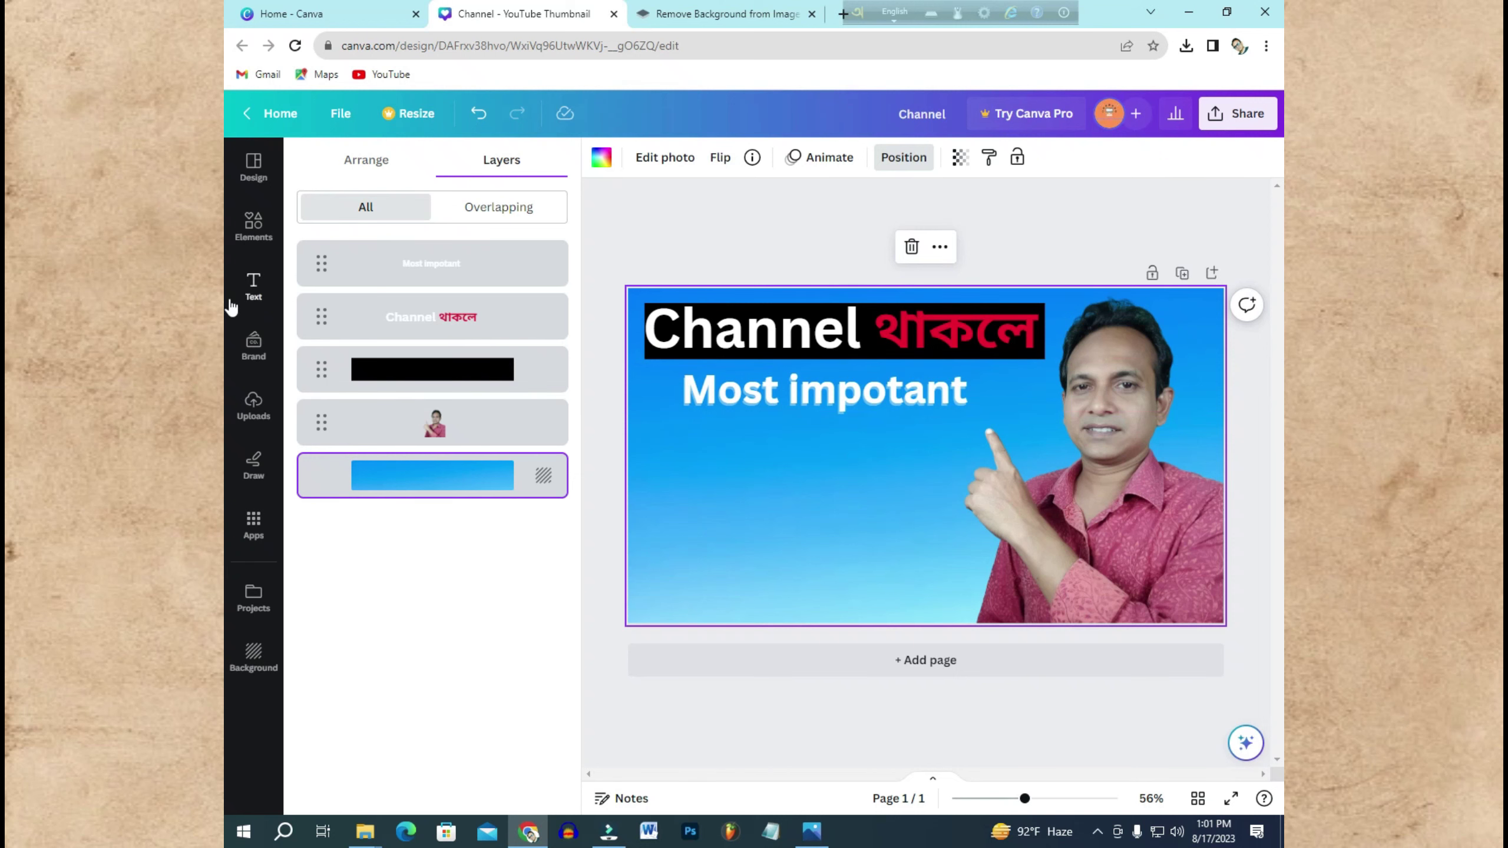
pyautogui.click(253, 287)
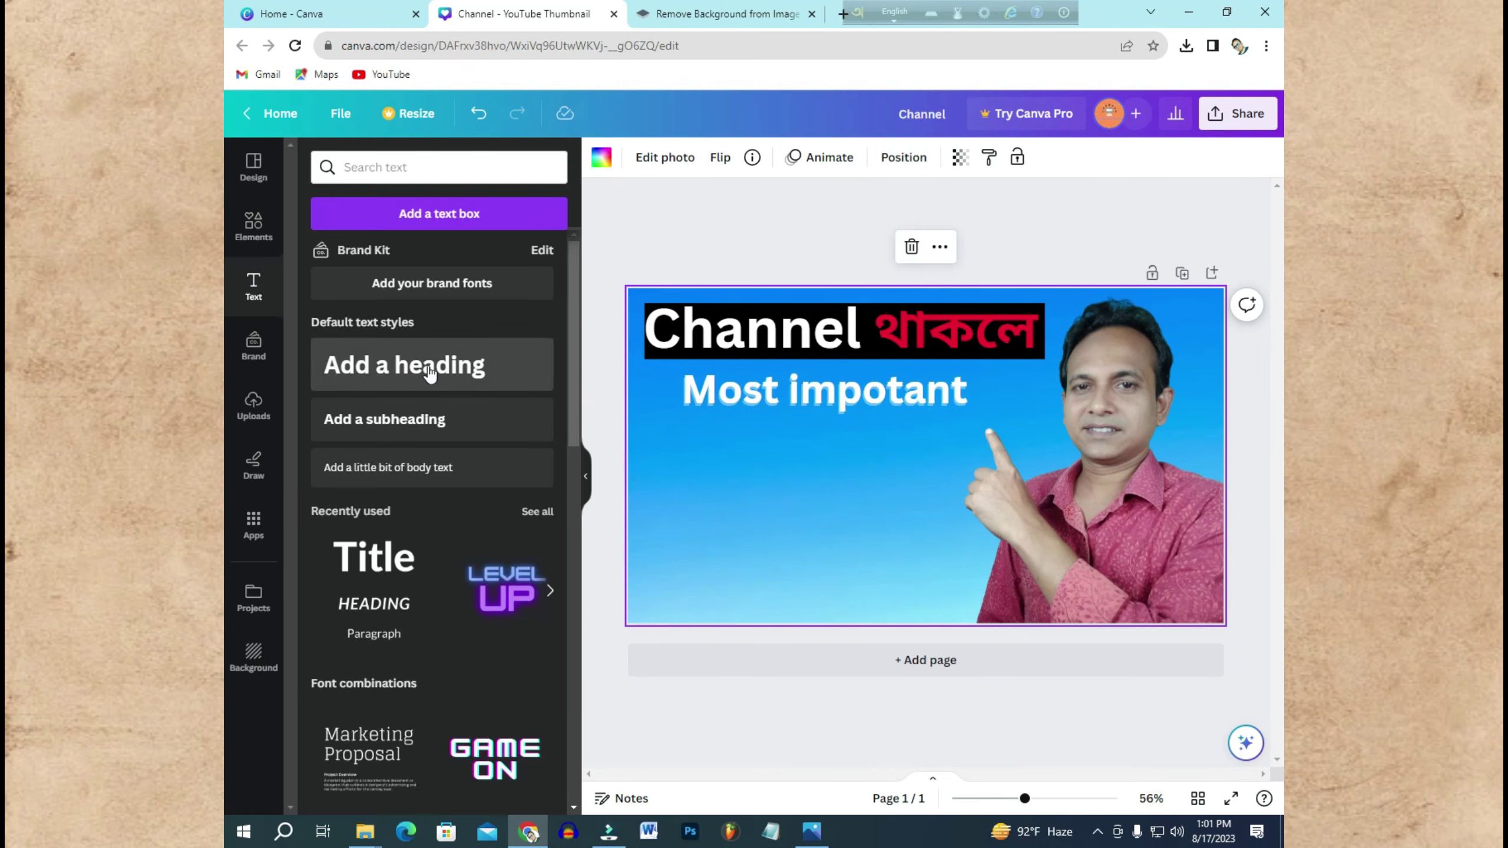
pyautogui.click(412, 374)
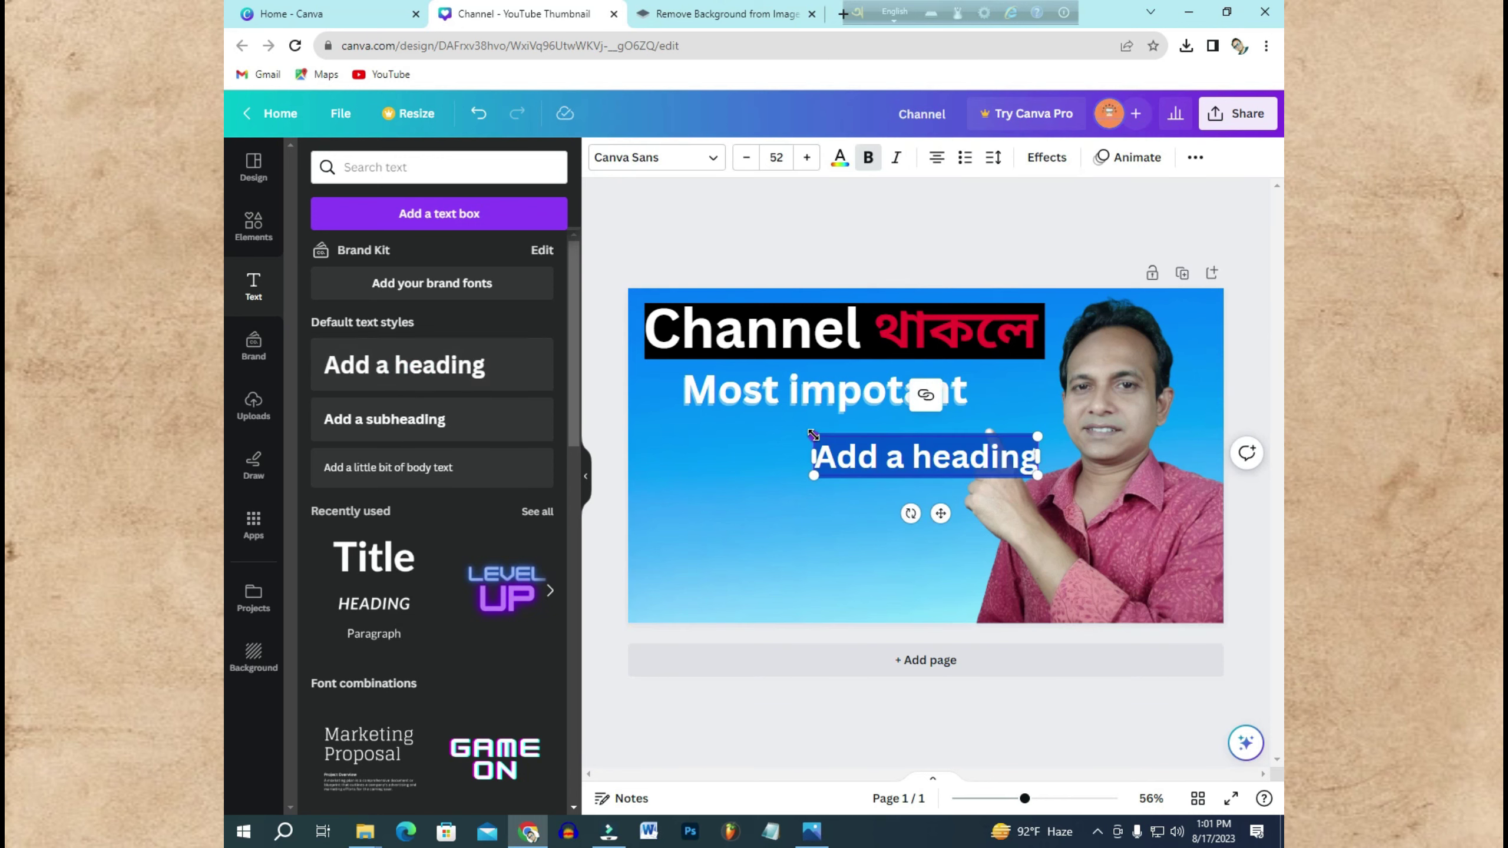
pyautogui.moveTo(941, 513); pyautogui.dragTo(831, 516)
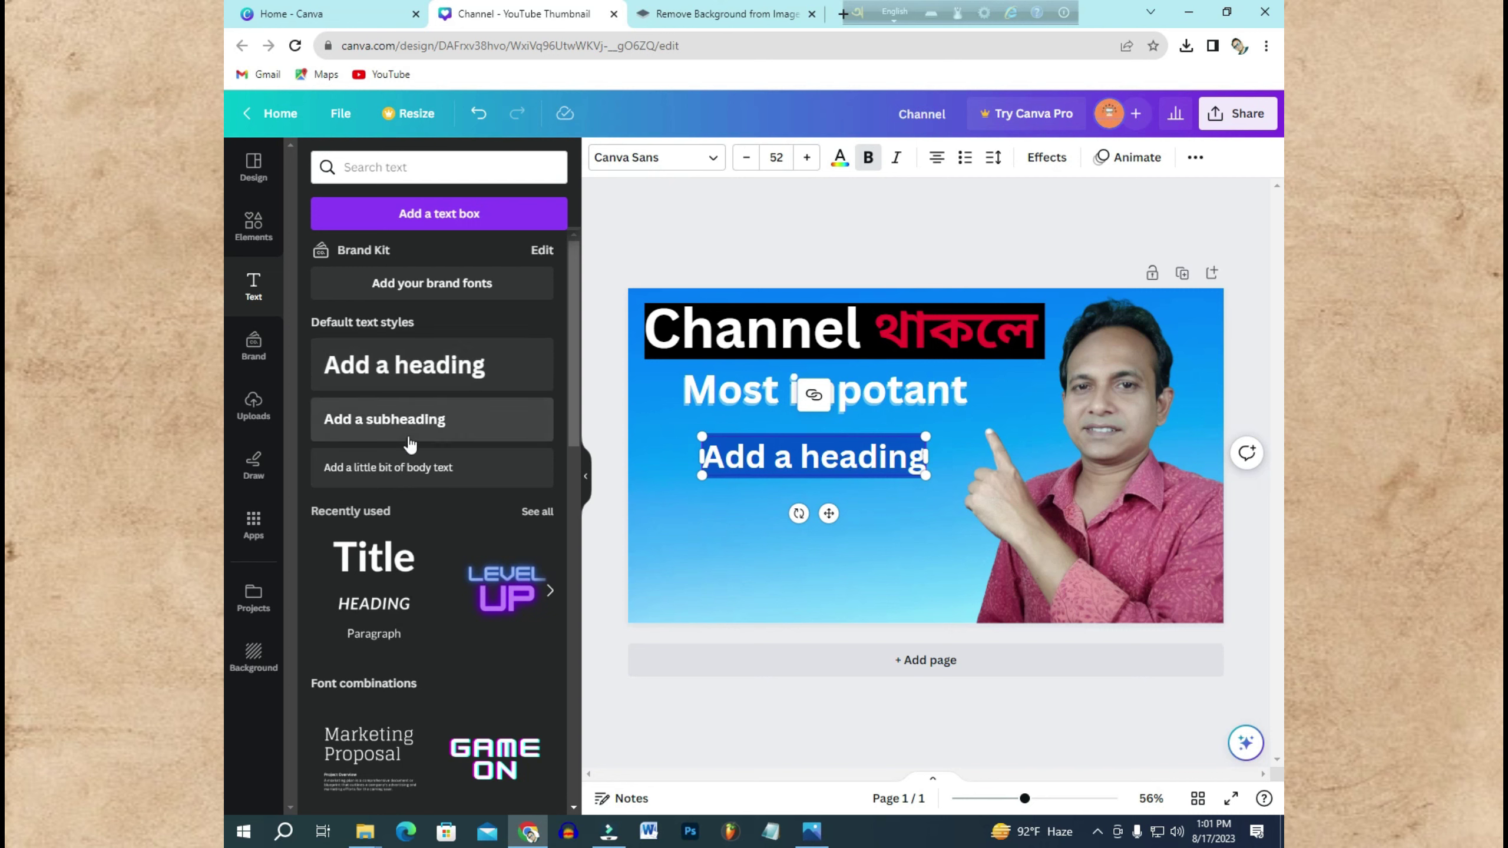
# Step: Replace the new heading's placeholder text with "4"
pyautogui.click(920, 456)
pyautogui.press('BackSpace')
pyautogui.press('BackSpace')
pyautogui.press('BackSpace')
pyautogui.press('BackSpace')
pyautogui.press('BackSpace')
pyautogui.press('BackSpace')
pyautogui.press('BackSpace')
pyautogui.press('BackSpace')
pyautogui.press('BackSpace')
pyautogui.press('BackSpace')
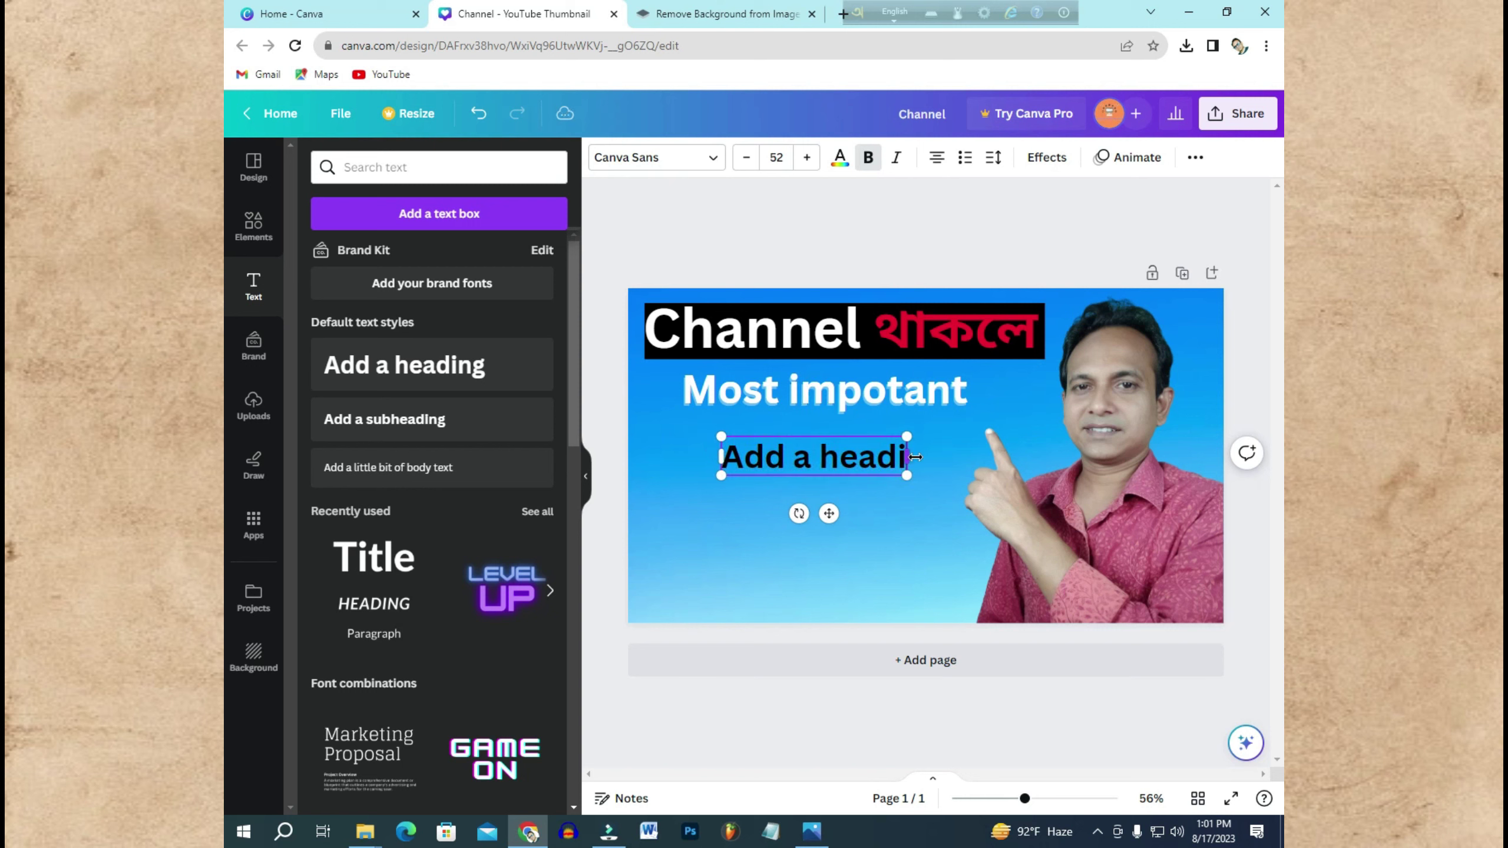
pyautogui.press('BackSpace')
pyautogui.press('BackSpace')
pyautogui.press('BackSpace')
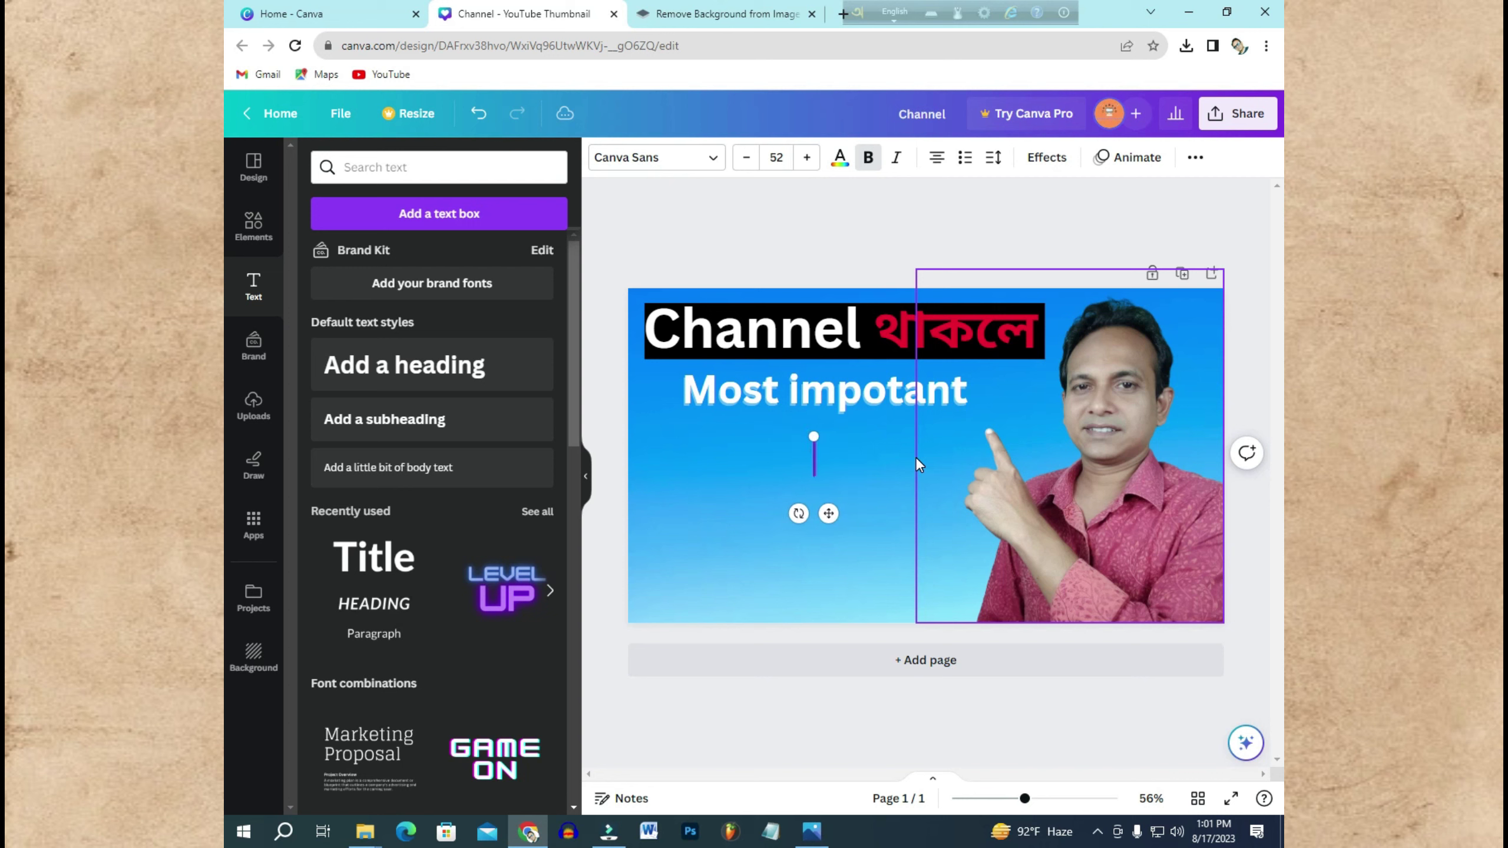
pyautogui.write('4')
pyautogui.press('Escape')
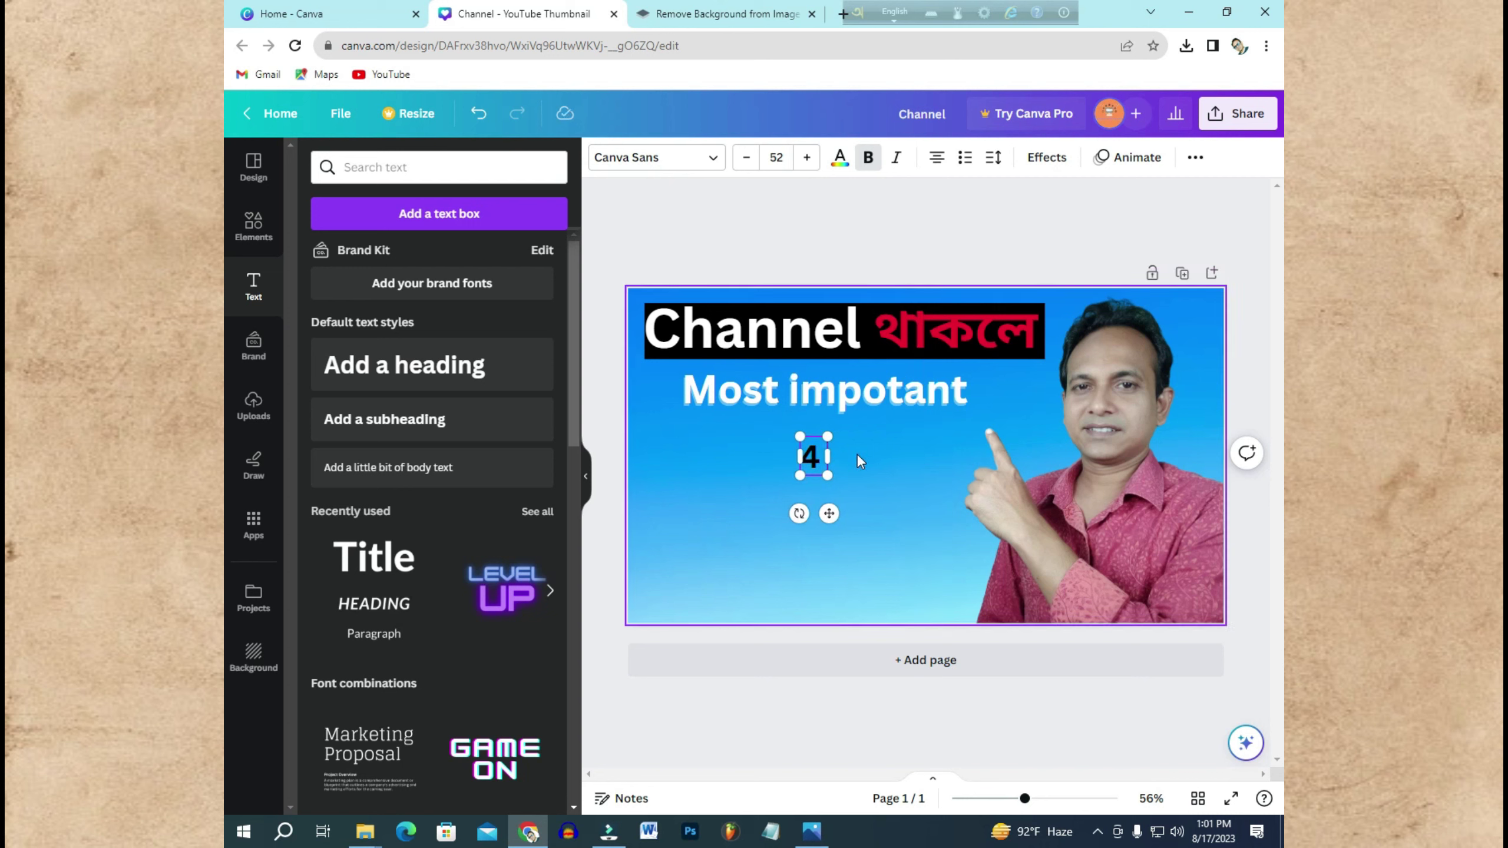
# Step: Switch the keyboard input to Bangla and extend the "4" text to "4 টি সেটিংস"
pyautogui.click(897, 19)
pyautogui.doubleClick(822, 453)
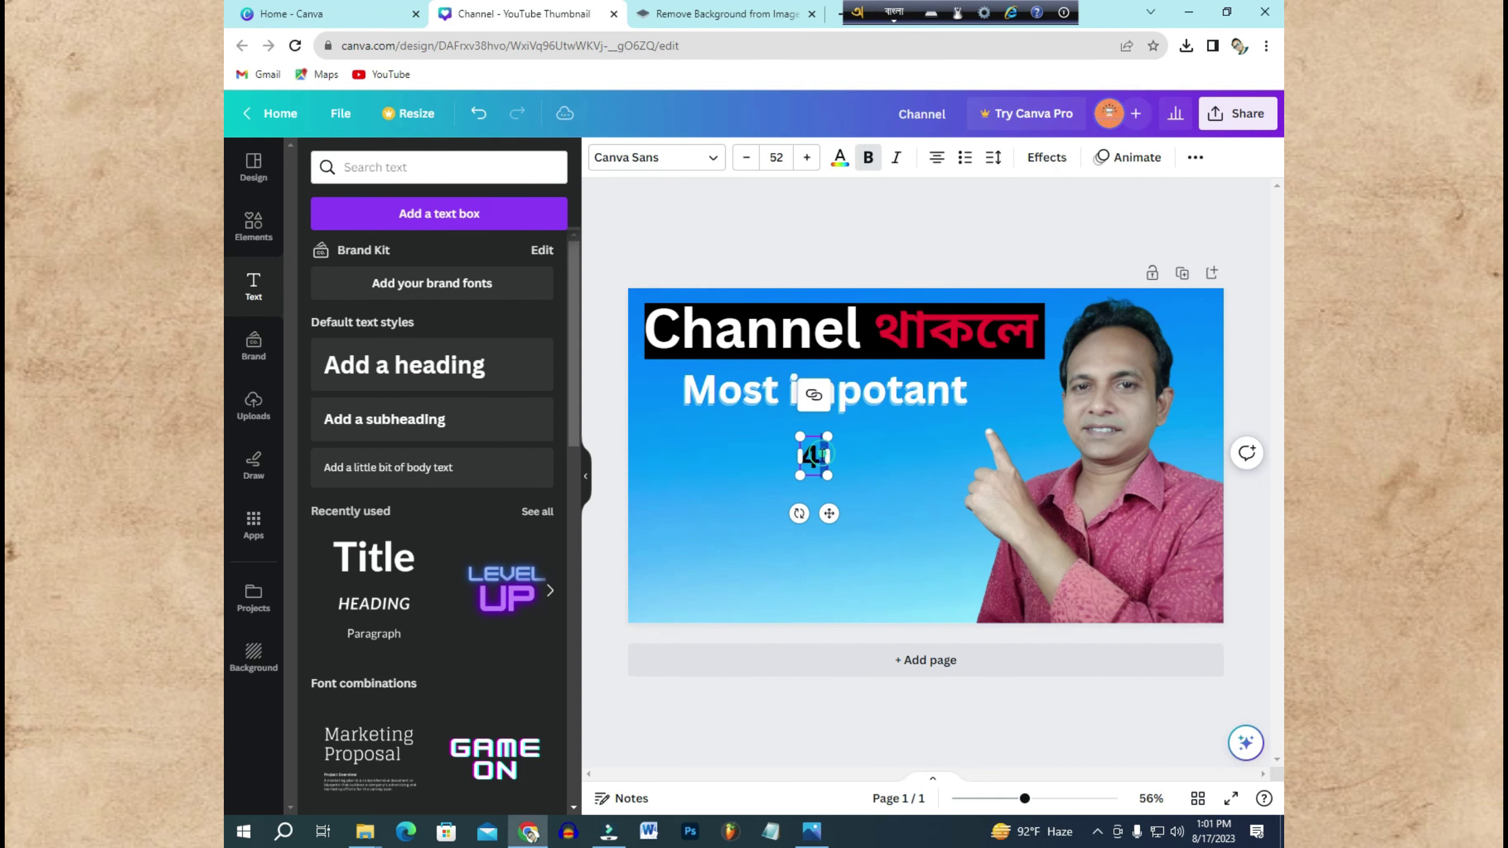
pyautogui.write('4')
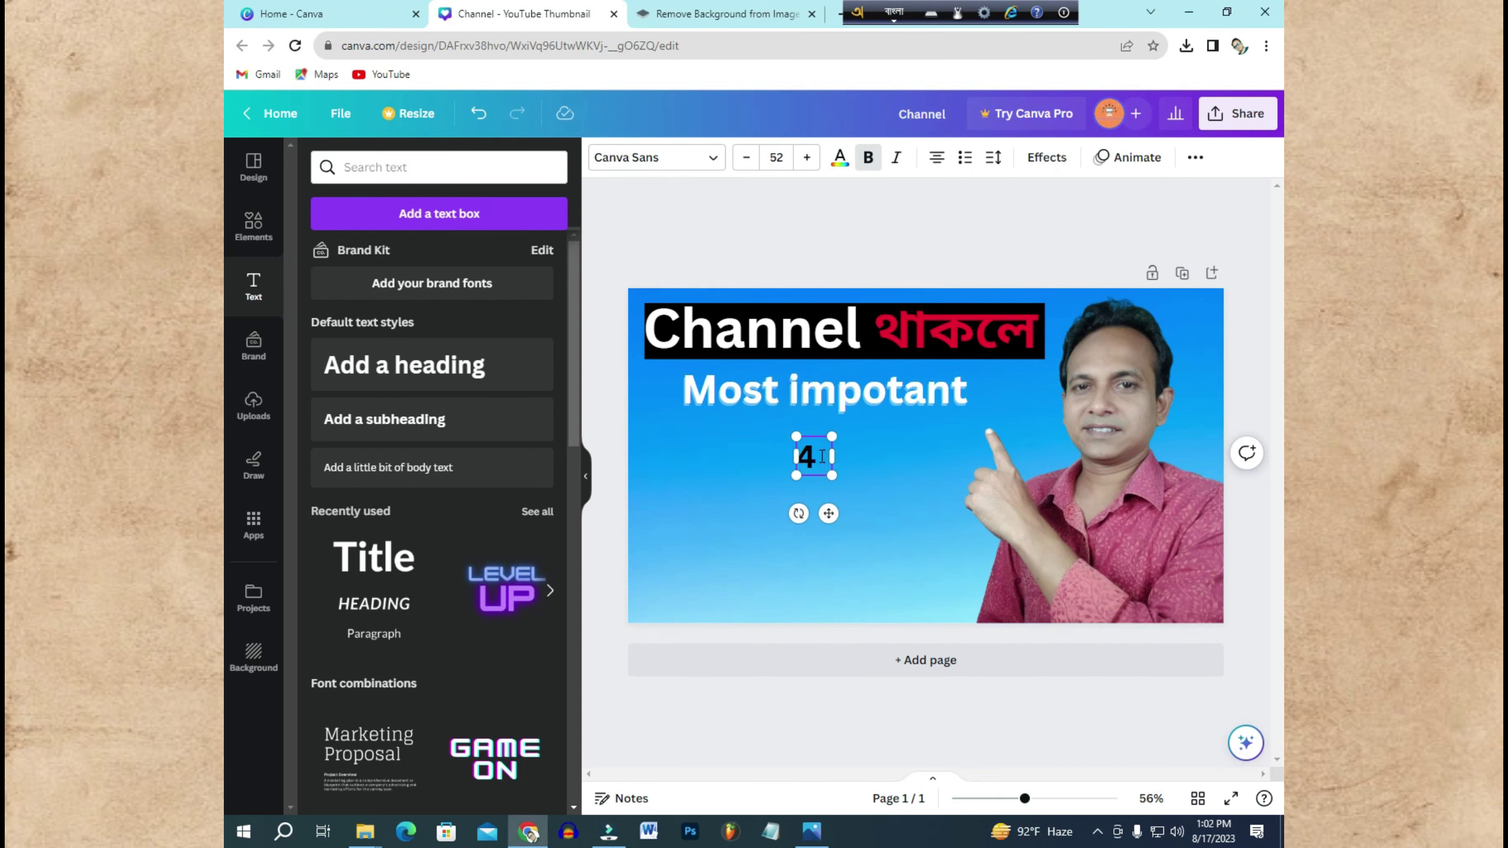
pyautogui.write(' টি')
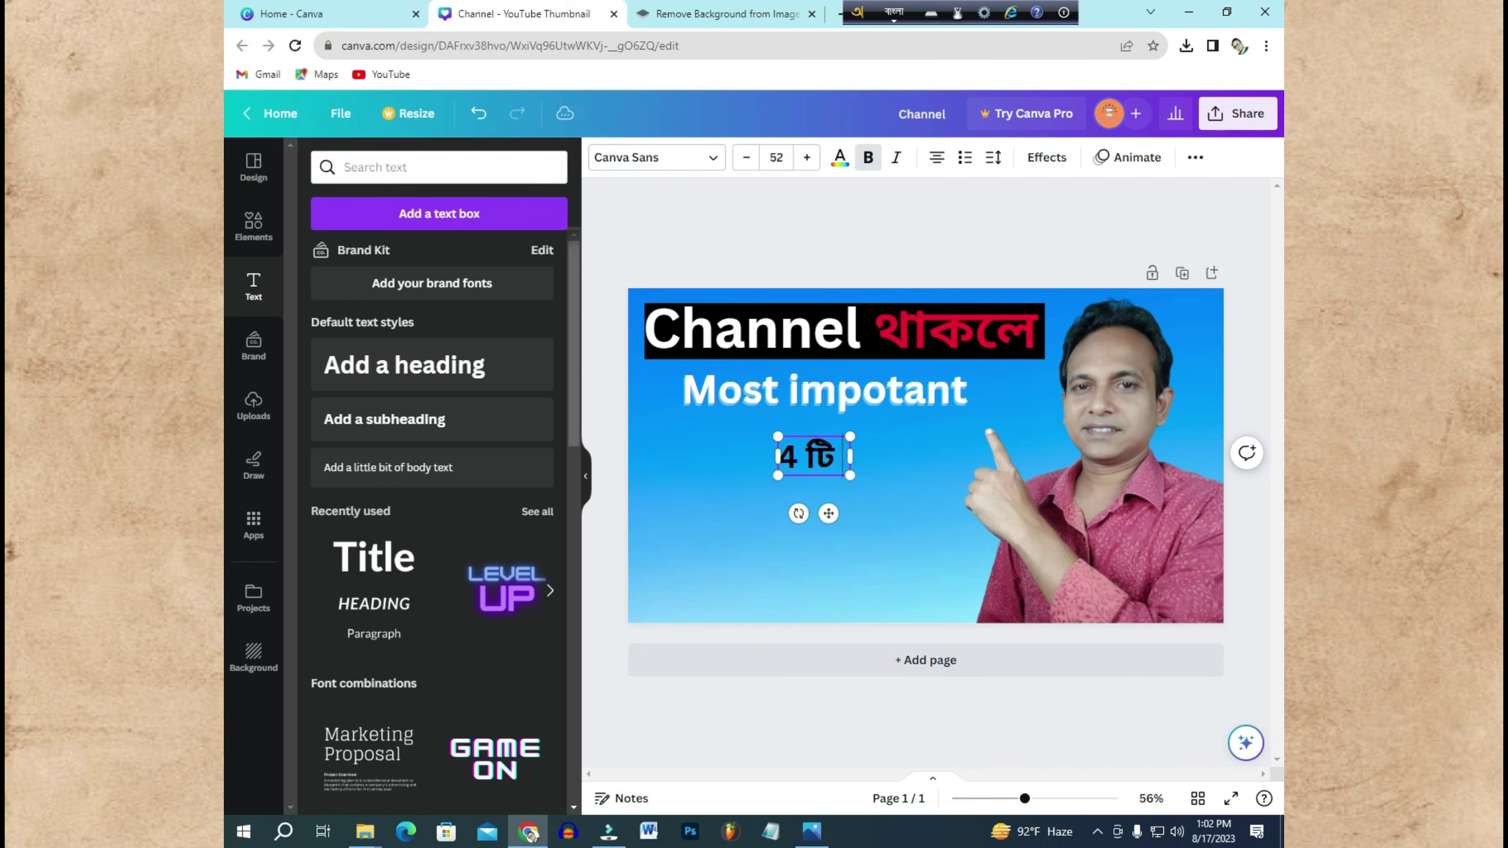
pyautogui.write(' সেটিংস')
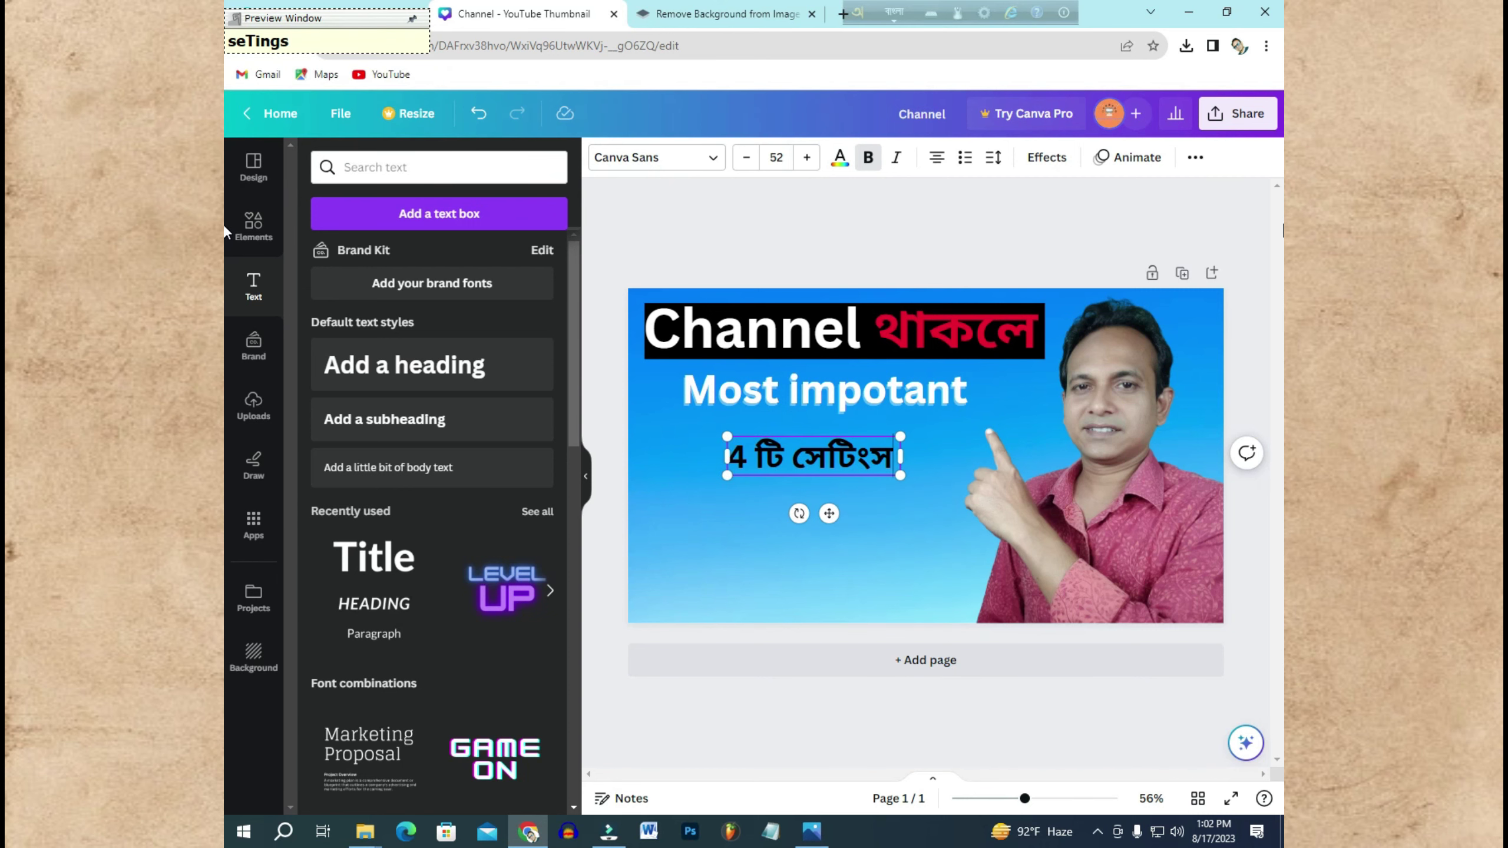
# Step: Enlarge the "4 টি সেটিংস" text to size 99.2, position it below the subheading beside the pointing hand, and deselect it
pyautogui.moveTo(905, 476); pyautogui.dragTo(1061, 509)
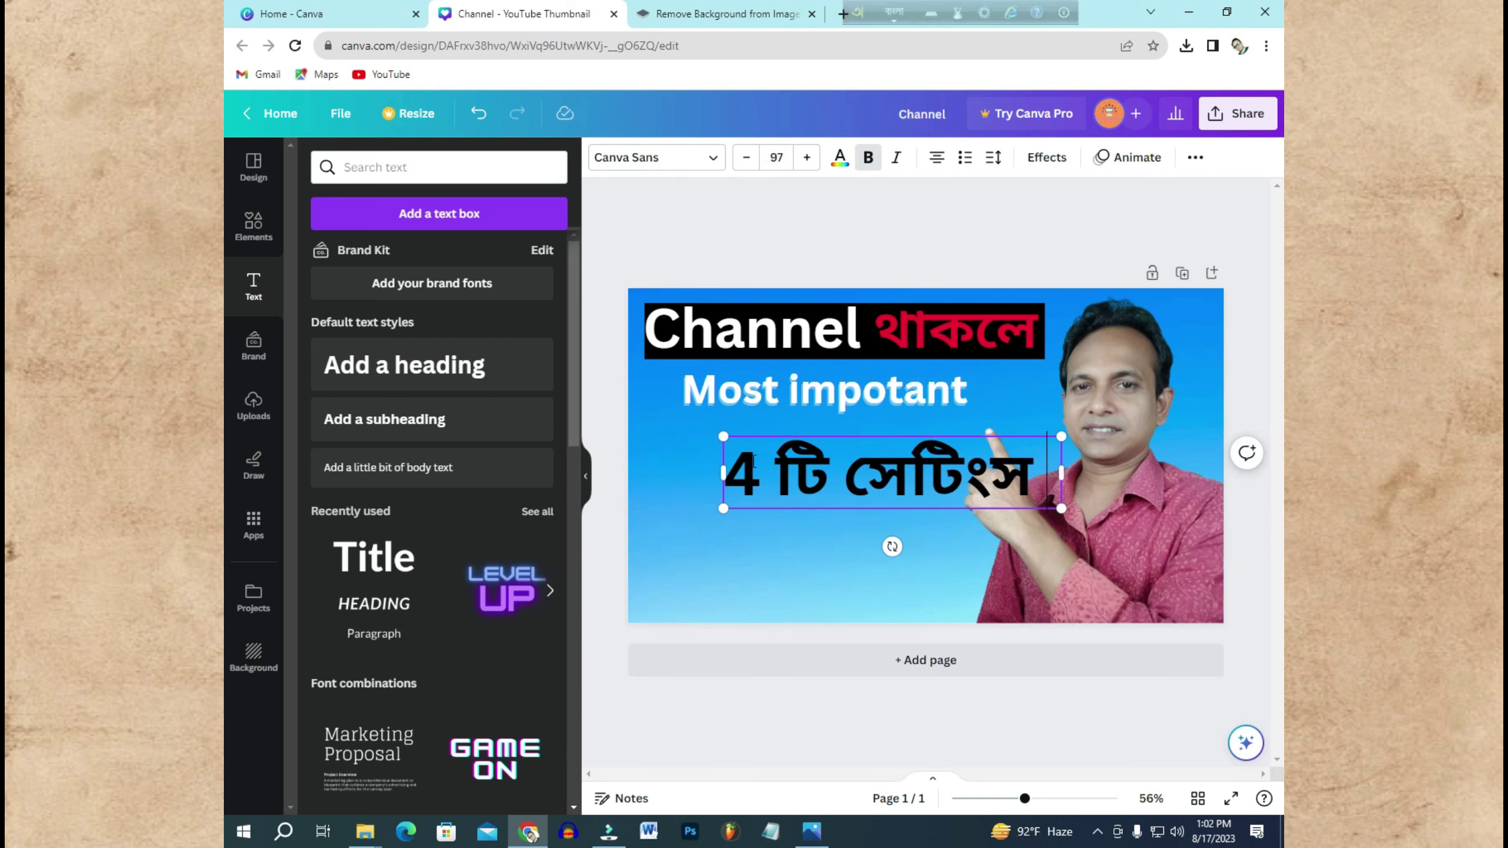
pyautogui.moveTo(830, 436); pyautogui.dragTo(748, 440)
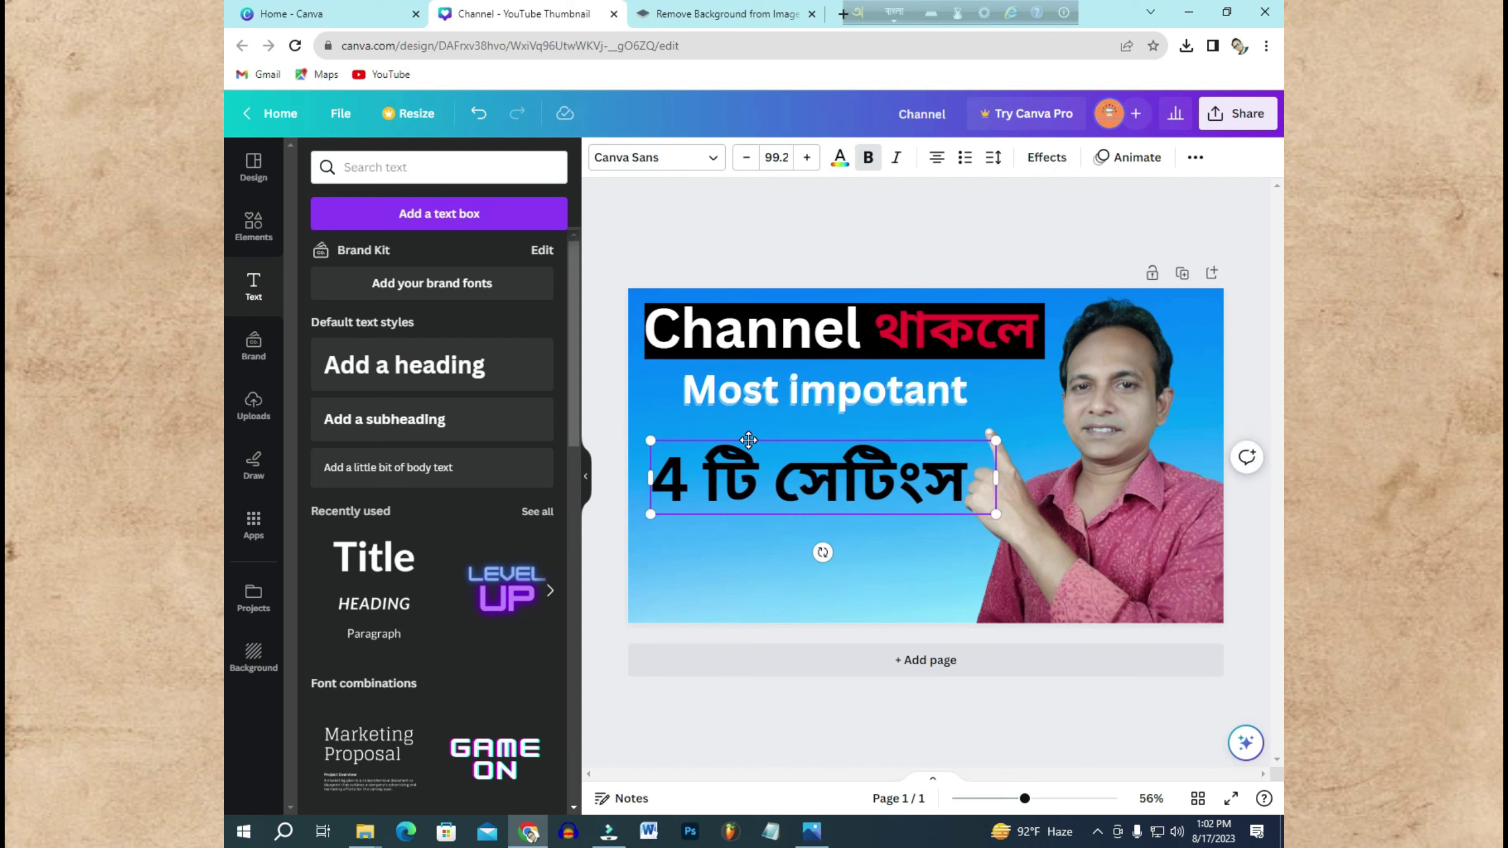
pyautogui.click(728, 591)
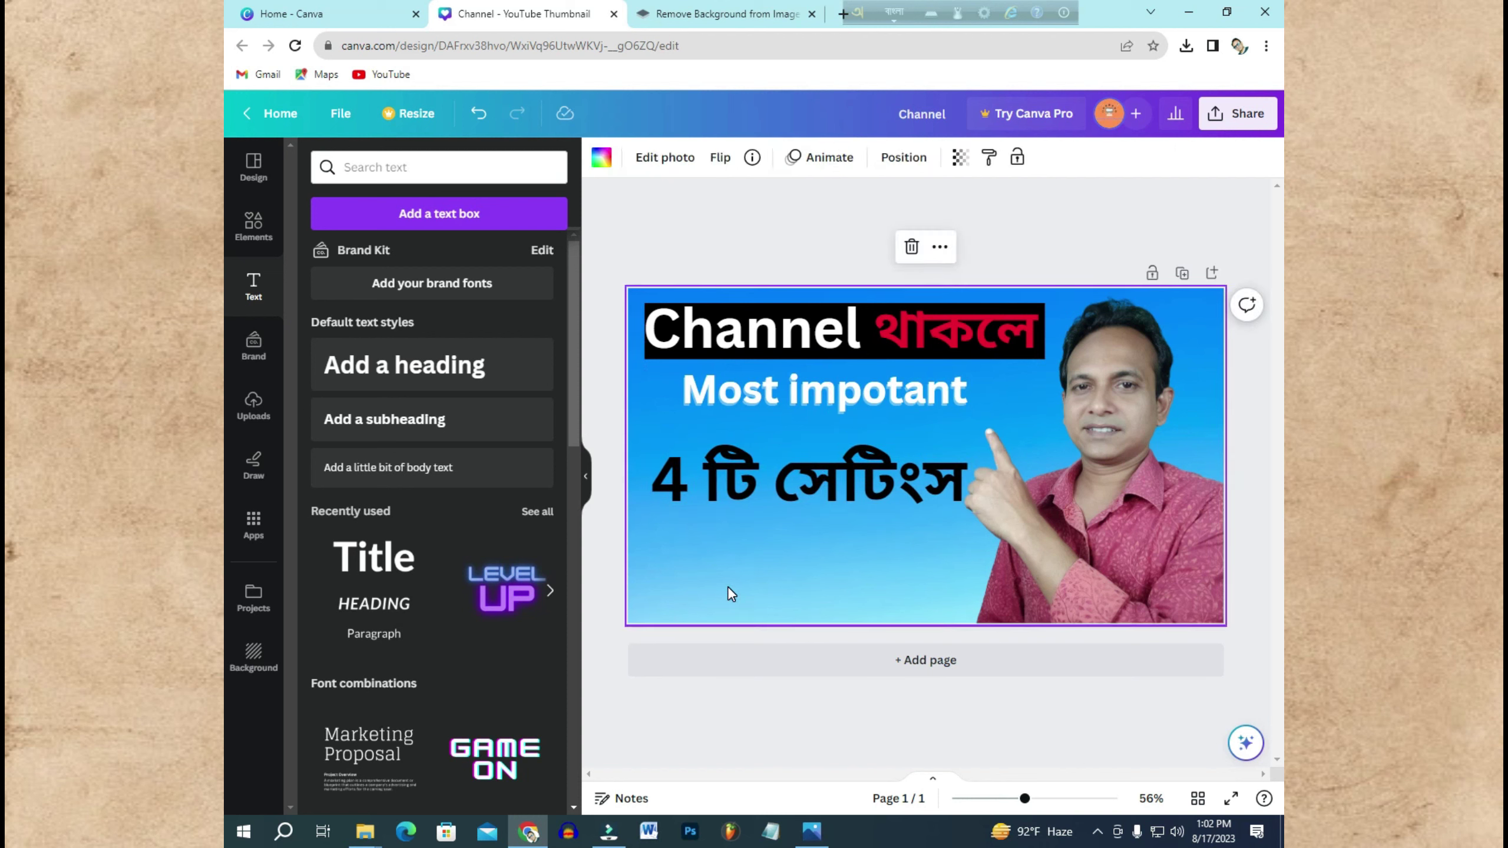
# Step: Open the text colour choices for the "4 টি সেটিংস" line and look through the available swatches
pyautogui.click(784, 491)
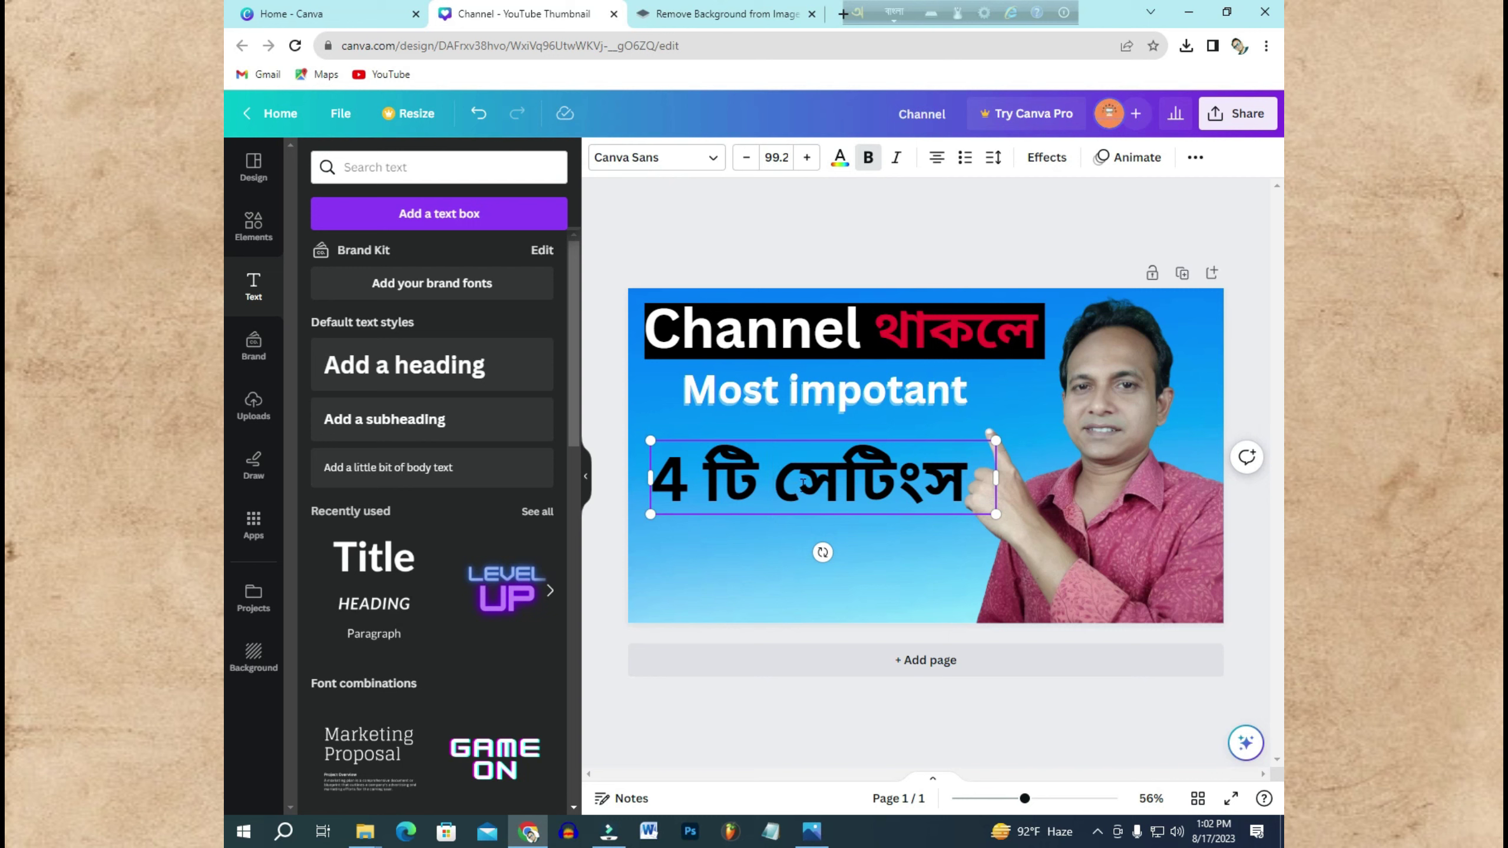
pyautogui.click(833, 513)
pyautogui.click(840, 157)
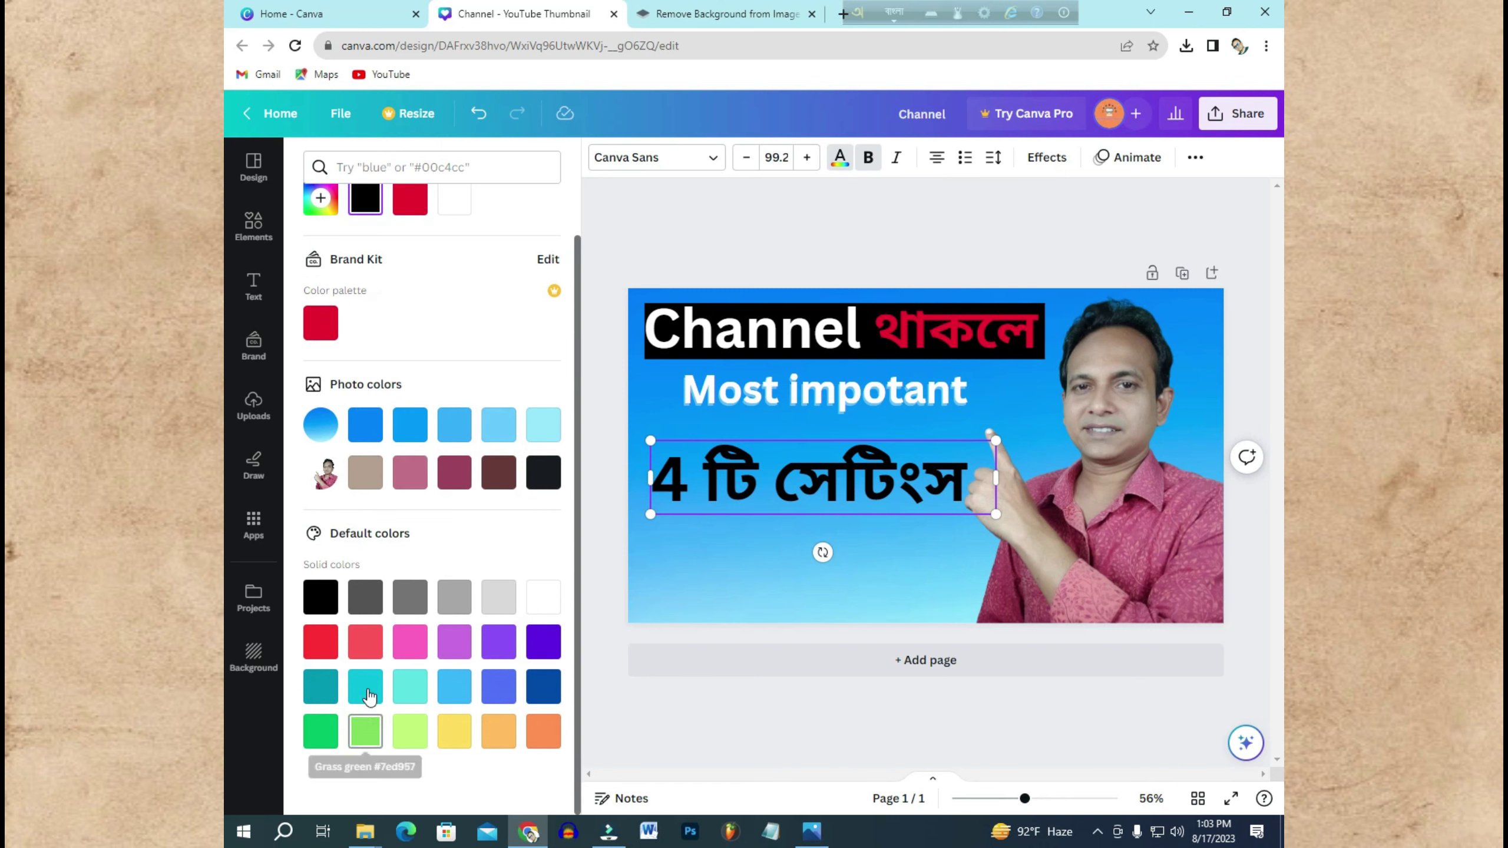
pyautogui.scroll(1, 403, 519)
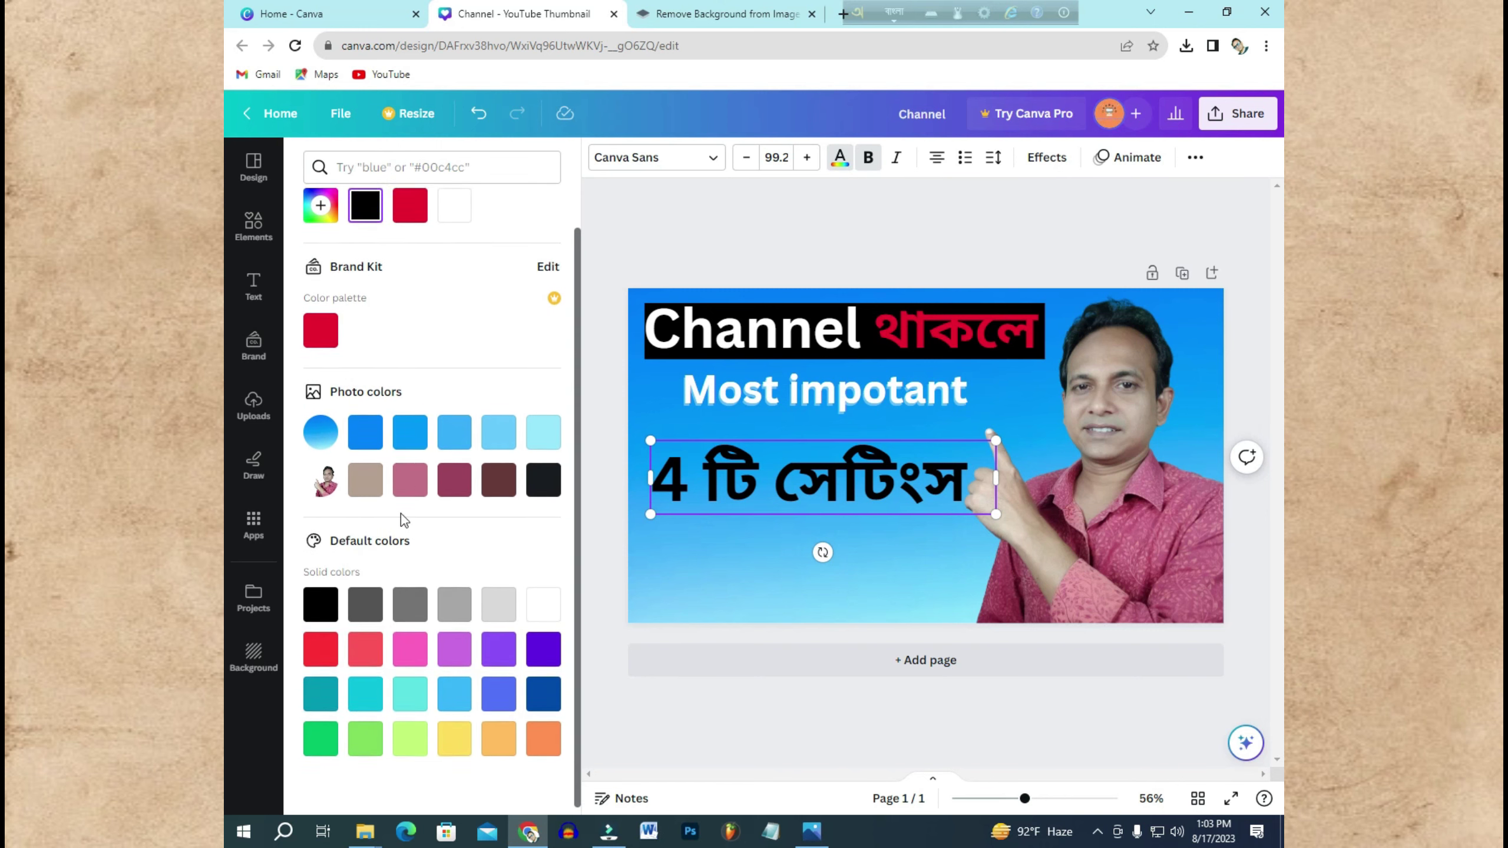
pyautogui.scroll(-1, 403, 520)
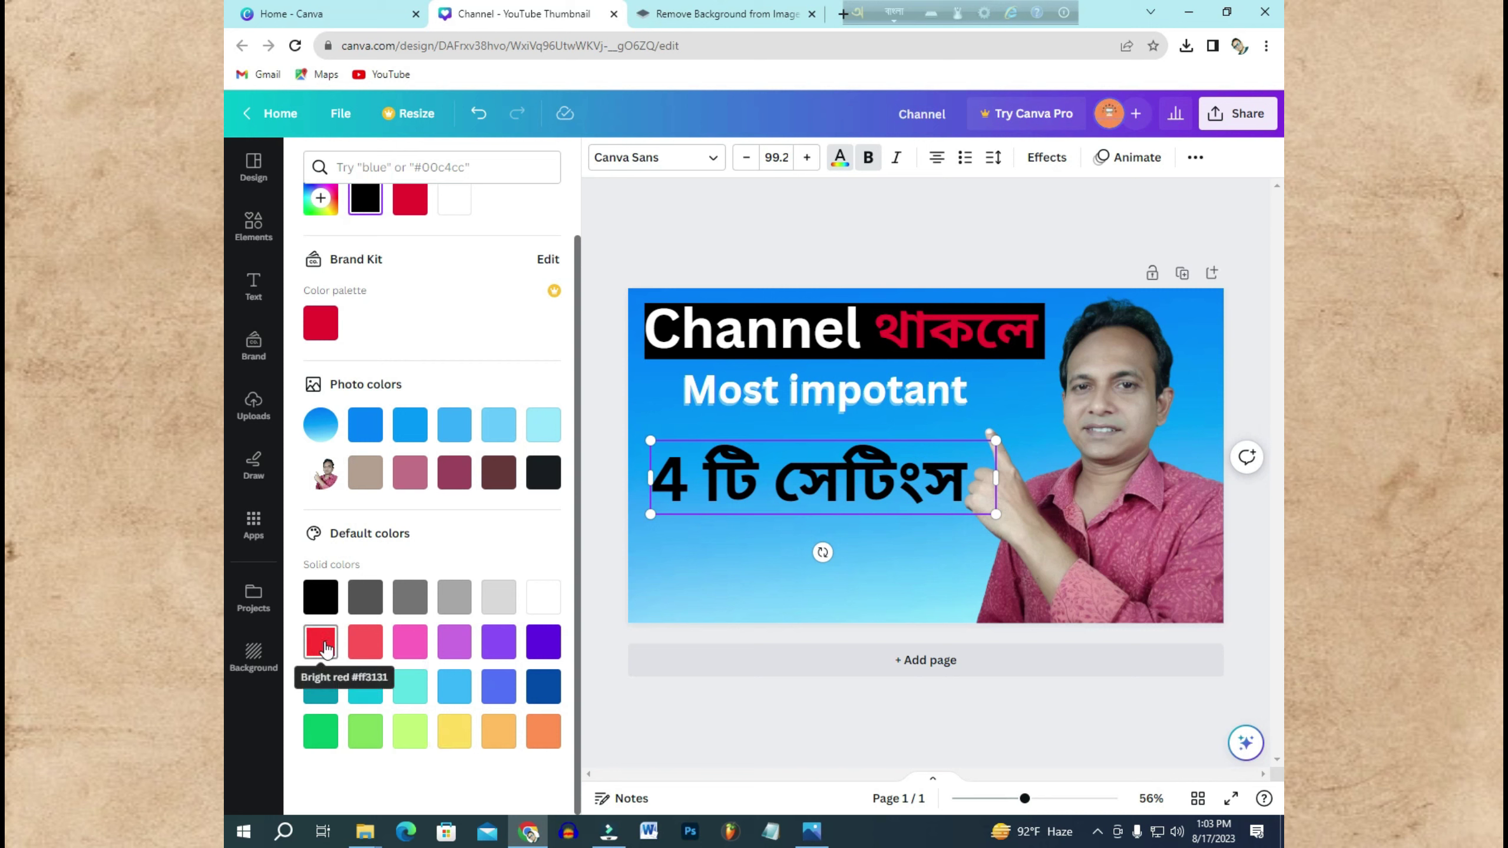
pyautogui.scroll(2, 386, 330)
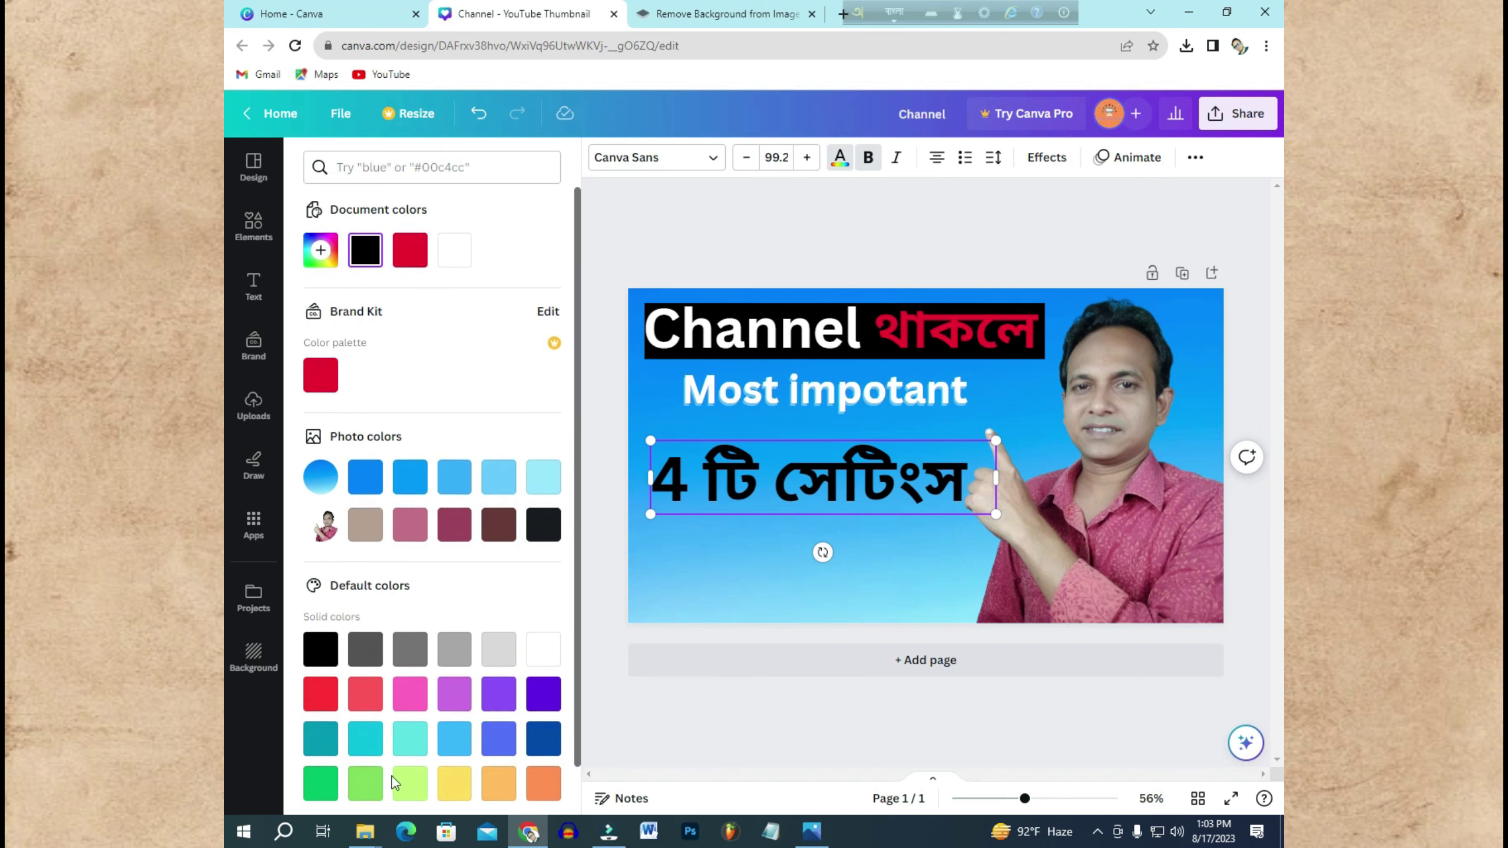
pyautogui.scroll(-2, 332, 237)
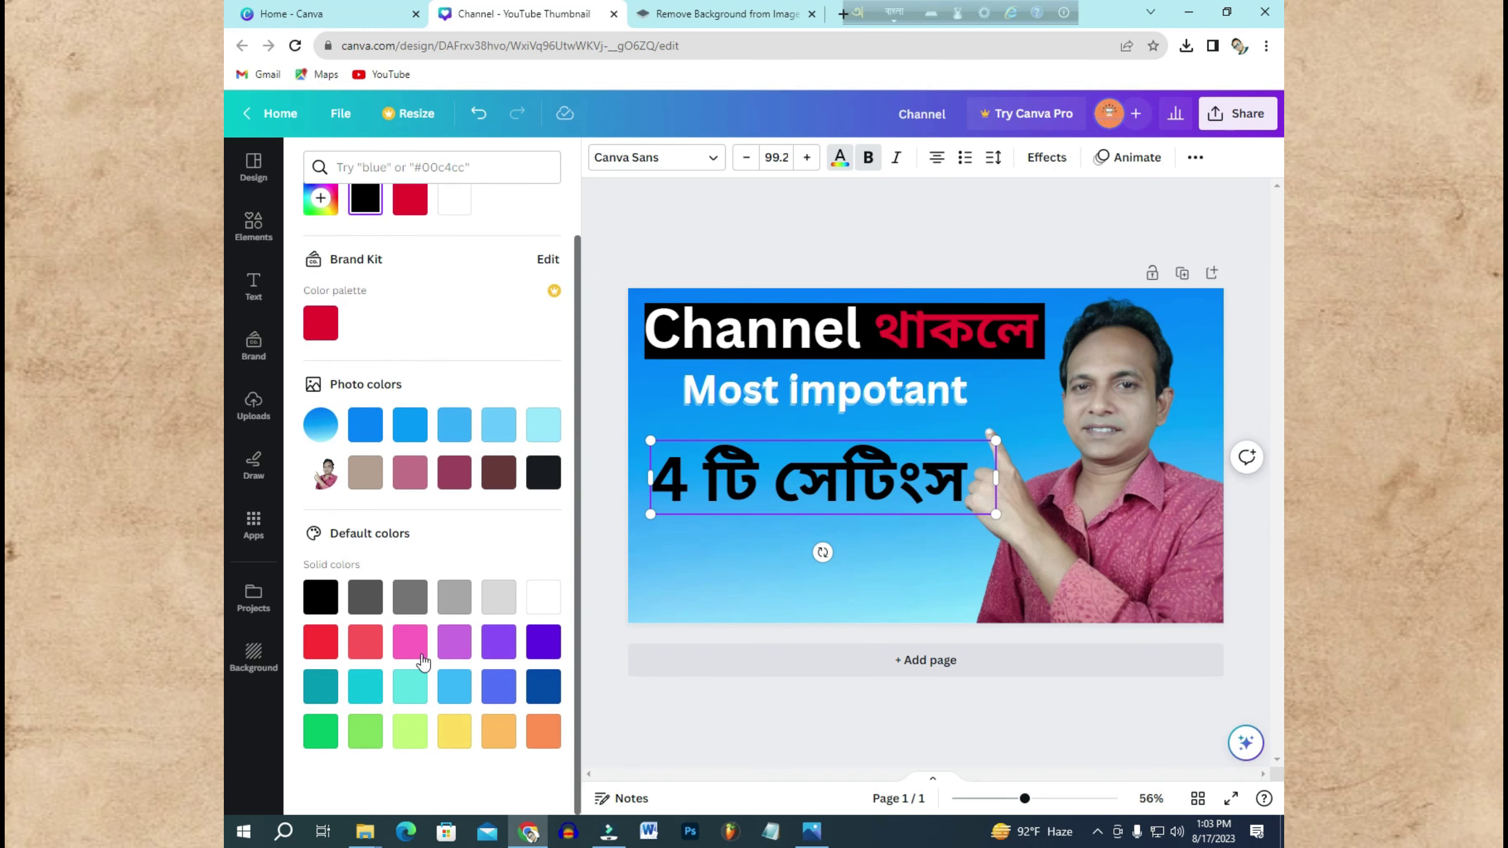
pyautogui.scroll(2, 330, 250)
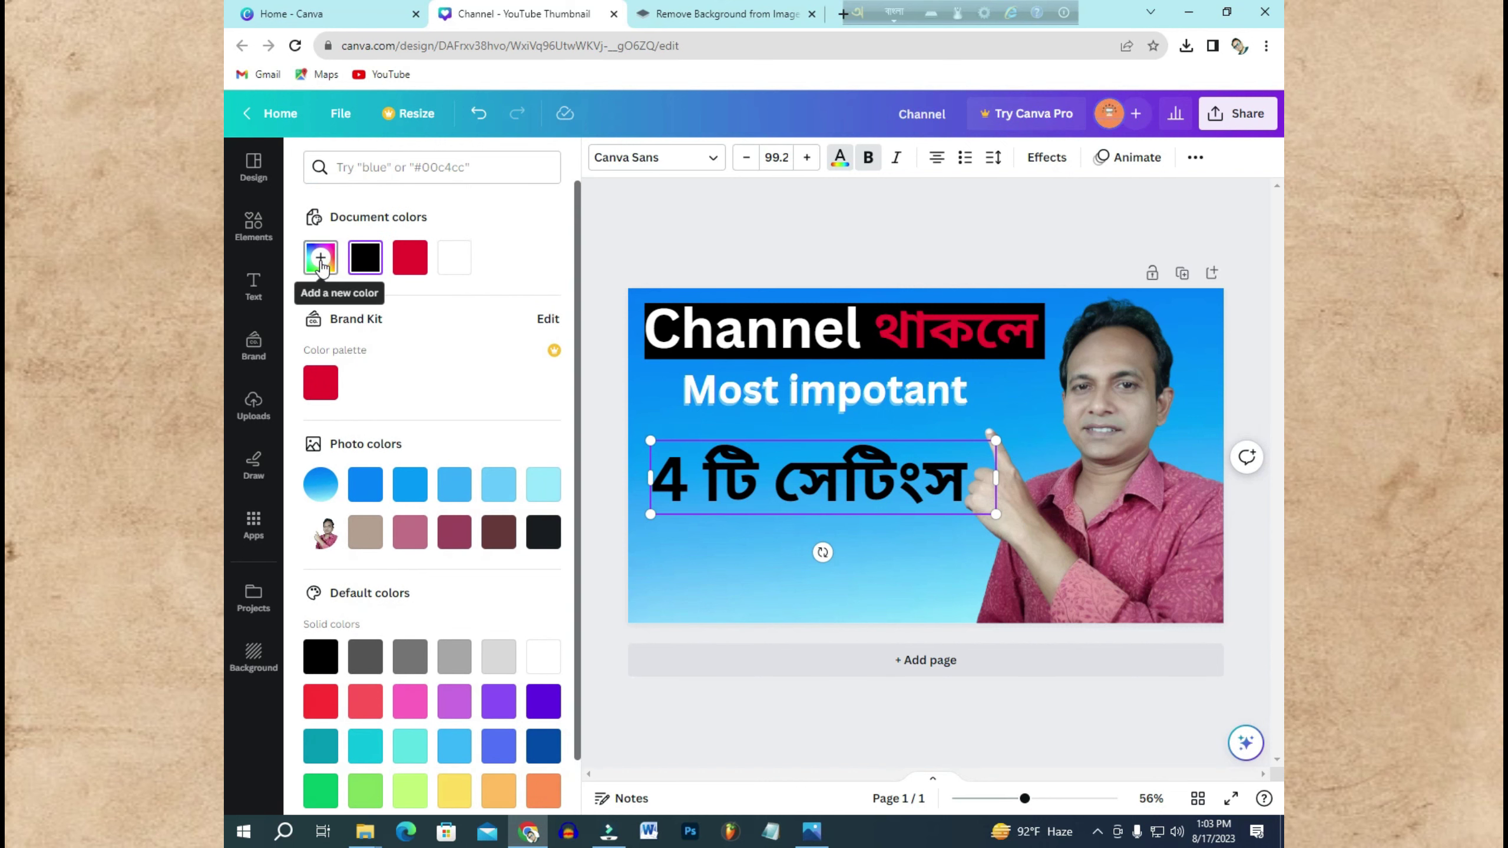
# Step: Try custom red shades #E10808 and #D12828 on the "4 টি সেটিংস" line
pyautogui.click(320, 260)
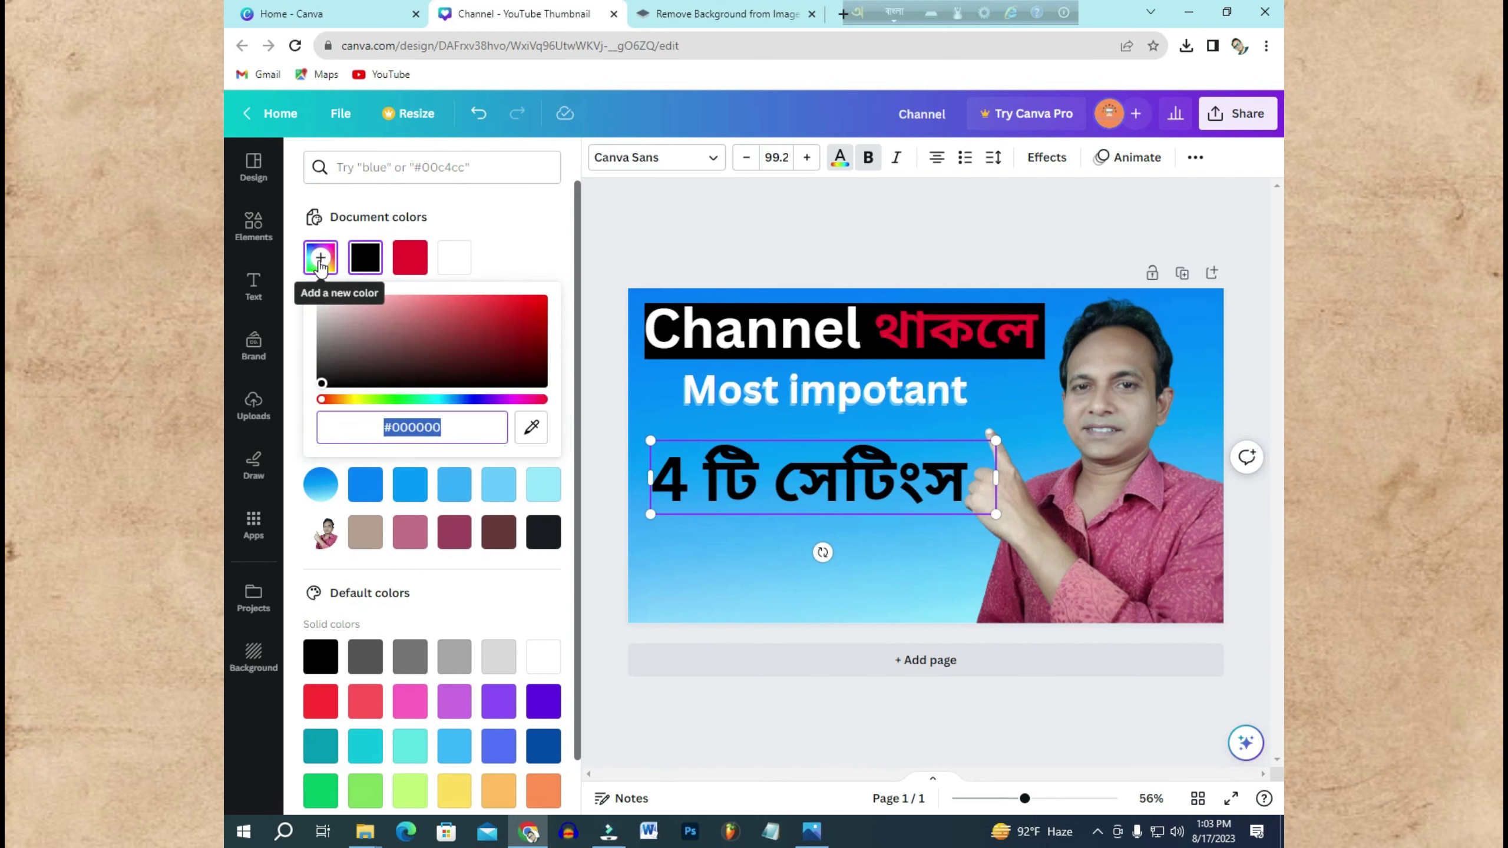
pyautogui.moveTo(503, 331); pyautogui.dragTo(539, 305)
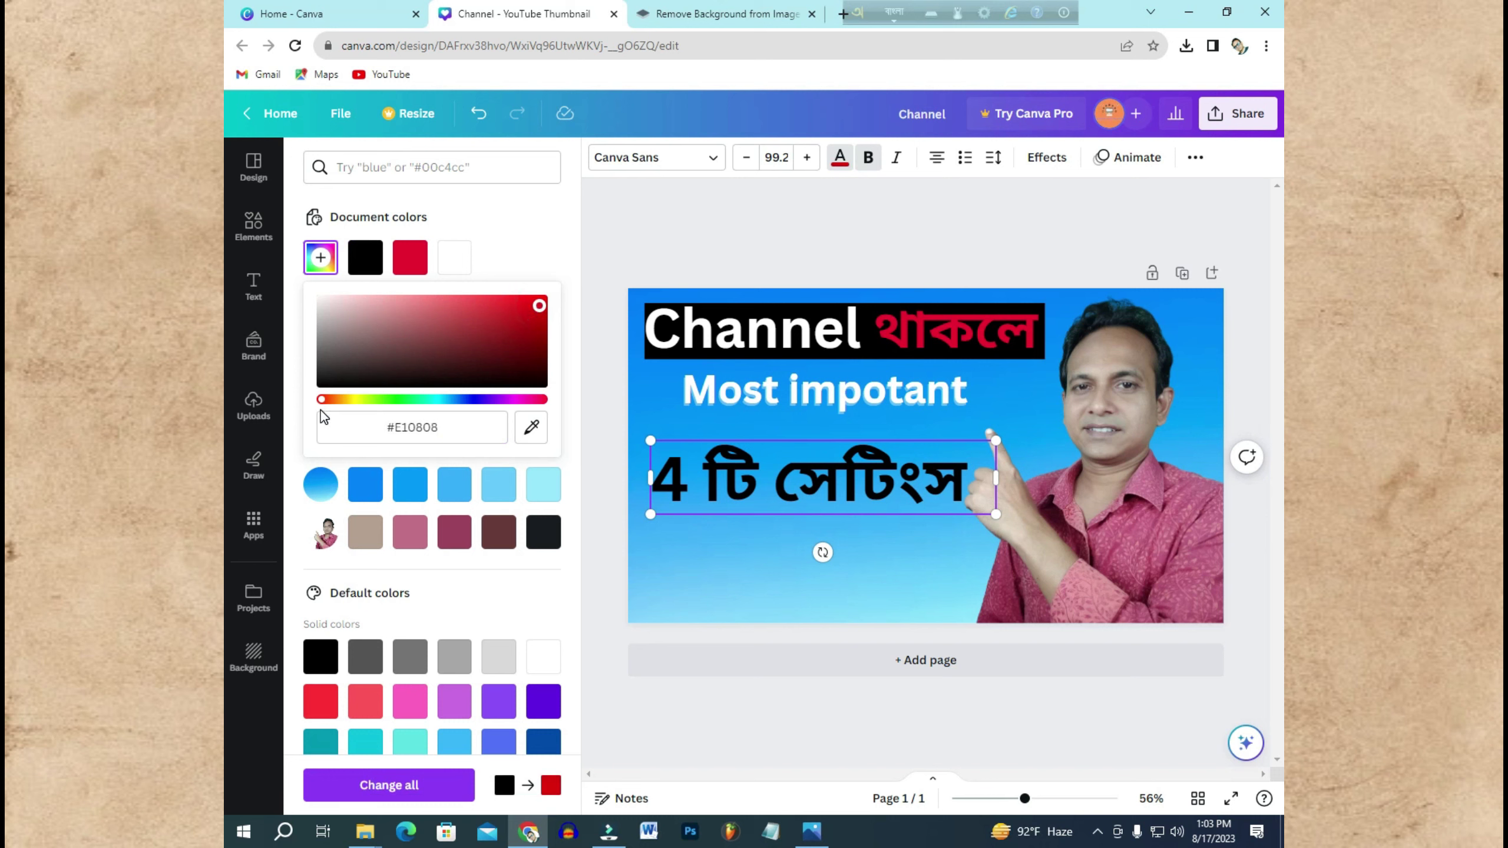
pyautogui.moveTo(321, 399)
pyautogui.mouseDown()
pyautogui.moveTo(431, 408)
pyautogui.moveTo(321, 402)
pyautogui.mouseUp()
pyautogui.click(477, 303)
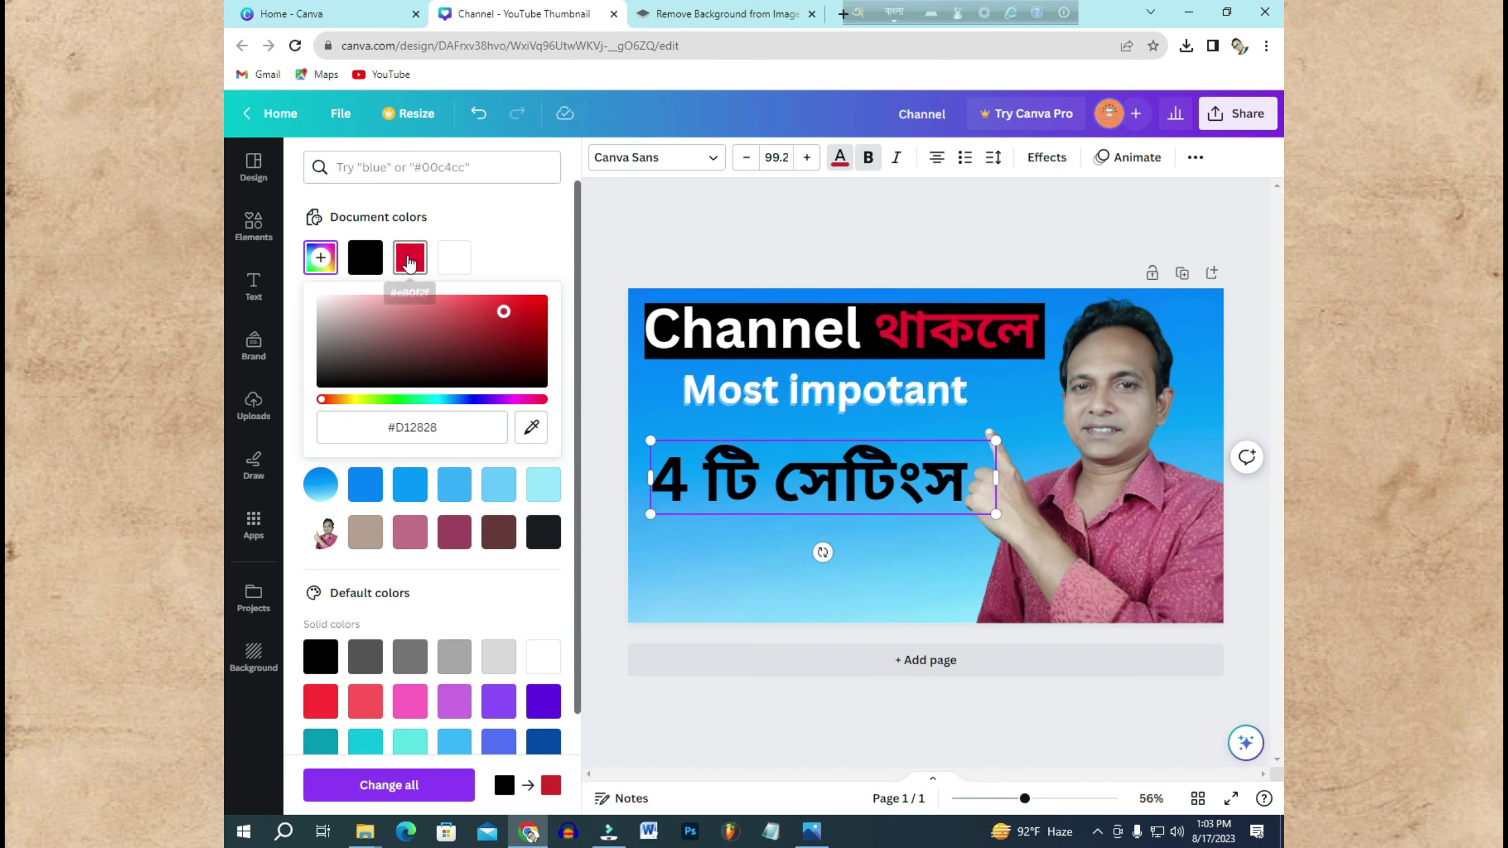
# Step: Colour the whole "4 টি সেটিংস" text with the document red #e80f2f and deselect it
pyautogui.click(499, 278)
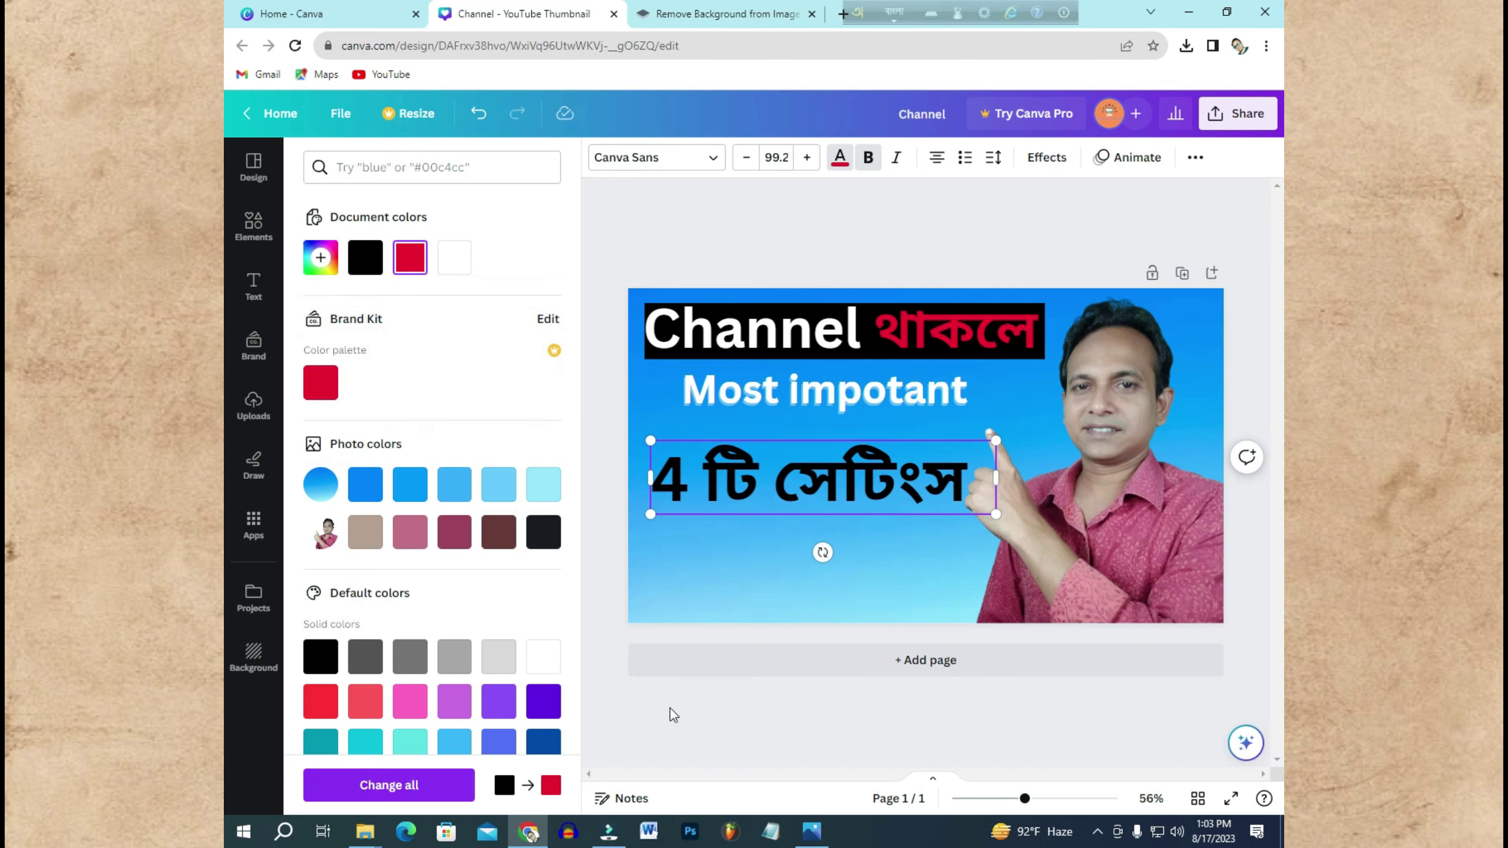
pyautogui.moveTo(963, 482); pyautogui.dragTo(662, 505)
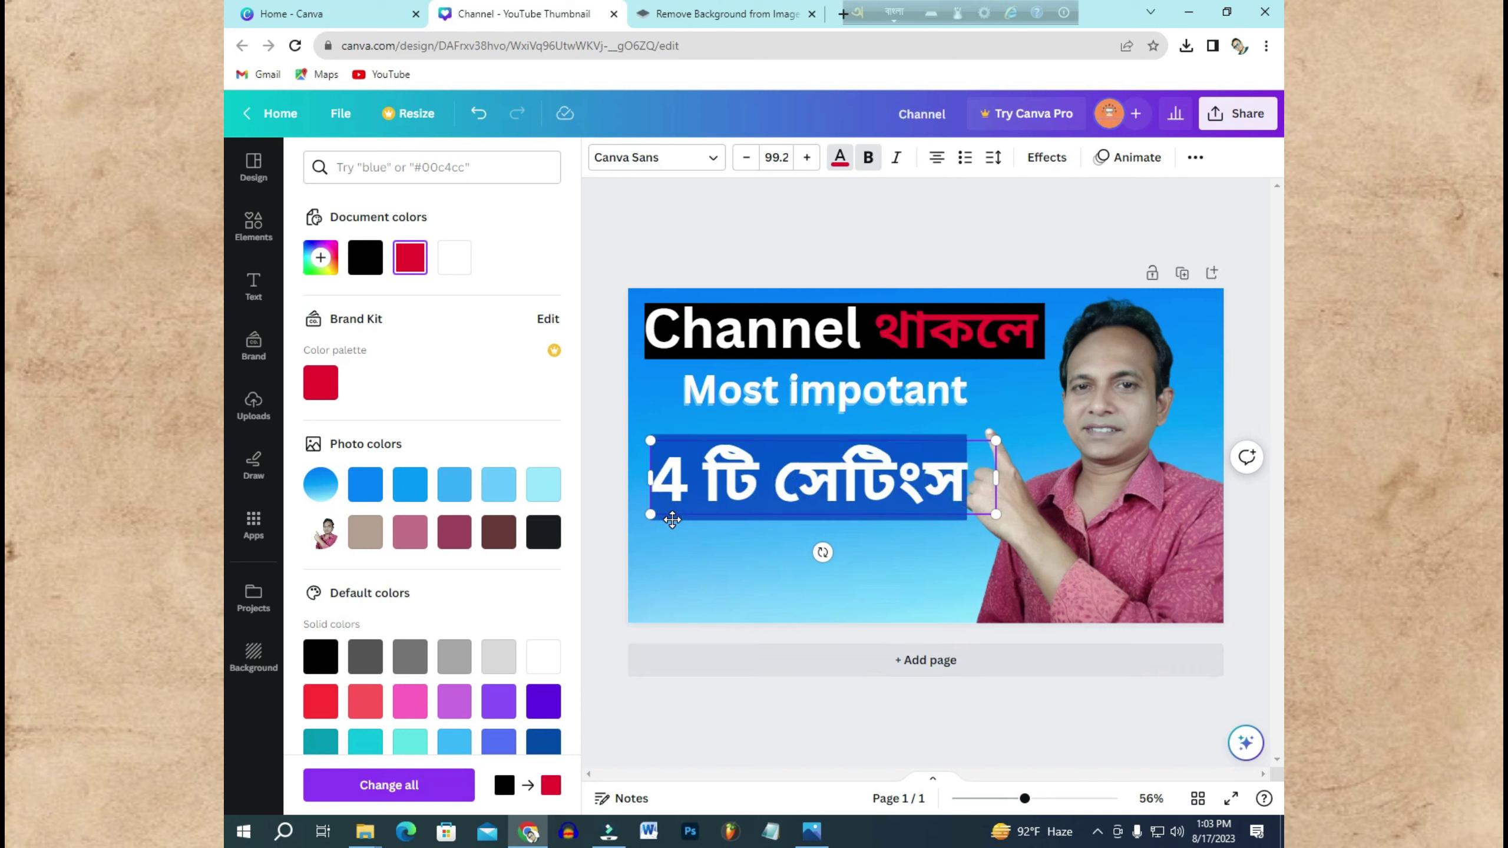
pyautogui.click(409, 257)
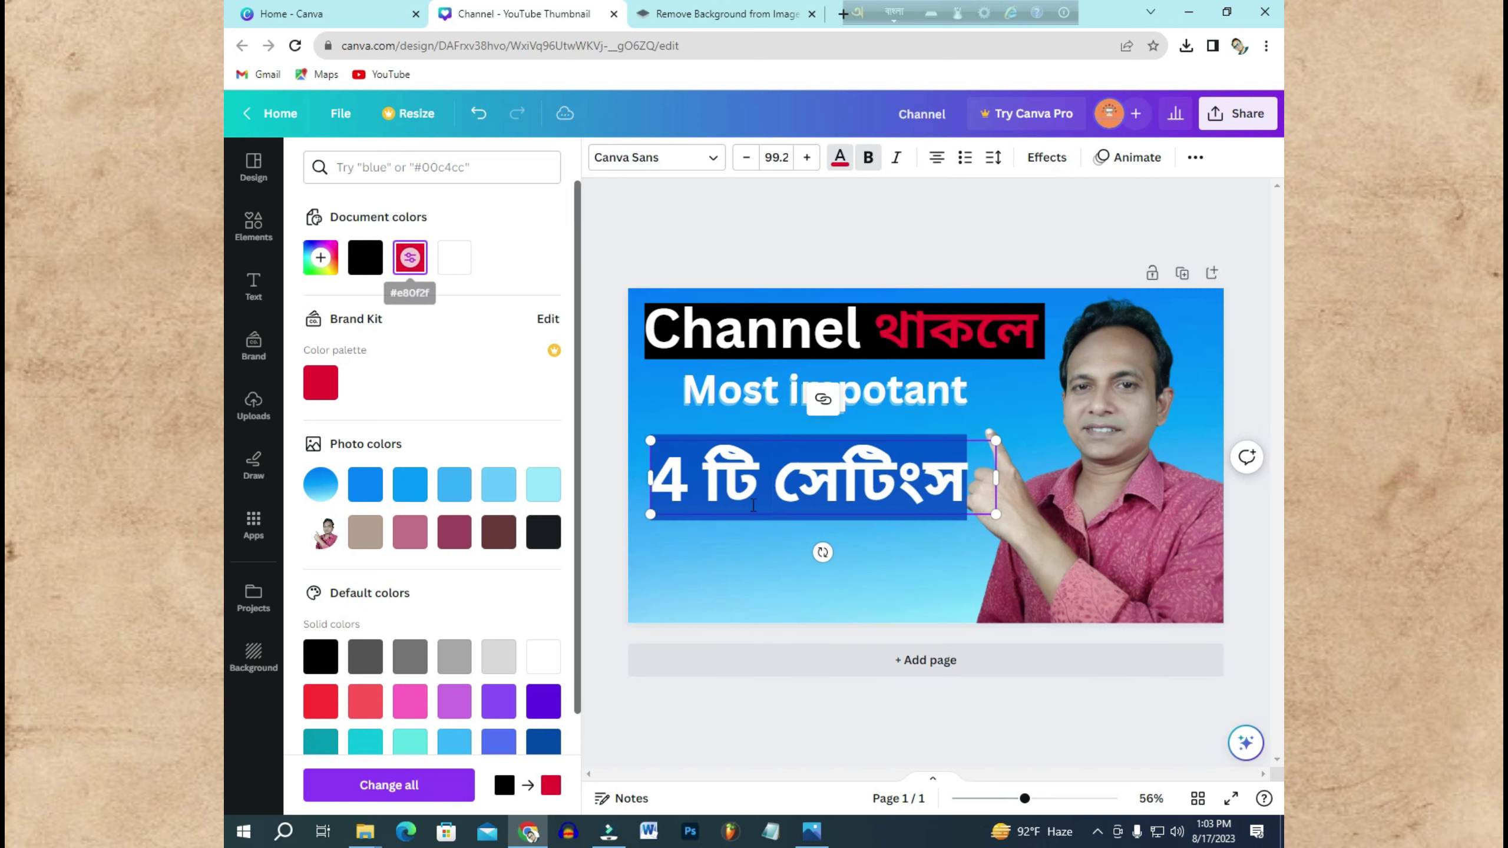
pyautogui.click(737, 599)
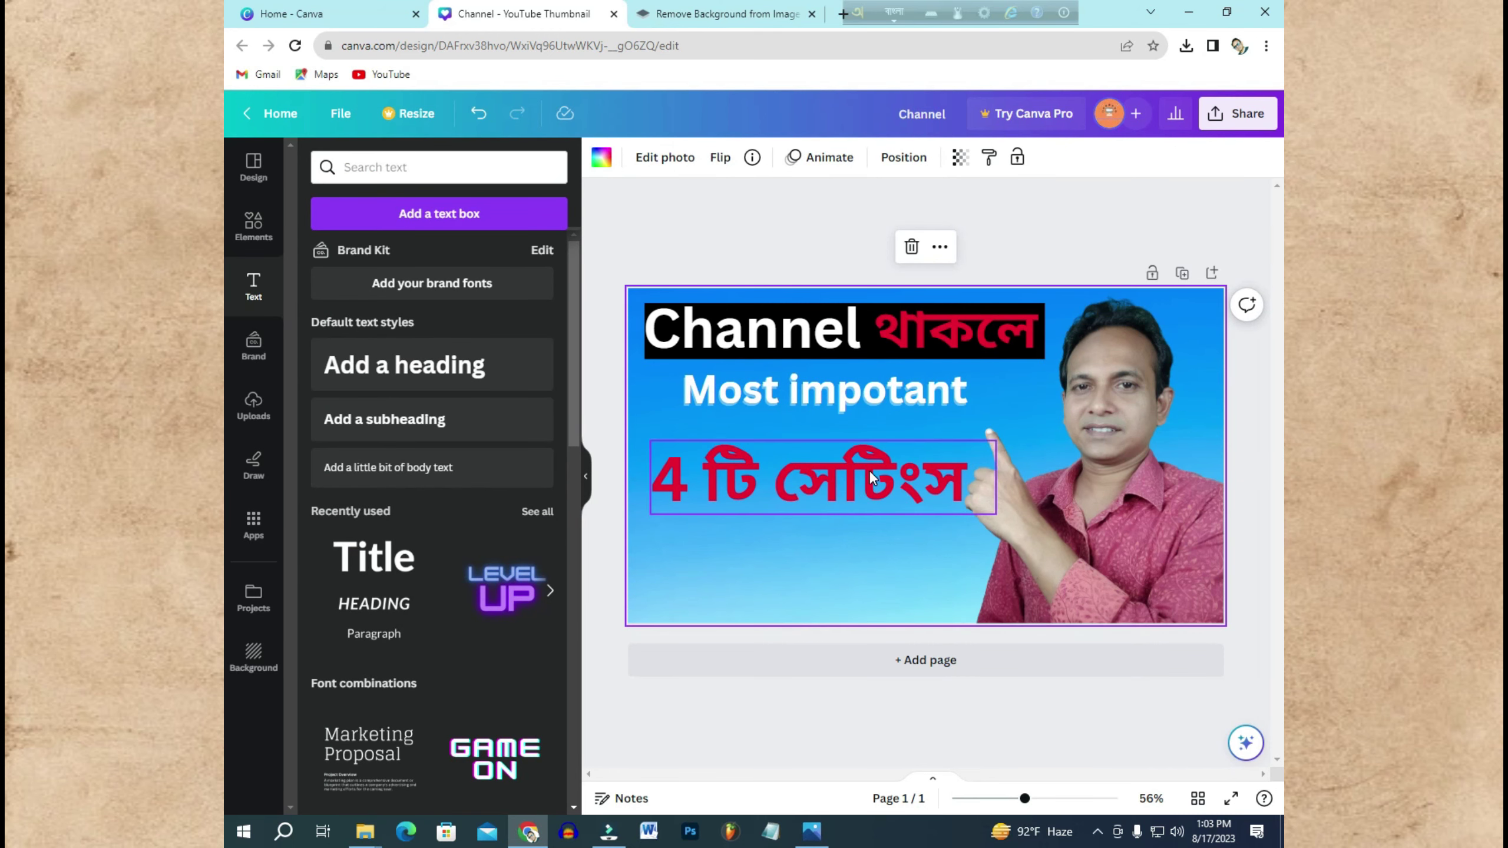
# Step: Apply the Shadow effect to the red "4 টি সেটিংস" text and deselect it
pyautogui.click(835, 502)
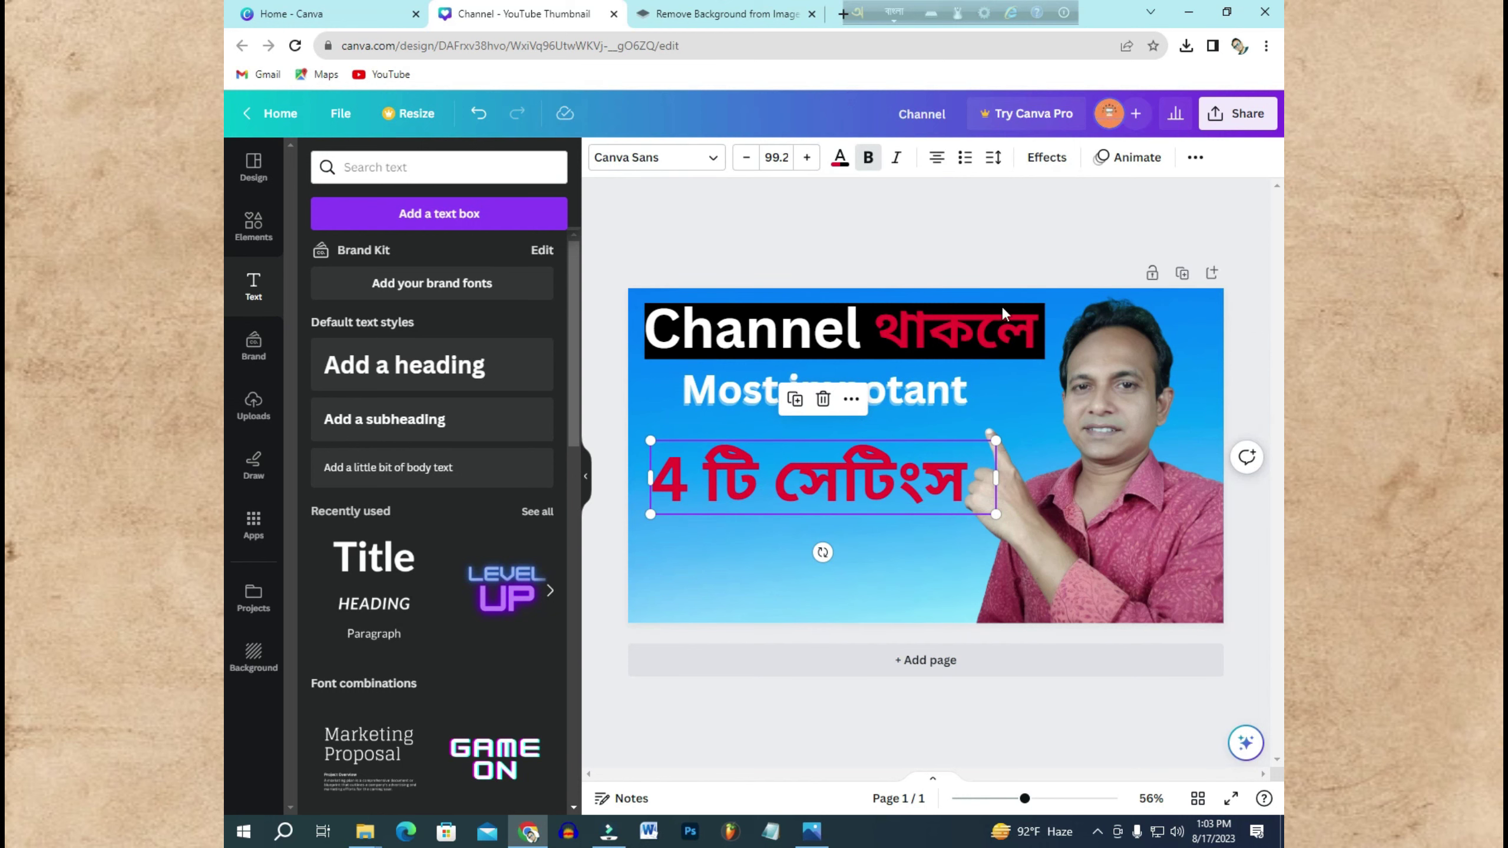
pyautogui.click(1047, 159)
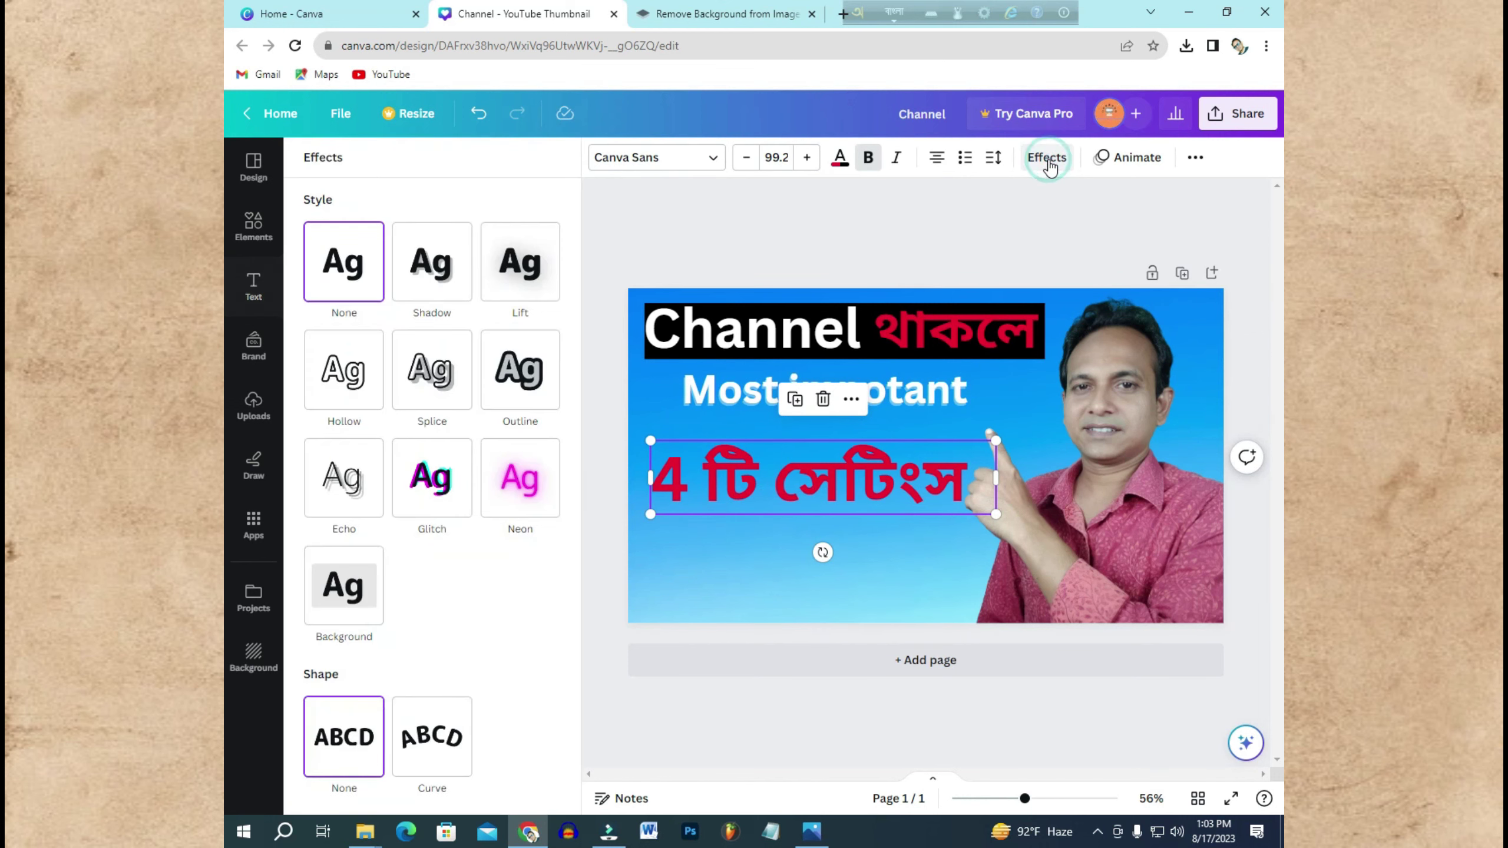
pyautogui.click(435, 282)
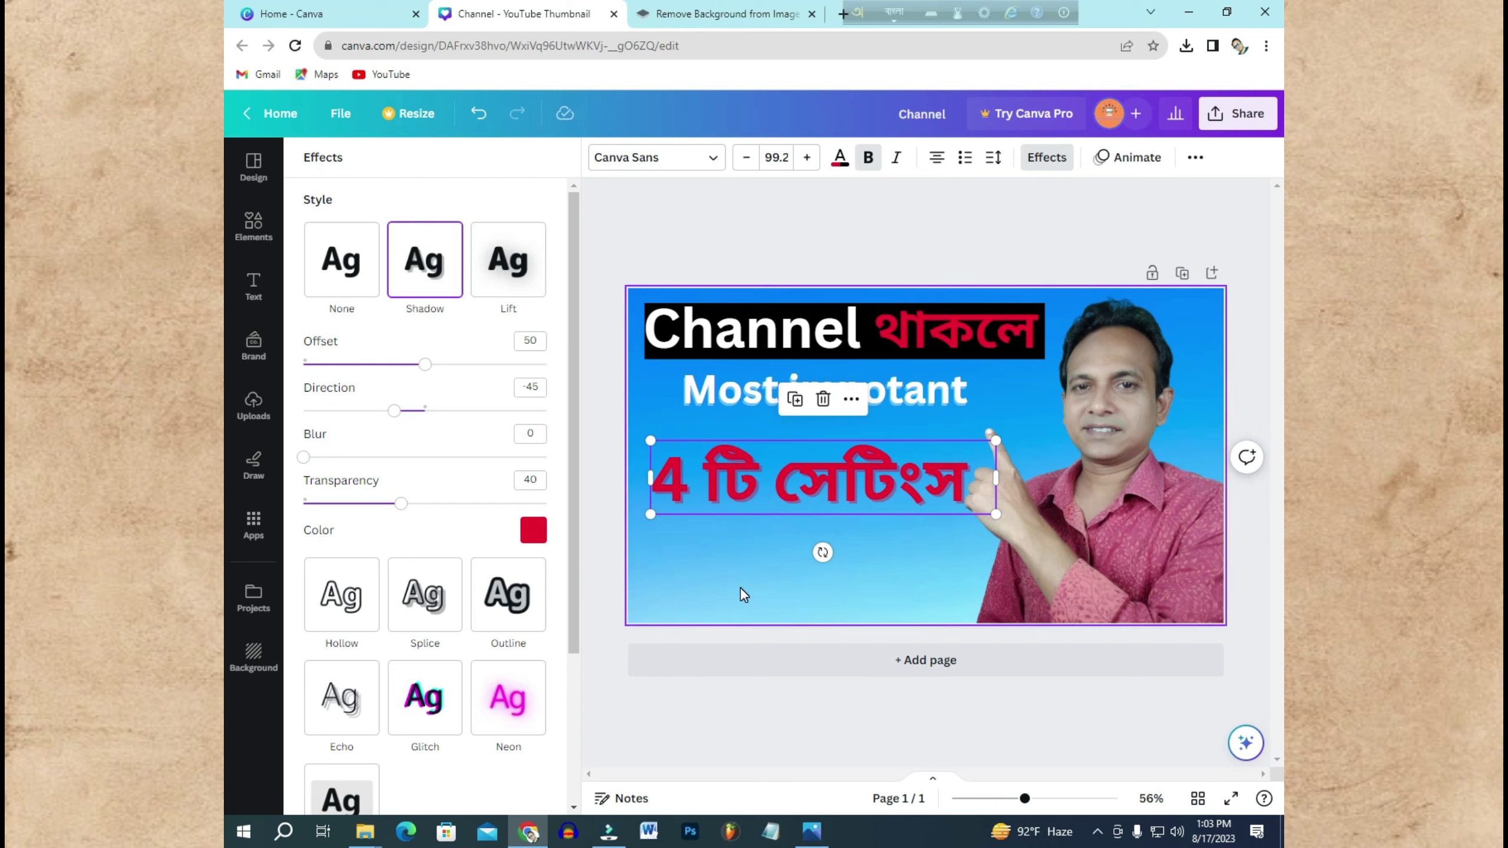
pyautogui.scroll(-3, 449, 508)
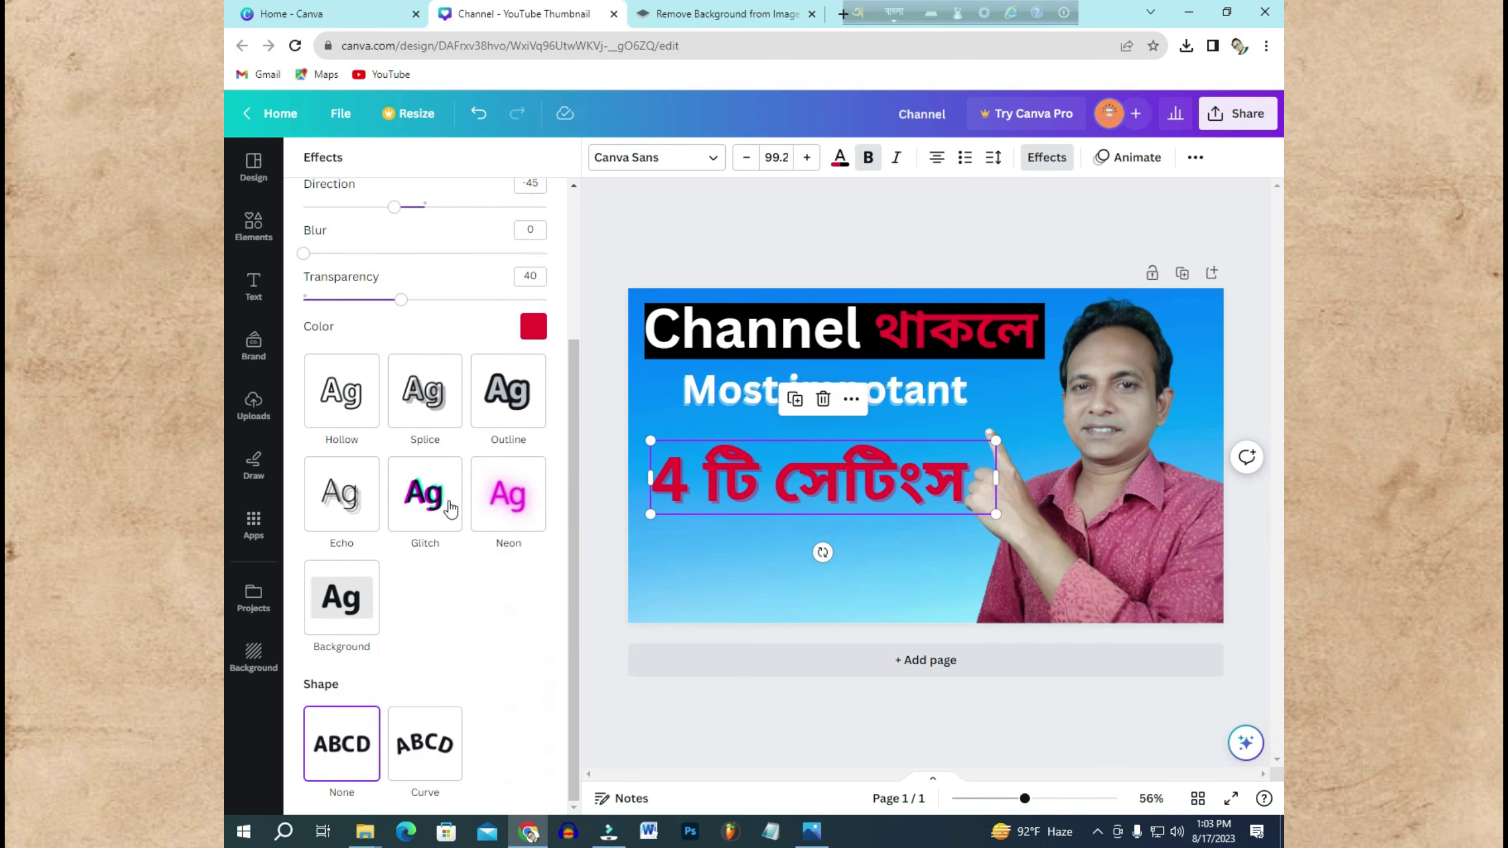
pyautogui.scroll(3, 447, 514)
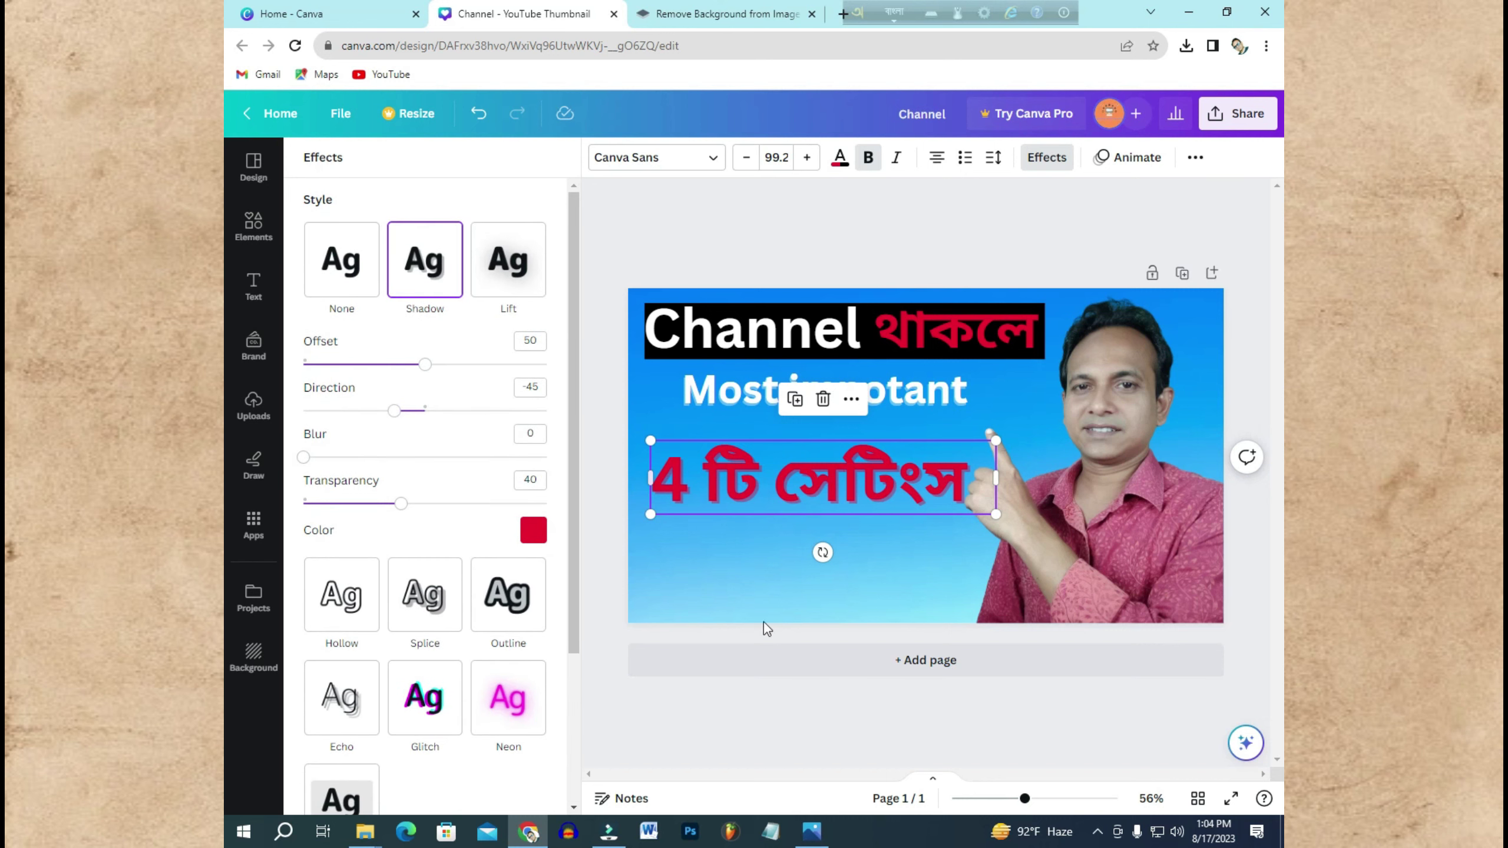
pyautogui.click(730, 581)
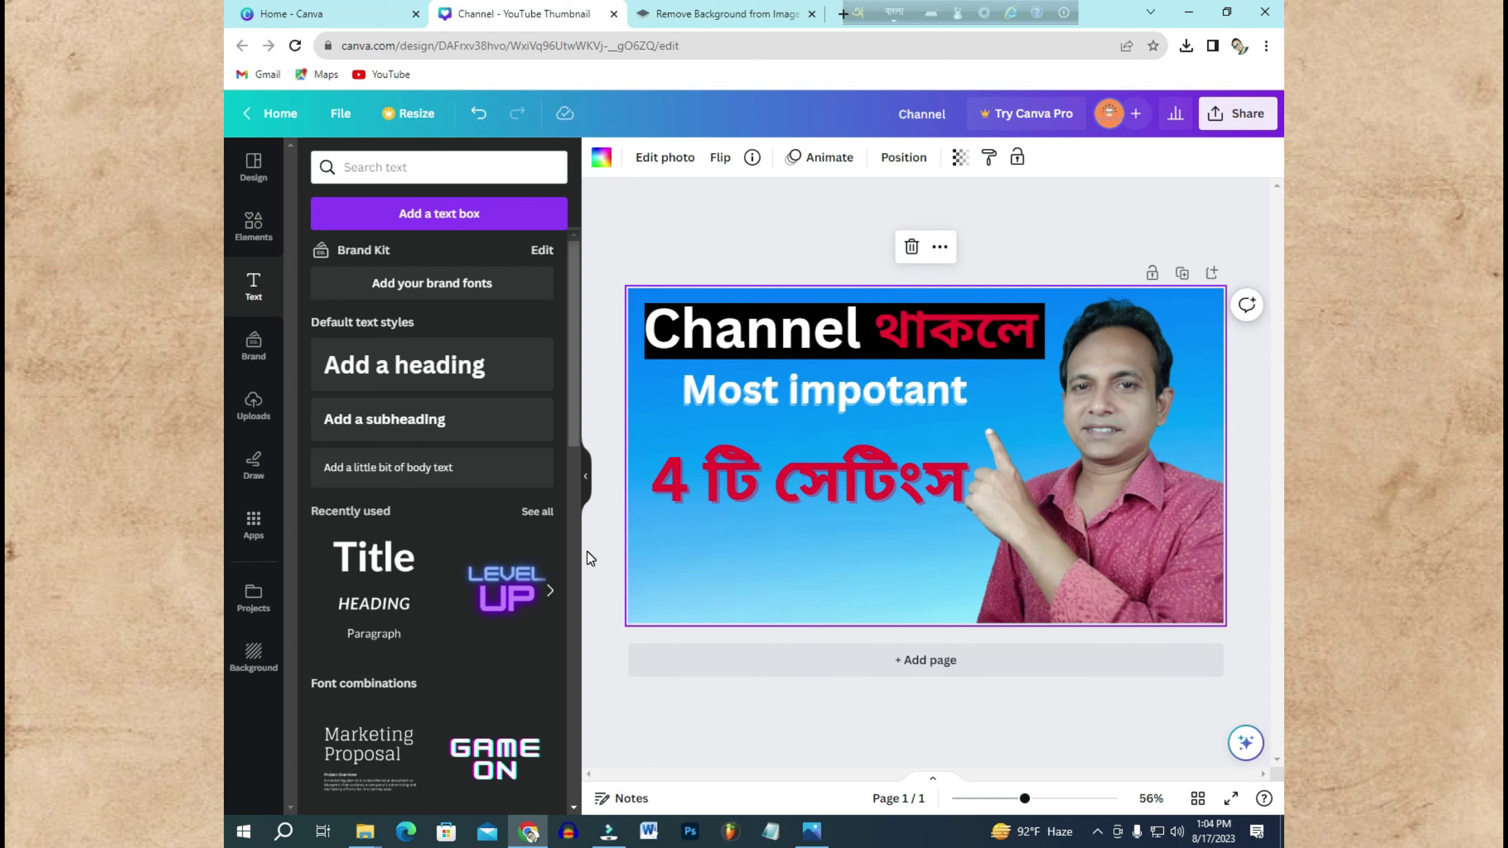
# Step: Add another heading text box and place it beneath the "4 টি সেটিংস" line, clear of the portrait
pyautogui.click(382, 373)
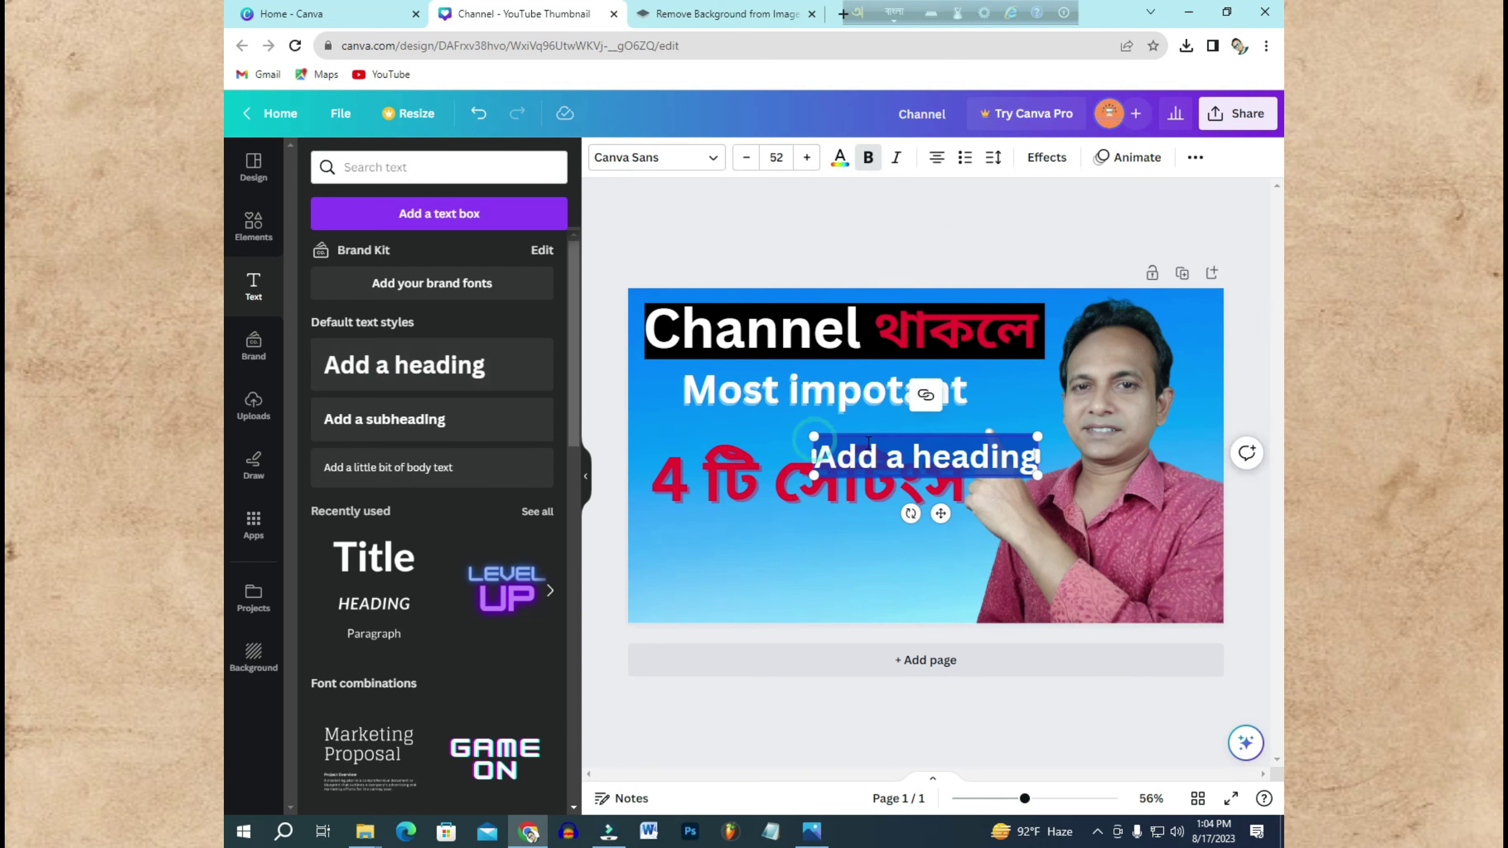
pyautogui.moveTo(884, 439); pyautogui.dragTo(746, 553)
pyautogui.click(896, 573)
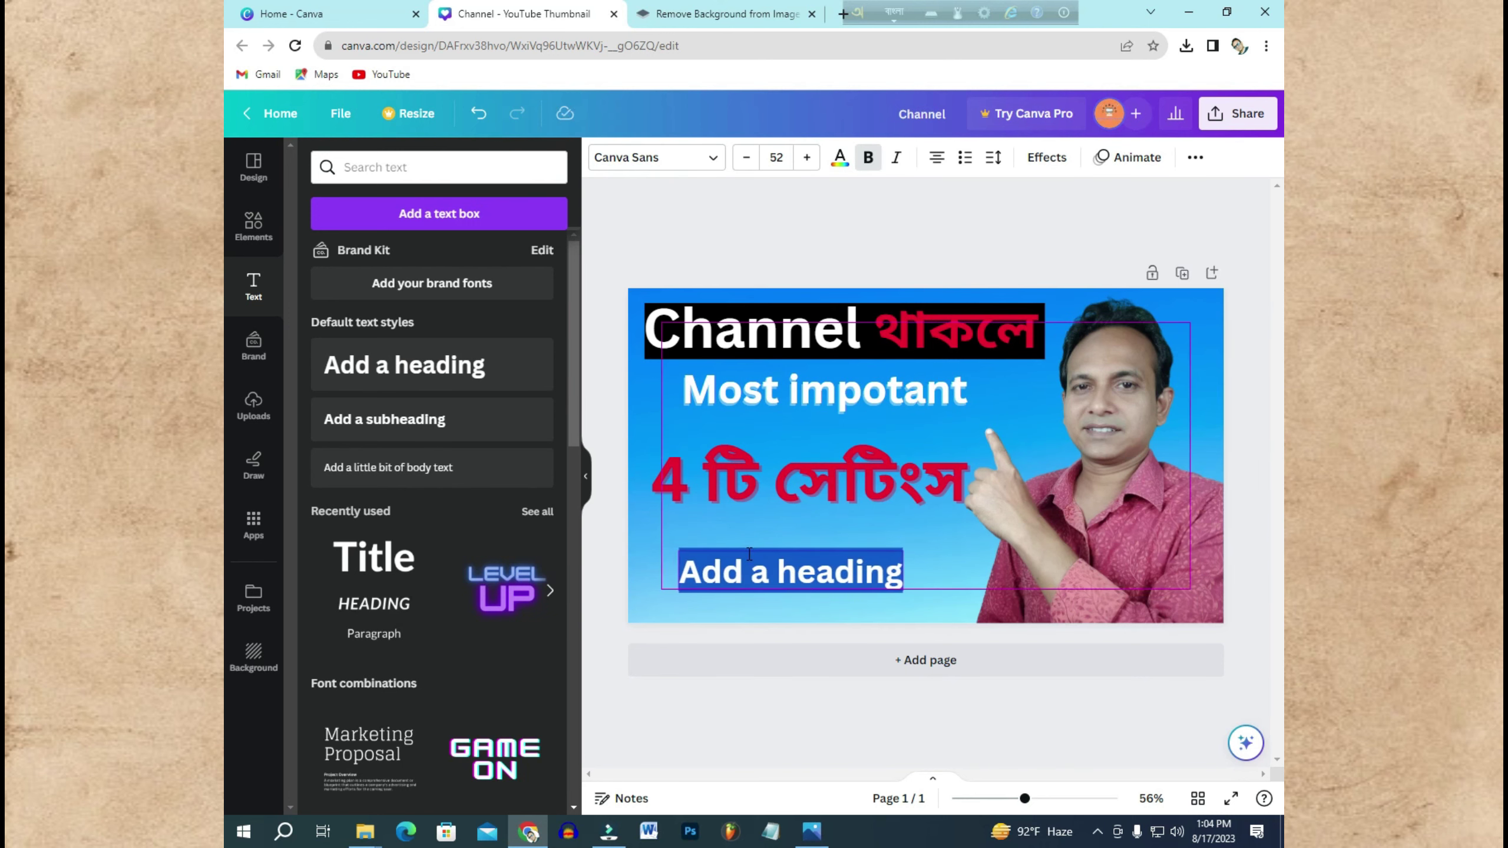
# Step: Replace the new heading's placeholder text with "ঠিক করুন"
pyautogui.press('BackSpace')
pyautogui.press('BackSpace')
pyautogui.press('BackSpace')
pyautogui.press('BackSpace')
pyautogui.press('BackSpace')
pyautogui.press('BackSpace')
pyautogui.press('BackSpace')
pyautogui.press('BackSpace')
pyautogui.press('BackSpace')
pyautogui.press('BackSpace')
pyautogui.press('BackSpace')
pyautogui.press('BackSpace')
pyautogui.press('BackSpace')
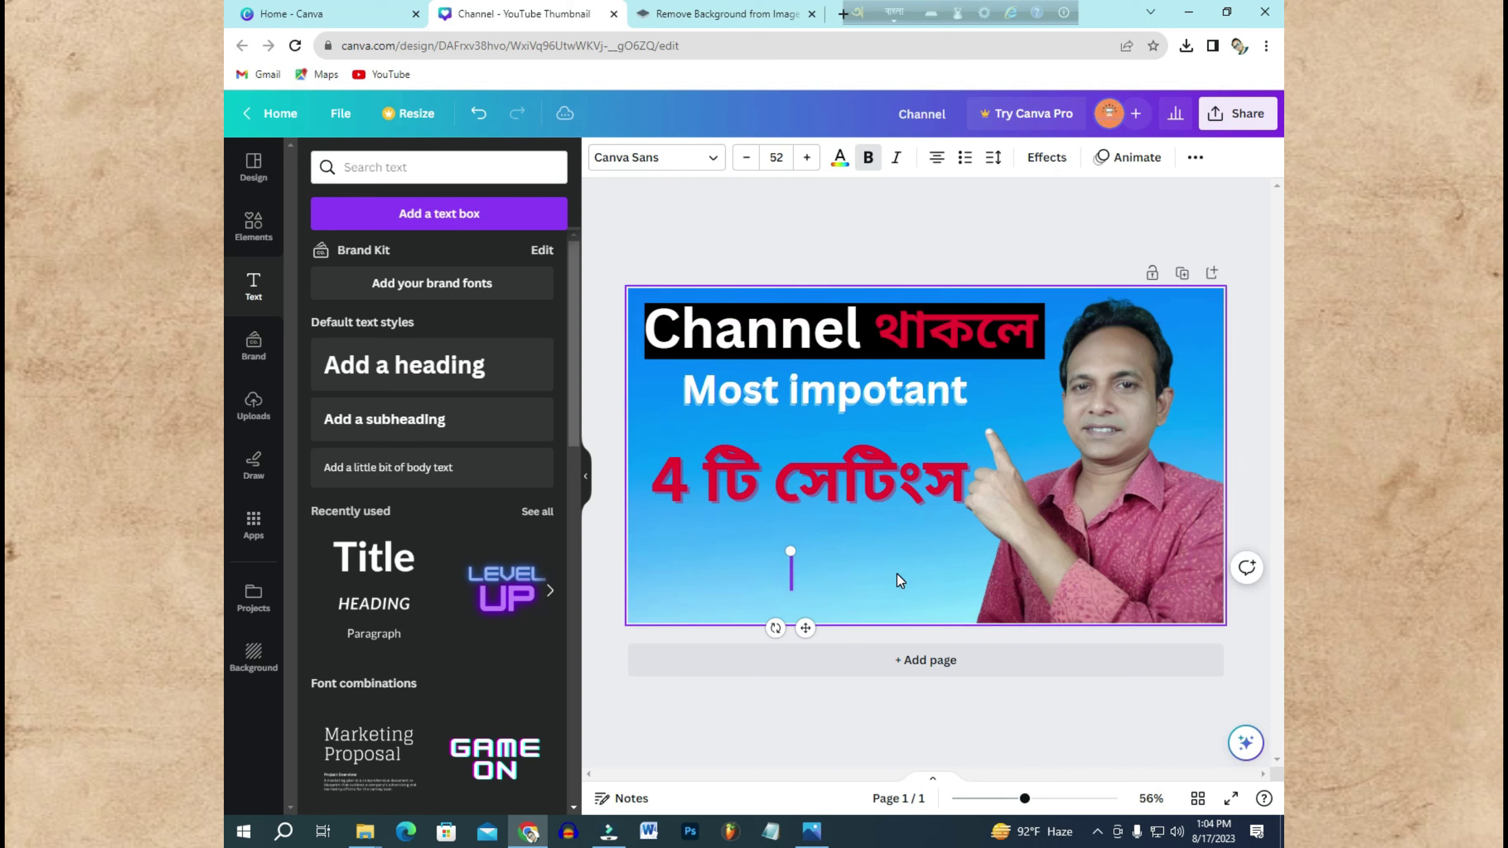
pyautogui.write('ঠিক করুন')
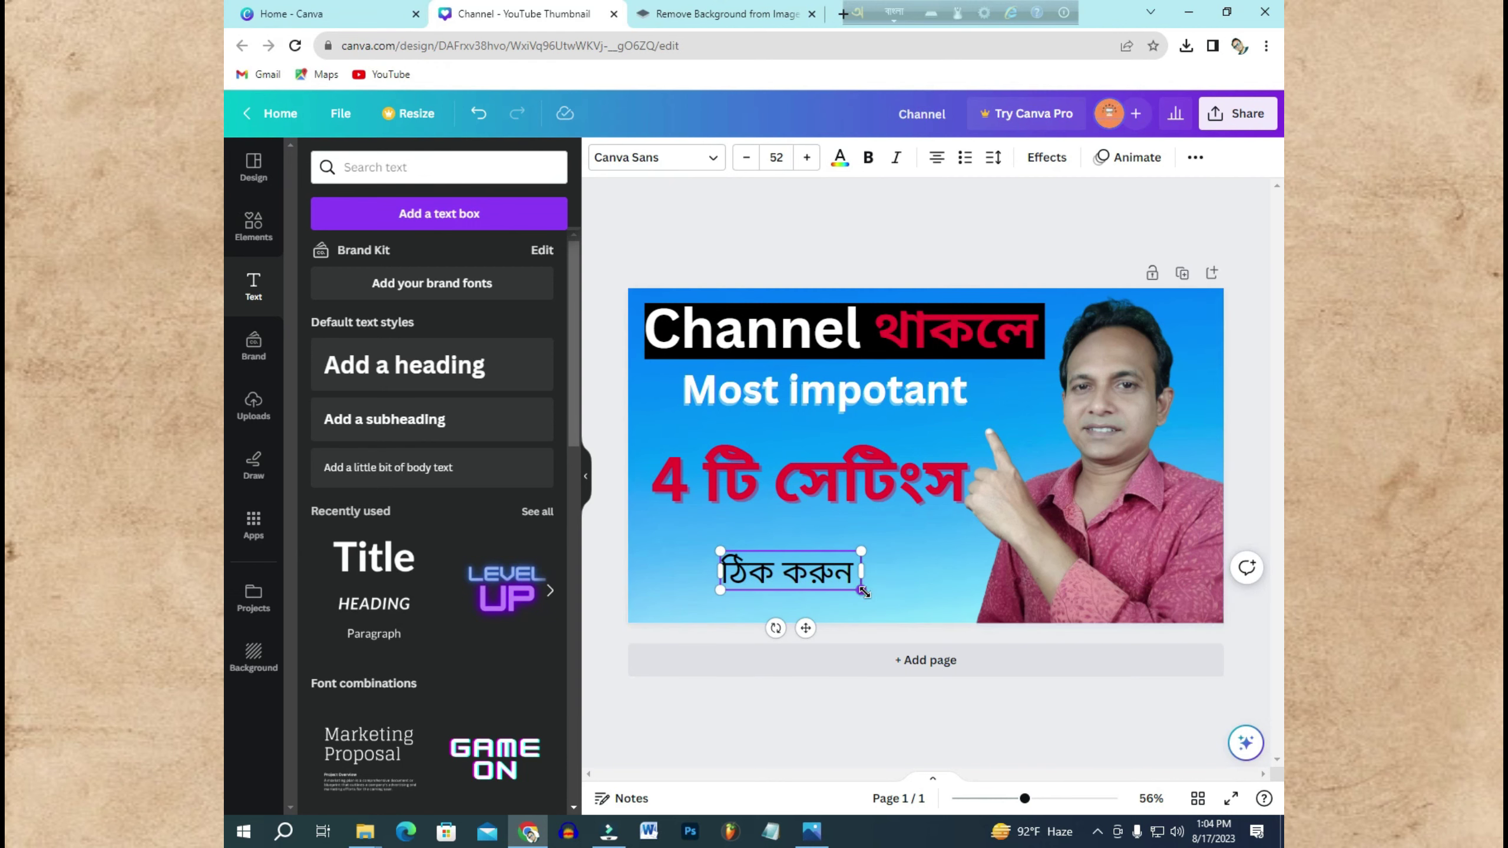
# Step: Enlarge the "ঠিক করুন" text to size 110, fit it directly below the red line, and deselect it
pyautogui.hotkey('ctrl', 'shift', '.')
pyautogui.moveTo(789, 552); pyautogui.dragTo(743, 519)
pyautogui.click(777, 711)
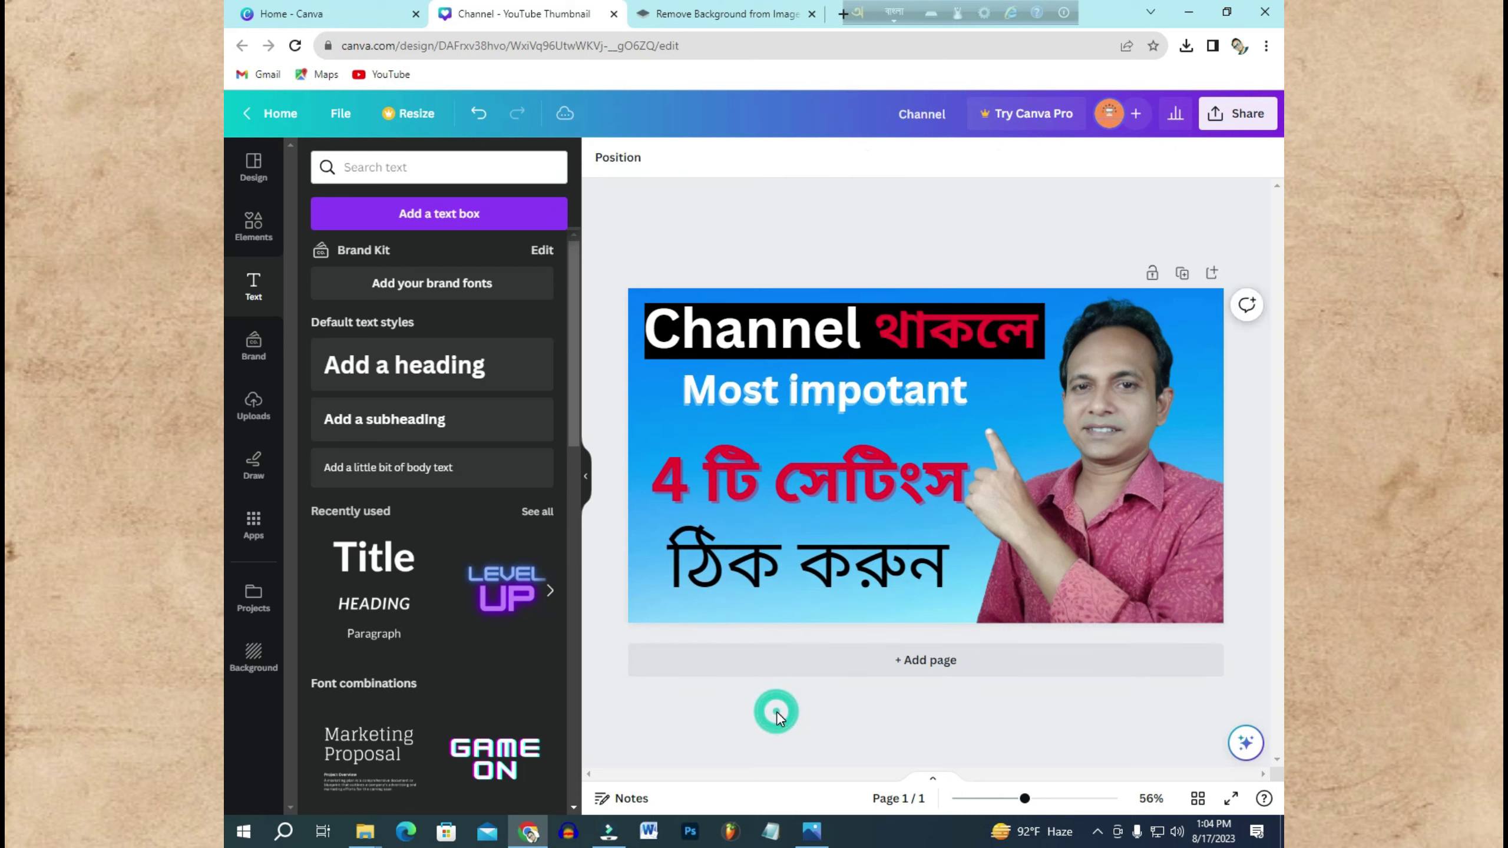
# Step: Try to change the "ঠিক করুন" text colour to white with only the caret placed in it
pyautogui.click(834, 573)
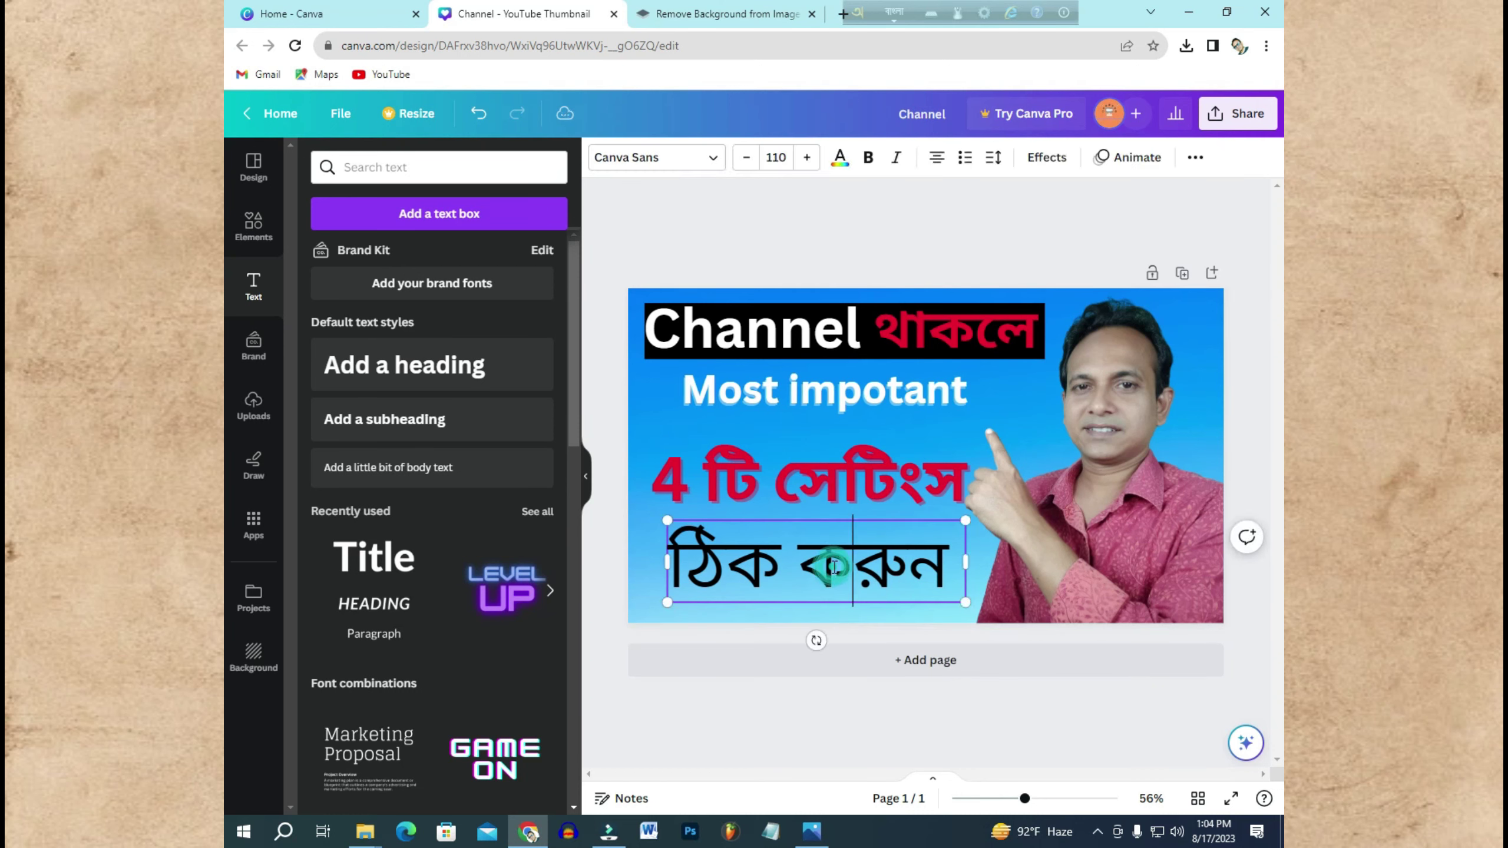
pyautogui.click(839, 158)
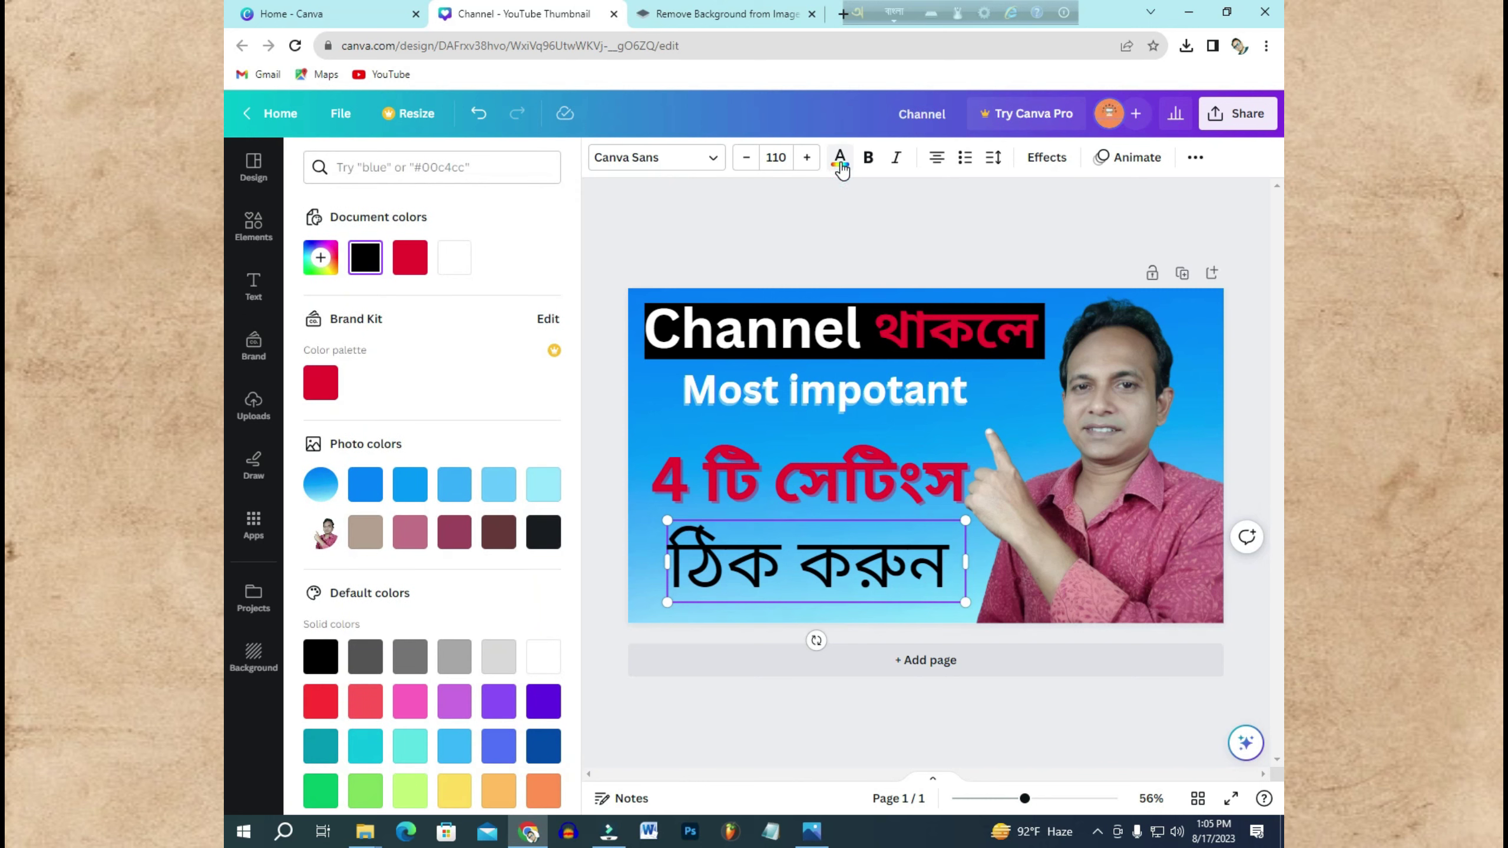
pyautogui.click(454, 258)
pyautogui.press('Escape')
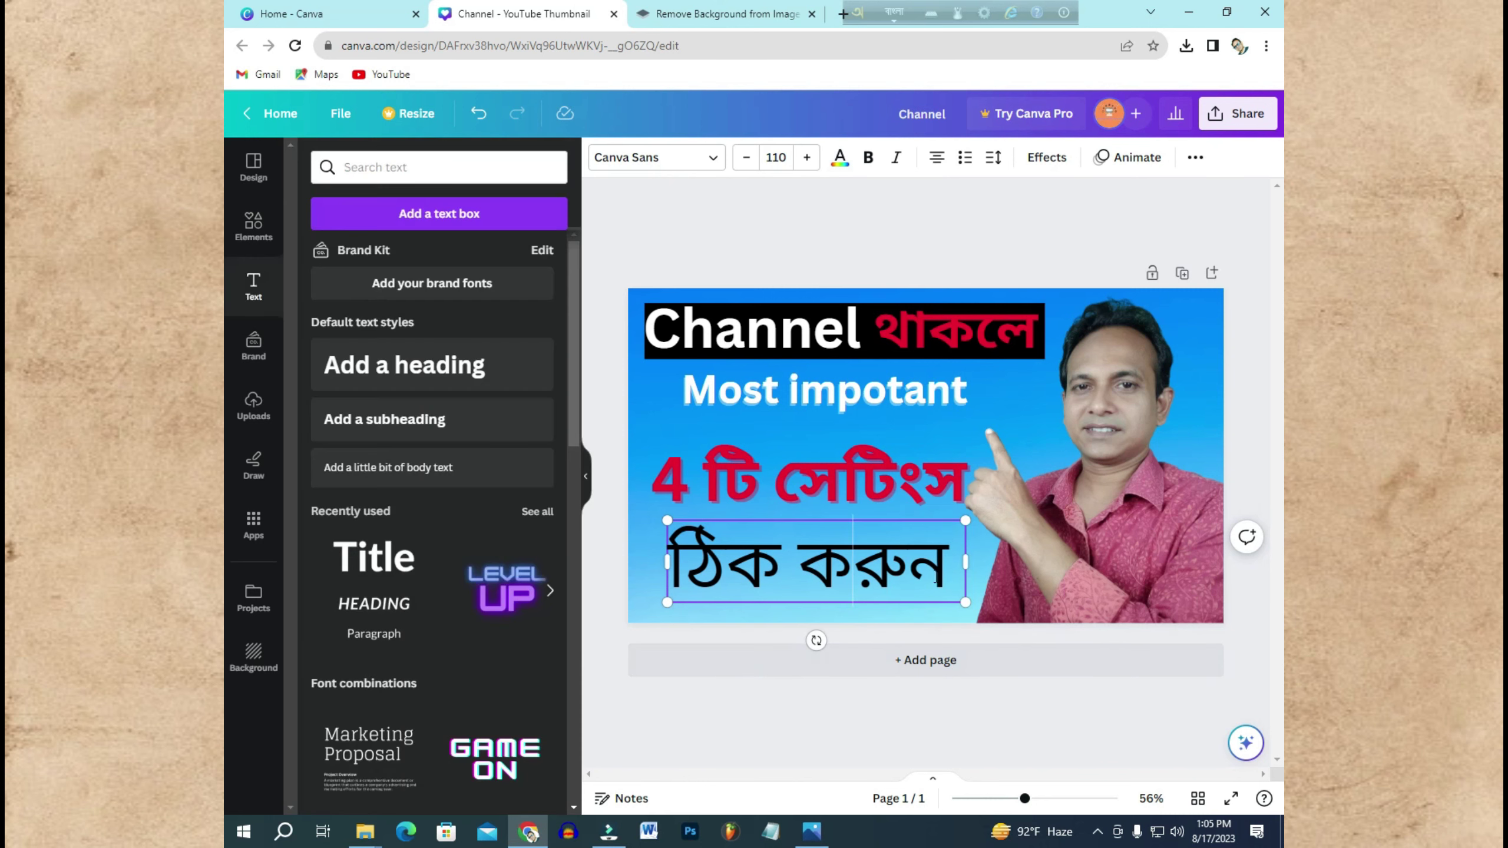
# Step: Colour all of the "ঠিক করুন" text white and leave nothing selected on the page
pyautogui.moveTo(948, 569); pyautogui.dragTo(681, 591)
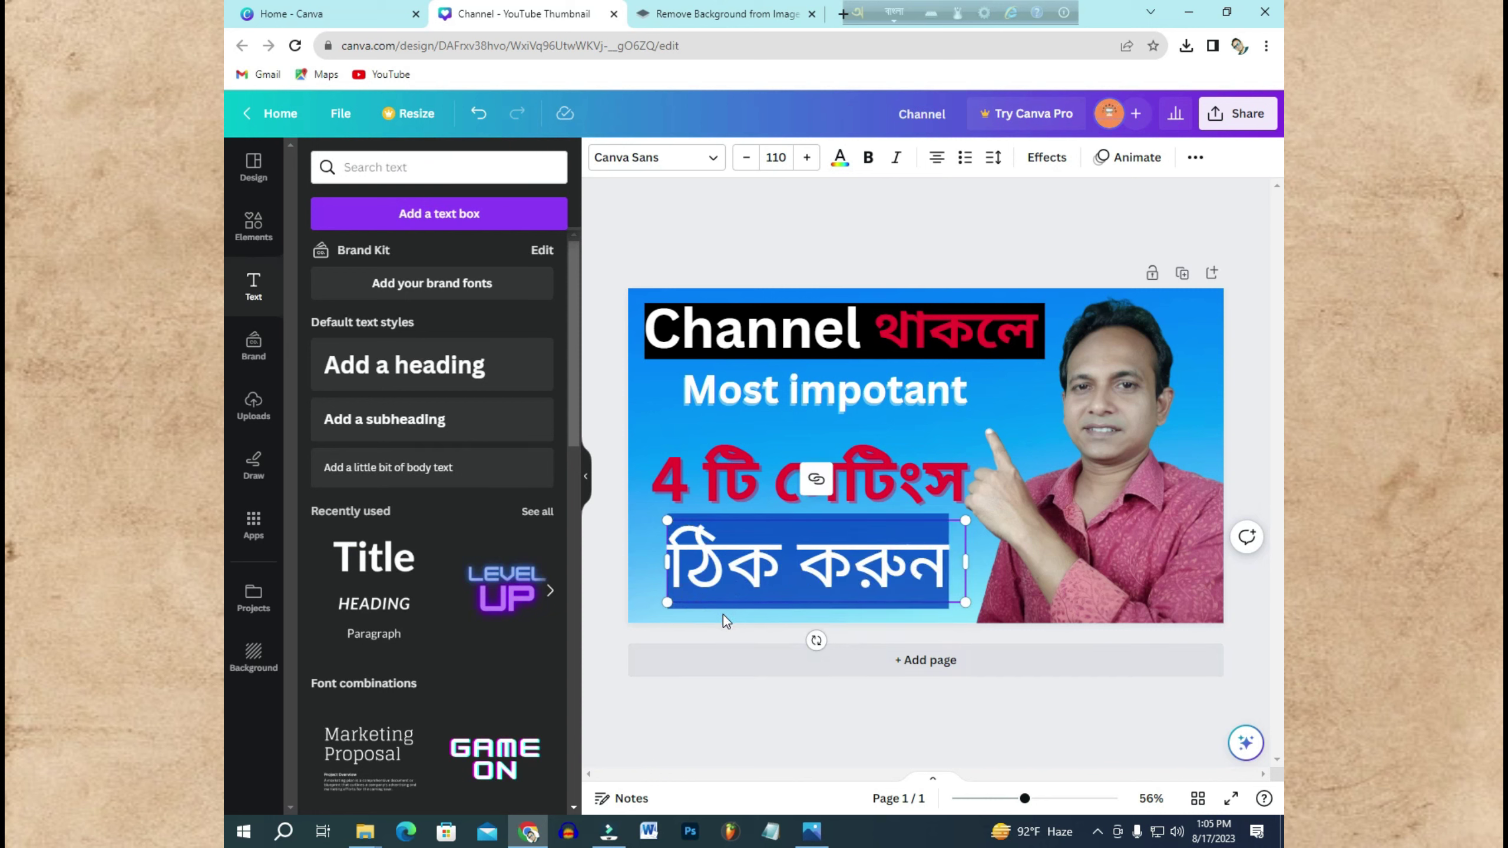
pyautogui.click(841, 159)
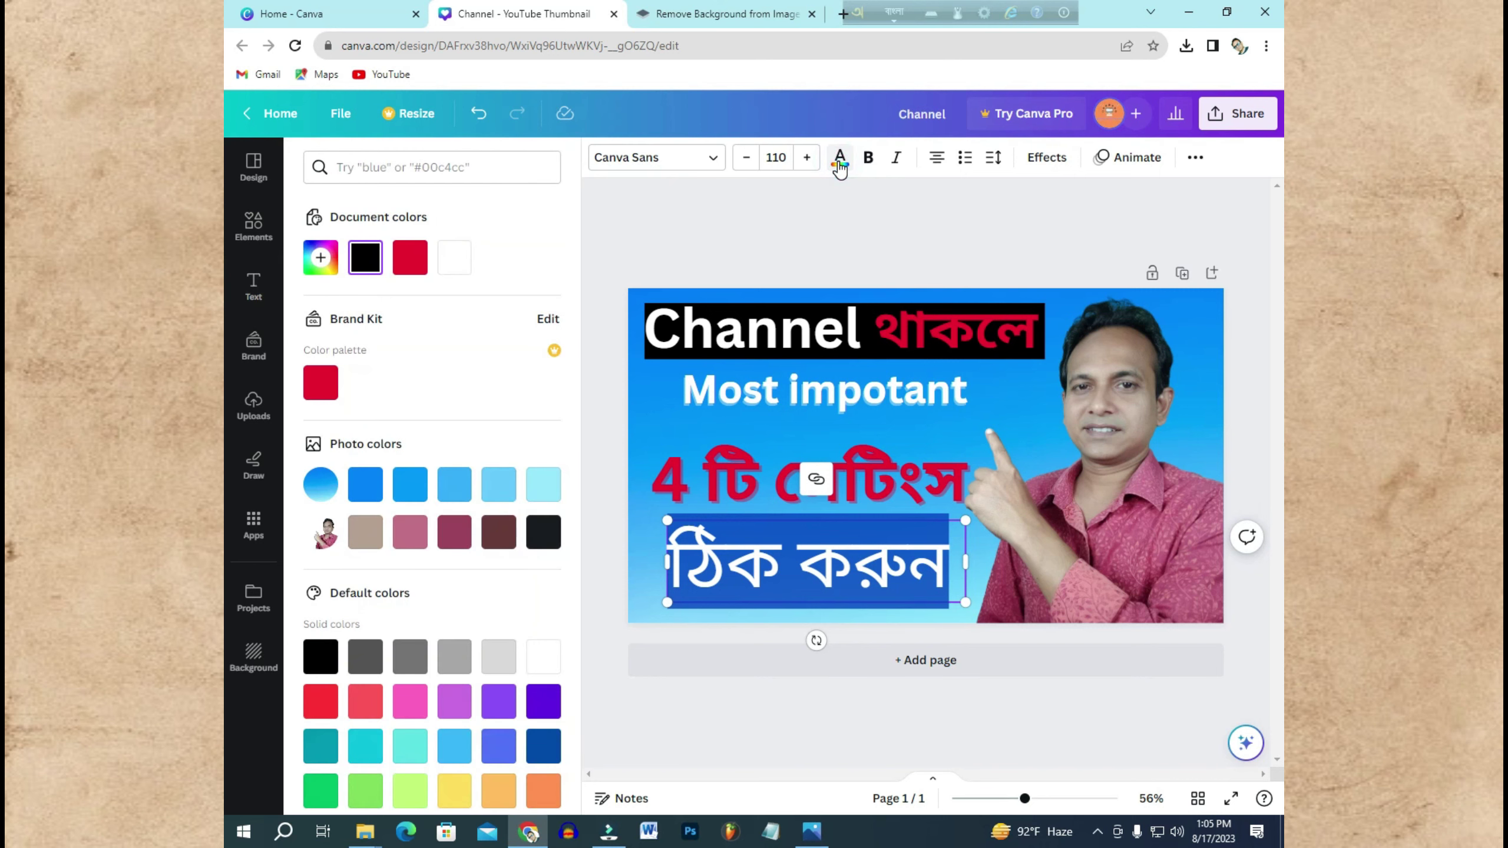
pyautogui.click(453, 259)
pyautogui.click(738, 726)
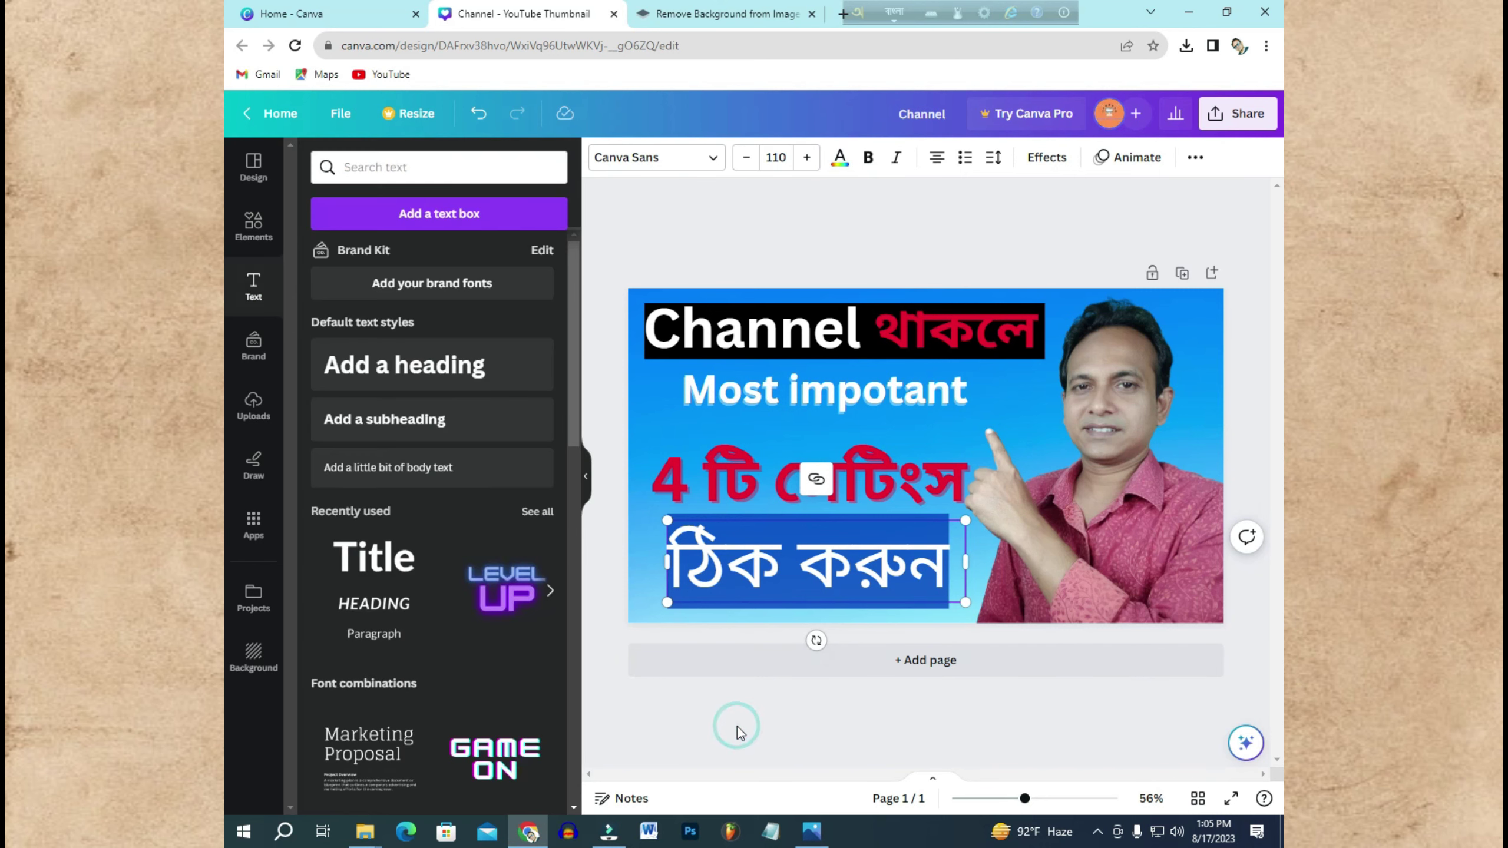
pyautogui.click(1006, 397)
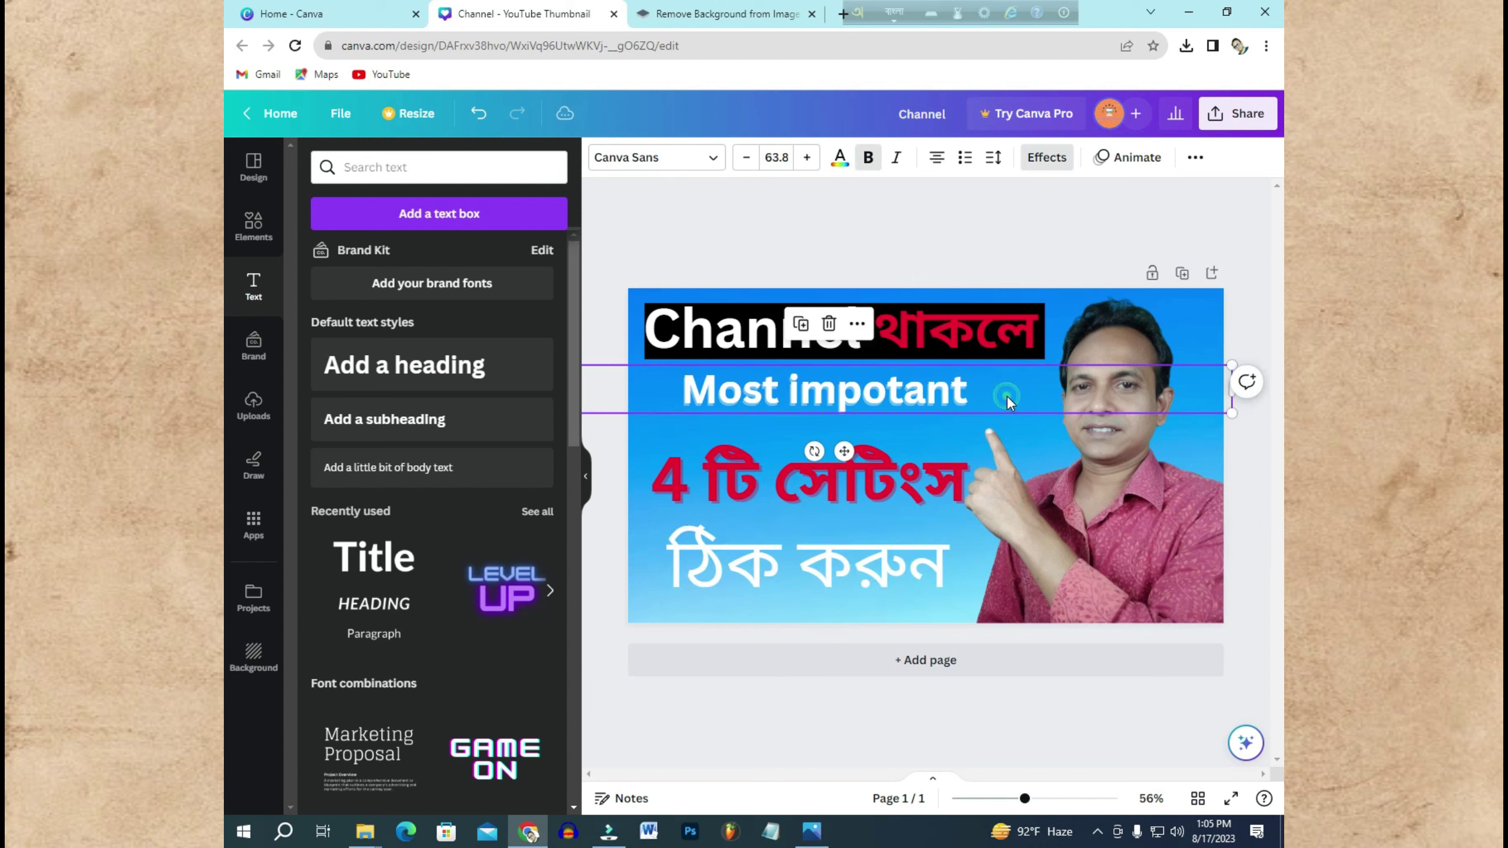
pyautogui.click(797, 723)
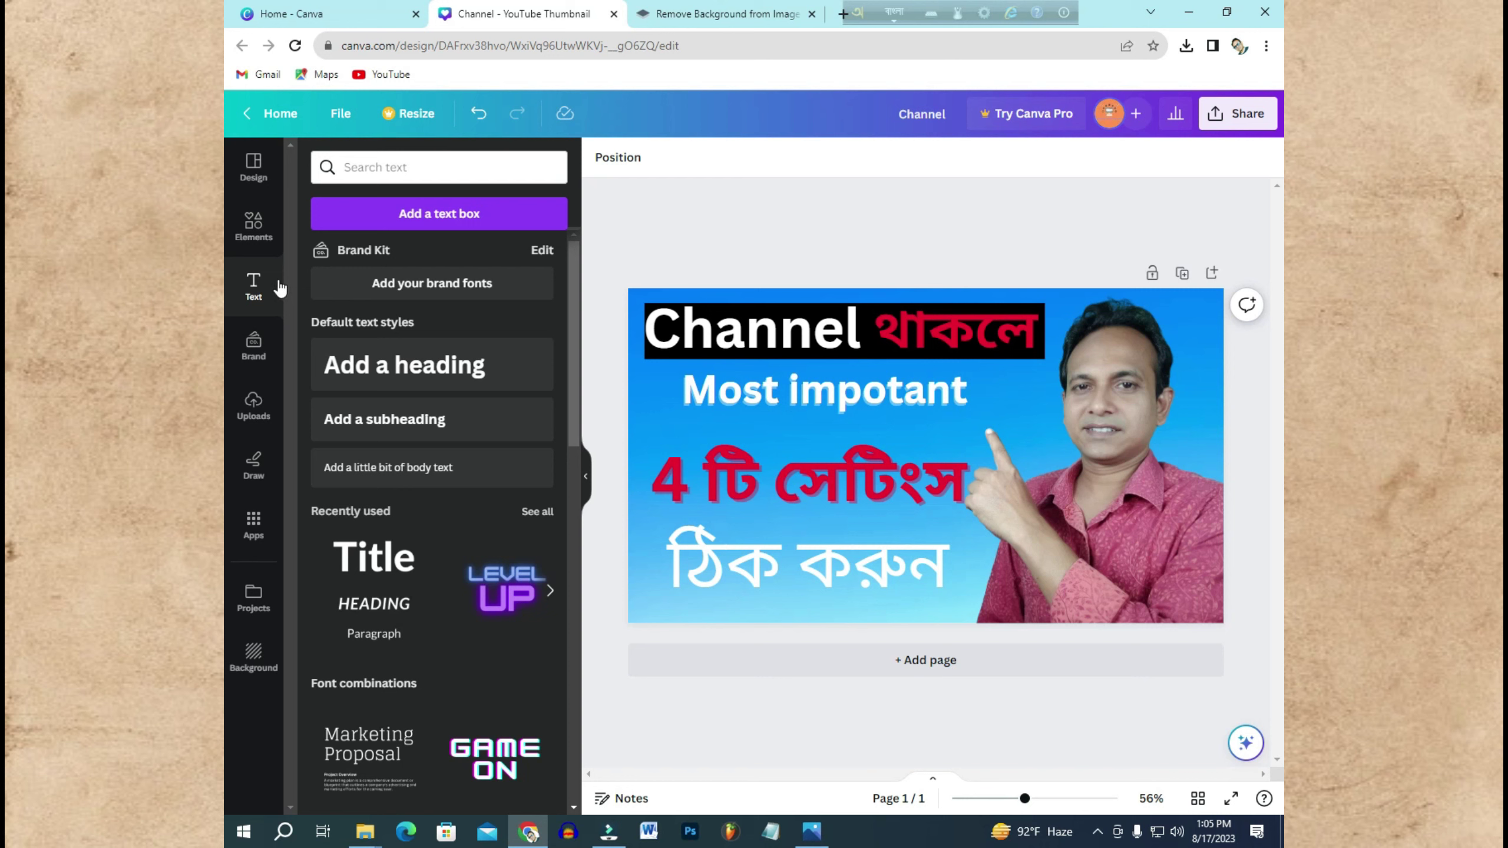
# Step: Add the yellow light bulb graphic from the recently used elements, shrink it, and place it beside the portrait's head in the page's upper-right corner
pyautogui.click(254, 233)
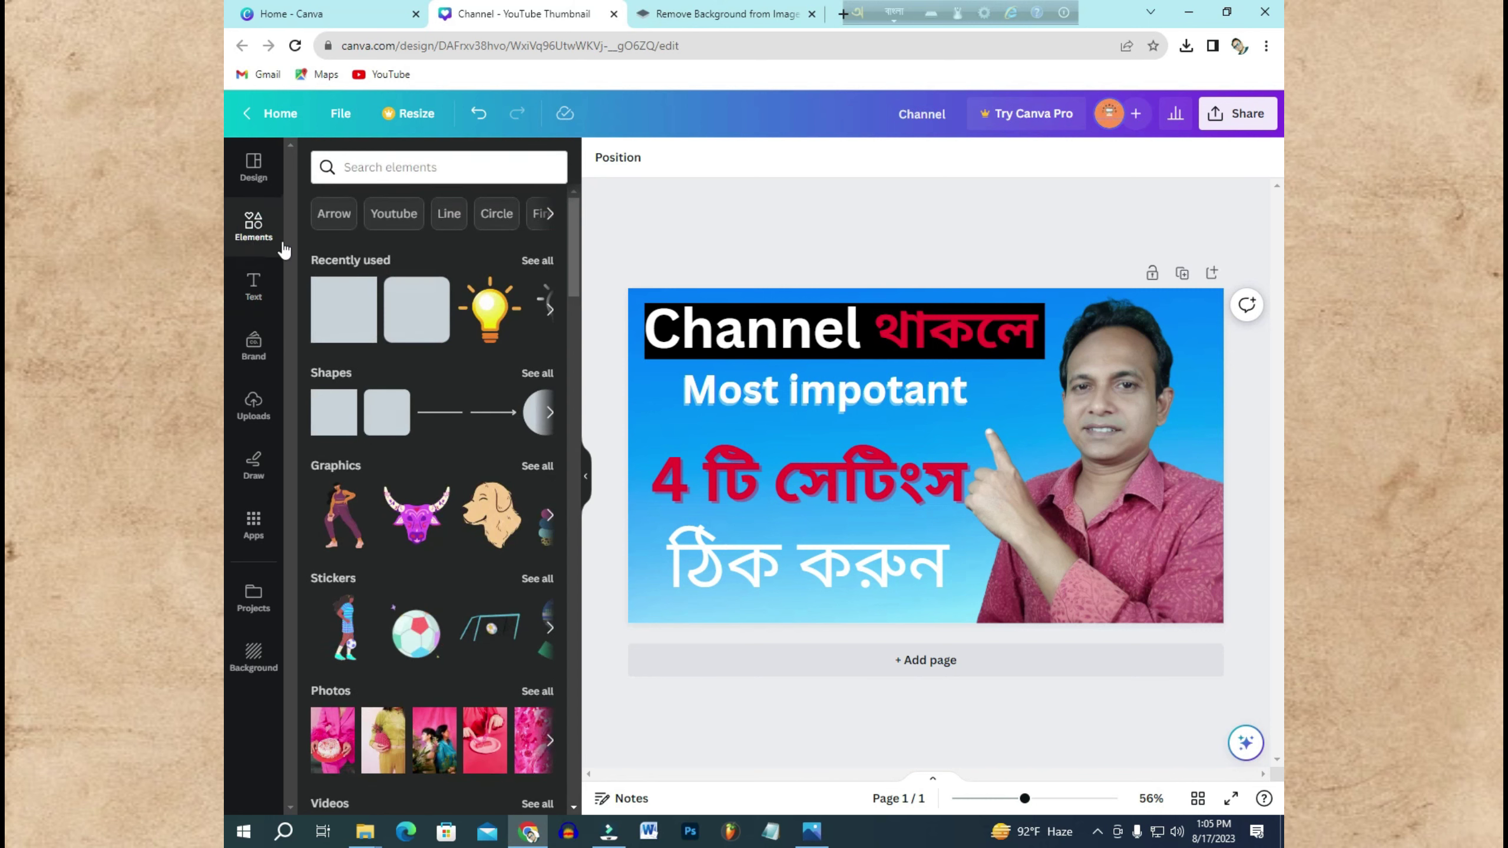
pyautogui.scroll(-10, 416, 386)
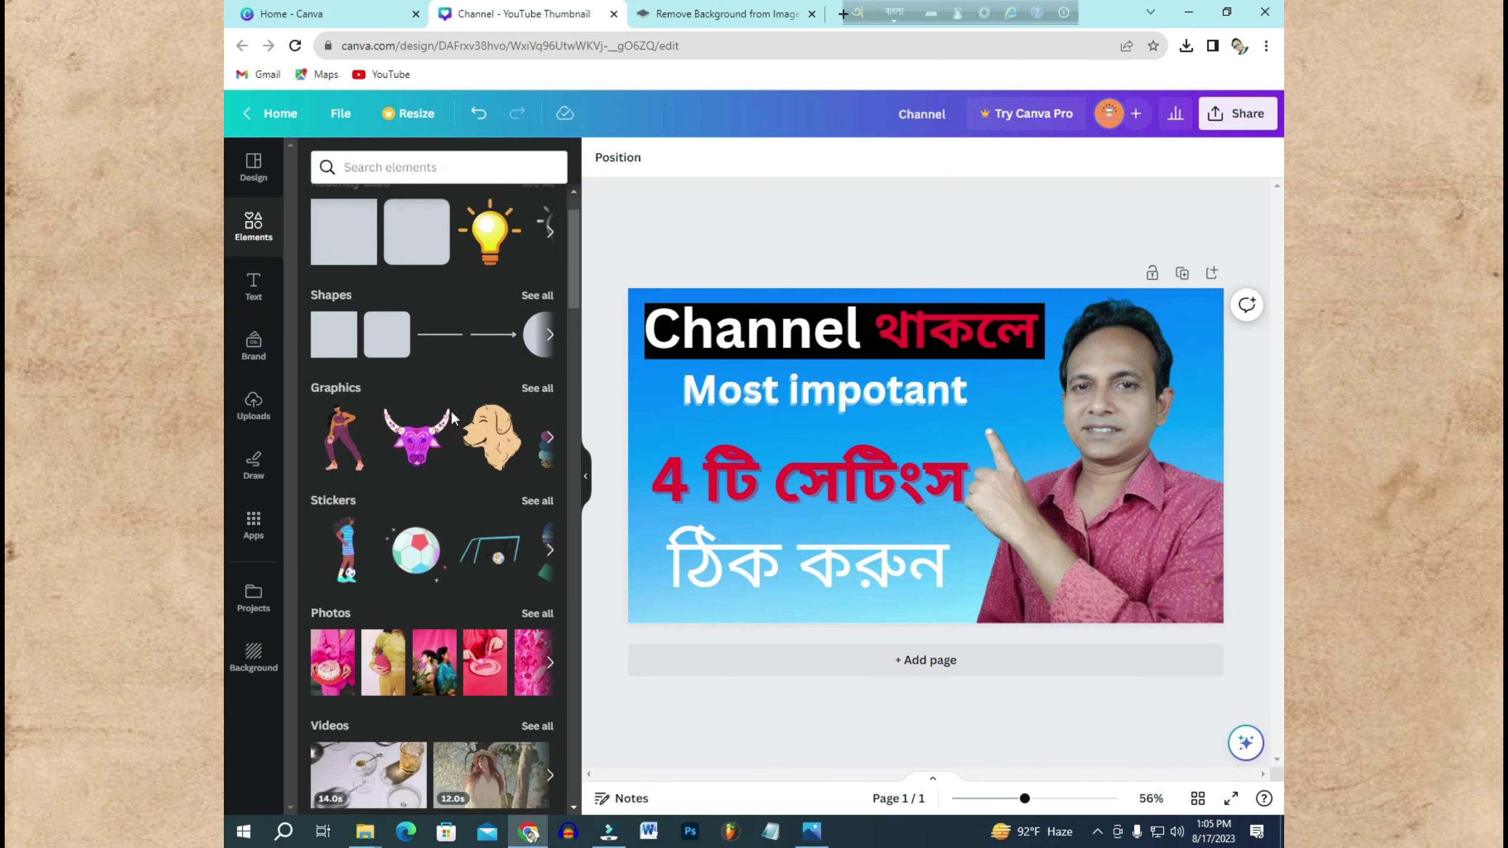
pyautogui.scroll(10, 436, 430)
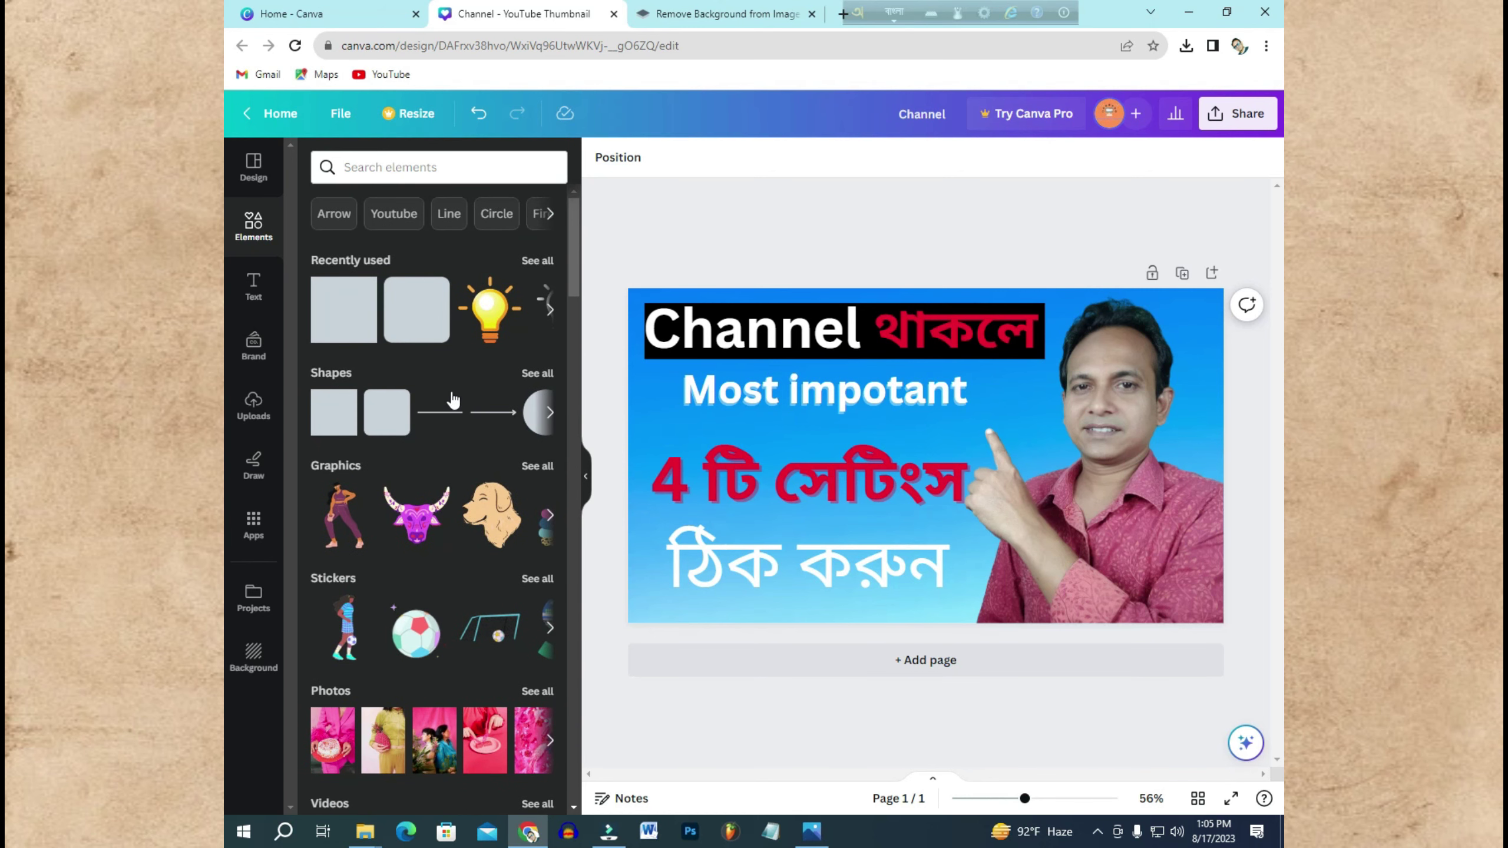
pyautogui.scroll(-1, 538, 406)
pyautogui.scroll(1, 537, 406)
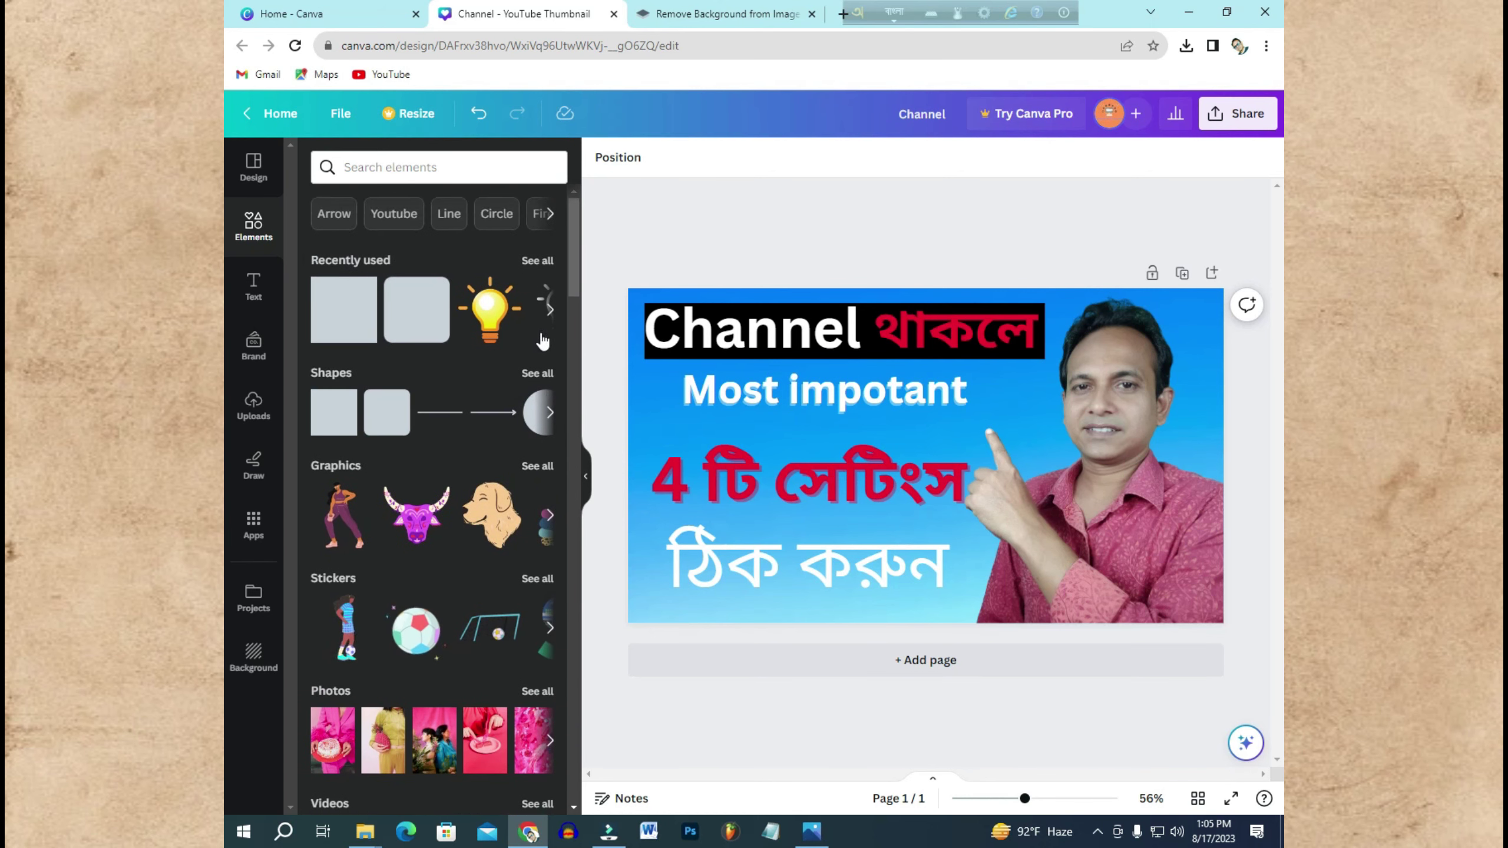
pyautogui.click(551, 311)
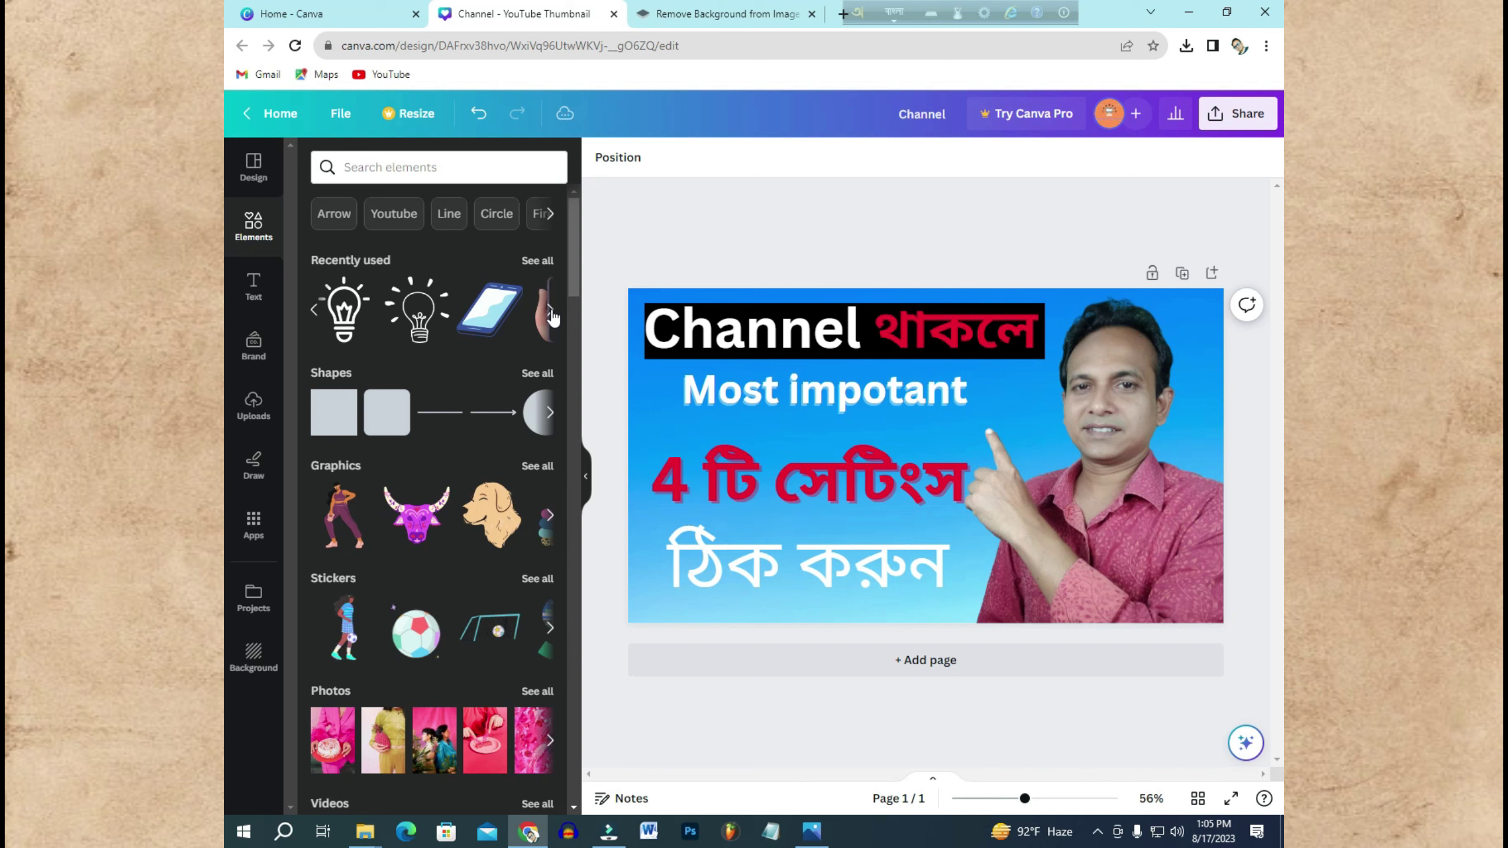
pyautogui.click(550, 312)
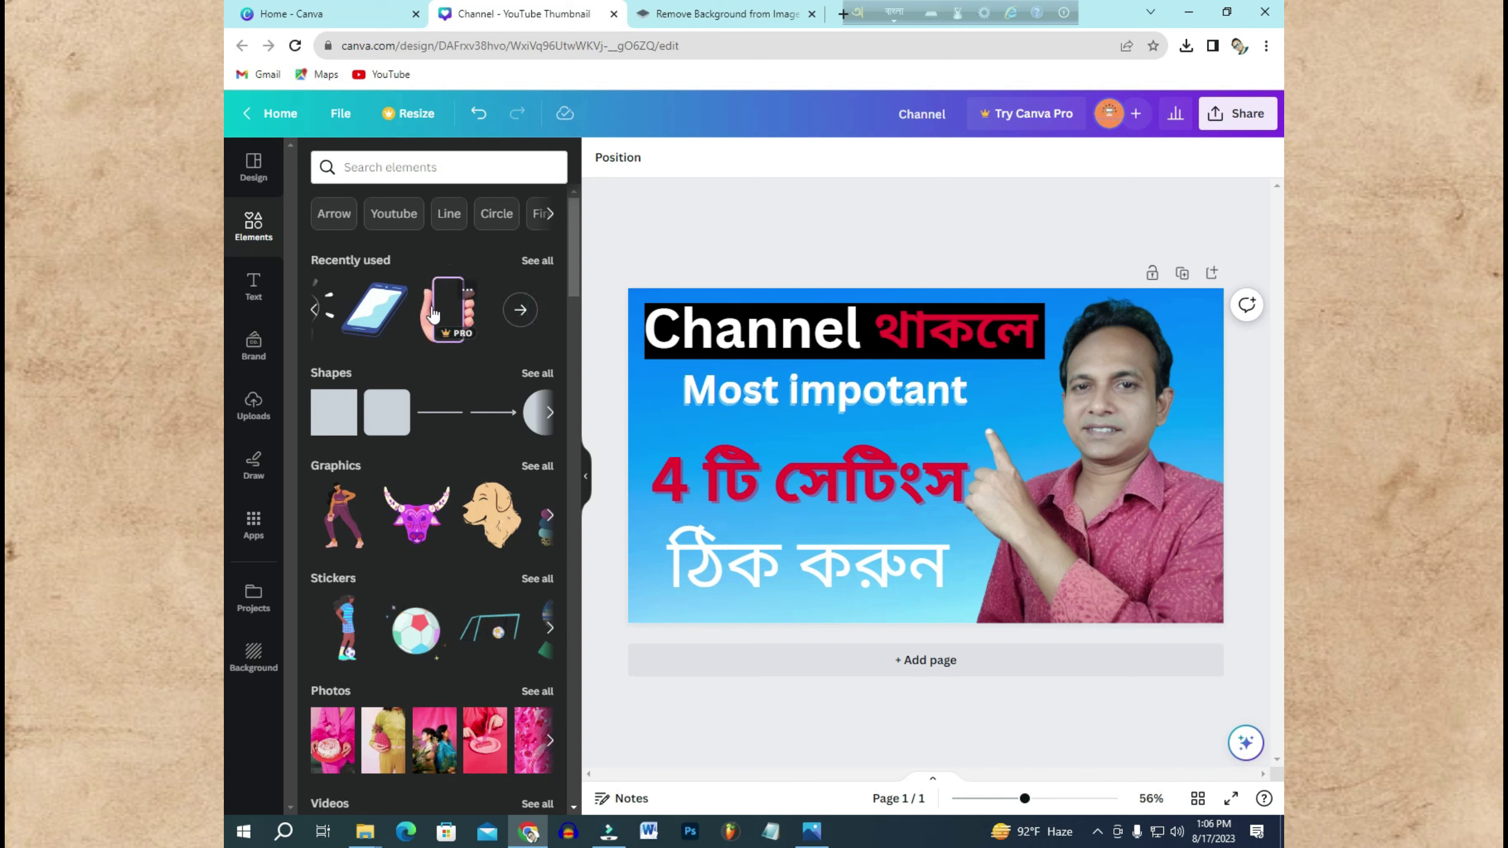
pyautogui.click(316, 317)
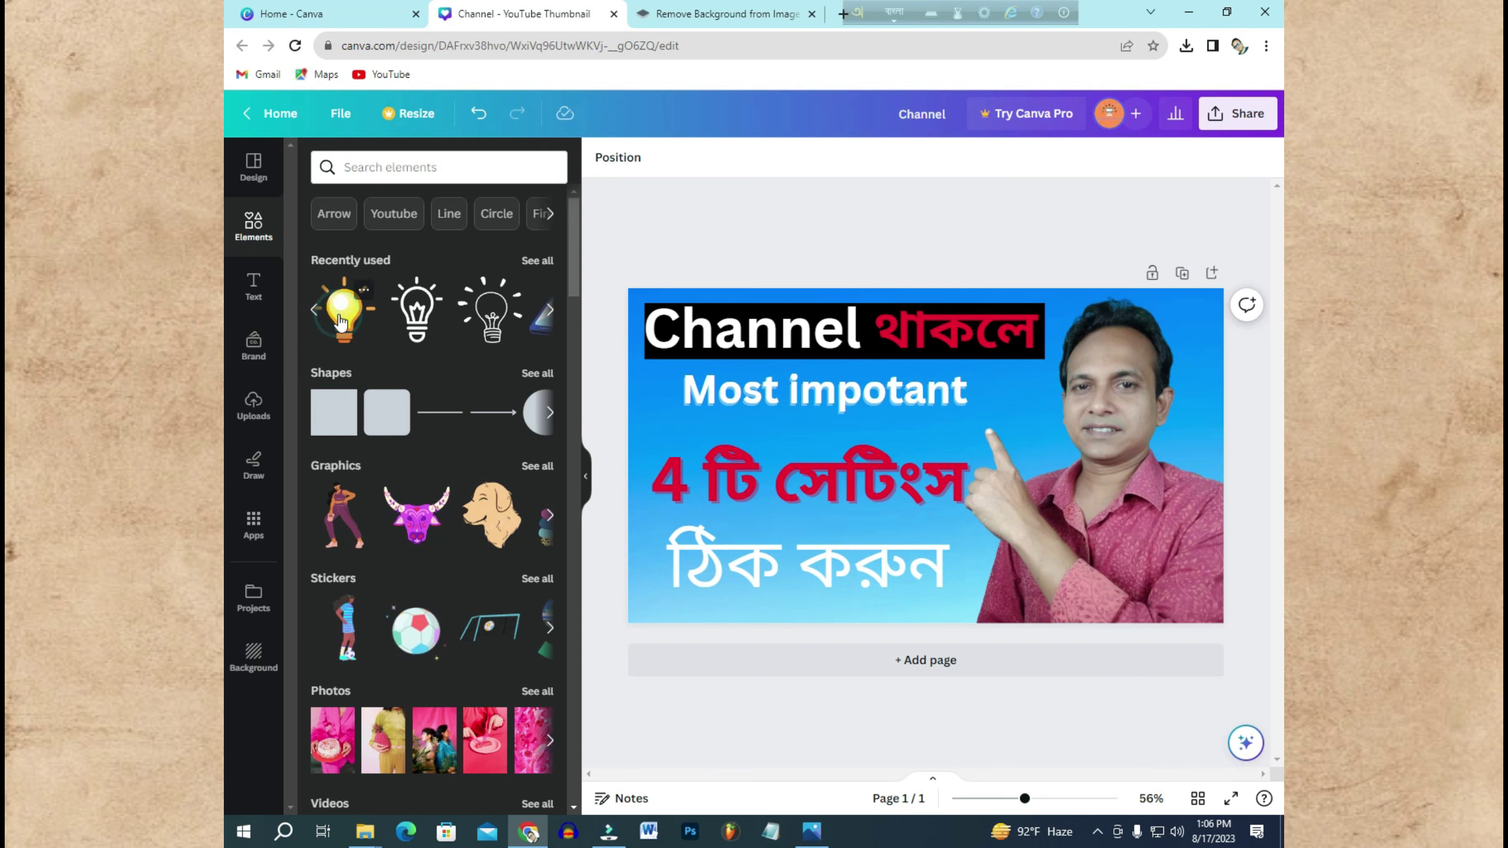
pyautogui.click(341, 323)
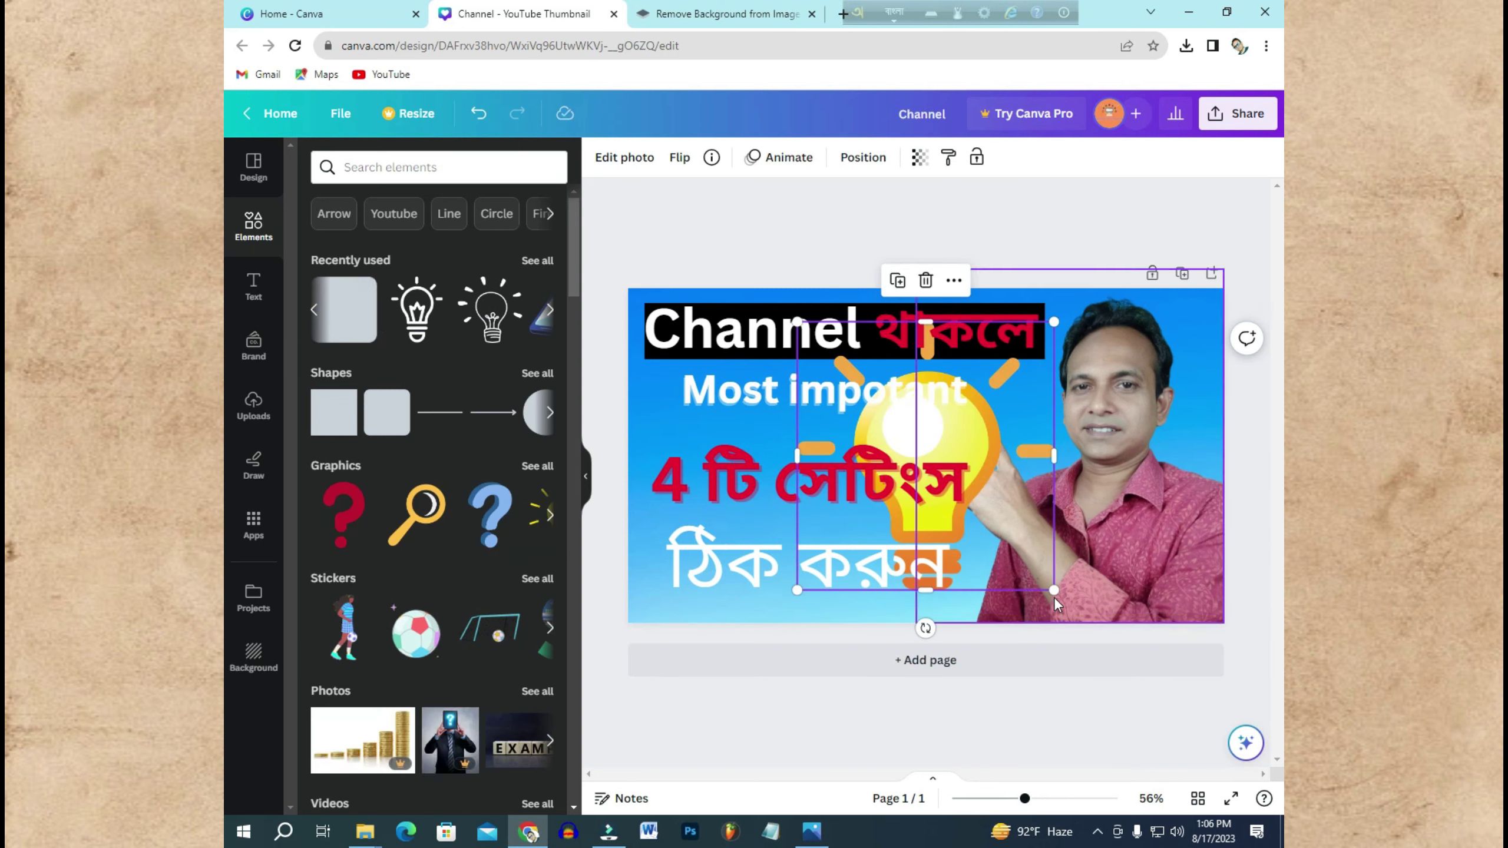
pyautogui.moveTo(1054, 598); pyautogui.dragTo(884, 412)
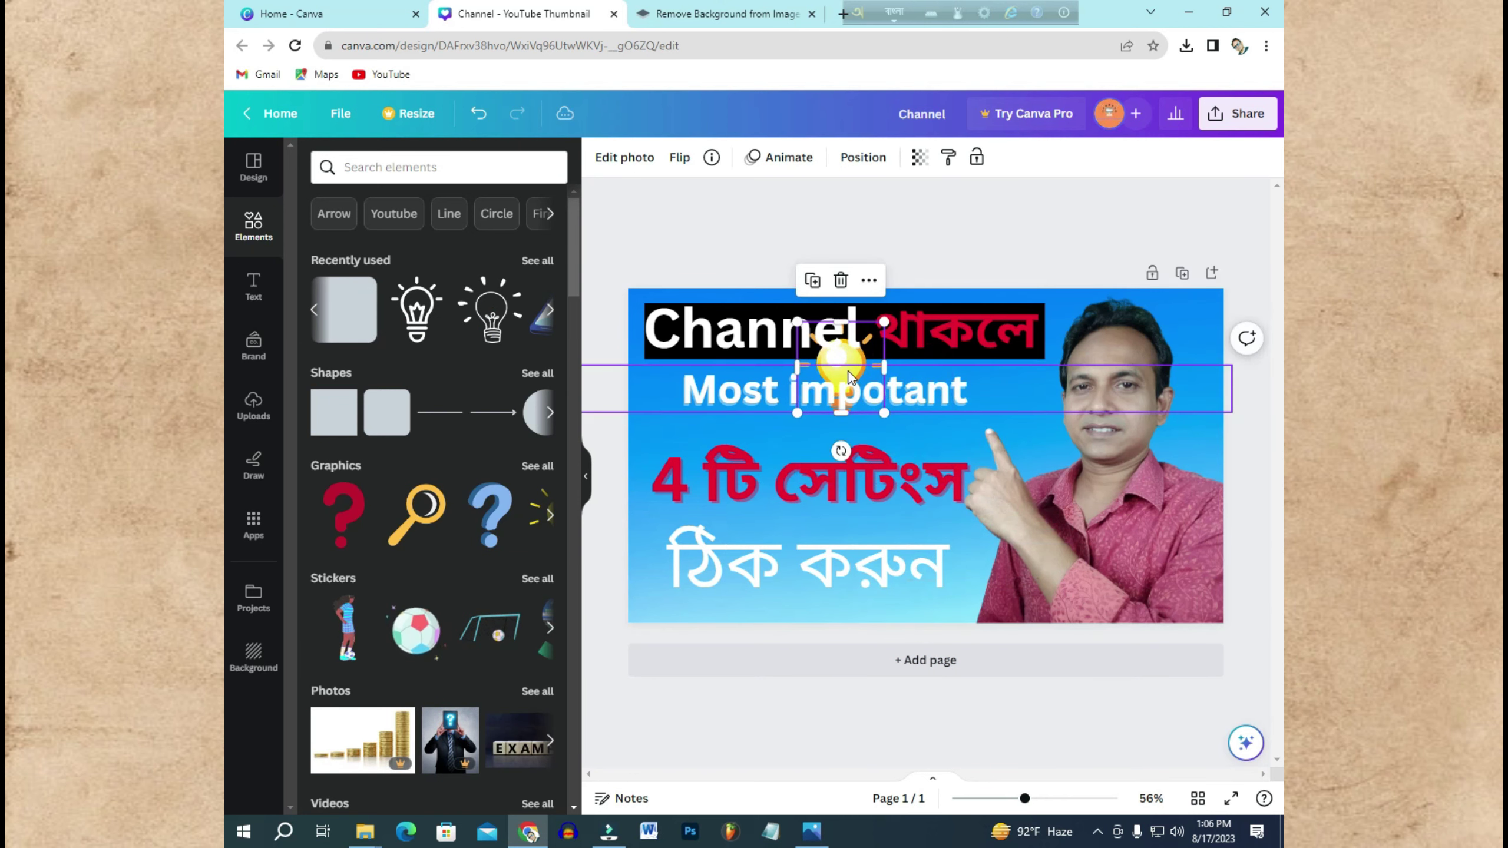
pyautogui.moveTo(838, 351); pyautogui.dragTo(1183, 314)
# Step: Delete the light bulb graphic from the page
pyautogui.click(1190, 438)
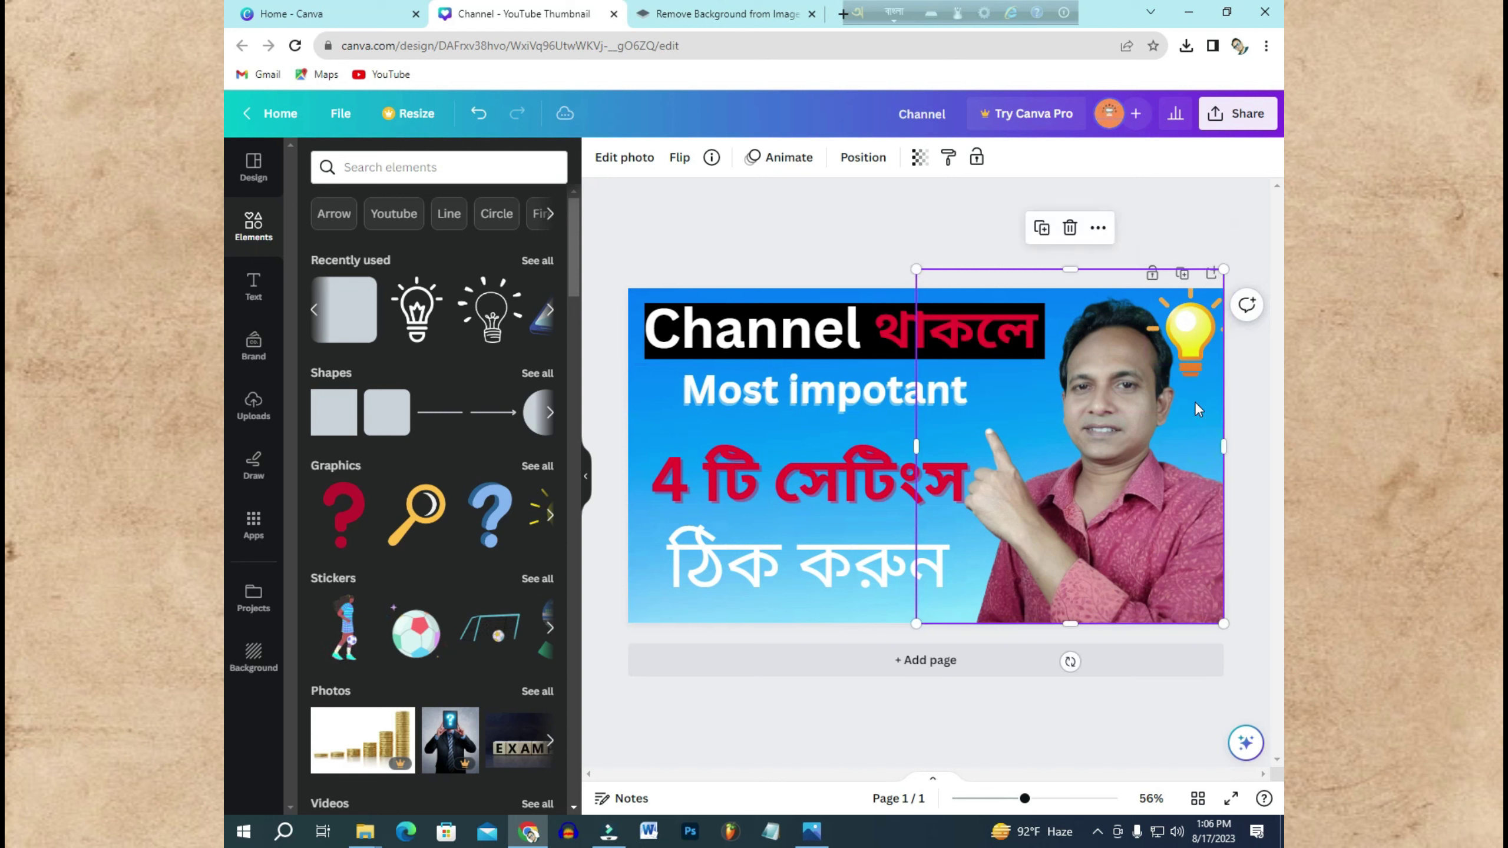
pyautogui.click(1190, 338)
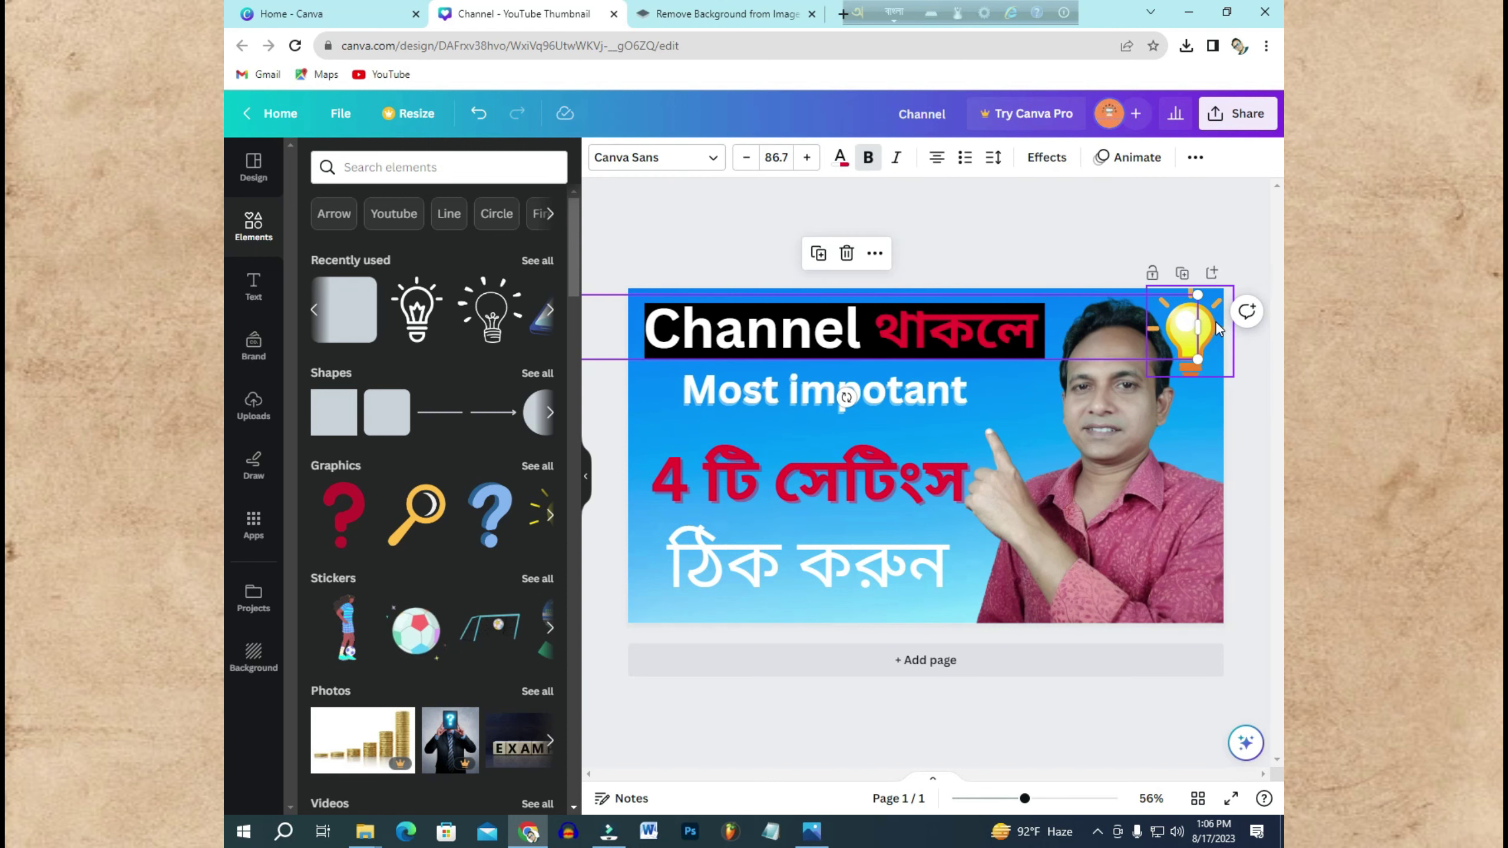
pyautogui.click(1217, 331)
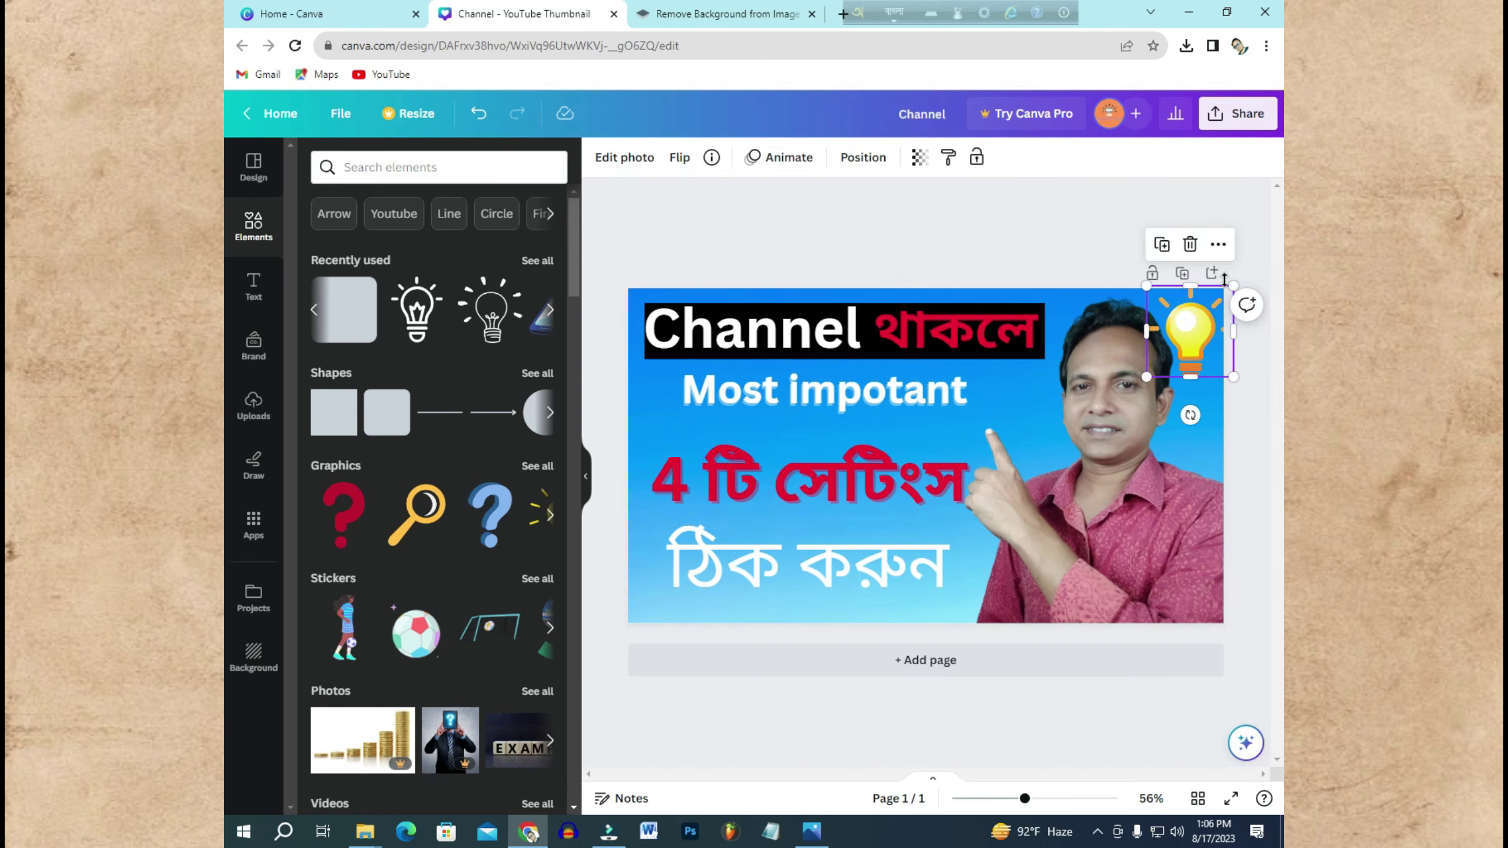
pyautogui.click(1190, 245)
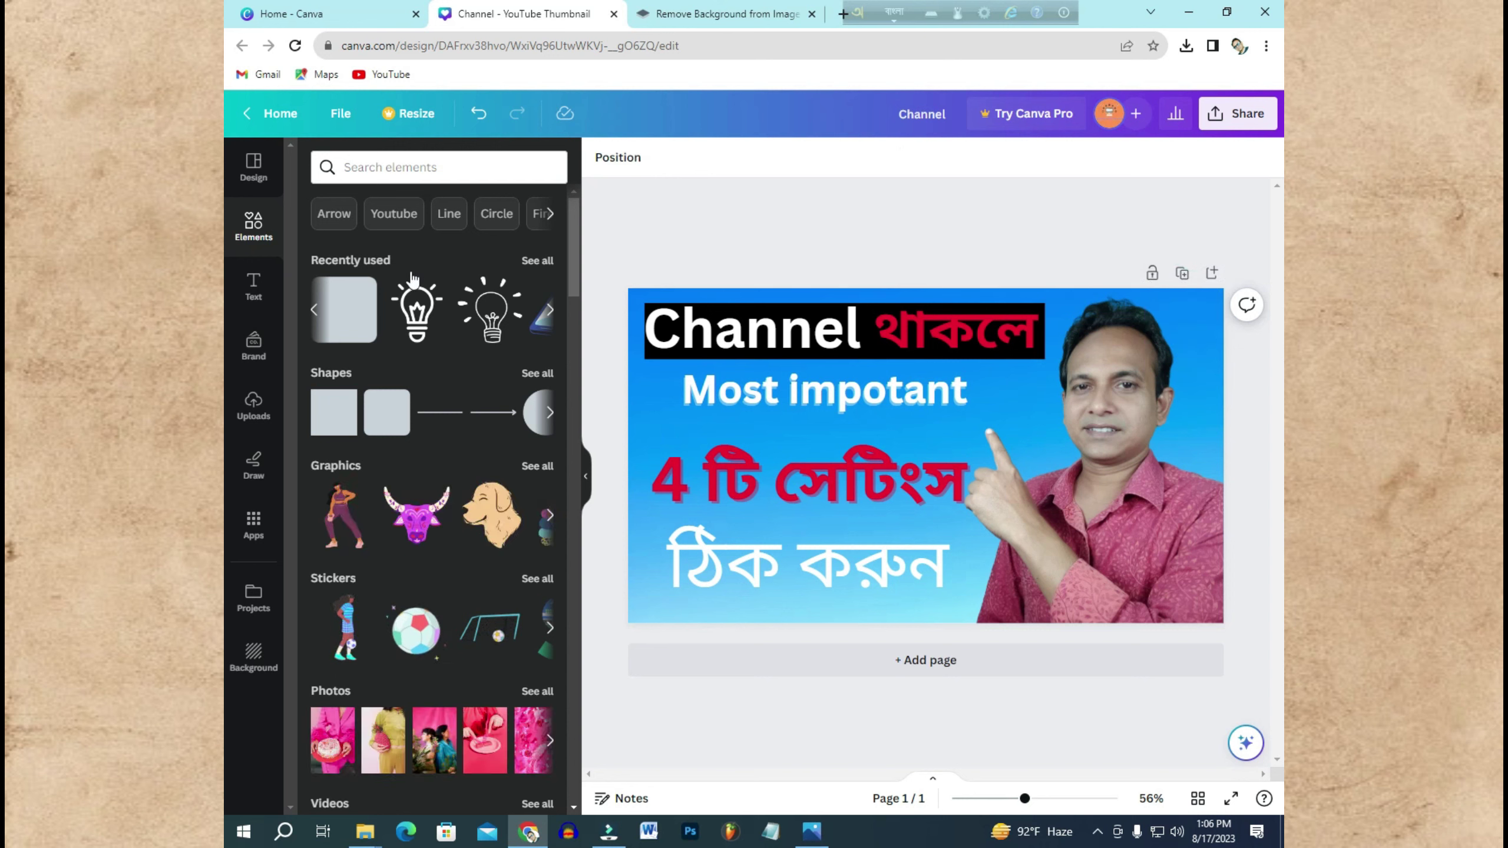
# Step: Upload the image youtube-logo-hd-8 from the Cnva folder on the Desktop
pyautogui.click(254, 409)
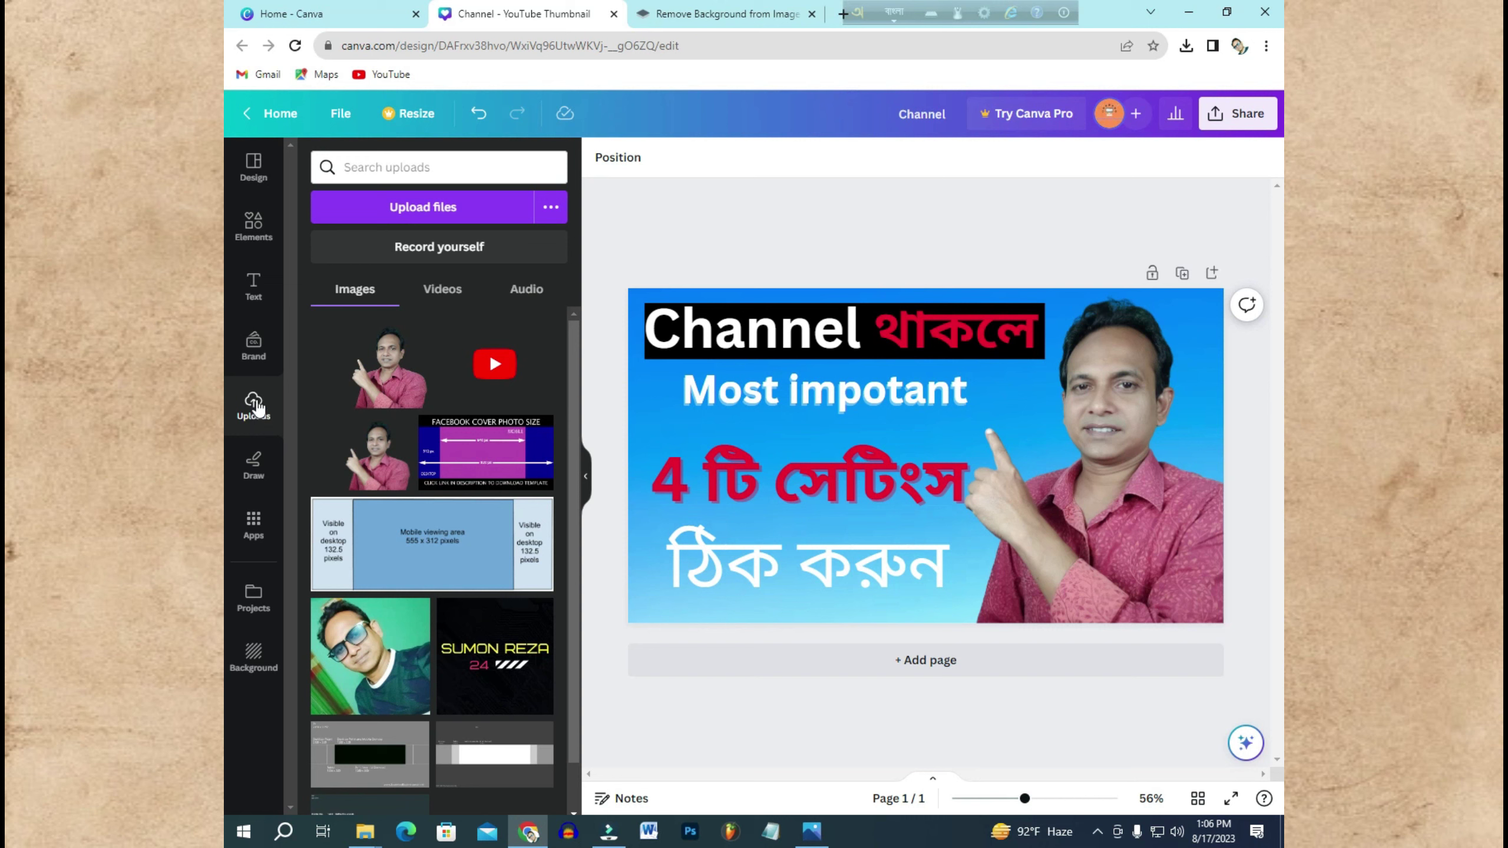
pyautogui.click(440, 209)
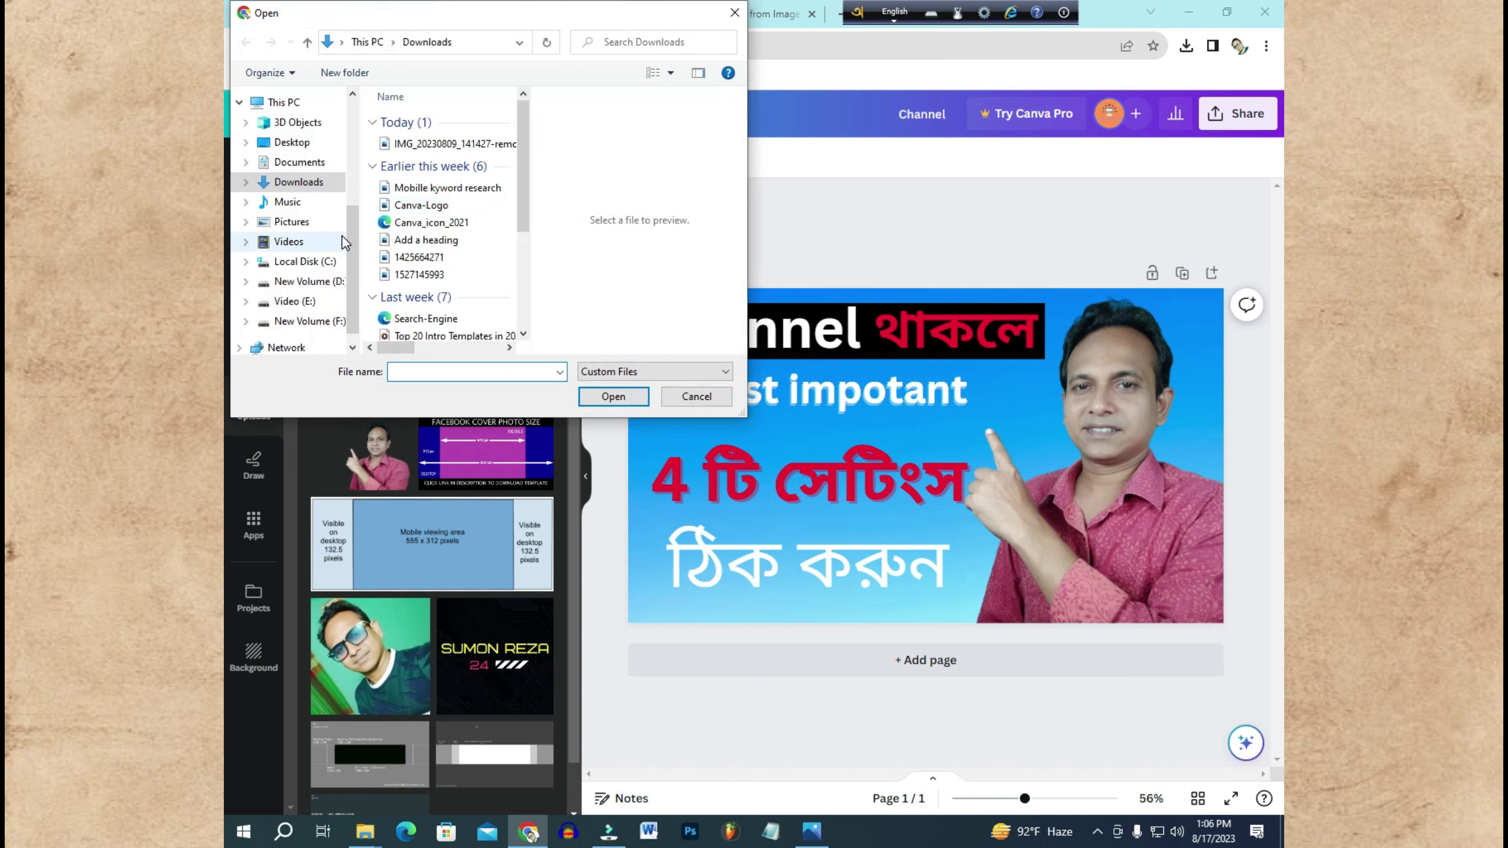
pyautogui.click(296, 142)
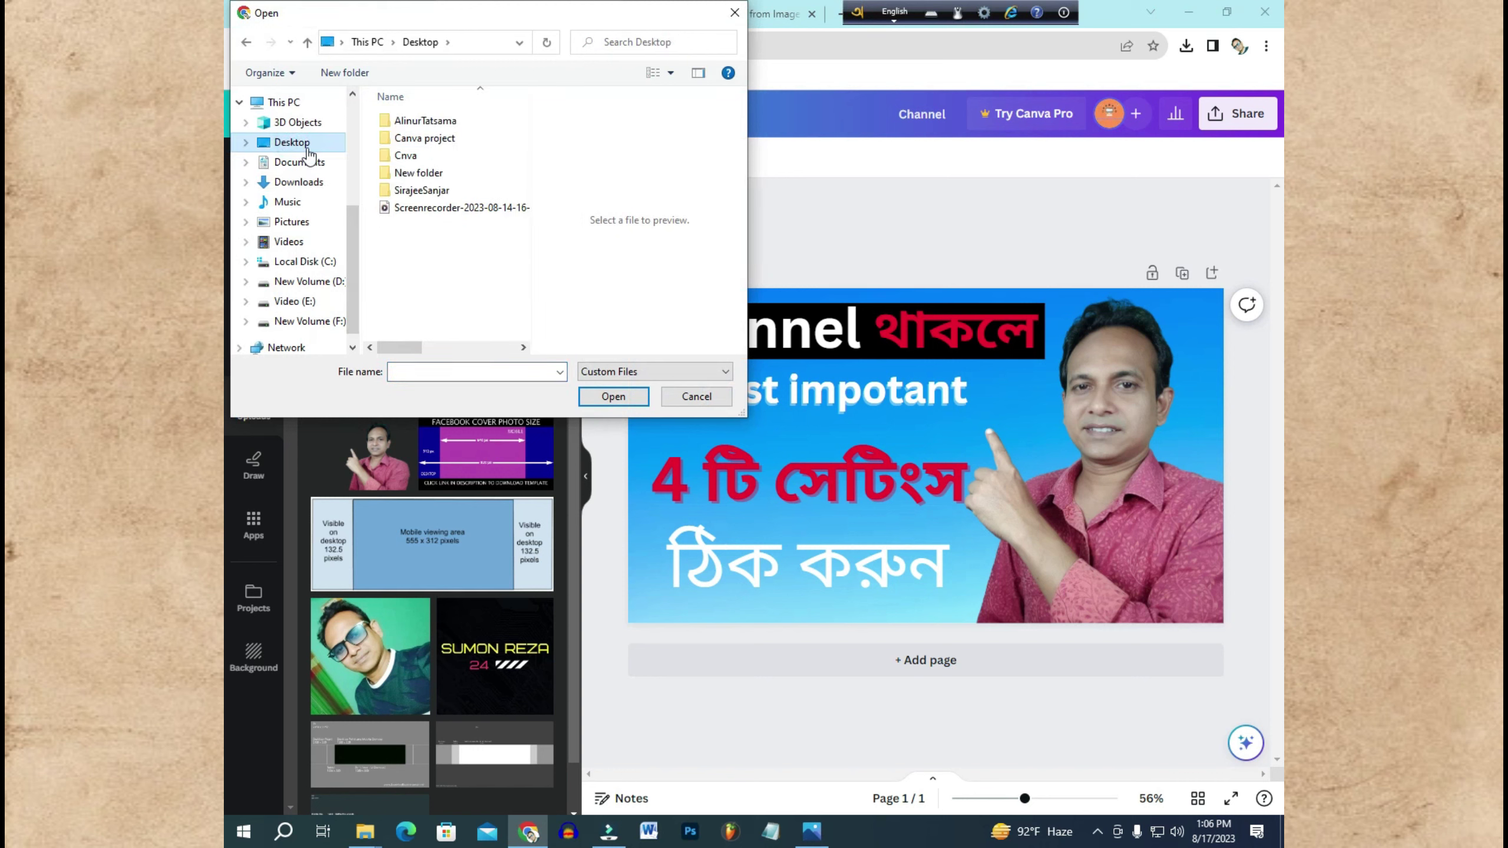
pyautogui.doubleClick(419, 156)
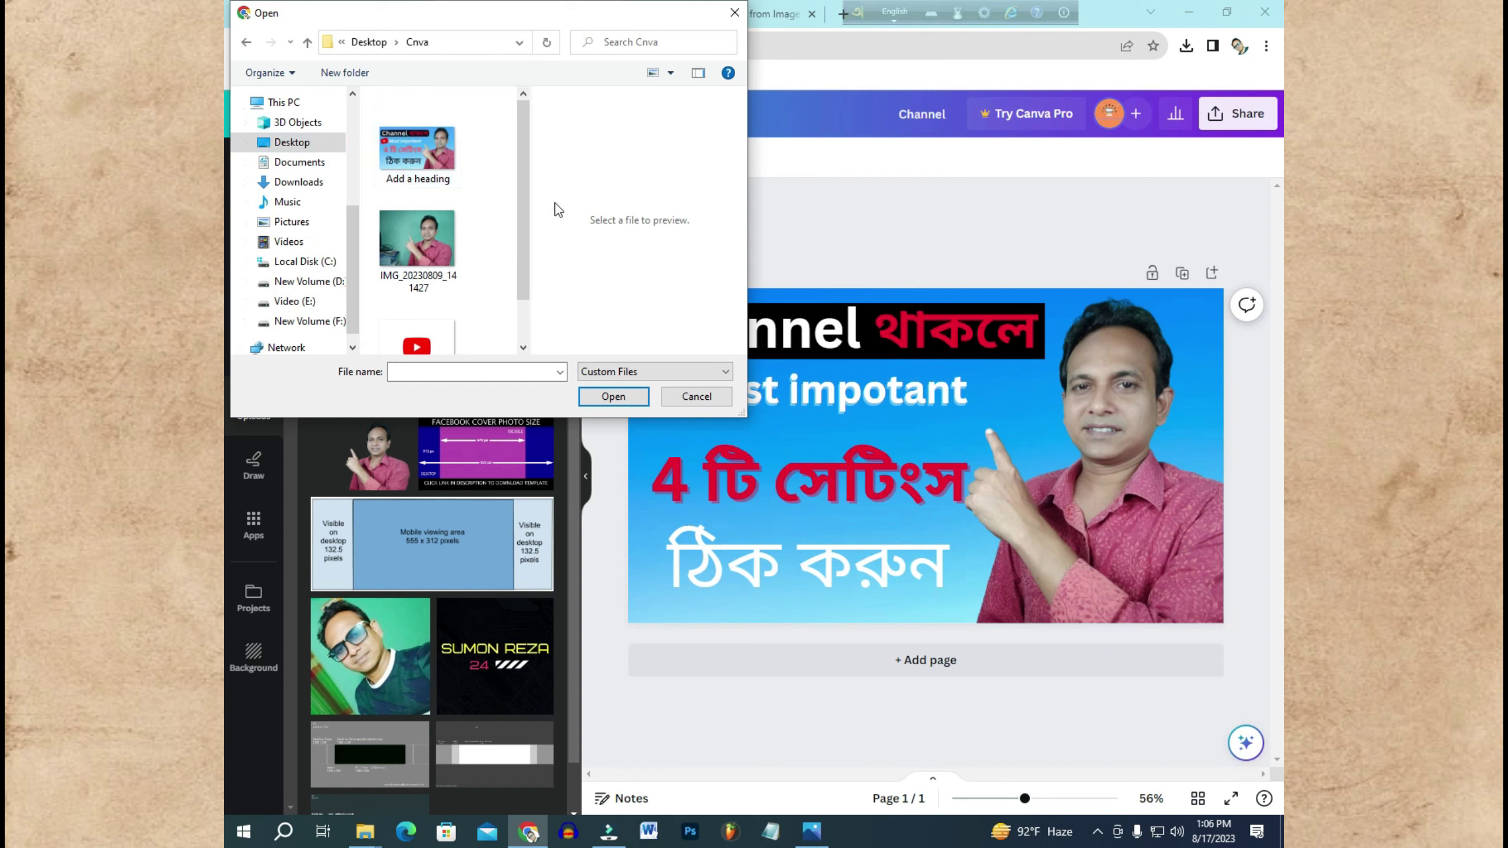
pyautogui.moveTo(524, 186); pyautogui.dragTo(527, 233)
pyautogui.click(418, 300)
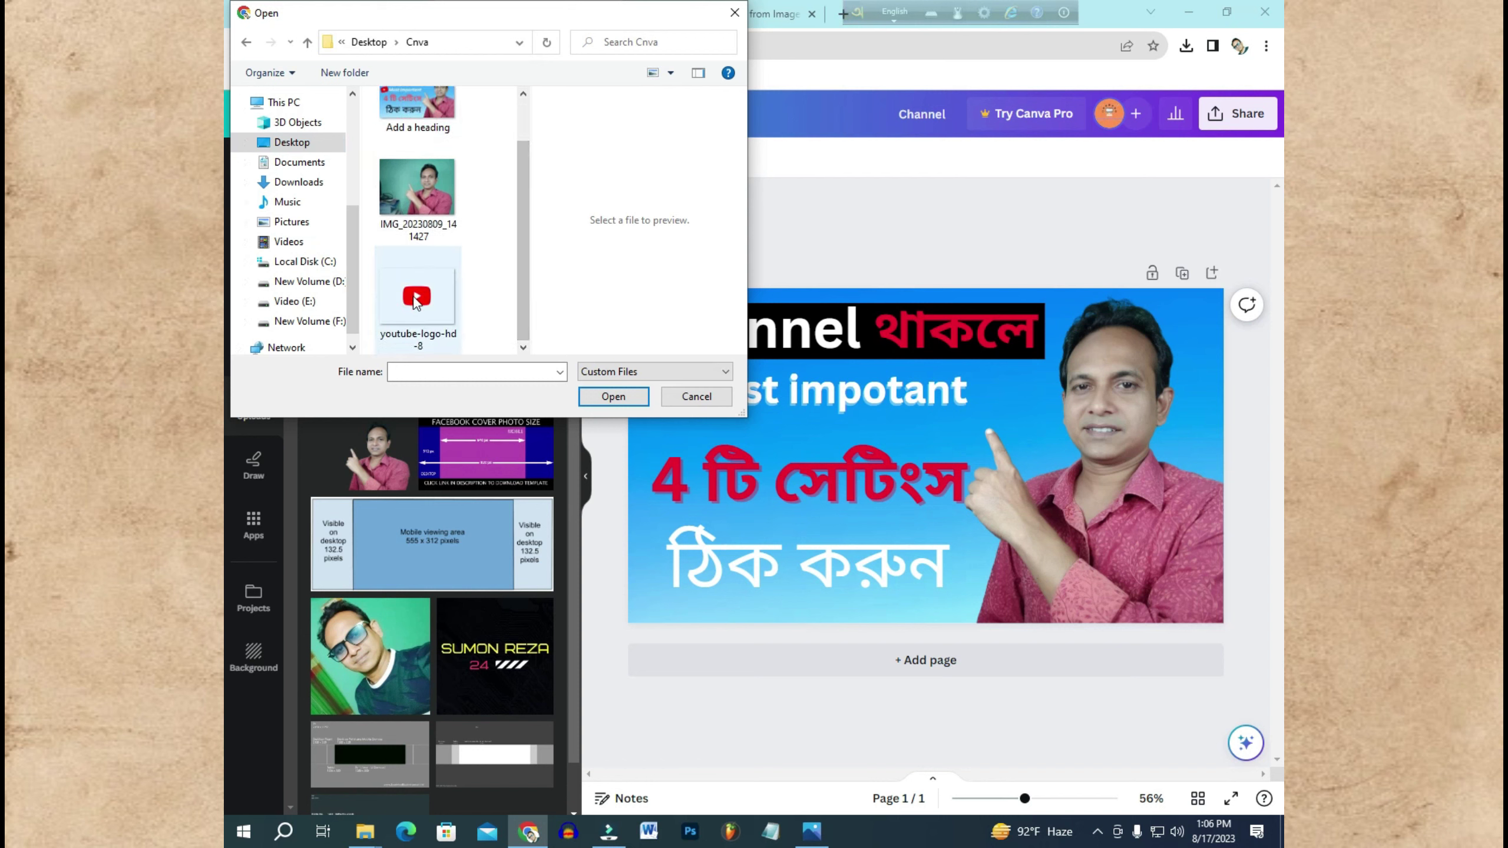
pyautogui.click(615, 396)
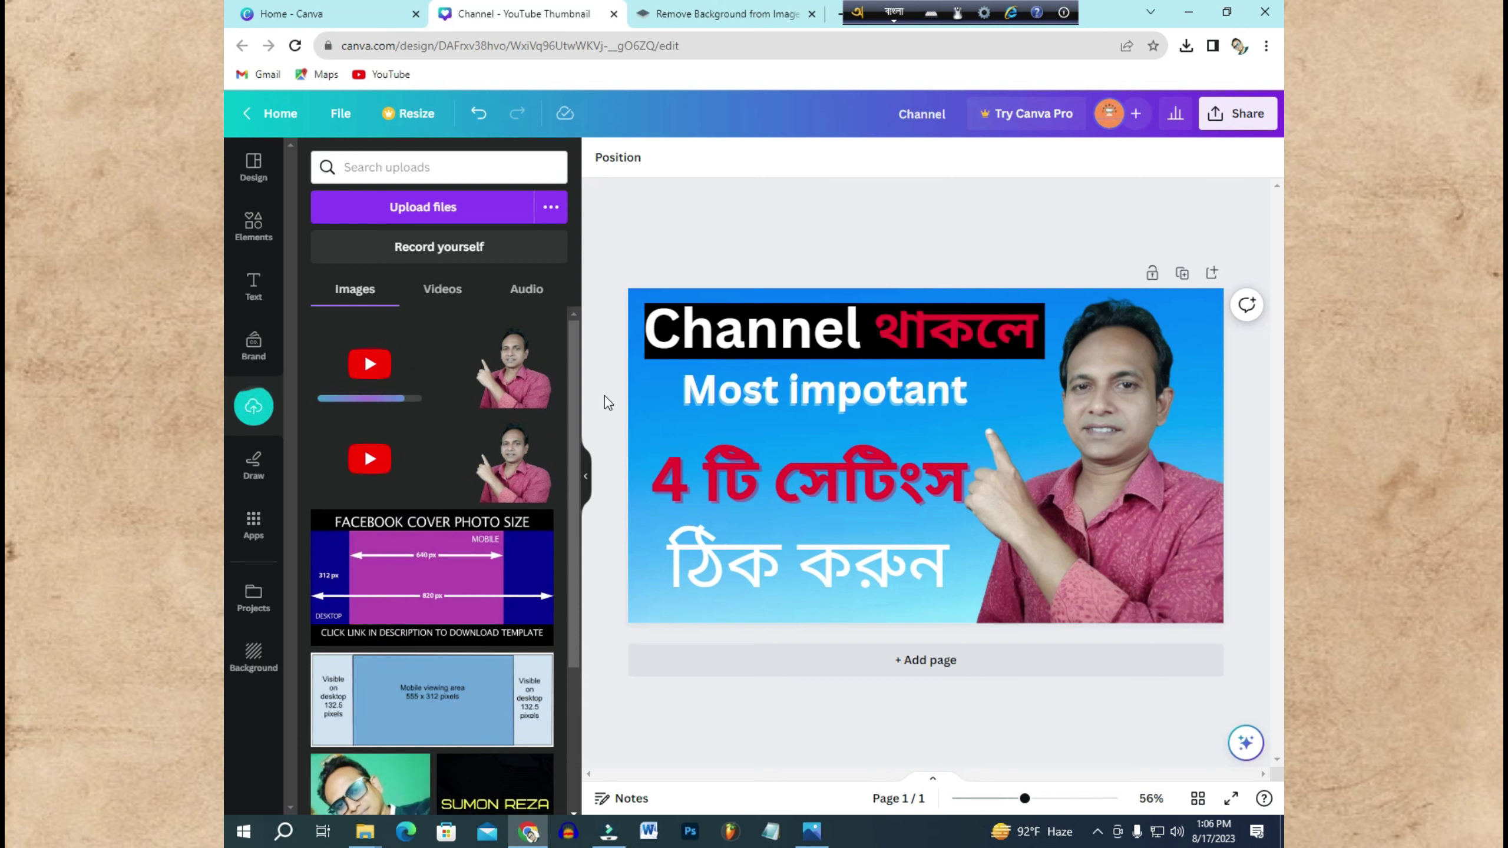
# Step: Add the uploaded YouTube logo to the page, shrink it, and position it in the page's upper-right corner overlapping the portrait's hair
pyautogui.click(376, 377)
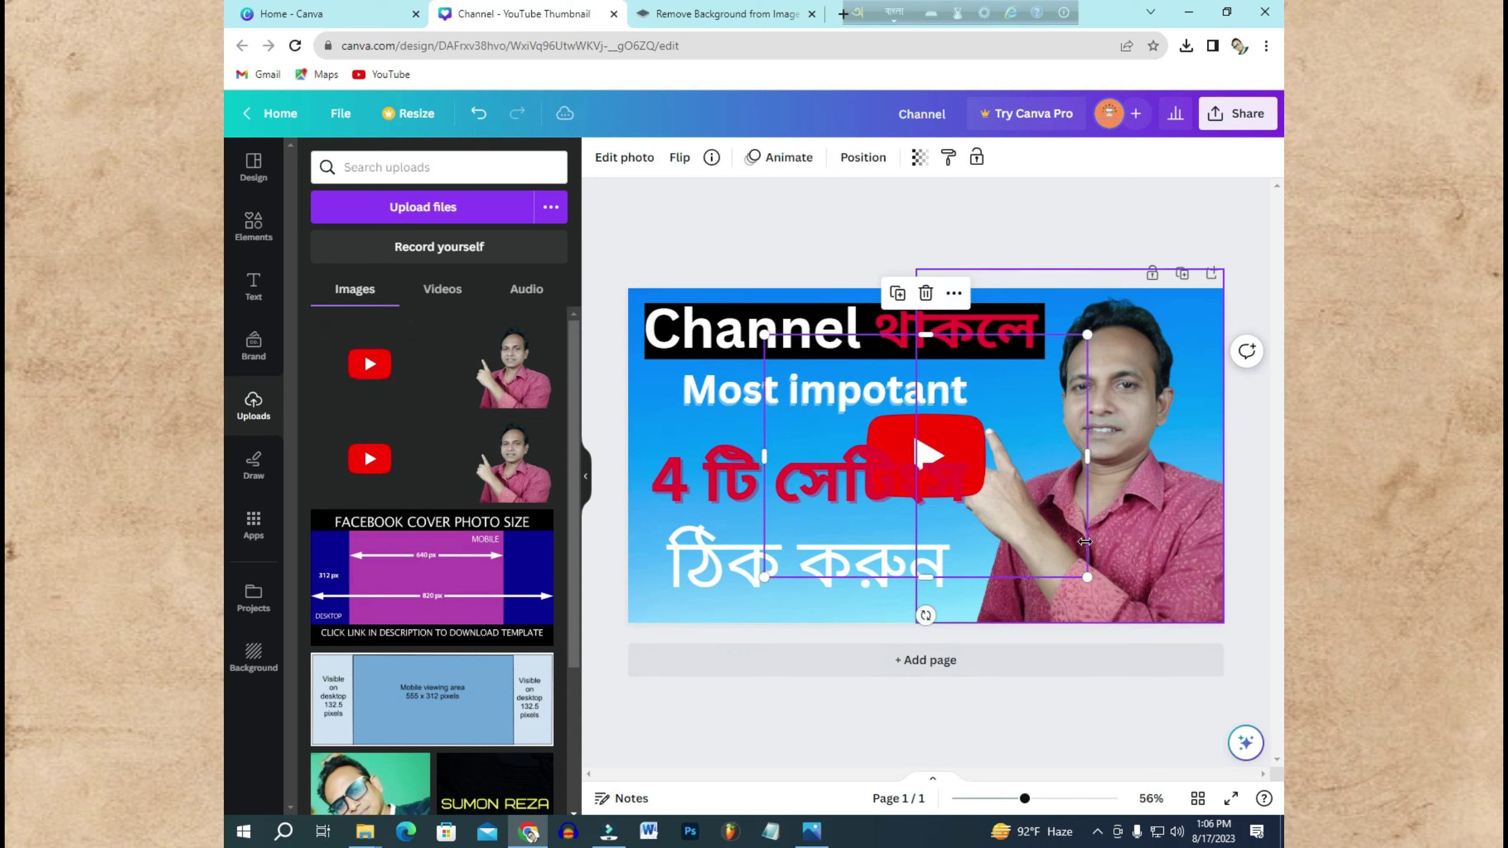
pyautogui.moveTo(1088, 577); pyautogui.dragTo(984, 500)
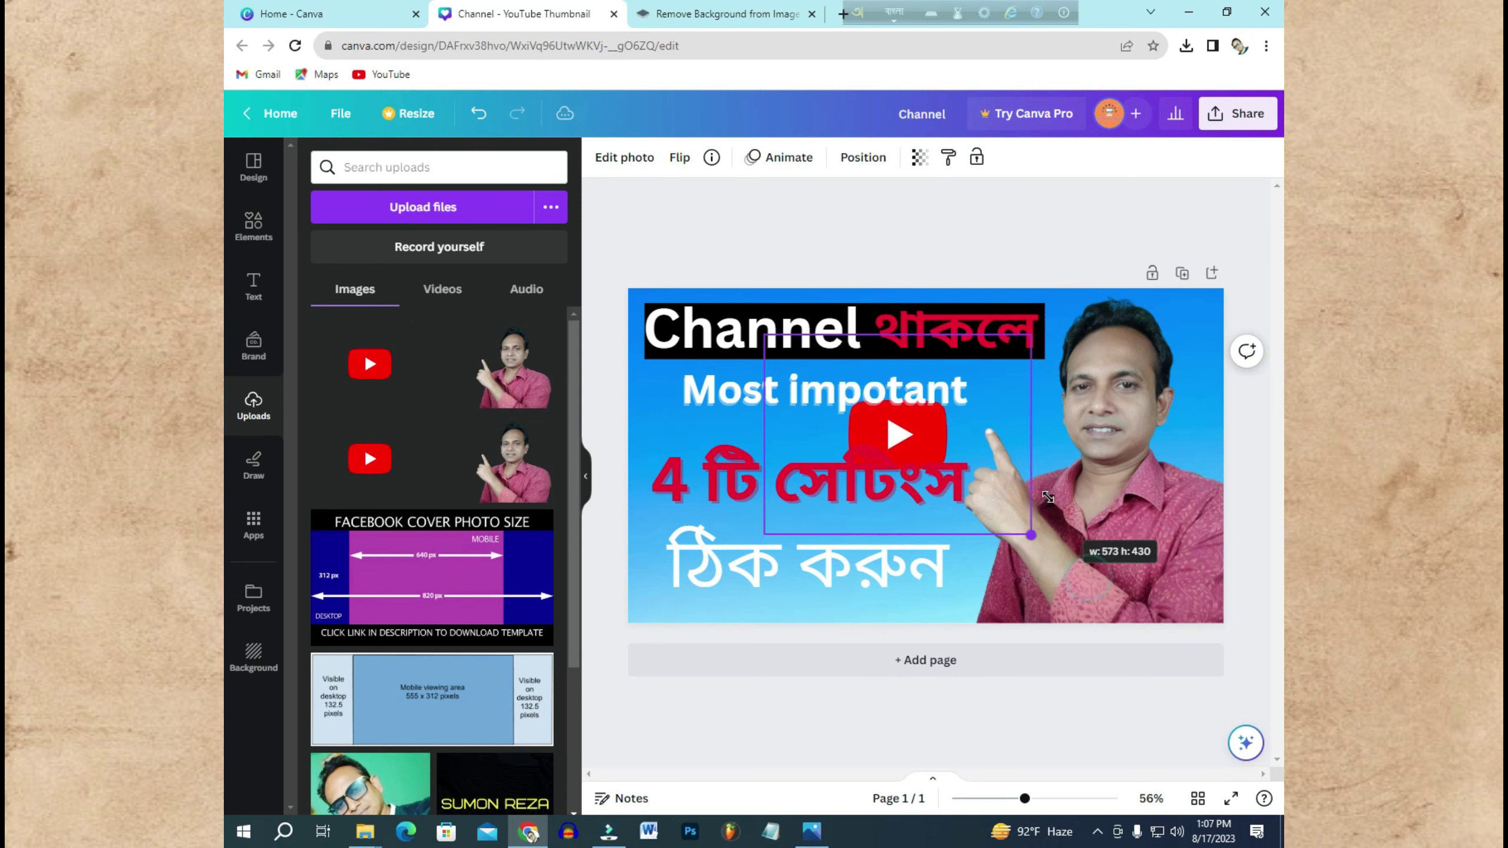
pyautogui.moveTo(889, 432); pyautogui.dragTo(1200, 326)
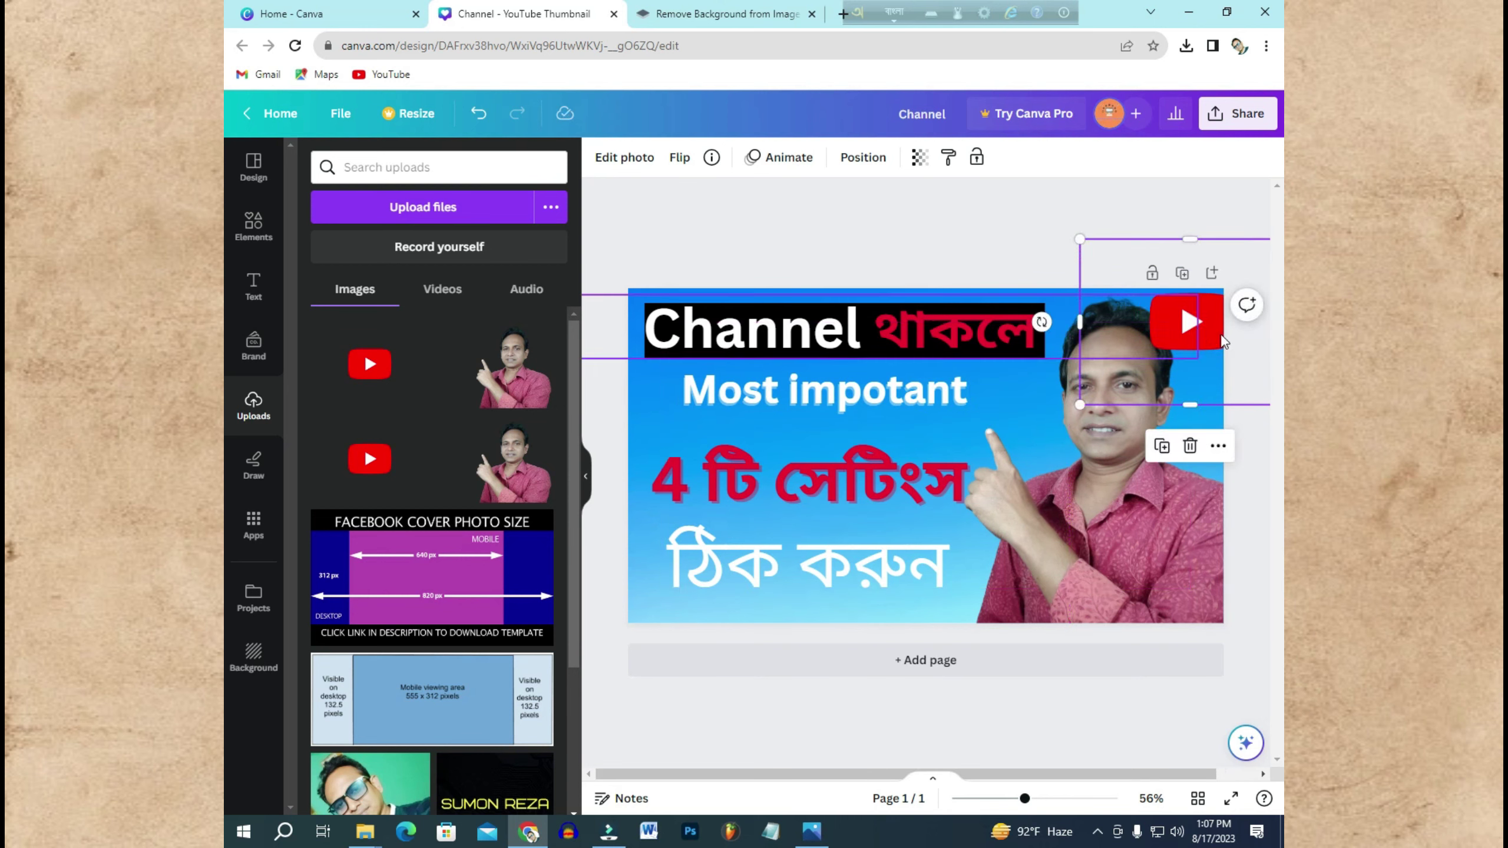
pyautogui.click(866, 159)
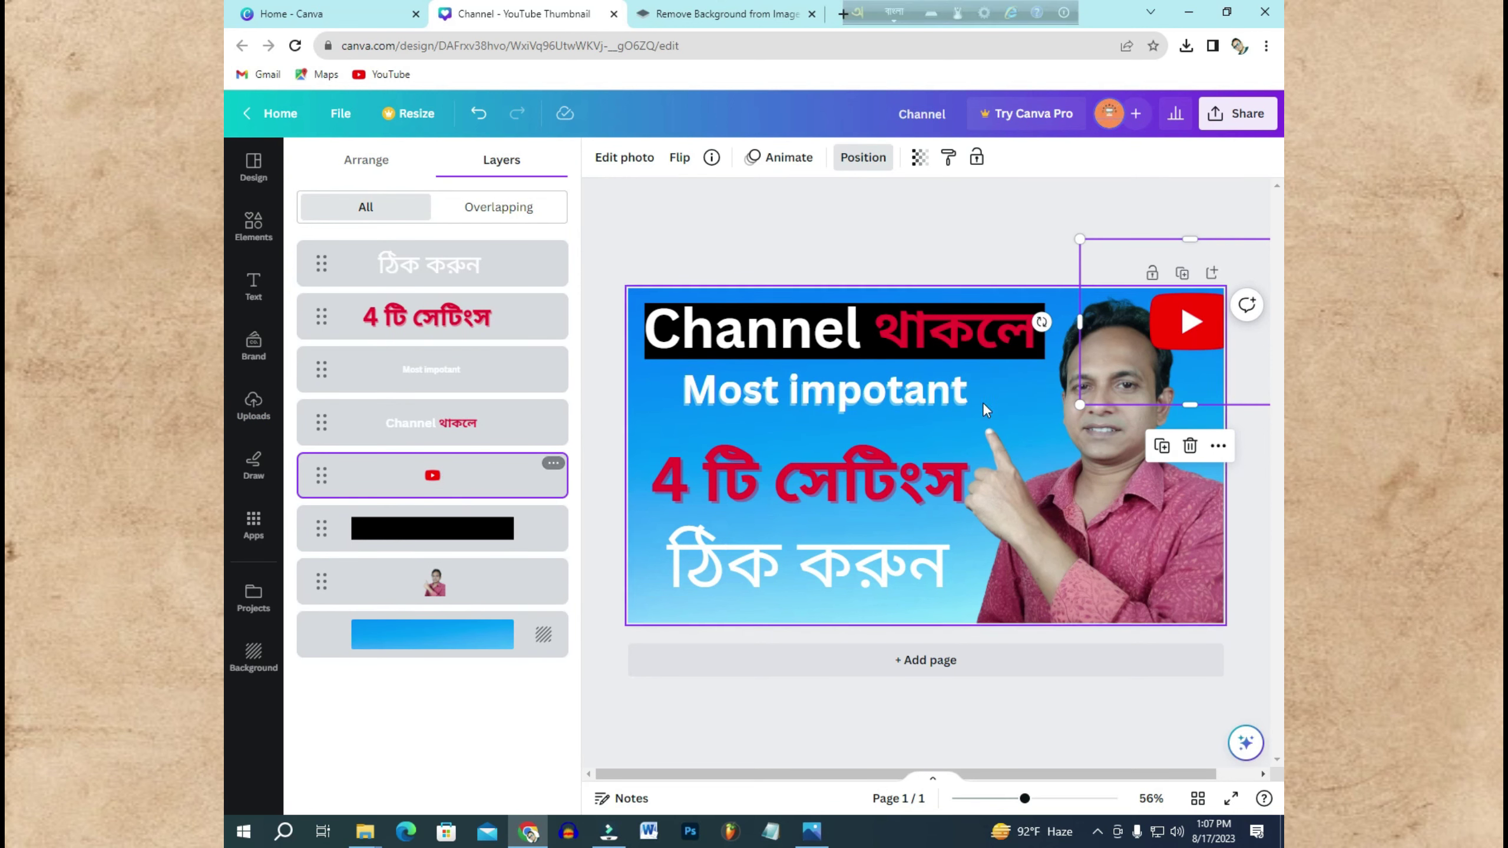
pyautogui.moveTo(1211, 324); pyautogui.dragTo(1197, 328)
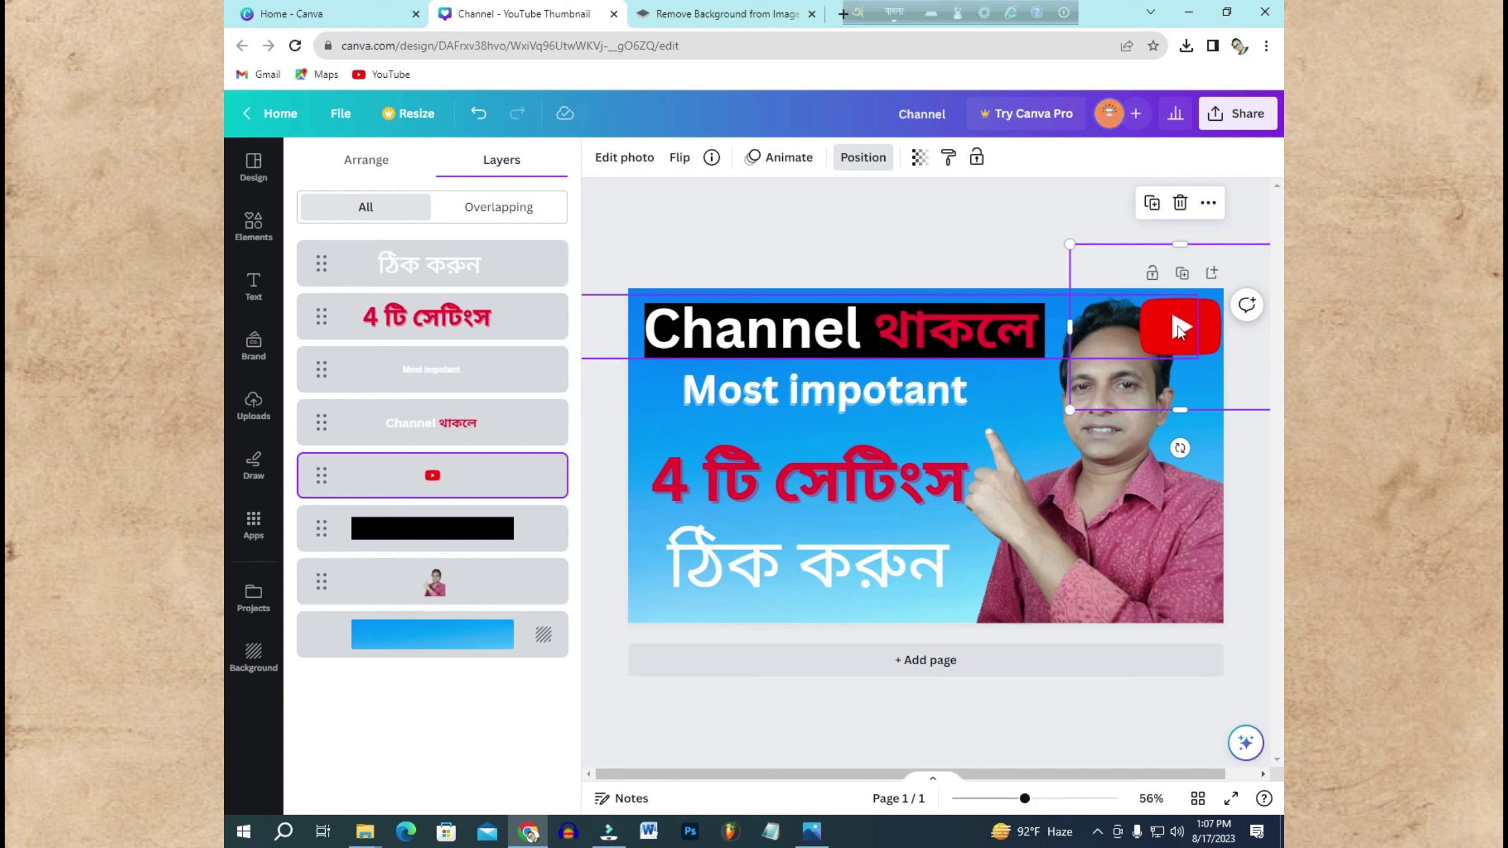
# Step: Move the YouTube logo's layer directly below the portrait layer and leave nothing selected on the page
pyautogui.click(868, 162)
pyautogui.click(866, 164)
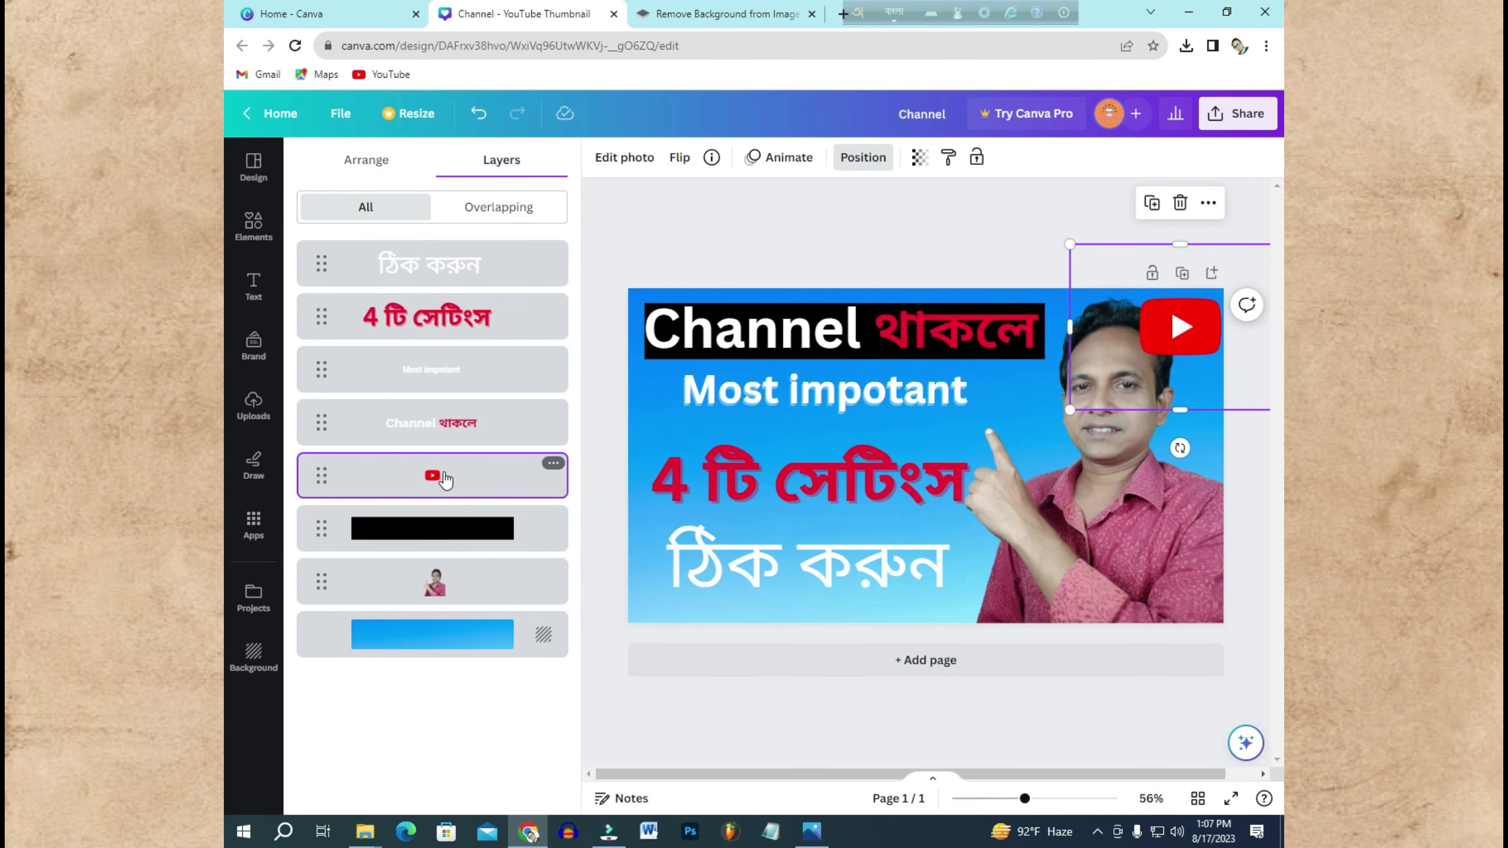
pyautogui.moveTo(448, 476); pyautogui.dragTo(466, 587)
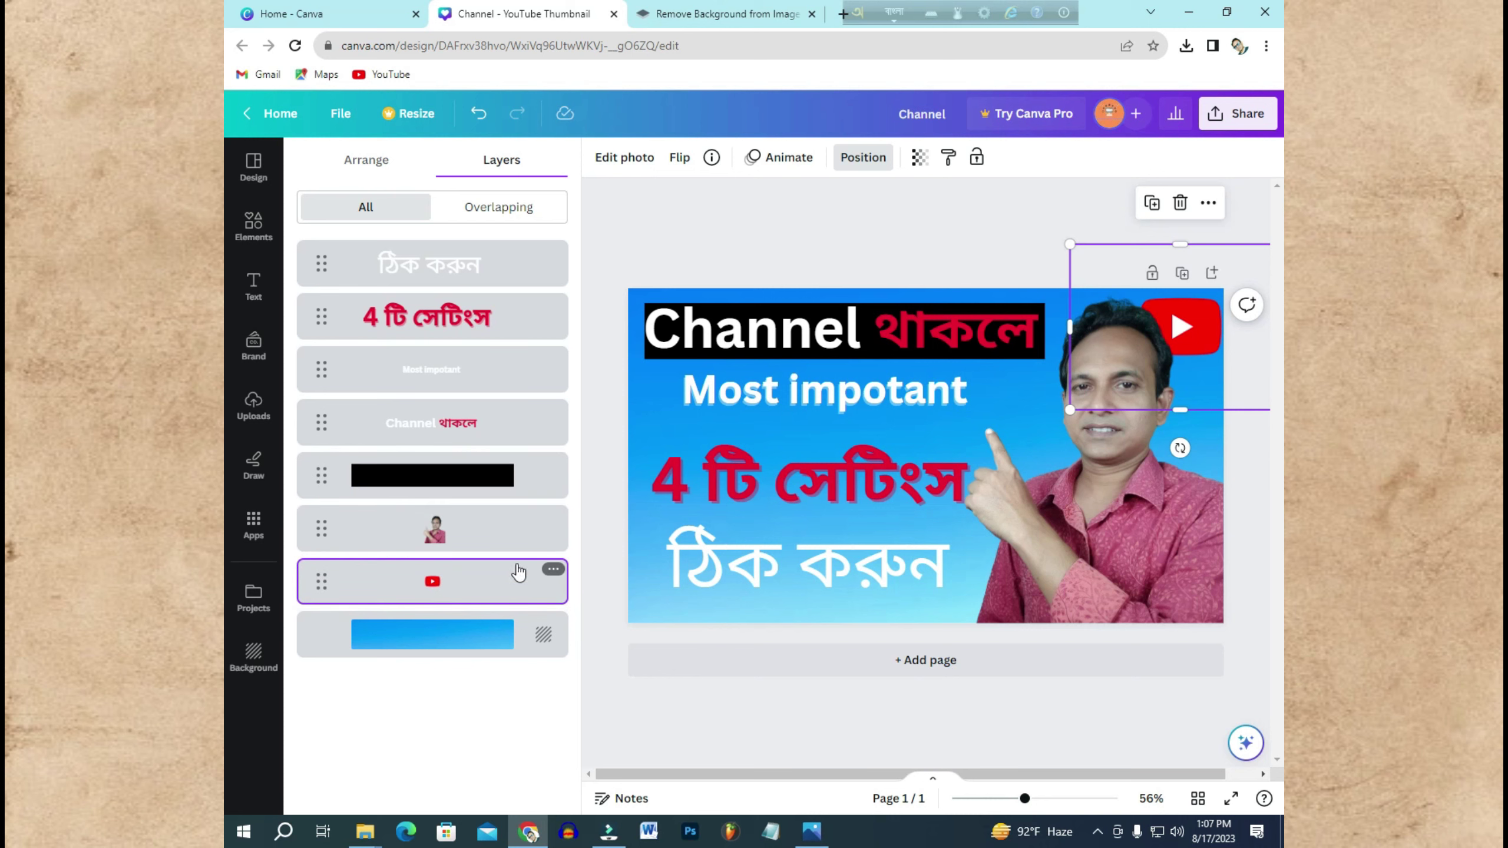
pyautogui.click(1200, 362)
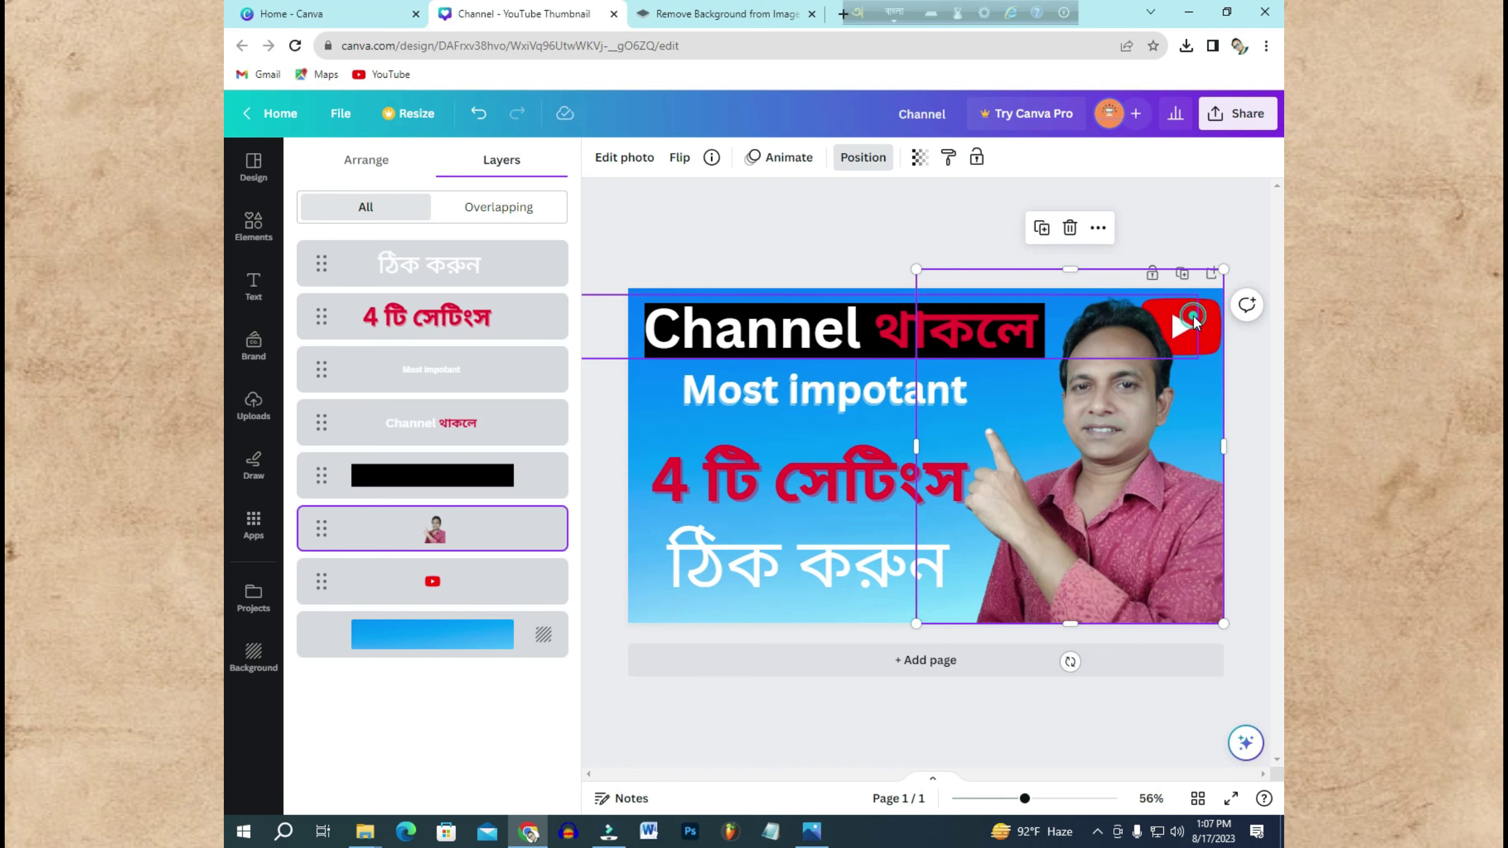
pyautogui.click(849, 720)
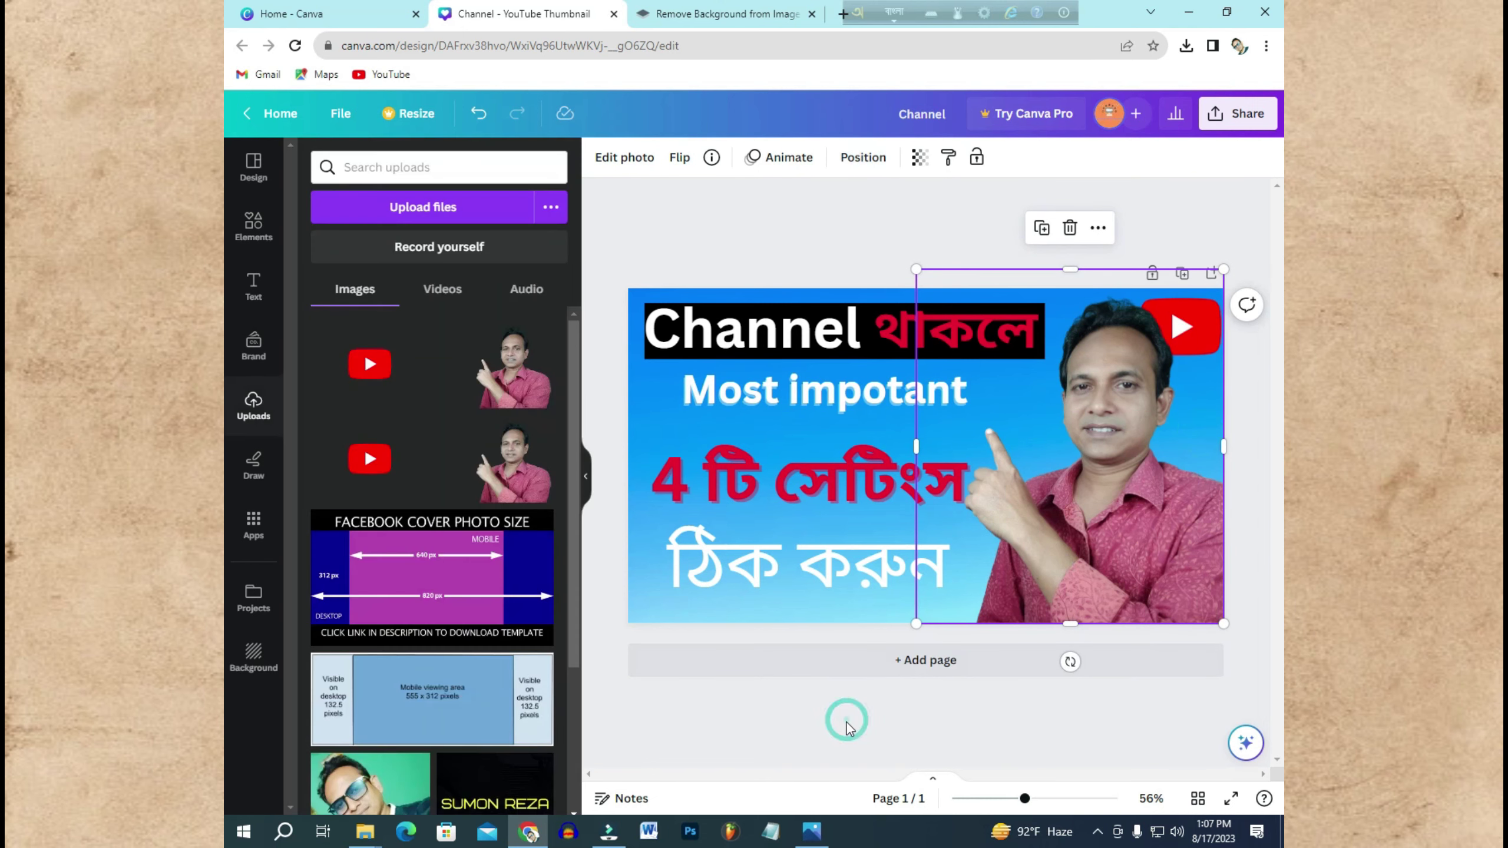
pyautogui.click(827, 191)
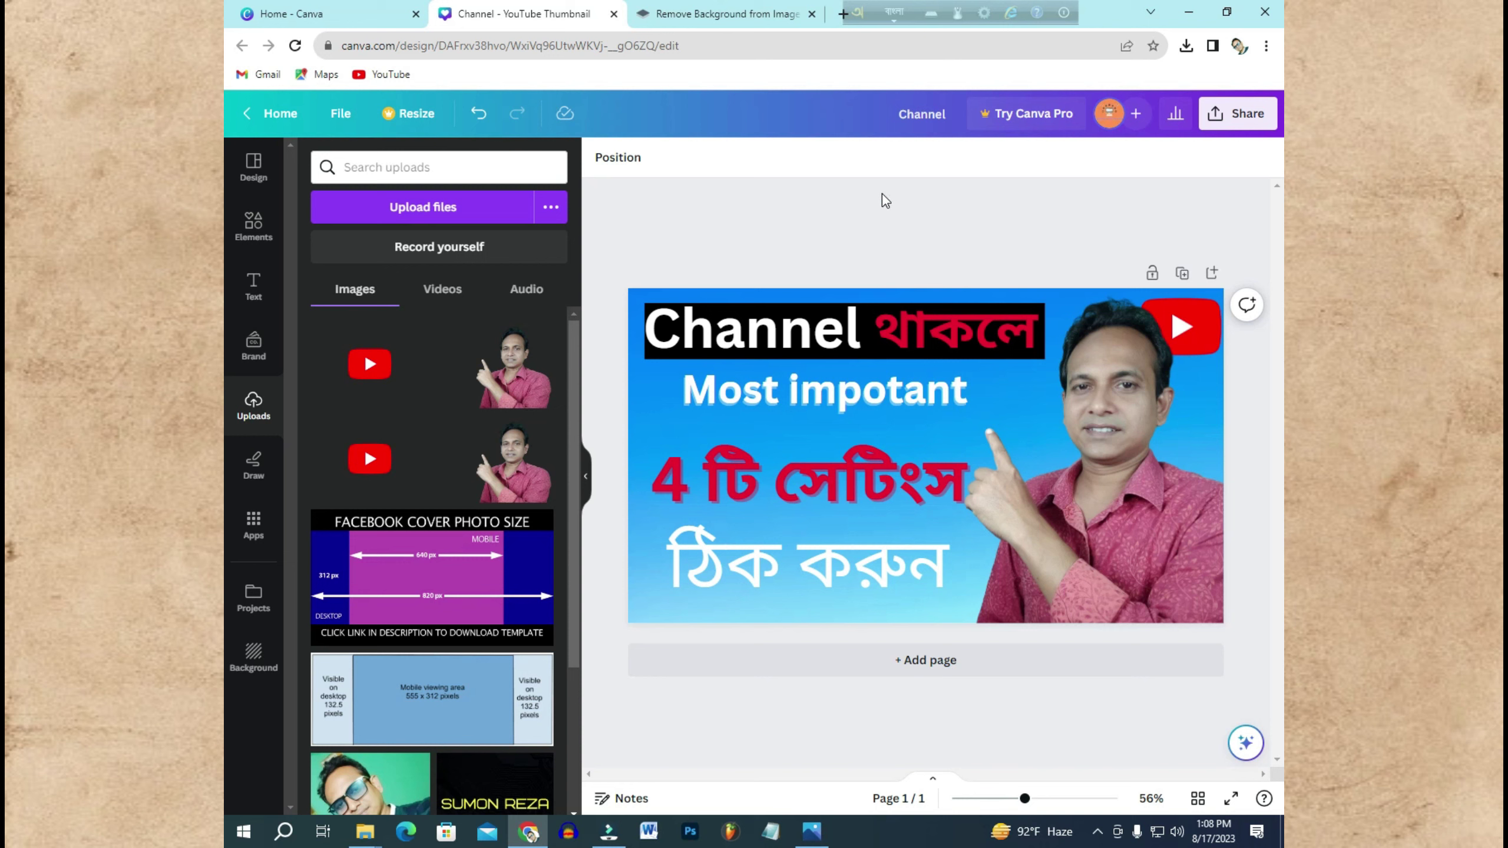
# Step: Open the download settings for the thumbnail design
pyautogui.click(1249, 121)
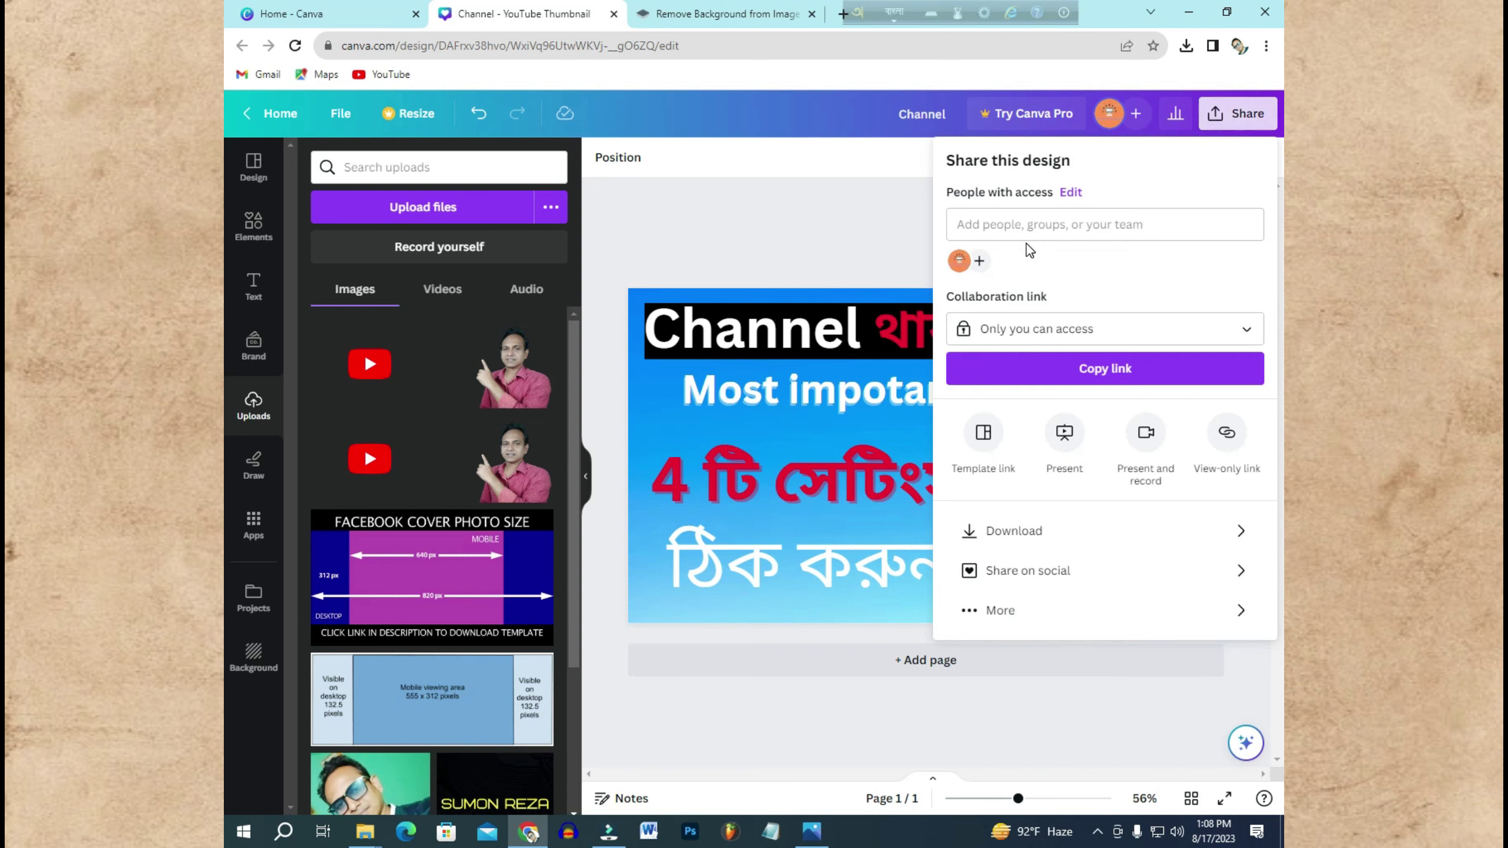
pyautogui.click(1032, 532)
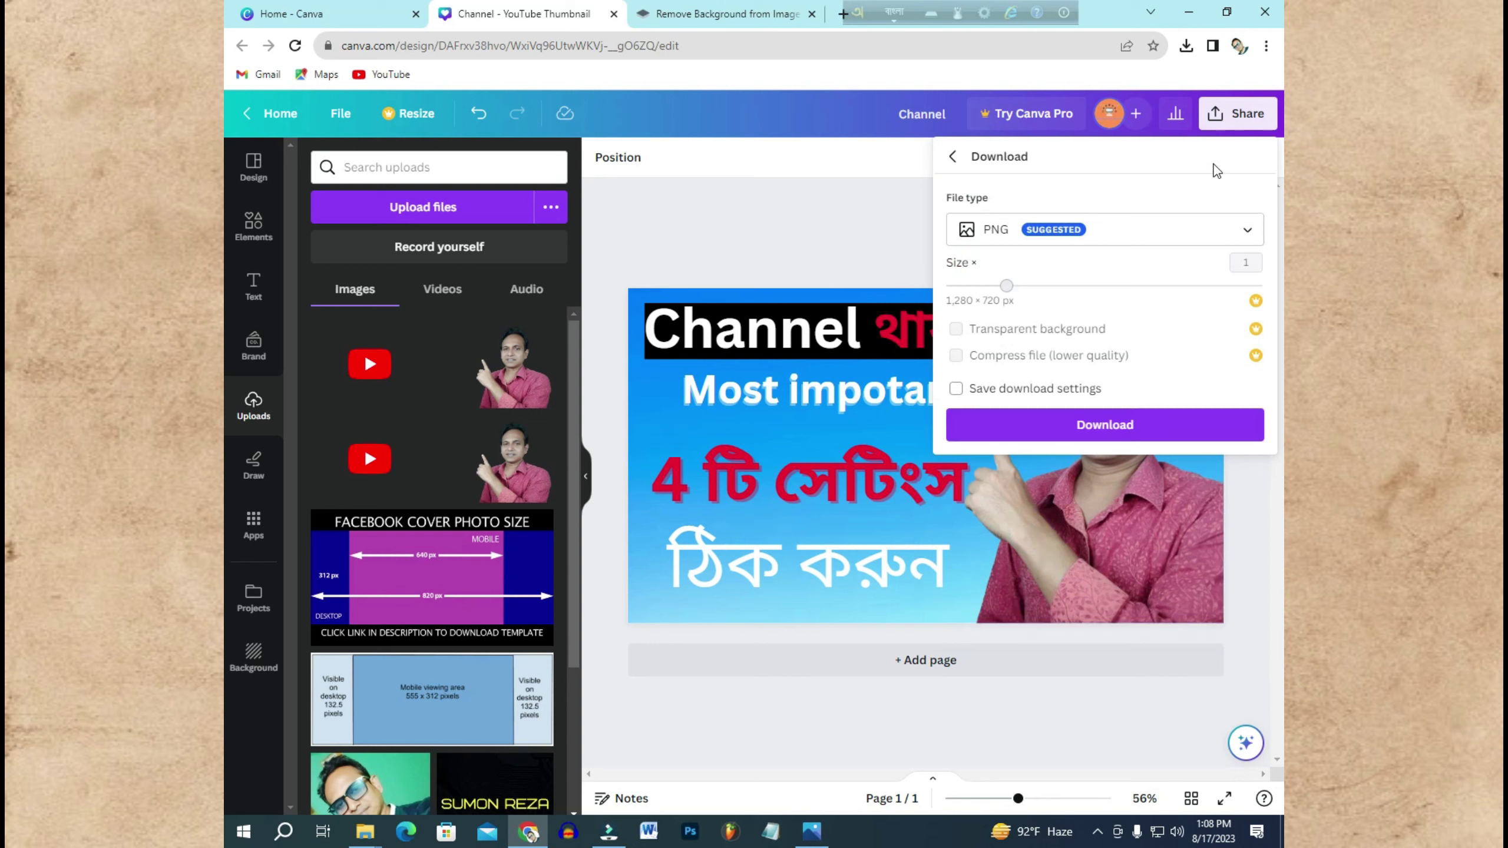